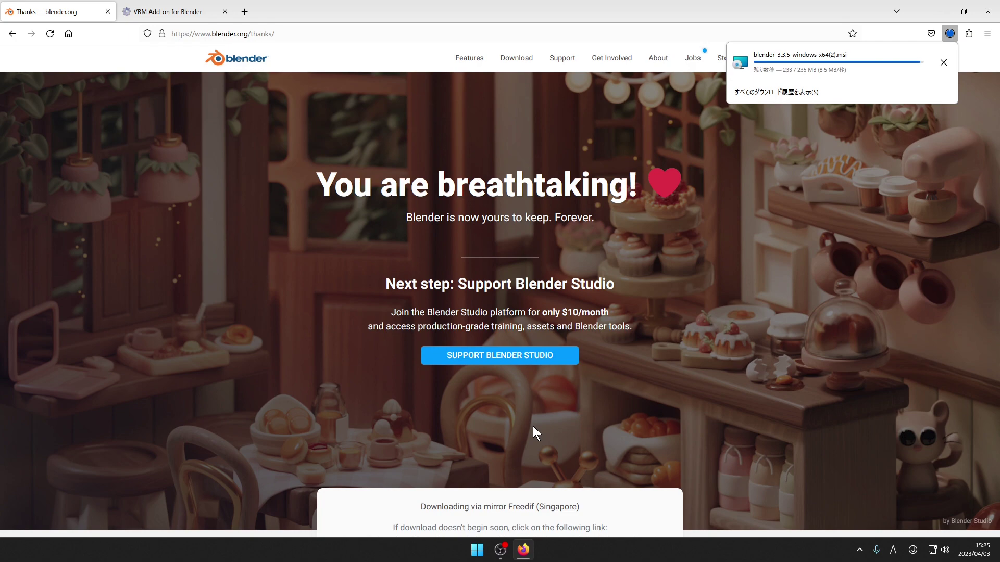
# Locate the downloaded blender-3.3.5-windows-x64(2) installer, scan it with Microsoft Defender and run it.
pyautogui.click(943, 60)
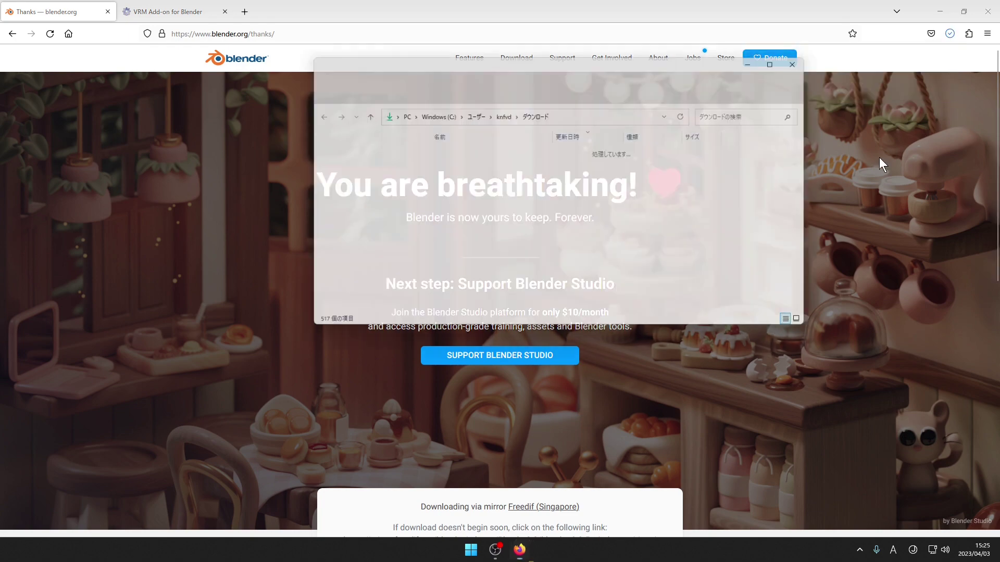
pyautogui.rightClick(352, 109)
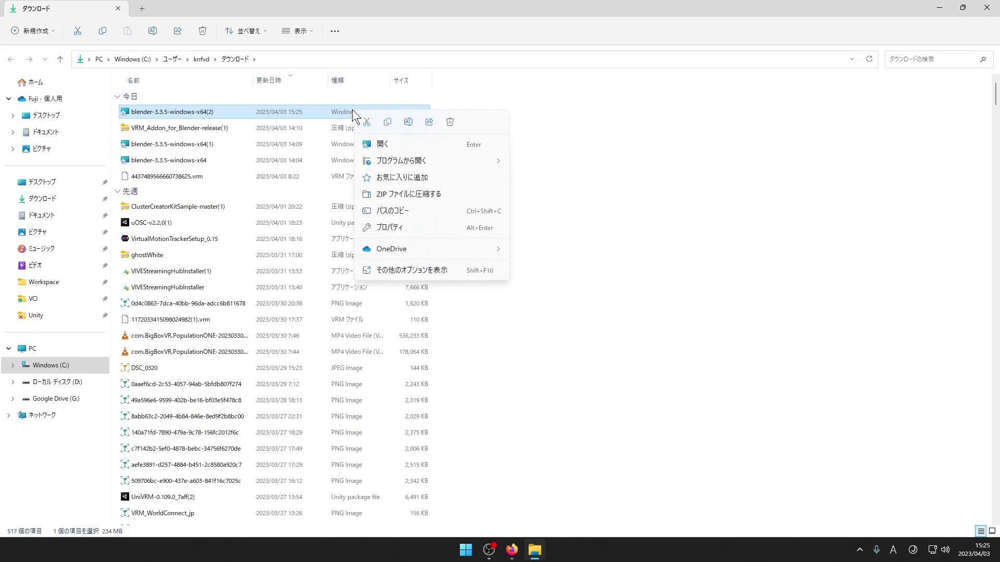
pyautogui.click(394, 270)
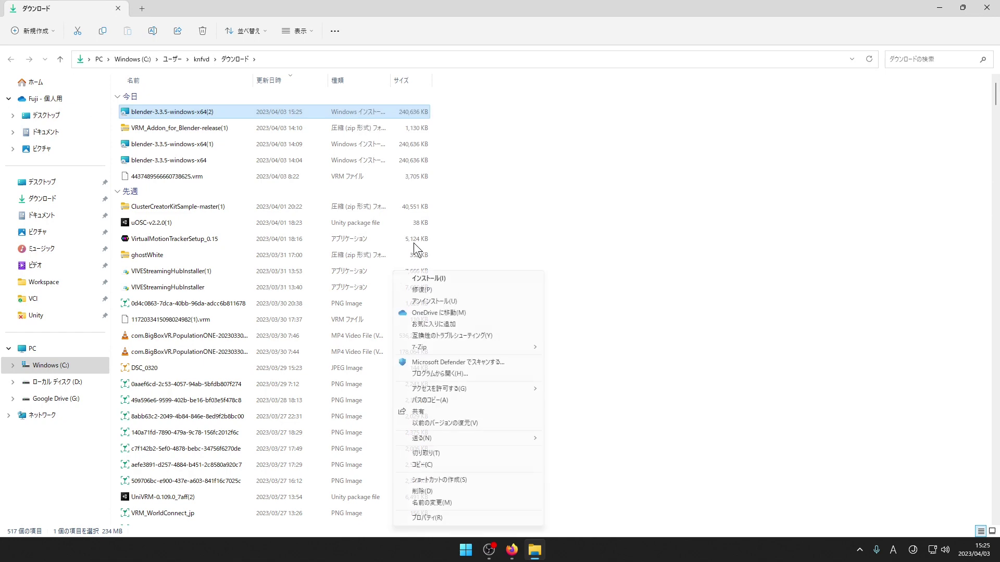
pyautogui.click(469, 359)
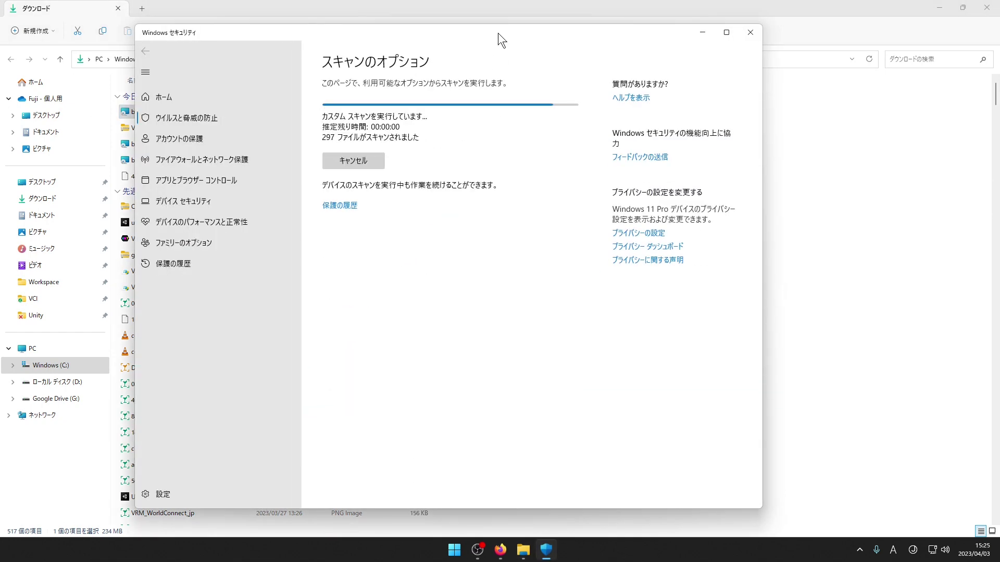
pyautogui.doubleClick(151, 115)
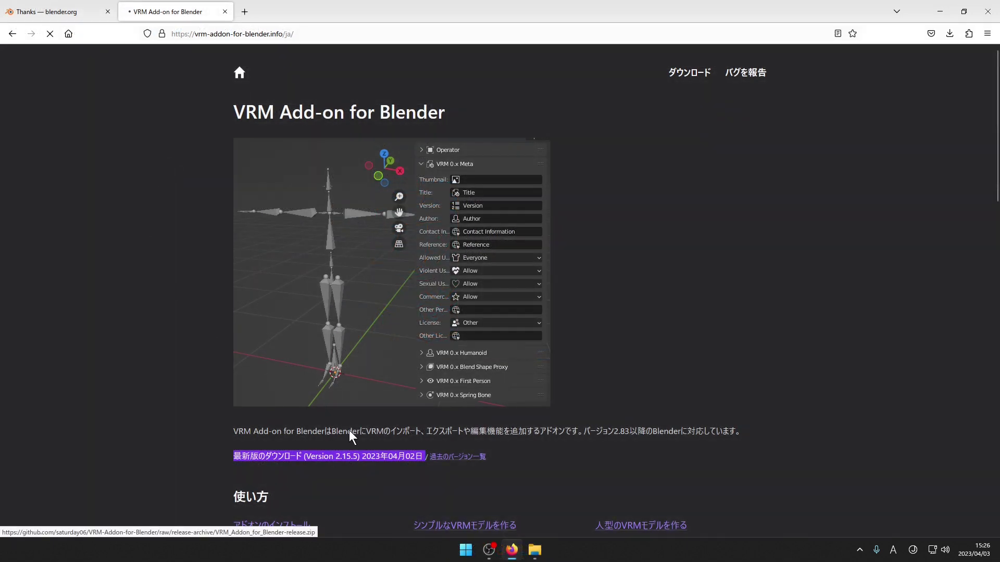
# Locate the downloaded VRM_Addon_for_Blender-release(2) archive in its folder and scan it with Microsoft Defender.
pyautogui.click(938, 72)
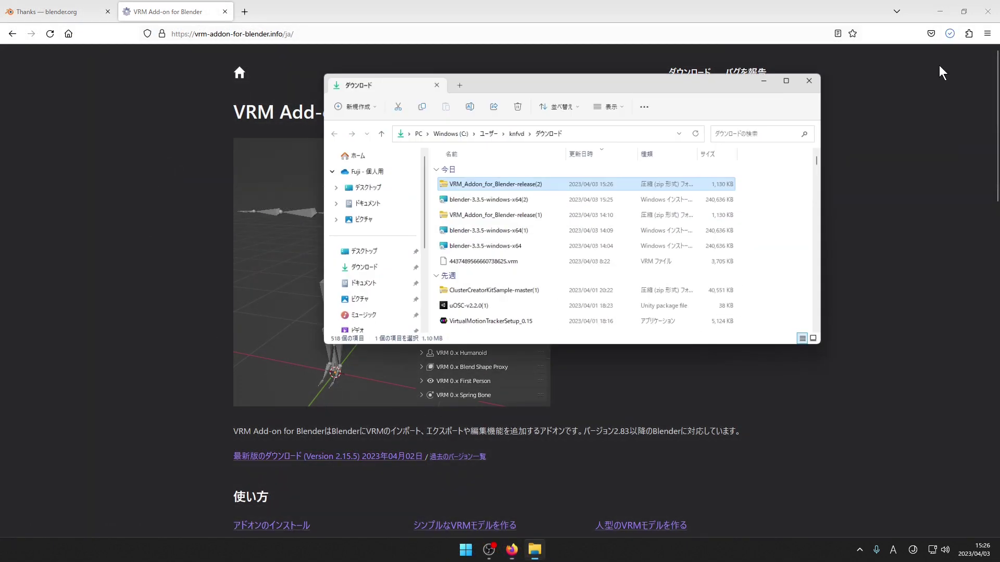
pyautogui.rightClick(603, 169)
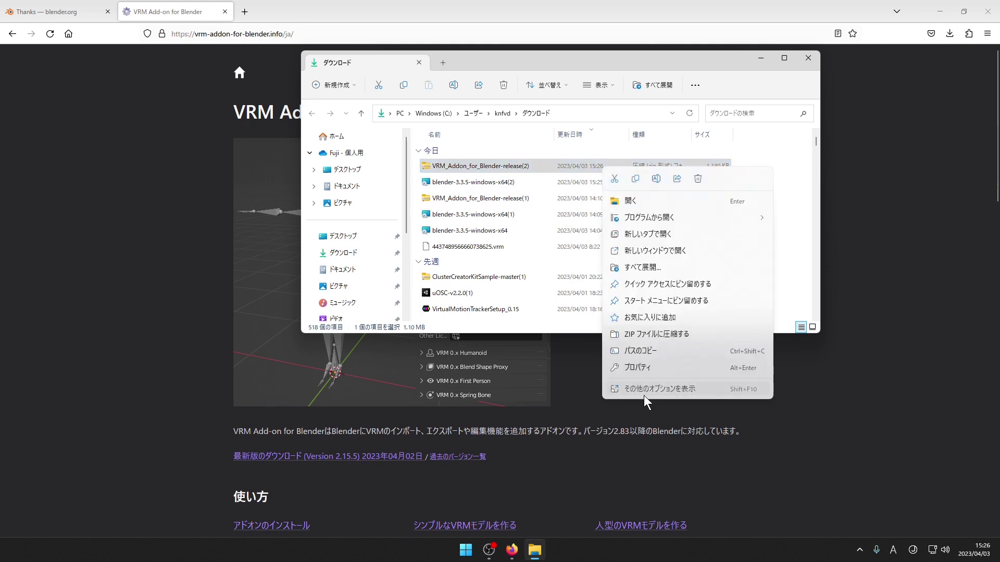
pyautogui.click(644, 391)
pyautogui.click(695, 232)
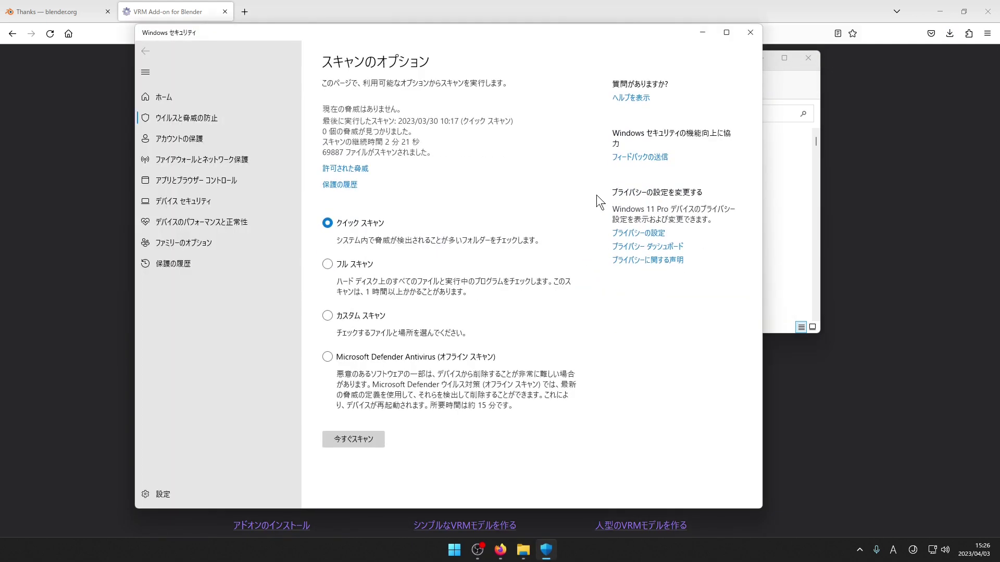
pyautogui.click(751, 33)
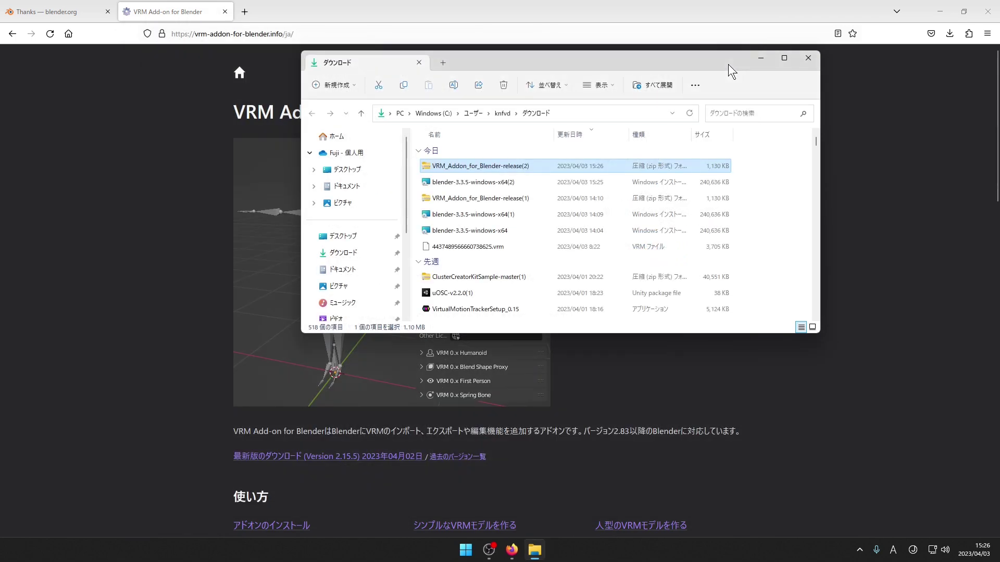
# Start Blender, dismiss the splash screen and delete the default cube with Delete Global.
pyautogui.click(463, 547)
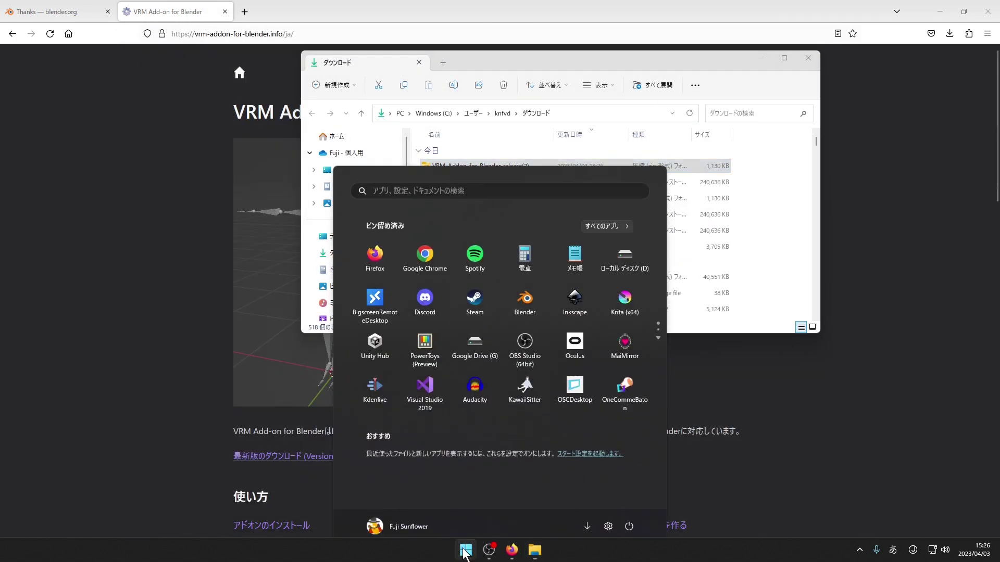
pyautogui.click(521, 293)
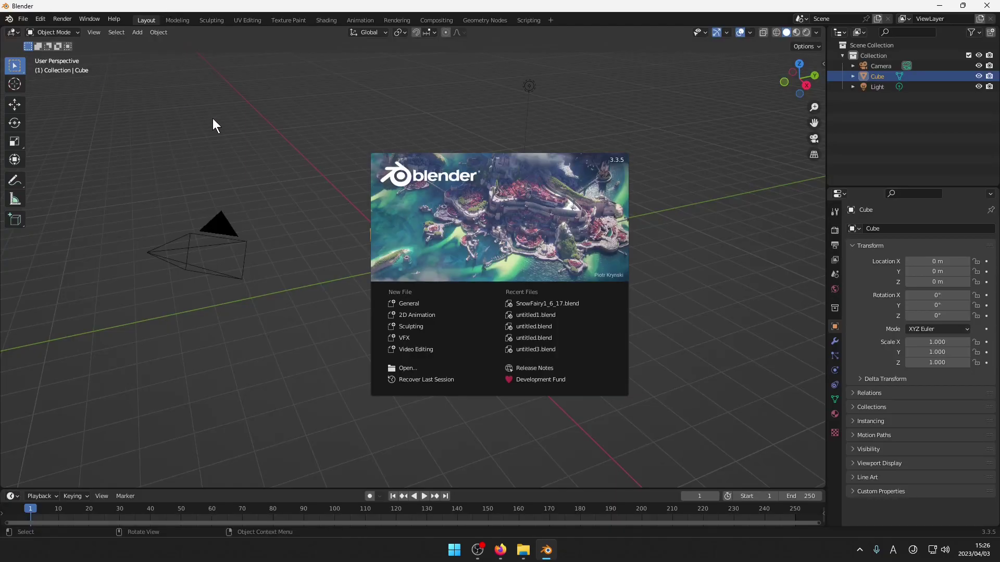
pyautogui.click(213, 120)
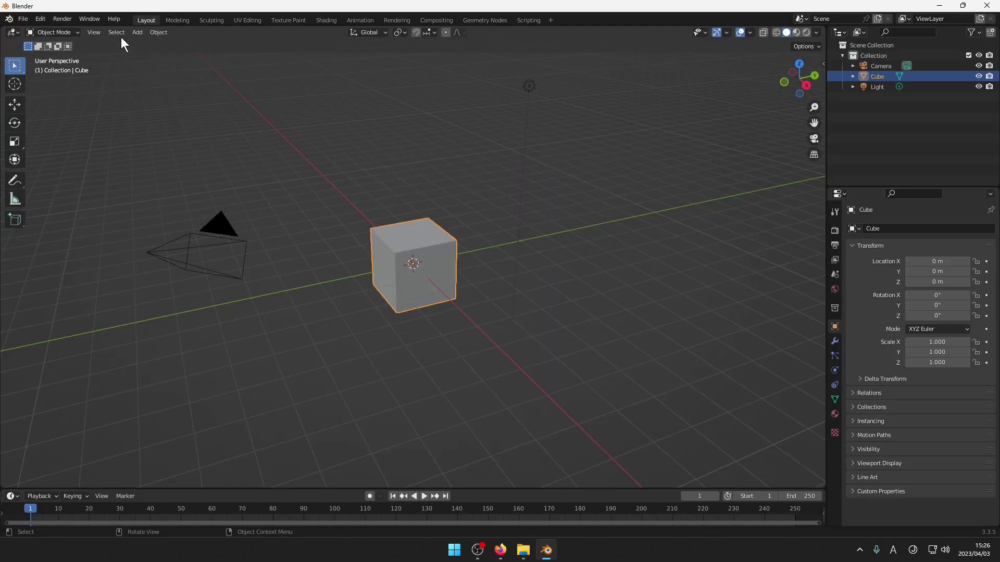
pyautogui.click(156, 32)
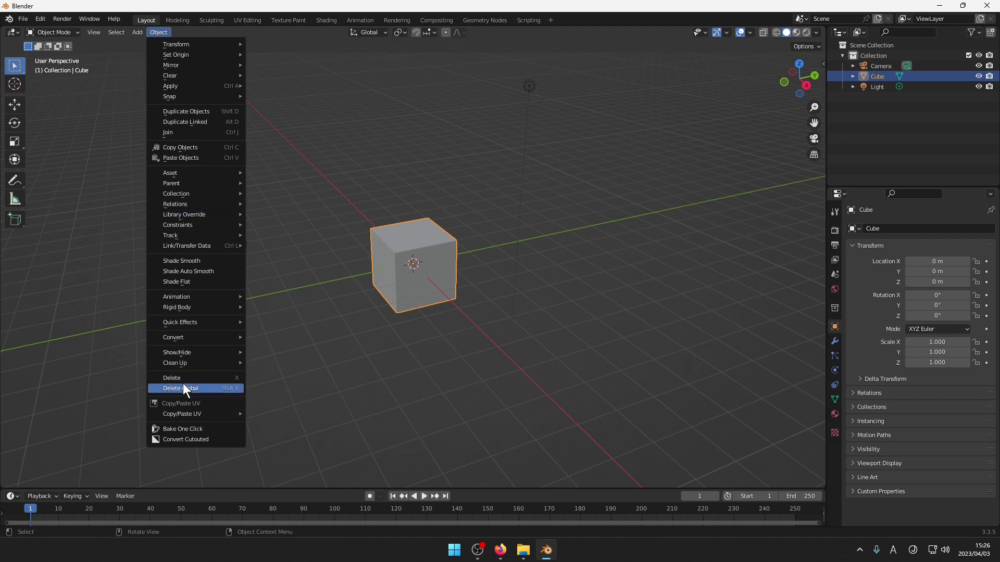
pyautogui.click(183, 387)
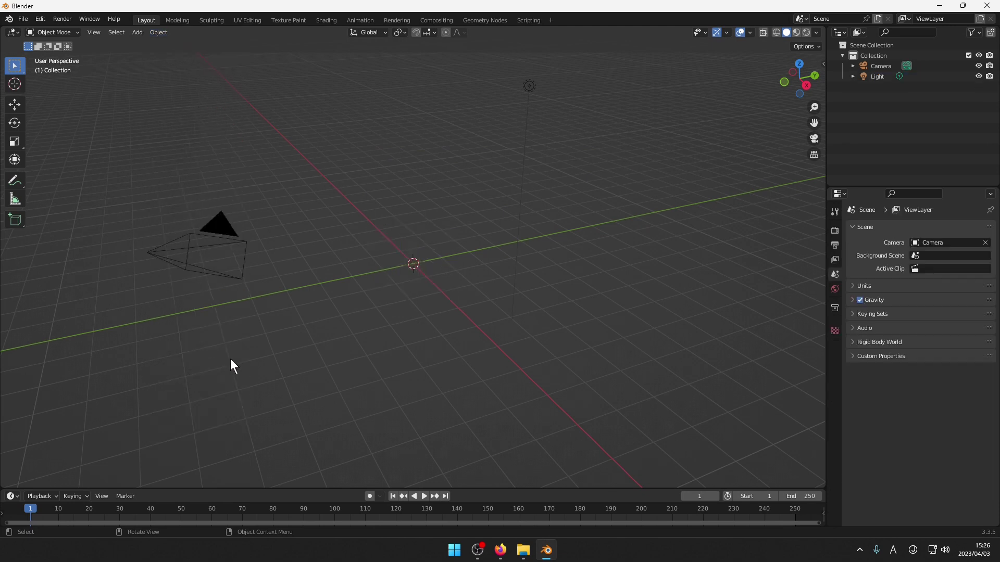
# Import the FBX model SnowFairy1_6_17.fbx from the 新しいフォルダー folder on drive D.
pyautogui.click(24, 20)
pyautogui.moveTo(42, 158)
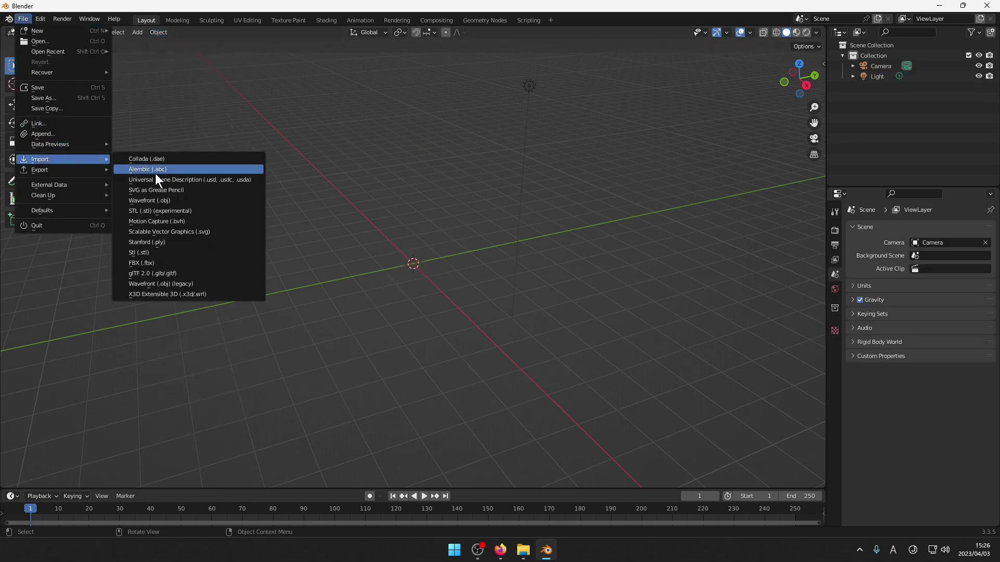
pyautogui.click(164, 261)
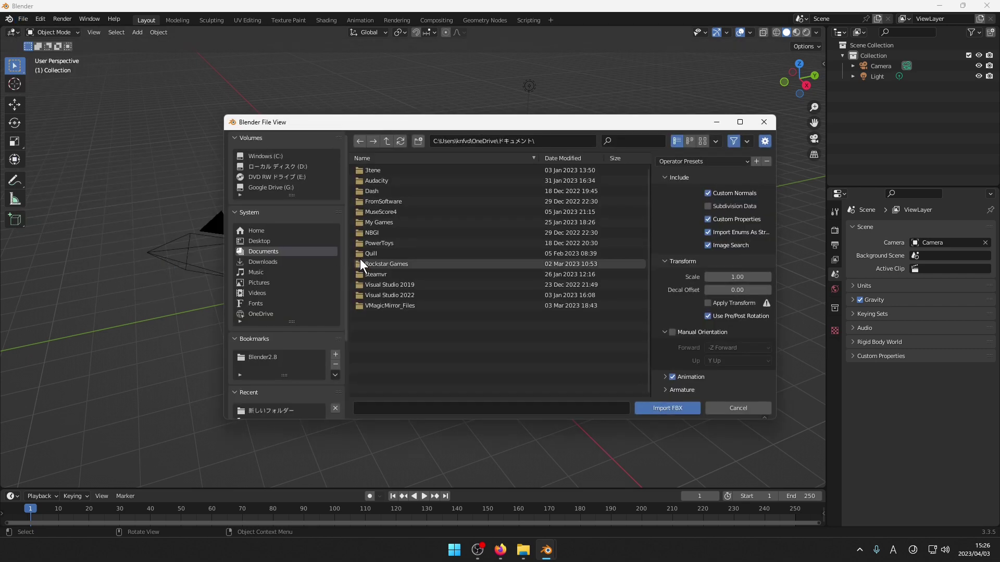
pyautogui.click(297, 166)
pyautogui.doubleClick(386, 254)
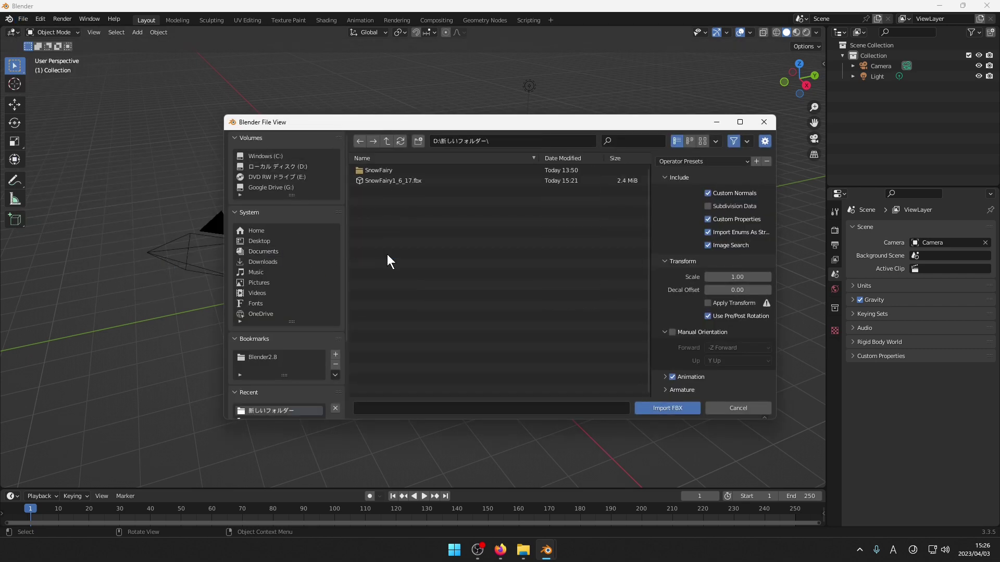
pyautogui.click(398, 181)
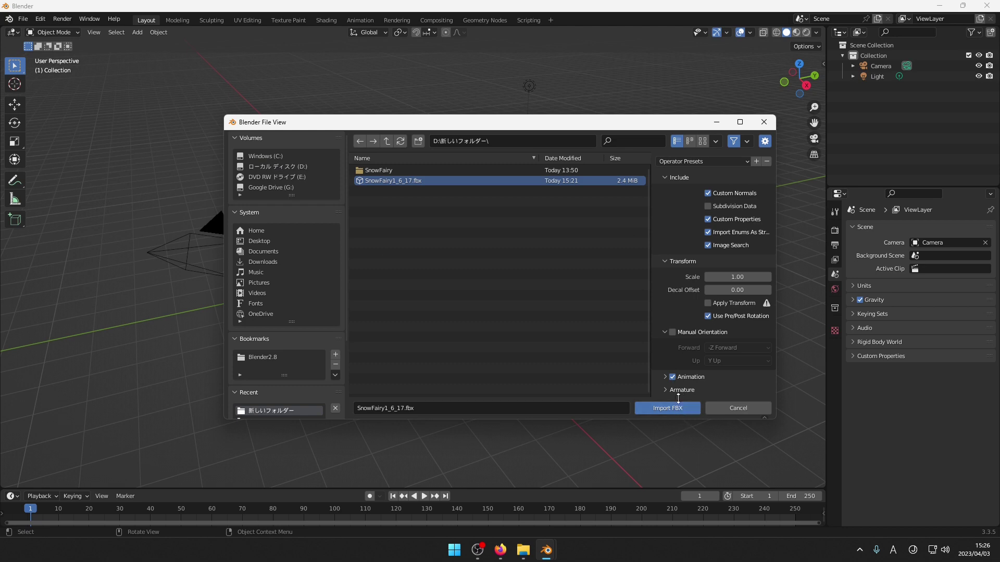
pyautogui.click(664, 407)
pyautogui.click(479, 324)
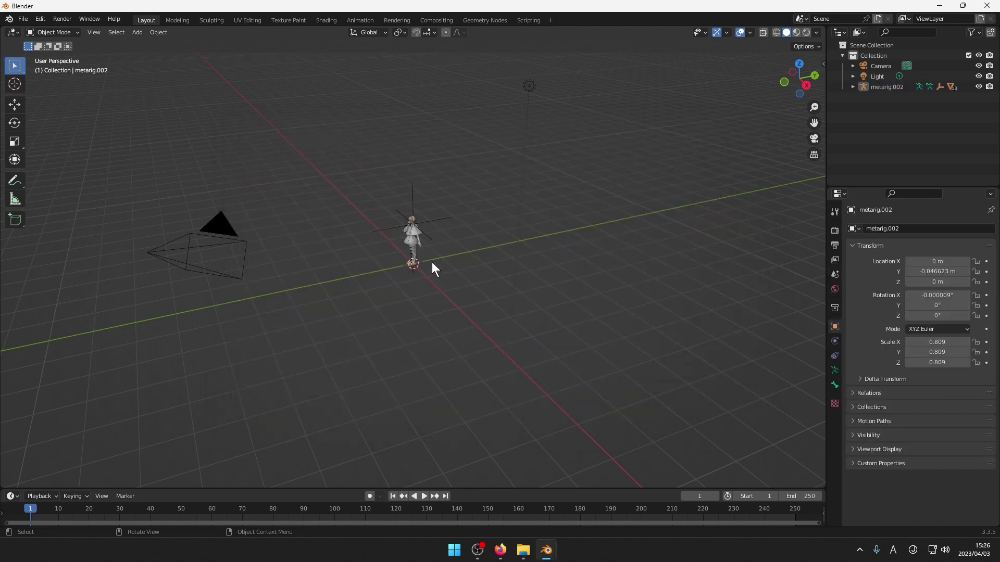
# Select the character's Manto cape mesh and show the settings of its MantoFull material.
pyautogui.click(419, 233)
pyautogui.click(111, 32)
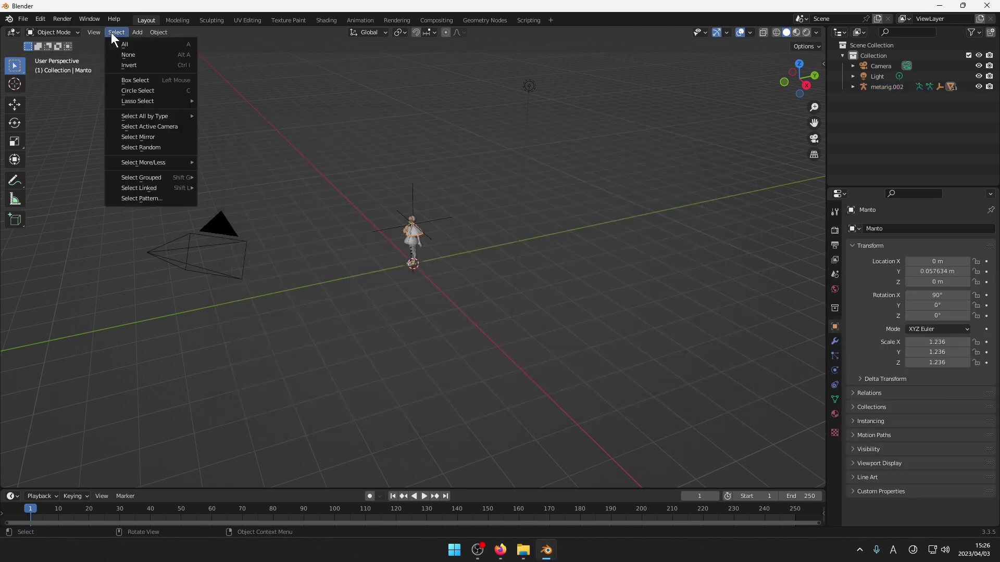
pyautogui.moveTo(97, 33)
pyautogui.click(123, 90)
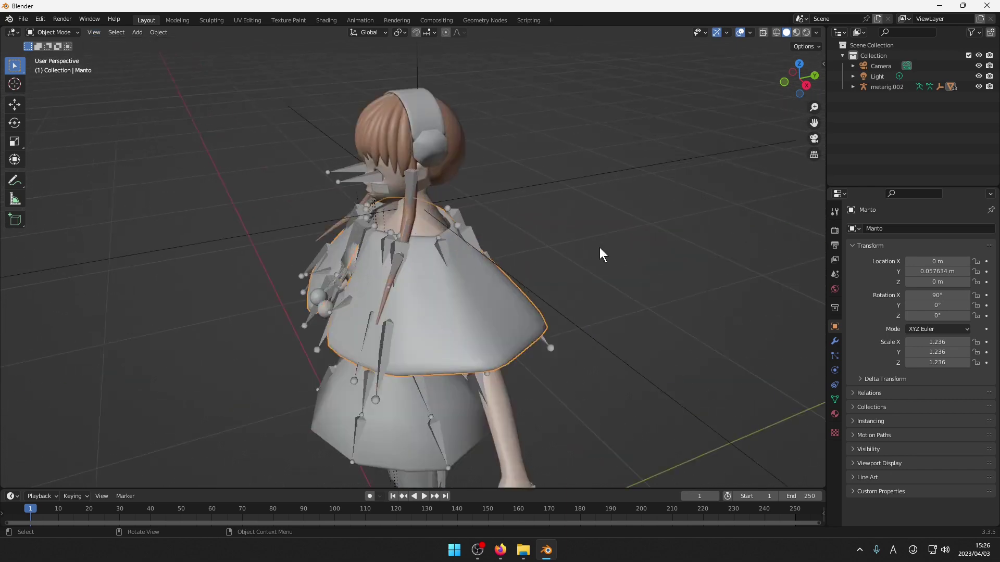
pyautogui.moveTo(798, 81); pyautogui.dragTo(872, 62)
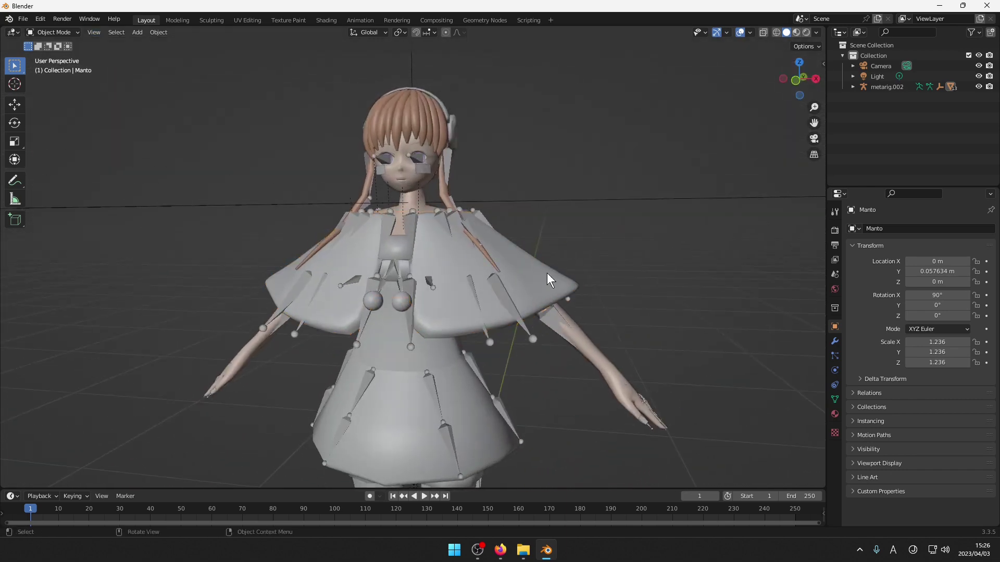
pyautogui.click(834, 414)
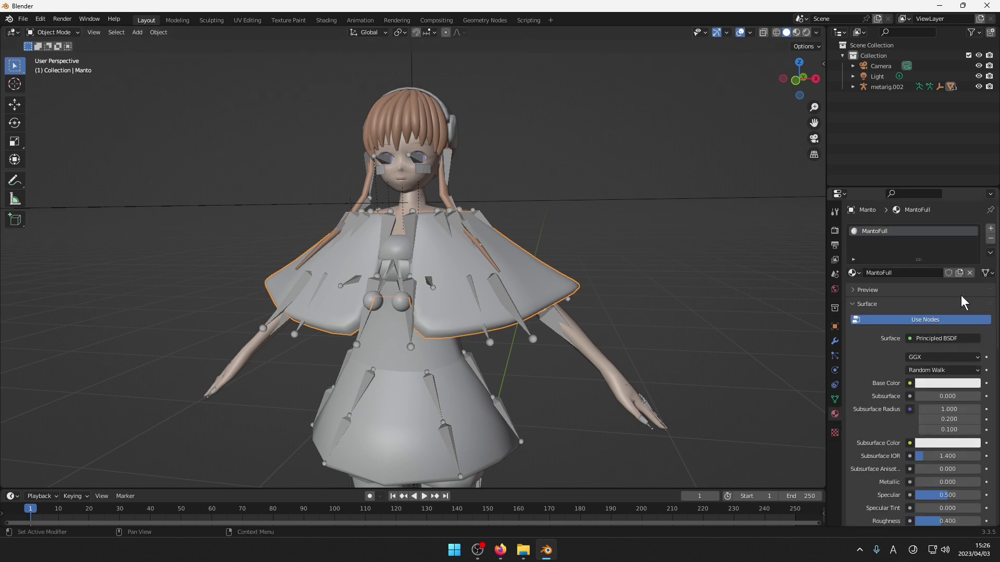
pyautogui.scroll(-15, 960, 271)
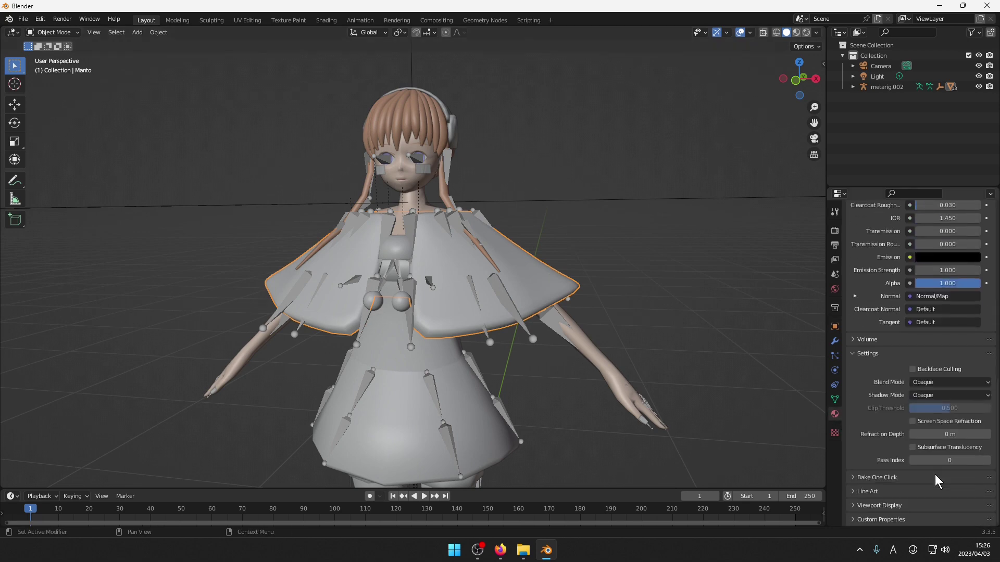
# Install the add-on from VRM_Addon_for_Blender-release(2).zip in the Downloads folder and enable Import-Export: VRM format.
pyautogui.click(39, 19)
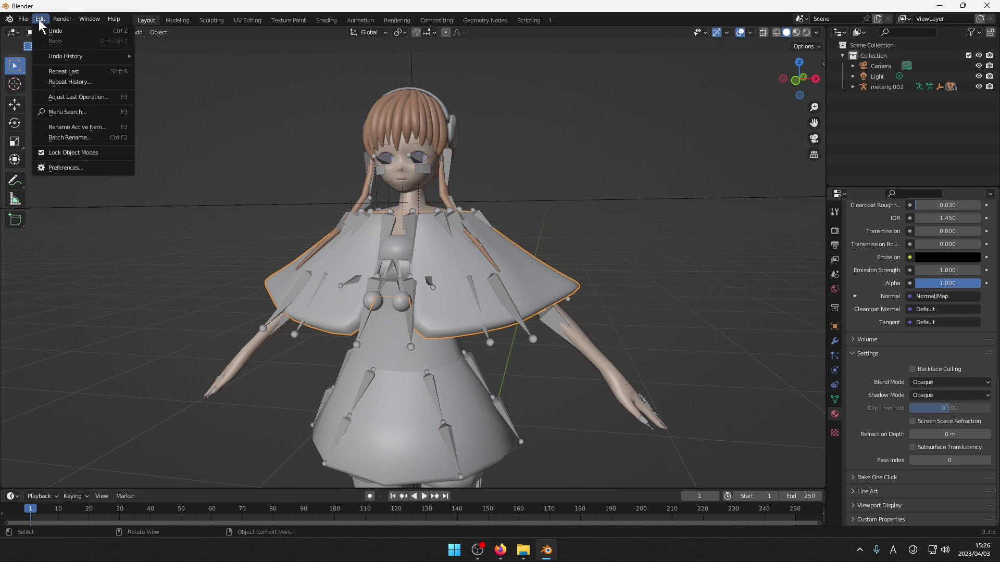
pyautogui.click(76, 166)
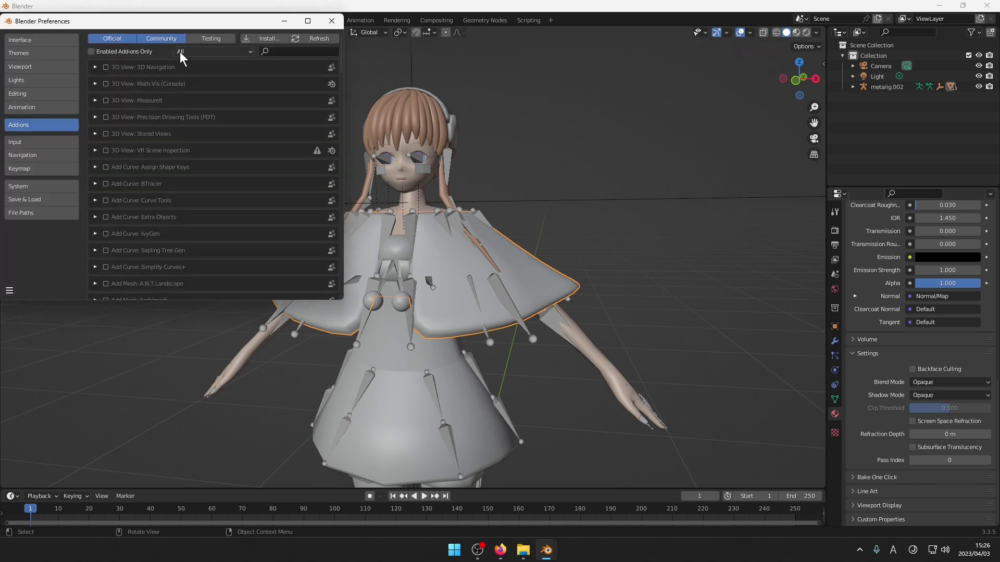
pyautogui.click(260, 40)
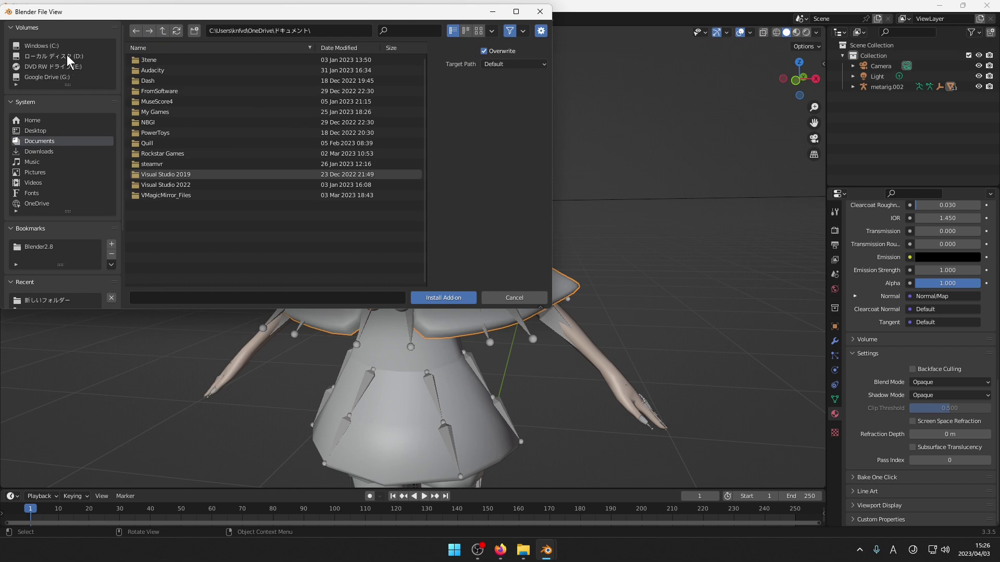
pyautogui.click(38, 152)
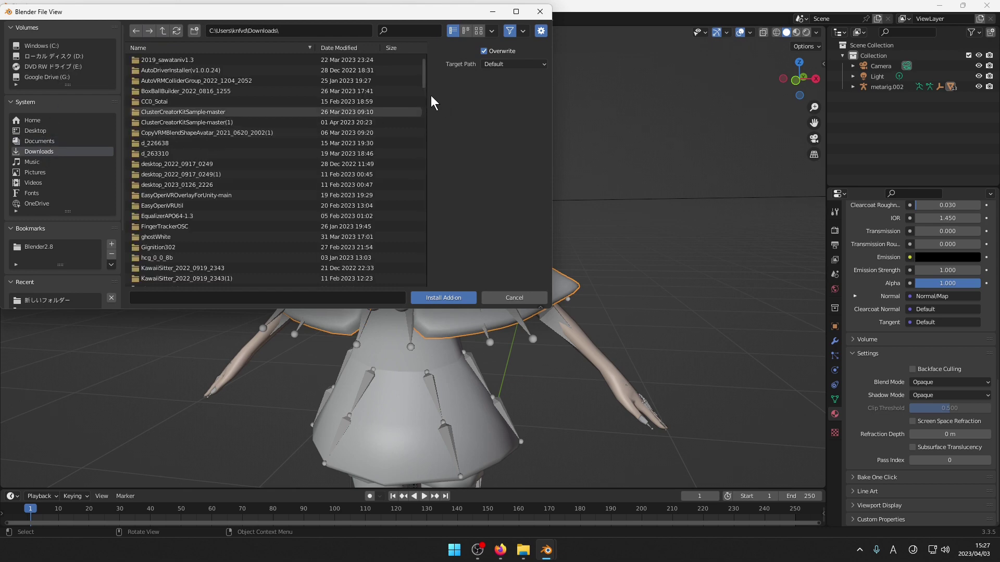
pyautogui.moveTo(423, 82); pyautogui.dragTo(409, 301)
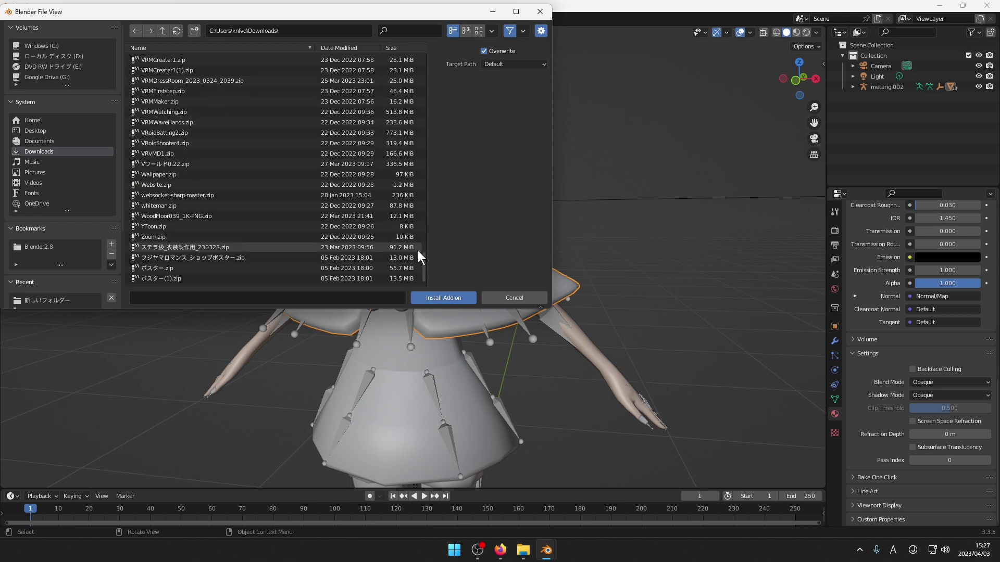
pyautogui.scroll(4, 423, 261)
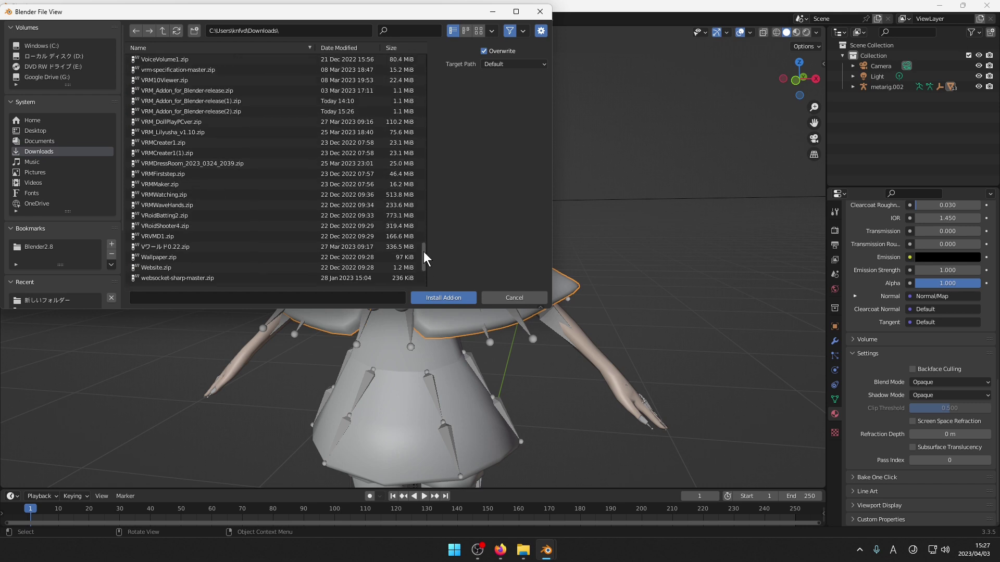
pyautogui.scroll(2, 424, 252)
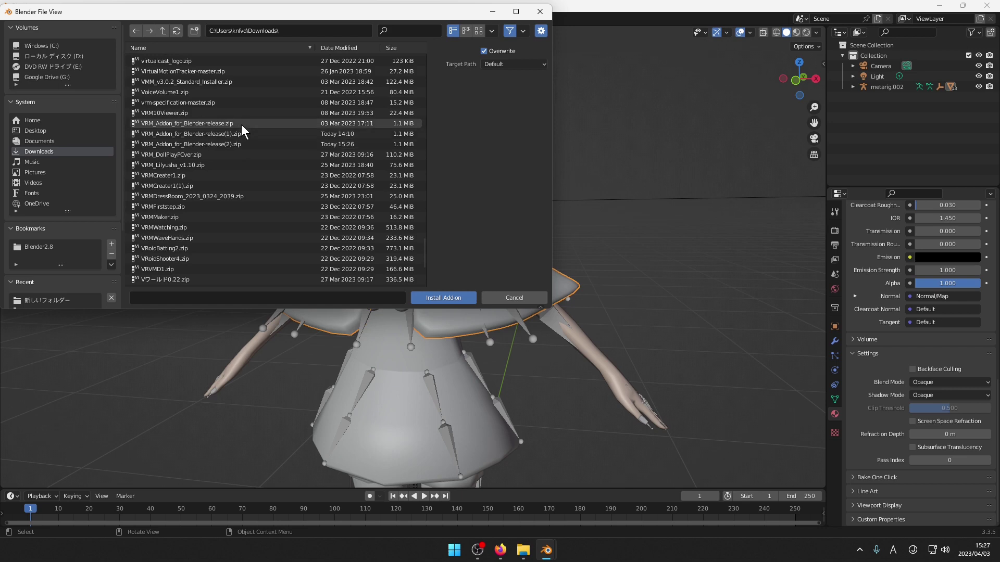
pyautogui.click(242, 124)
pyautogui.click(310, 145)
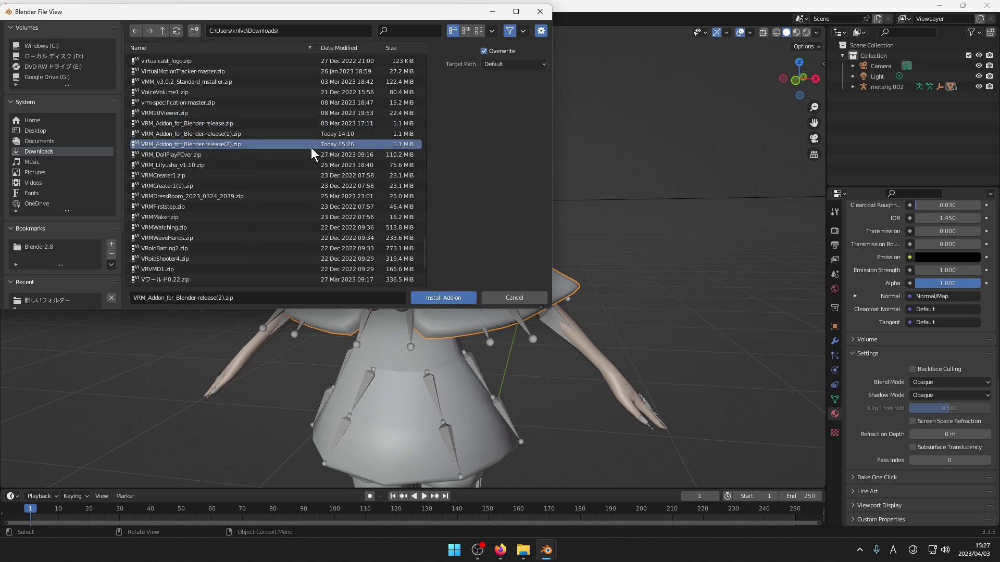
pyautogui.click(443, 297)
pyautogui.click(106, 67)
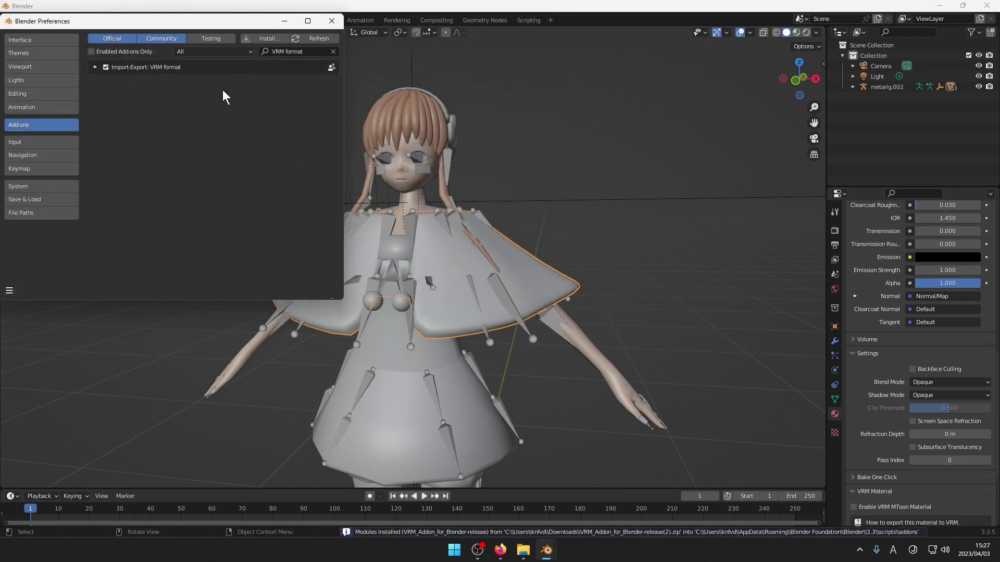
pyautogui.click(332, 21)
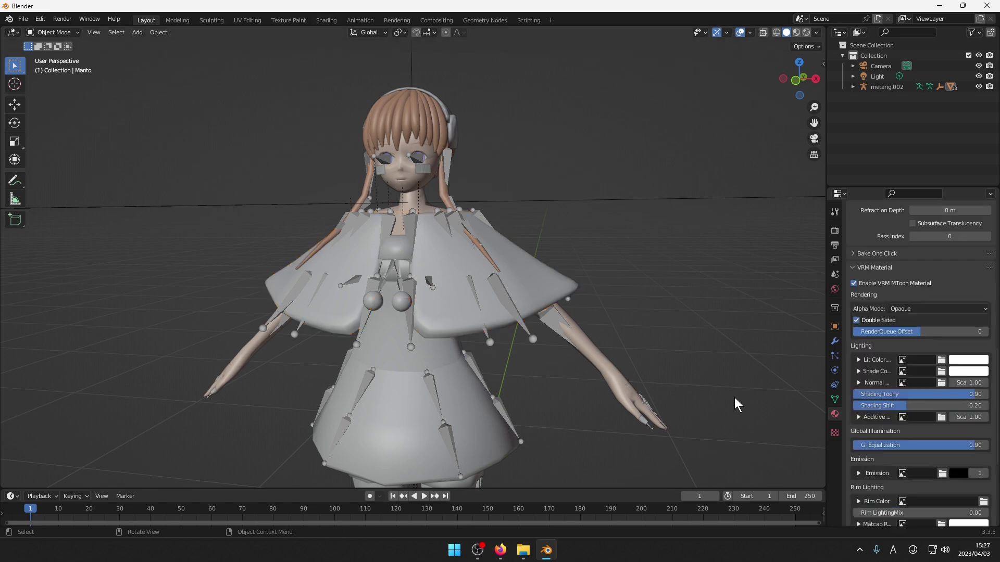
# Look through the VRM MToon rendering, lighting, emission and rim lighting settings of the cape's MantoFull material.
pyautogui.scroll(-7, 924, 405)
pyautogui.moveTo(996, 417); pyautogui.dragTo(996, 415)
pyautogui.scroll(4, 926, 476)
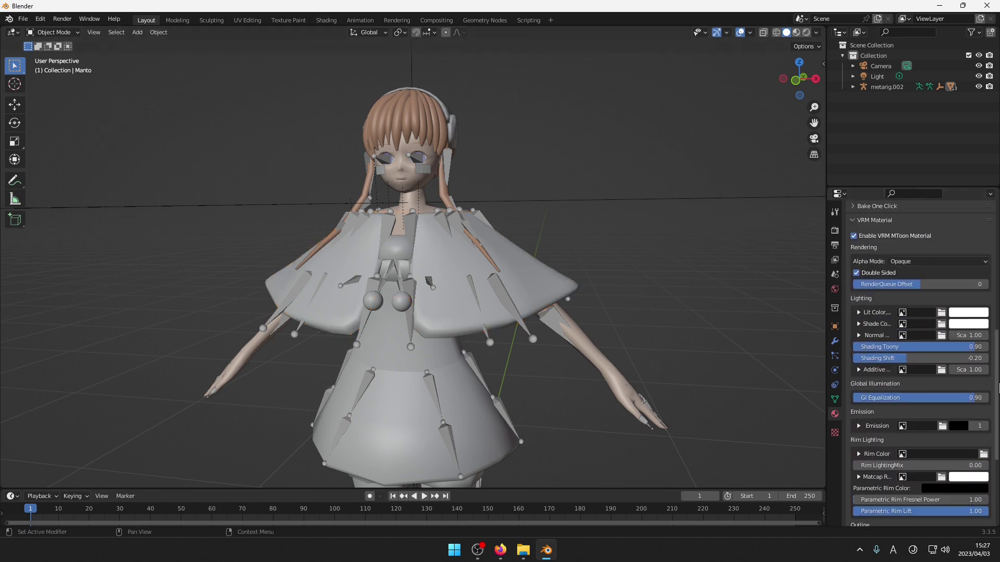
# Load MantoFull.png from D:\新しいフォルダー\SnowFairy\Coppe as the lit color texture of the cape's MToon material.
pyautogui.click(539, 268)
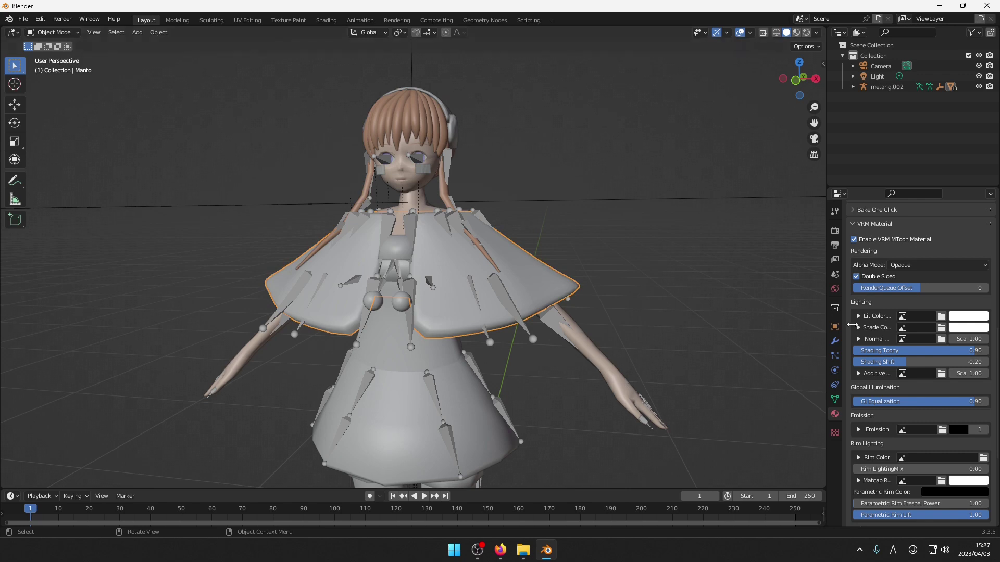
pyautogui.moveTo(996, 396)
pyautogui.mouseDown()
pyautogui.moveTo(997, 272)
pyautogui.moveTo(997, 424)
pyautogui.moveTo(997, 410)
pyautogui.mouseUp()
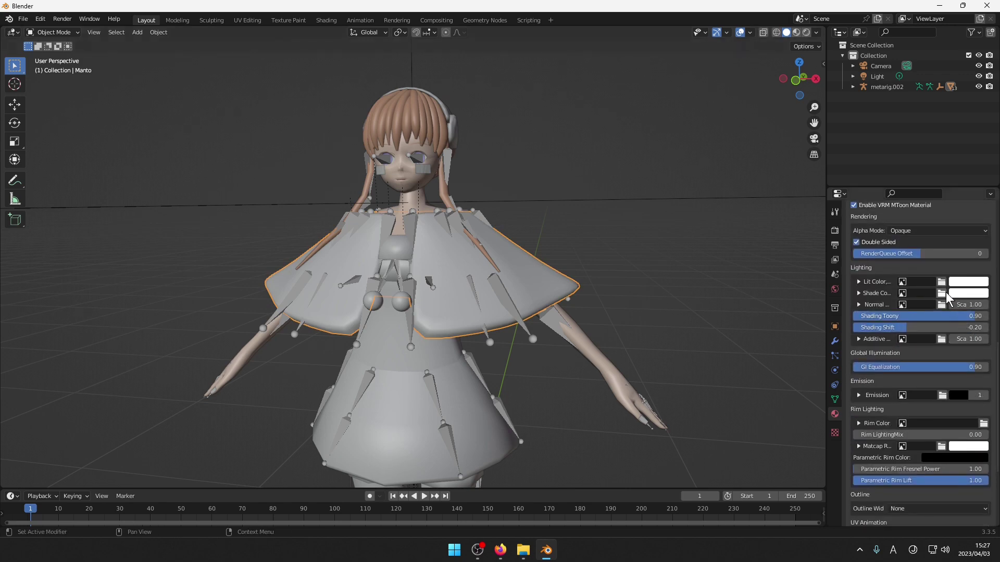
pyautogui.scroll(-1, 945, 284)
pyautogui.click(941, 271)
pyautogui.click(761, 129)
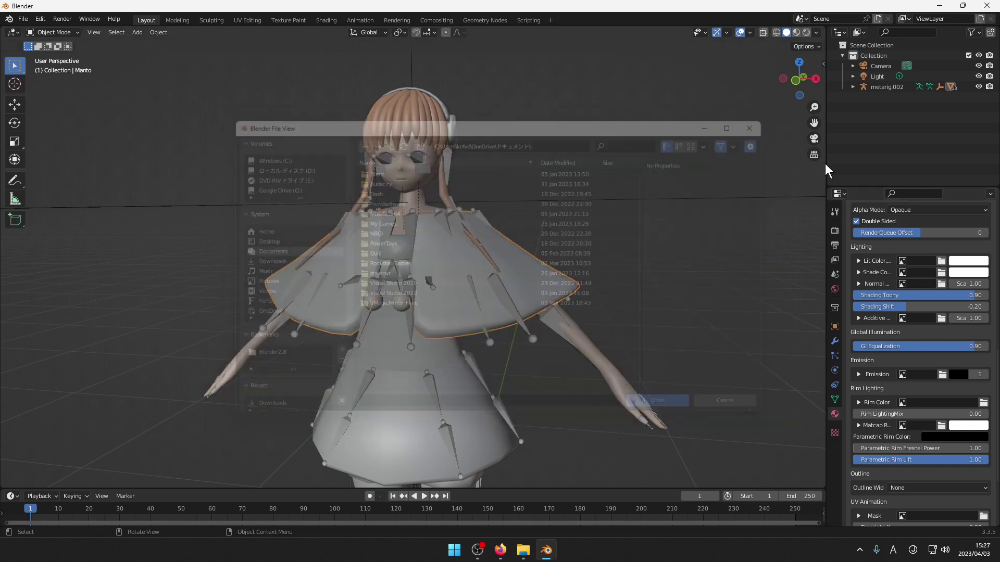
pyautogui.click(941, 260)
pyautogui.click(289, 167)
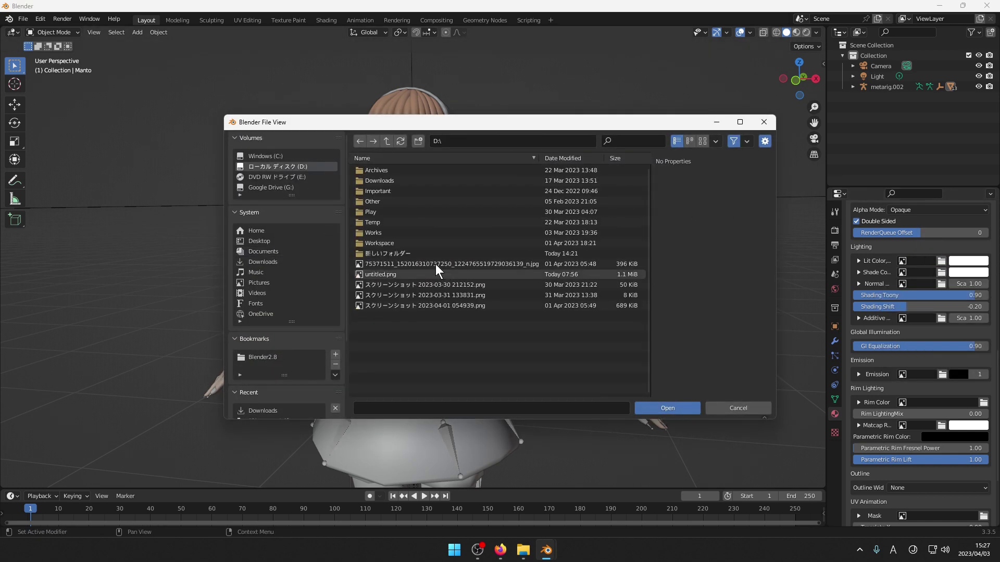
pyautogui.doubleClick(421, 253)
pyautogui.doubleClick(401, 171)
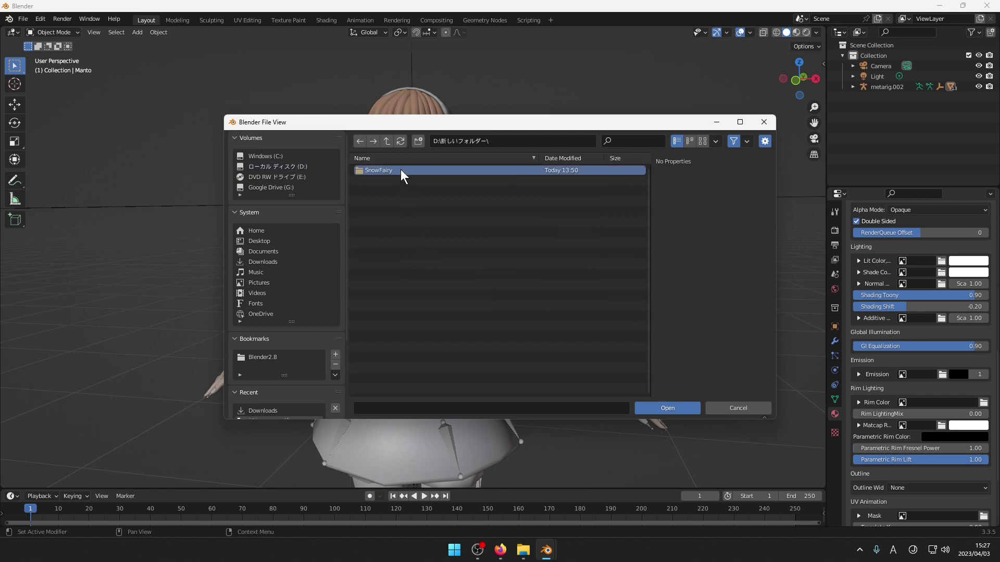
pyautogui.doubleClick(399, 172)
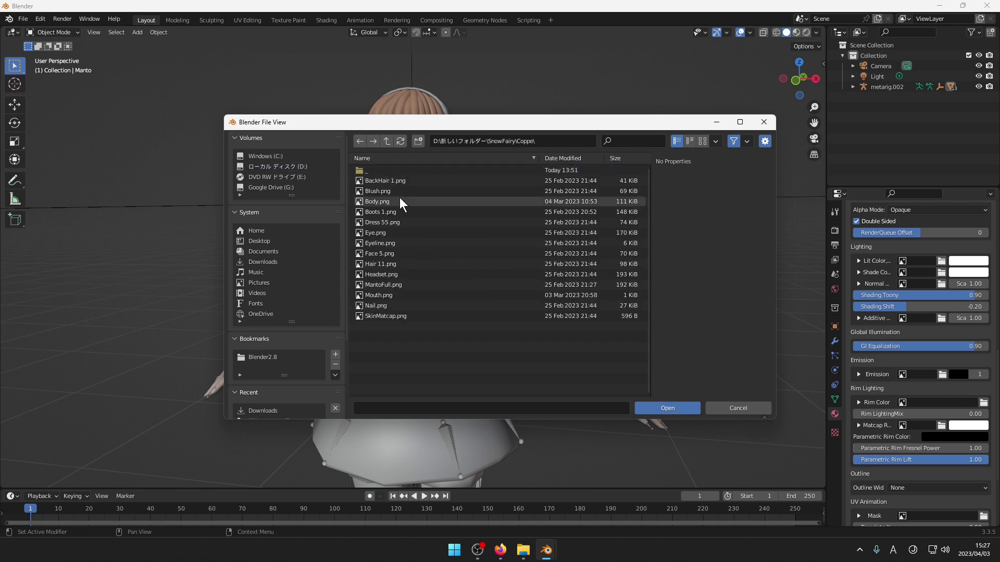
pyautogui.doubleClick(390, 286)
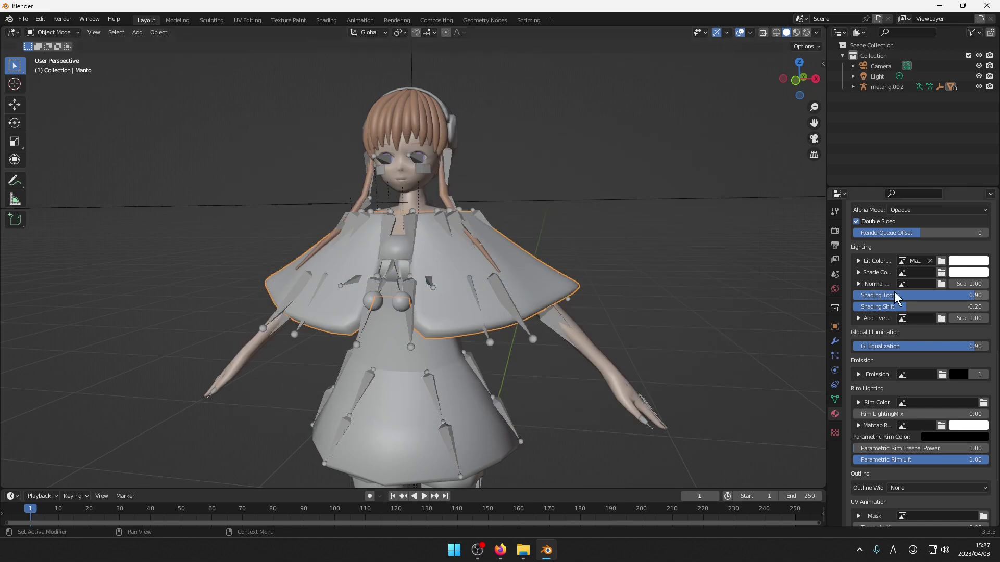
# Assign the already loaded MantoFull.png as the shade color texture of the cape's material.
pyautogui.click(919, 272)
pyautogui.click(916, 288)
pyautogui.click(621, 282)
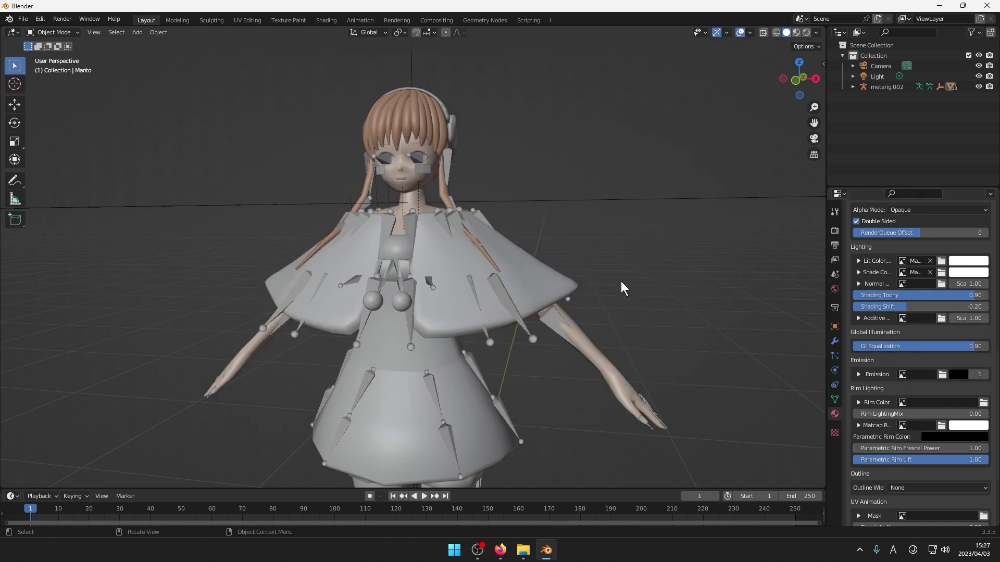
# Select the Dress mesh and enable VRM MToon Material for its material.
pyautogui.click(473, 377)
pyautogui.moveTo(996, 398); pyautogui.dragTo(994, 439)
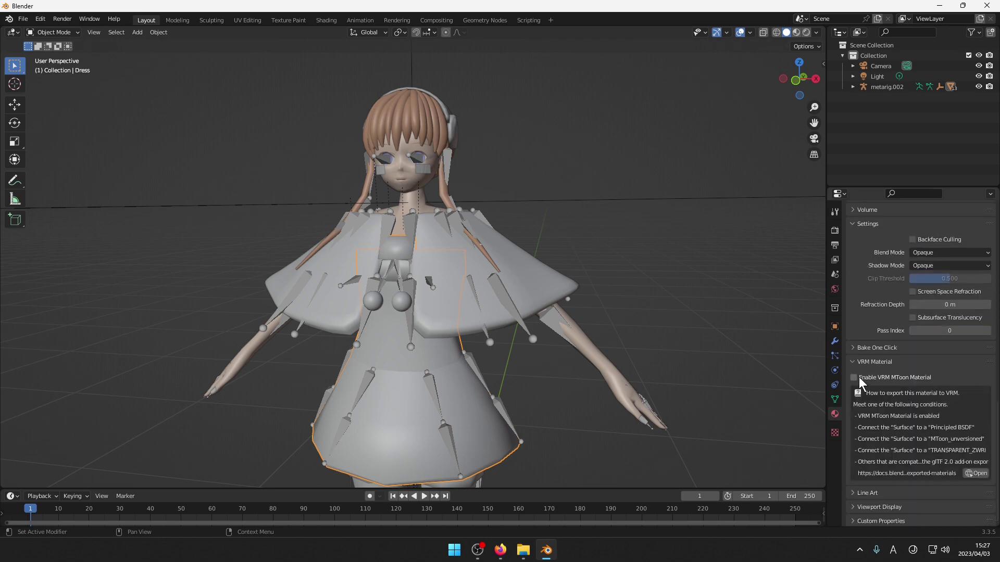
pyautogui.click(913, 378)
pyautogui.moveTo(994, 400); pyautogui.dragTo(992, 348)
# Load Dress 55.png from D:\新しいフォルダー\SnowFairy\Coppe as the dress's lit color texture and assign it as the shade color texture too.
pyautogui.click(940, 287)
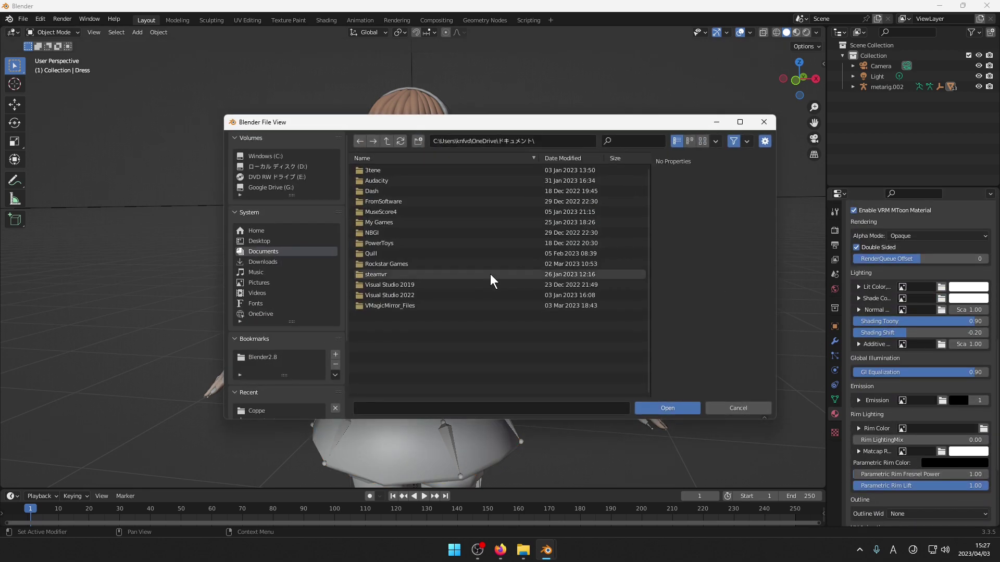
pyautogui.click(296, 167)
pyautogui.doubleClick(398, 254)
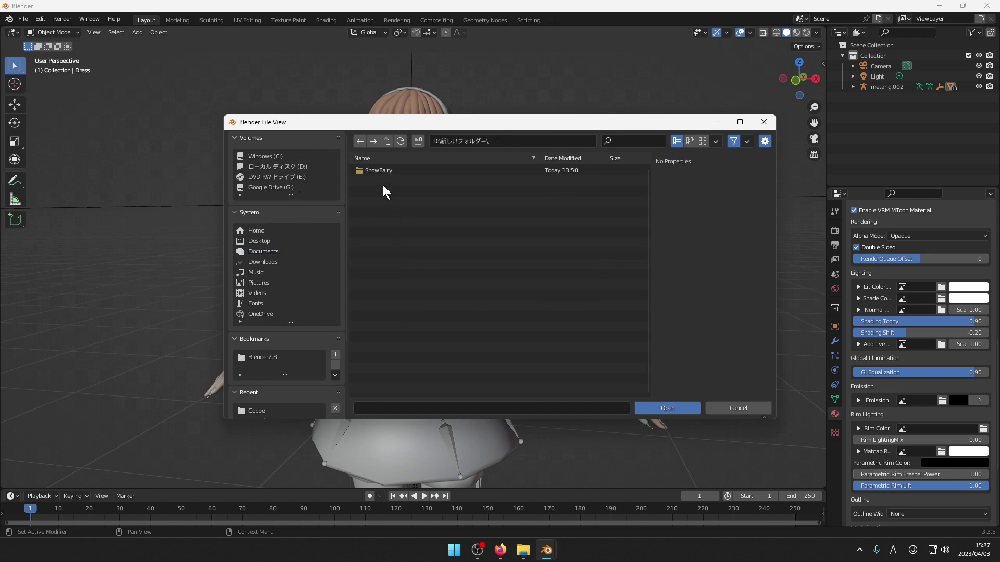
pyautogui.doubleClick(384, 171)
pyautogui.doubleClick(384, 181)
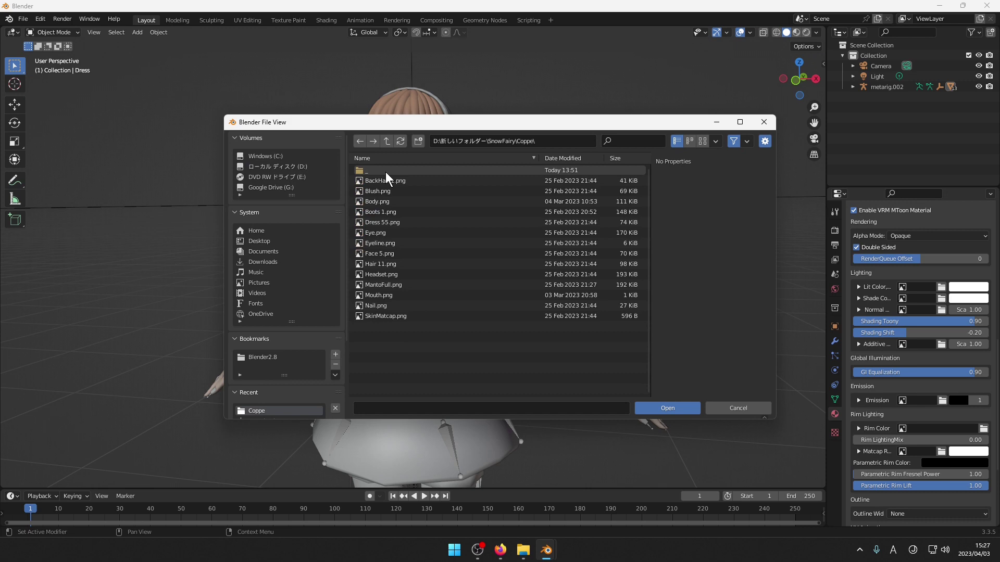
pyautogui.doubleClick(404, 224)
pyautogui.click(919, 300)
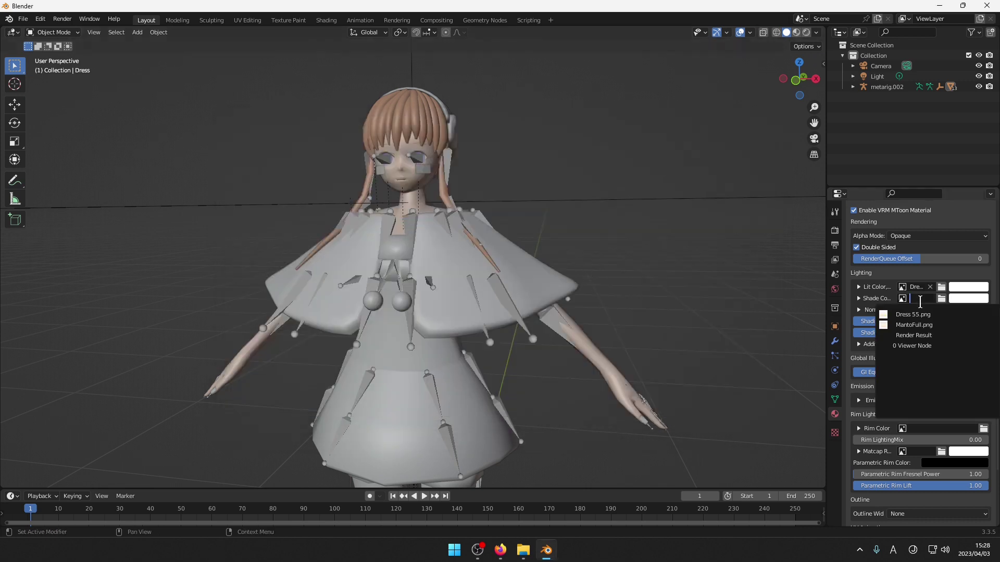
pyautogui.click(913, 314)
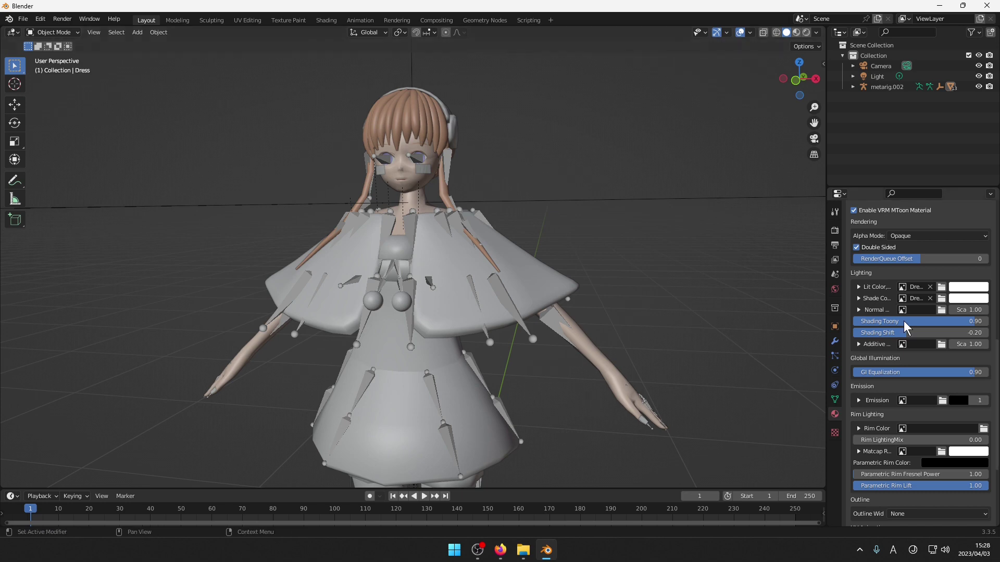
# Select the long boots mesh on the character's legs.
pyautogui.moveTo(814, 123); pyautogui.dragTo(817, 0)
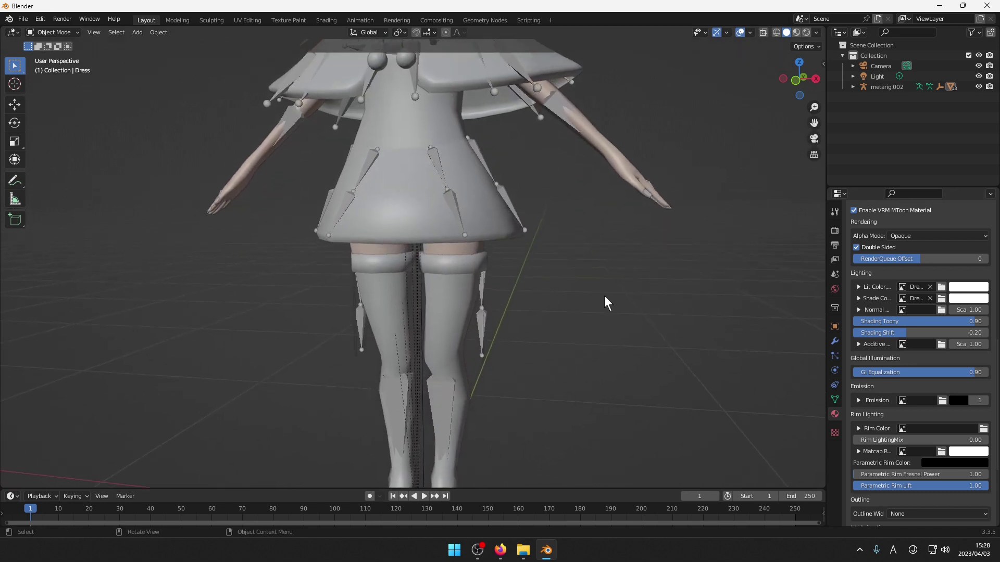
pyautogui.click(469, 290)
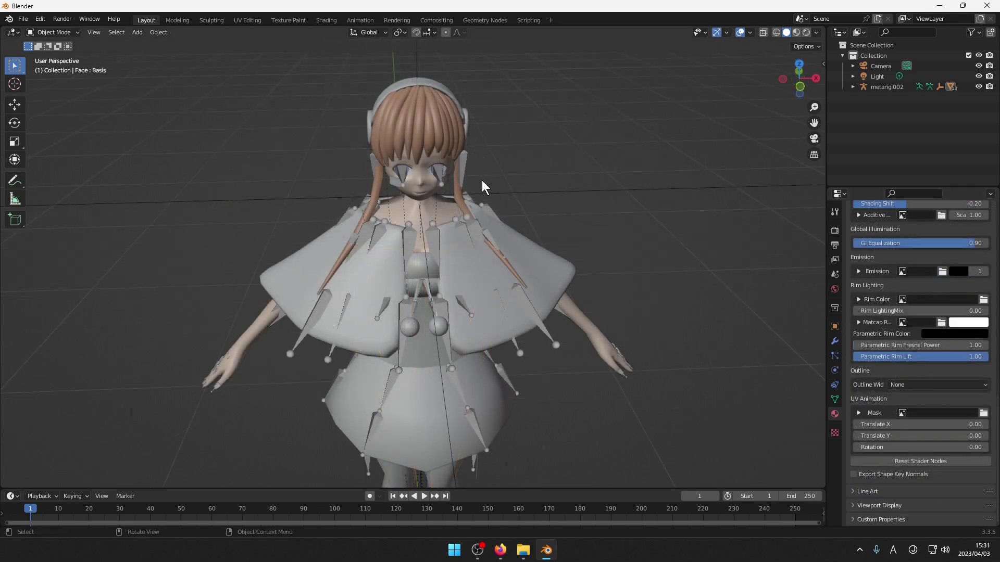
# Select the metarig.002 armature and show its VRM 0.x Meta settings.
pyautogui.click(465, 172)
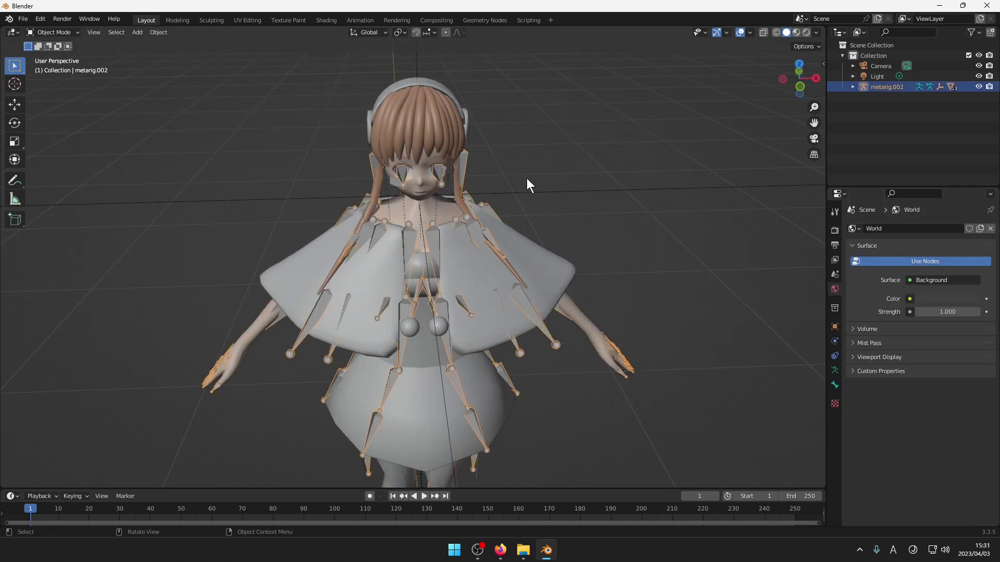
pyautogui.moveTo(798, 78); pyautogui.dragTo(777, 53)
pyautogui.click(823, 64)
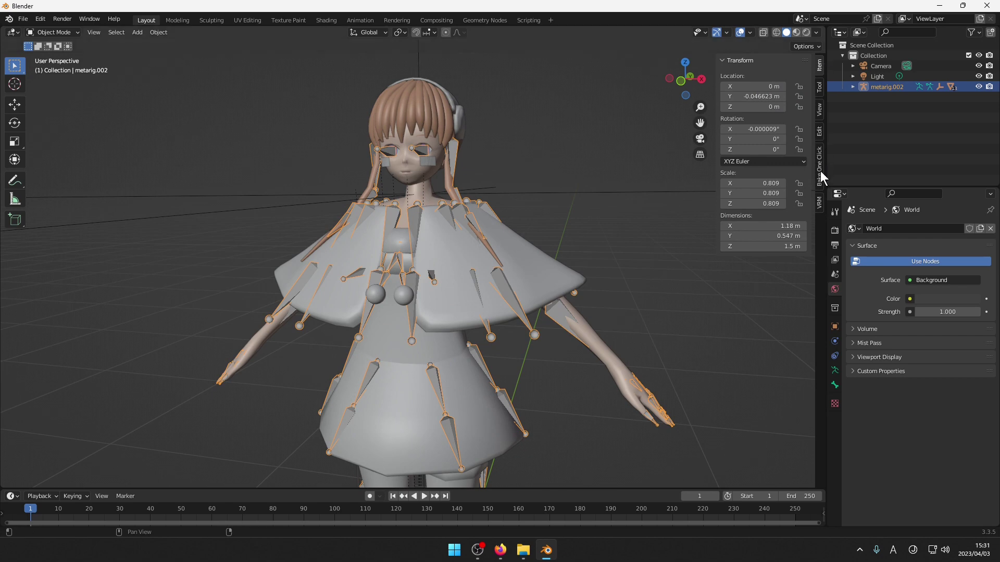
pyautogui.click(822, 201)
pyautogui.click(723, 157)
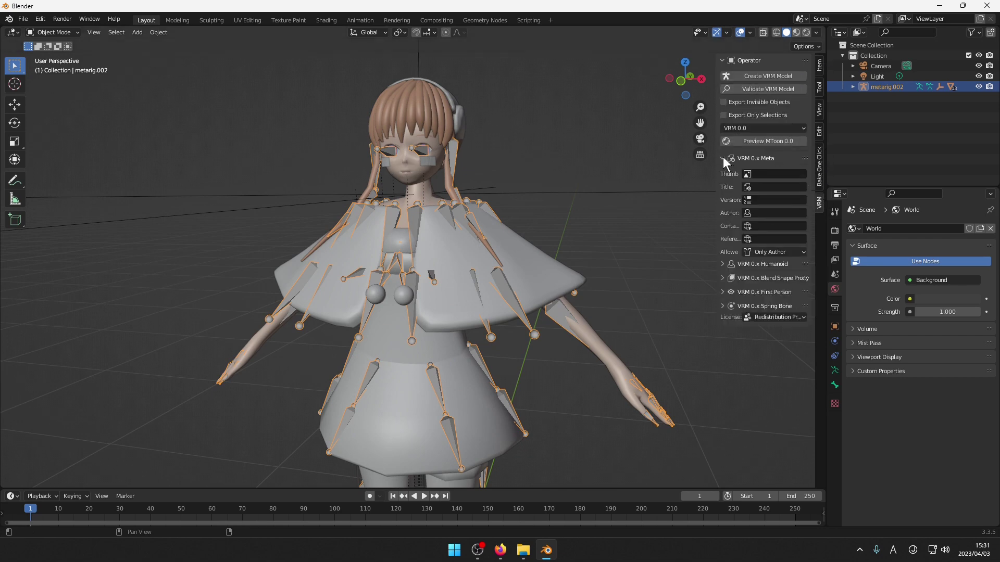
pyautogui.click(767, 174)
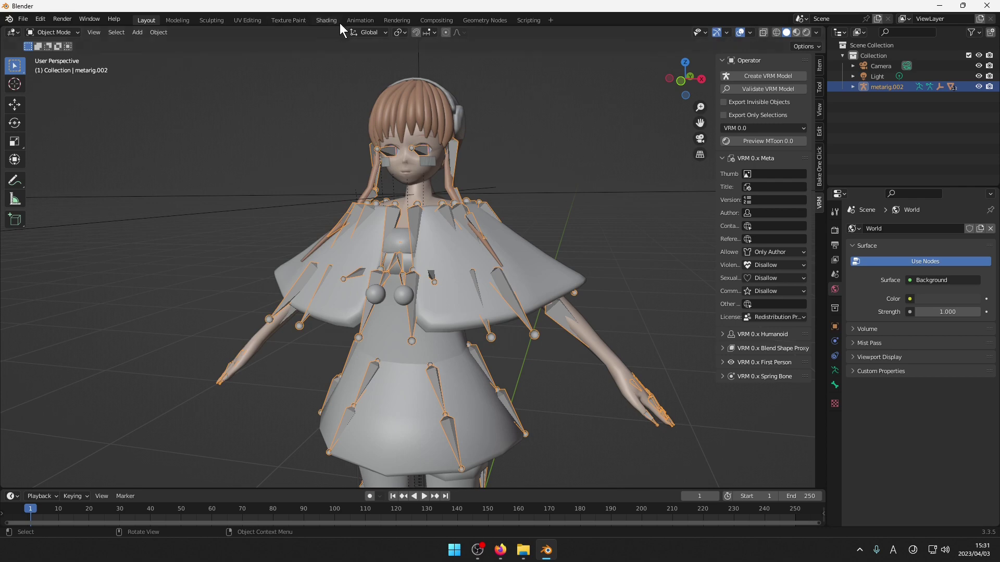
# Open screenshot.png from D:\Downloads\Unity\VRM\TestVRM22\TestVRM22\Assets as an image in the Rendering workspace.
pyautogui.click(394, 21)
pyautogui.click(452, 33)
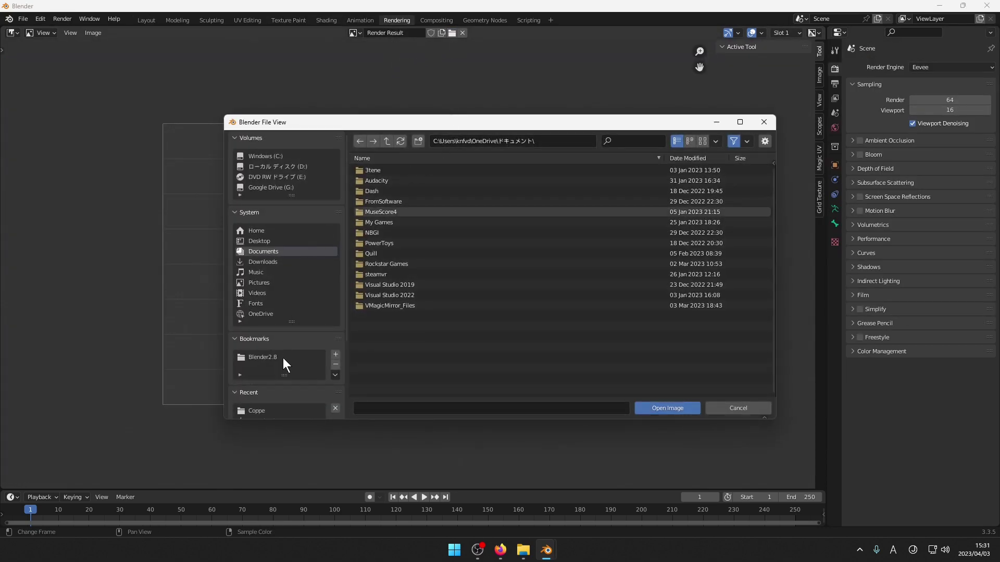
pyautogui.click(301, 168)
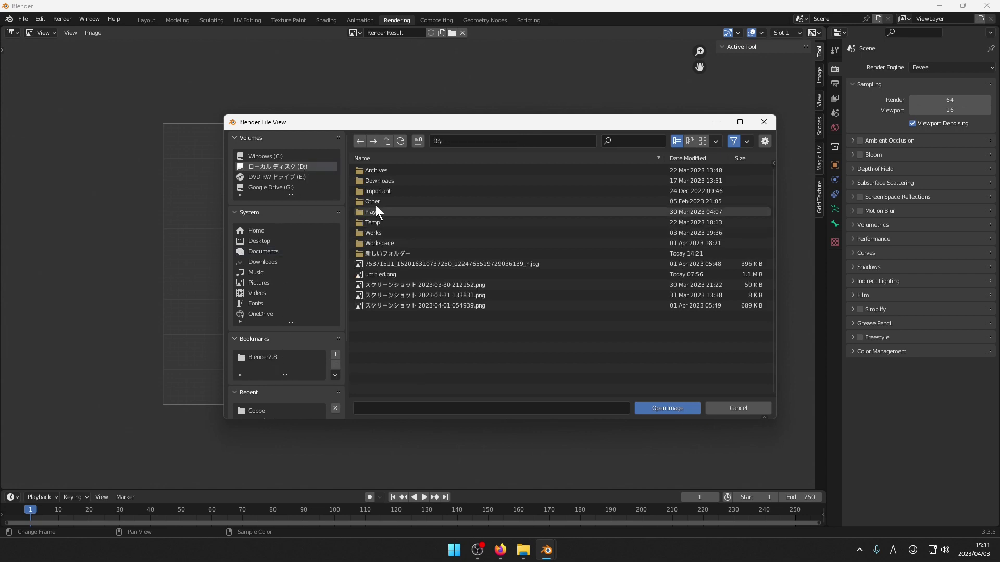
pyautogui.doubleClick(371, 182)
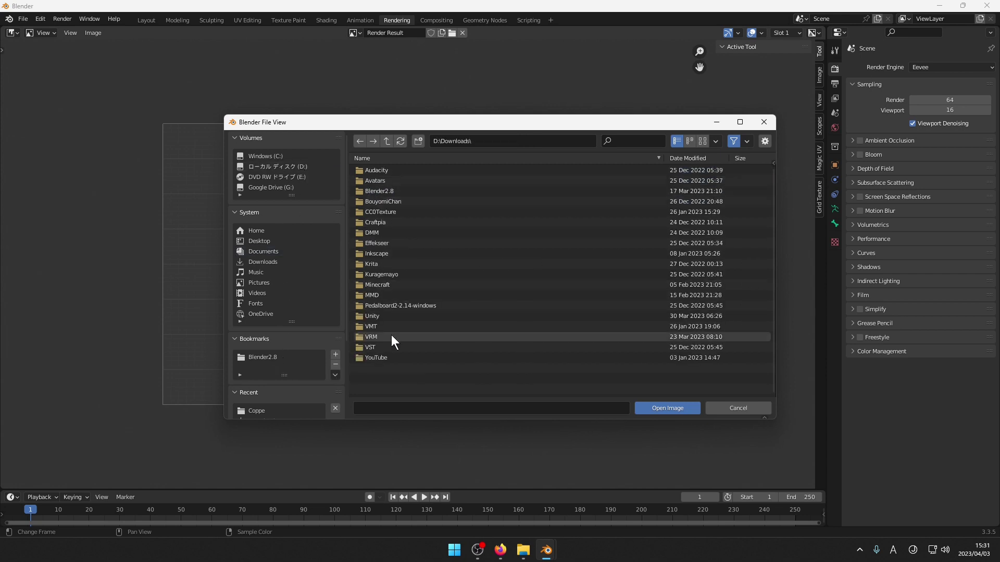
pyautogui.doubleClick(379, 317)
pyautogui.doubleClick(390, 208)
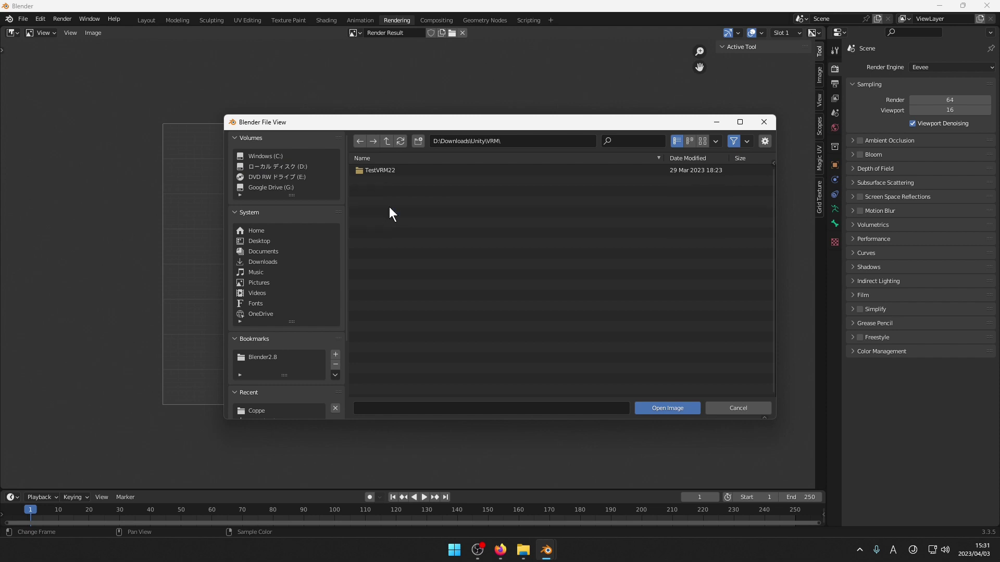
pyautogui.doubleClick(392, 172)
pyautogui.click(392, 172)
pyautogui.doubleClick(391, 173)
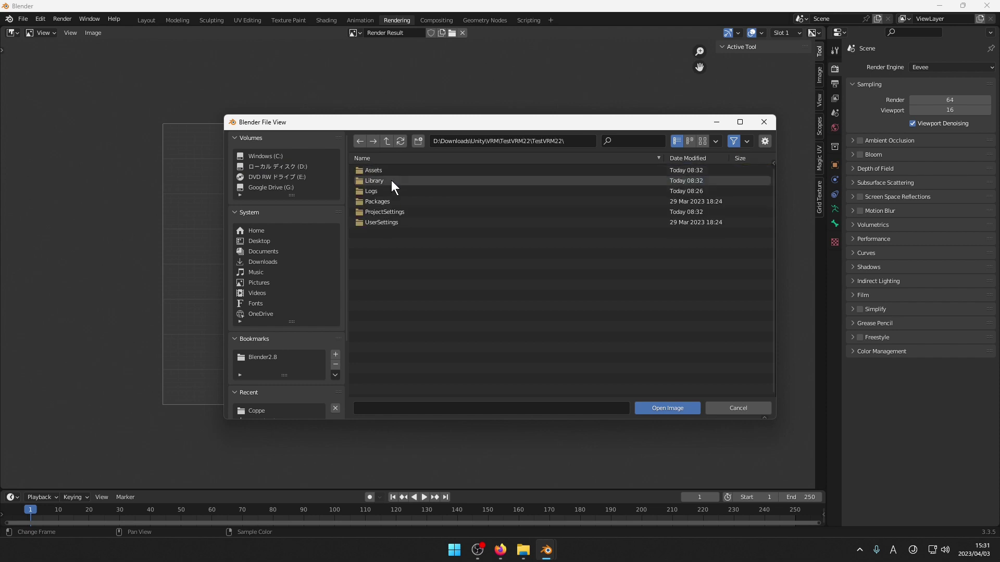
pyautogui.doubleClick(392, 170)
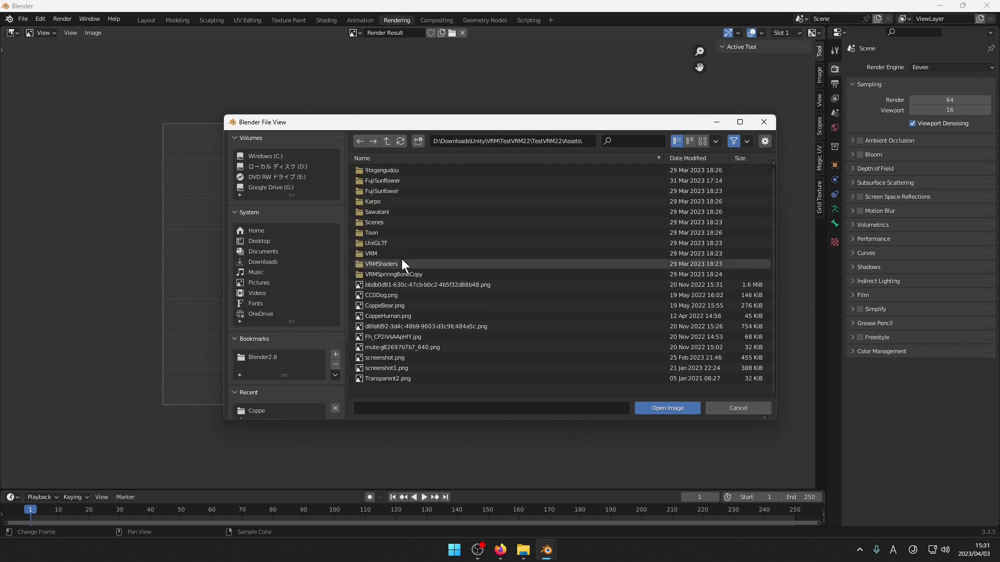
pyautogui.click(400, 190)
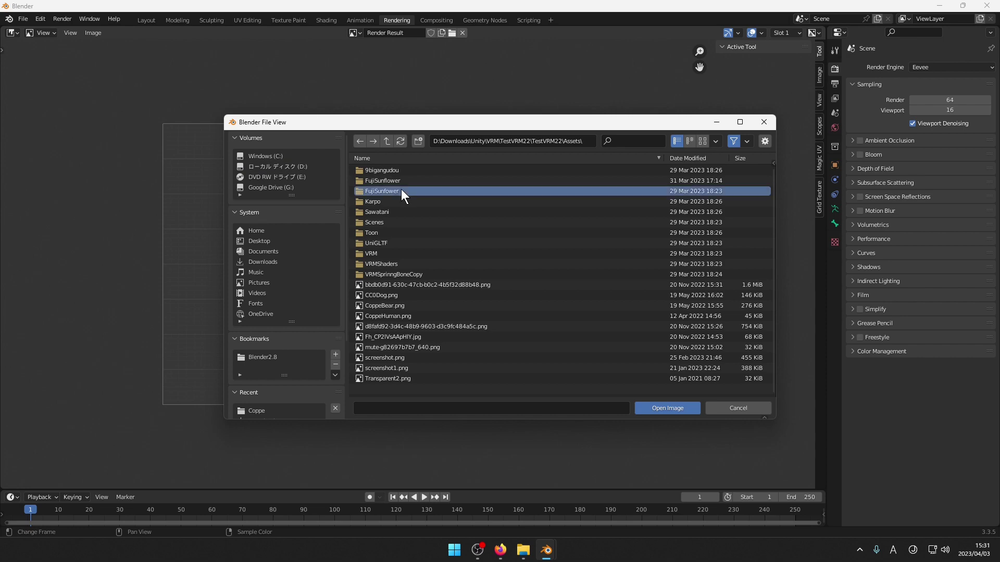
pyautogui.click(407, 357)
pyautogui.click(668, 407)
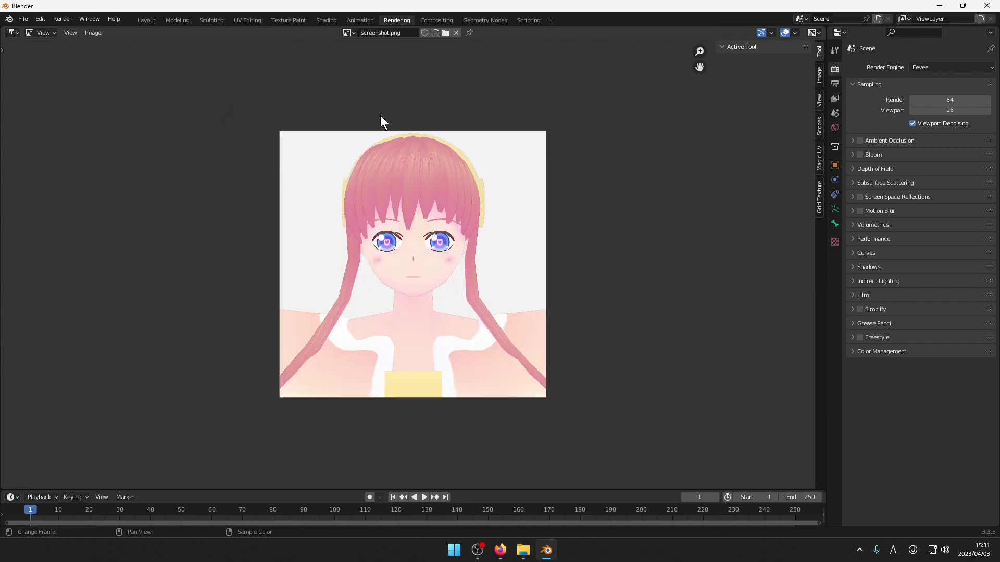
# Return to the Layout workspace and set the VRM 0.x Meta thumbnail to screenshot.png.
pyautogui.click(150, 18)
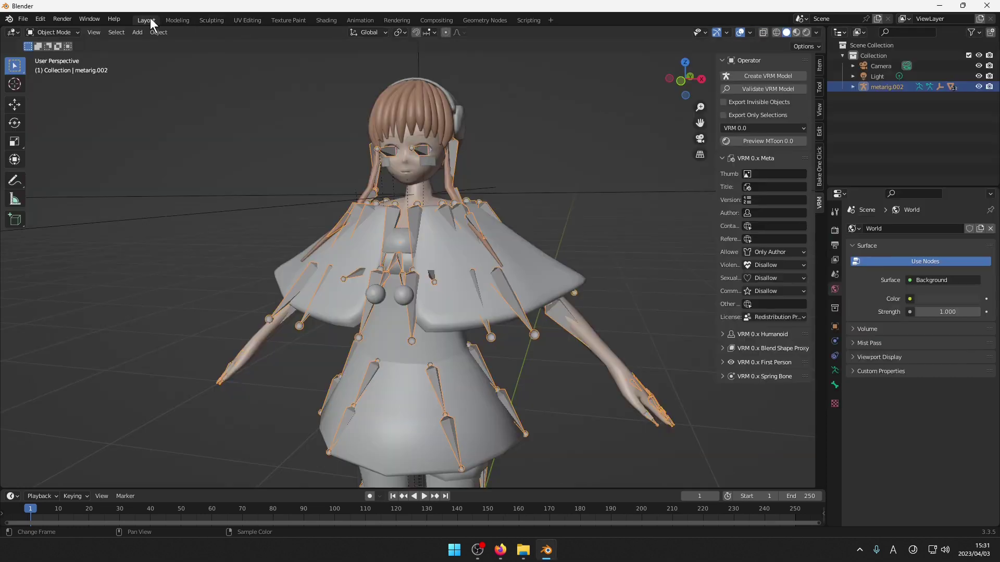
pyautogui.click(771, 174)
pyautogui.write('scre')
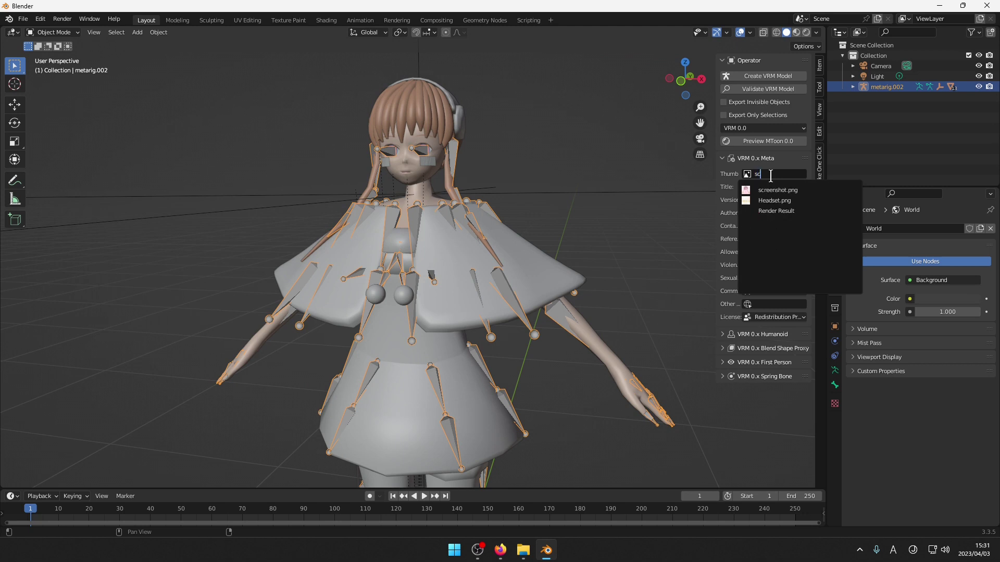
pyautogui.click(780, 191)
pyautogui.click(769, 177)
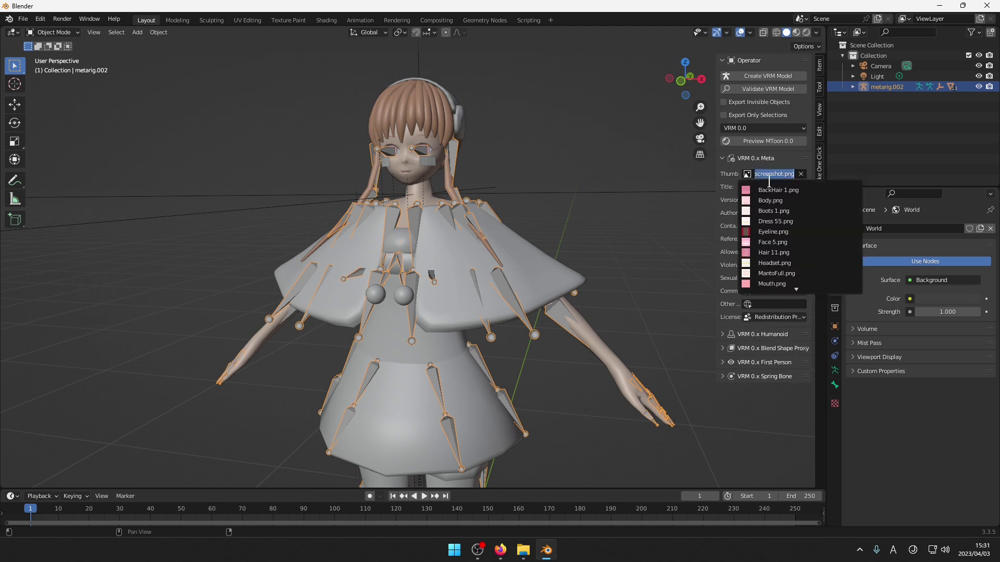
pyautogui.click(721, 167)
# Enter 雪姫 as the model title in the VRM 0.x Meta settings.
pyautogui.click(765, 190)
pyautogui.write('雪姫')
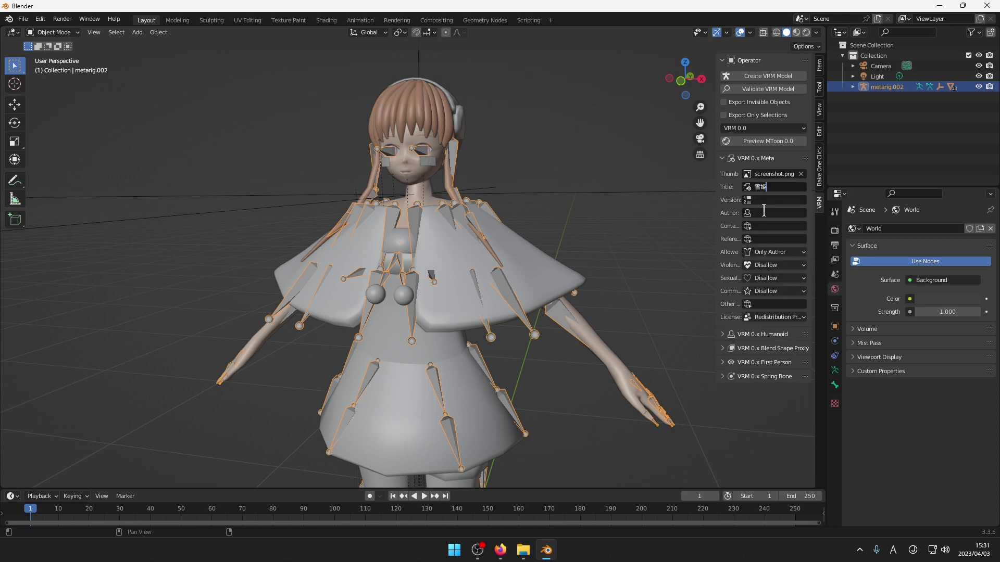
pyautogui.click(771, 197)
# Switch to Firefox, open the creator's pixivFANBOX home page and copy the address of its 問い合わせ link.
pyautogui.click(499, 550)
pyautogui.click(244, 12)
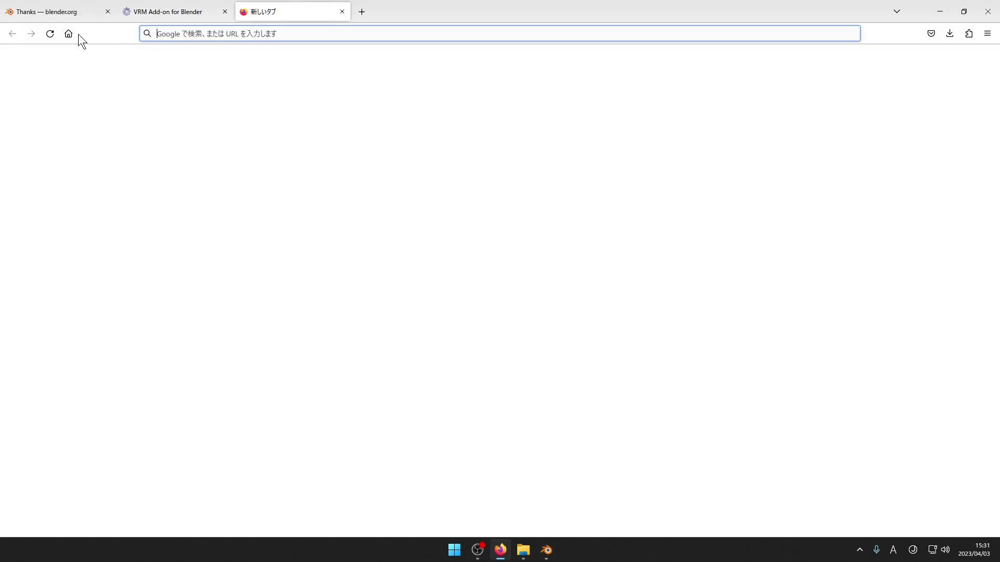
pyautogui.click(68, 33)
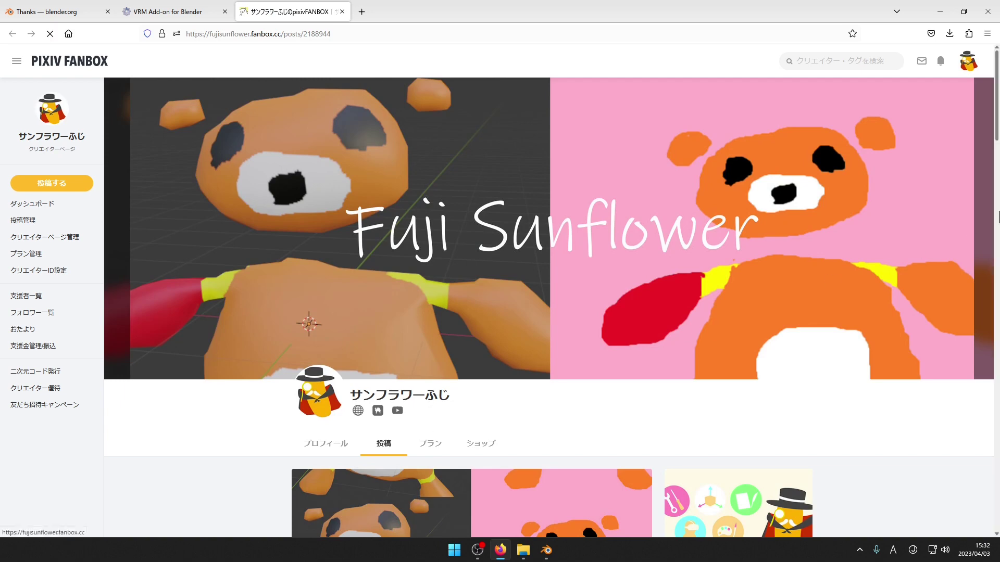
pyautogui.moveTo(996, 130); pyautogui.dragTo(988, 483)
pyautogui.scroll(7, 988, 490)
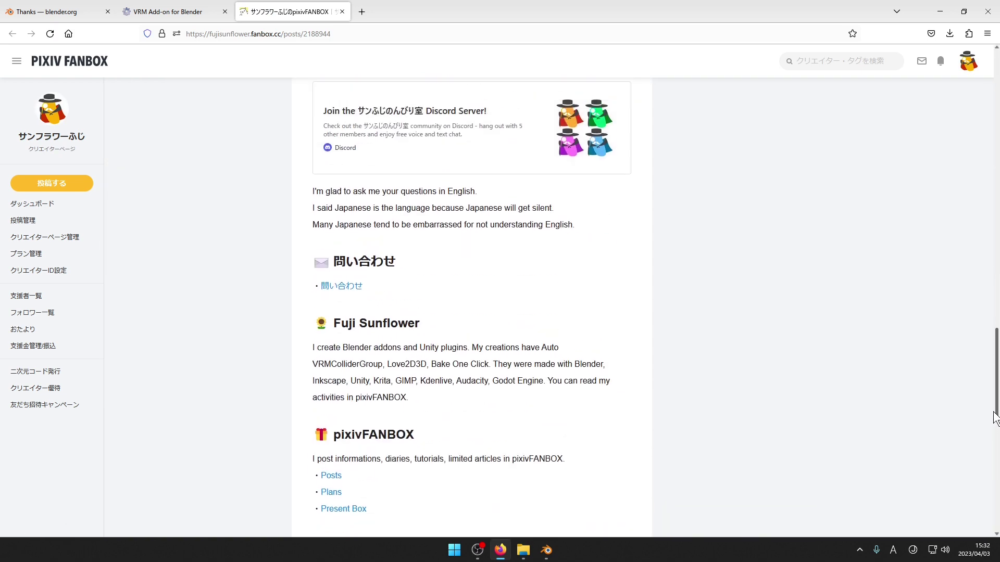
pyautogui.rightClick(343, 285)
pyautogui.click(383, 392)
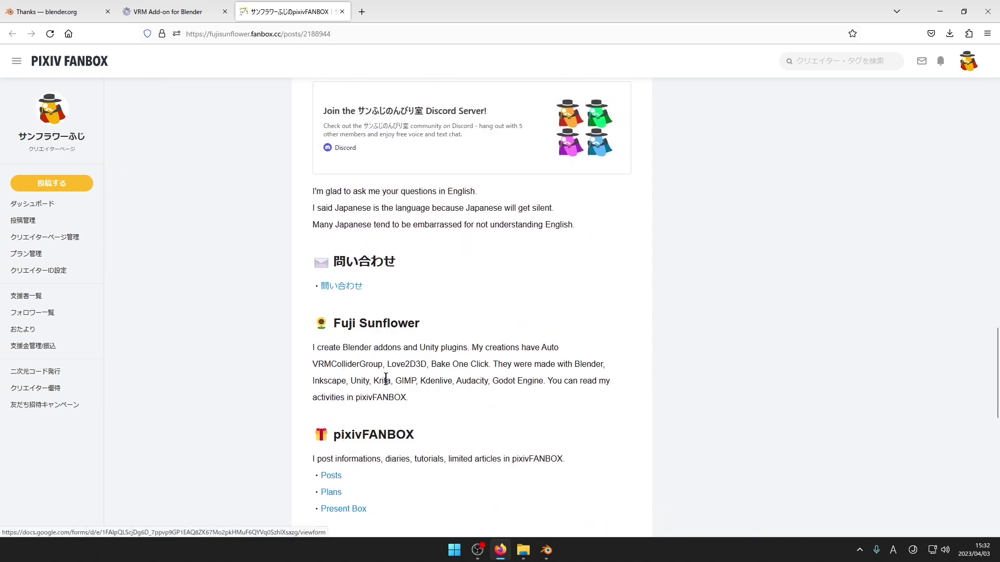
pyautogui.click(342, 11)
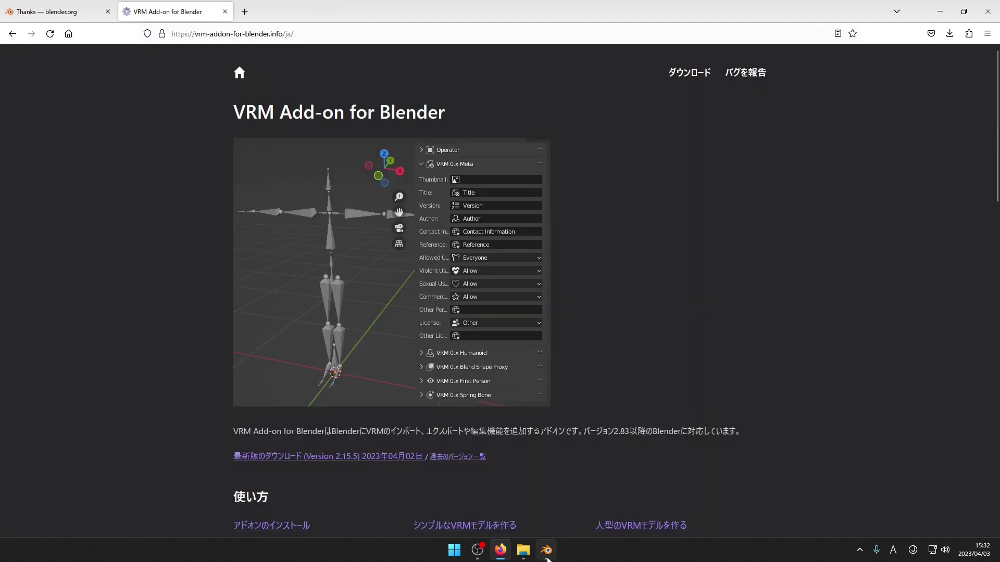
# Switch back to Blender and enter the copied inquiry-form link as the contact information in VRM 0.x Meta.
pyautogui.click(545, 550)
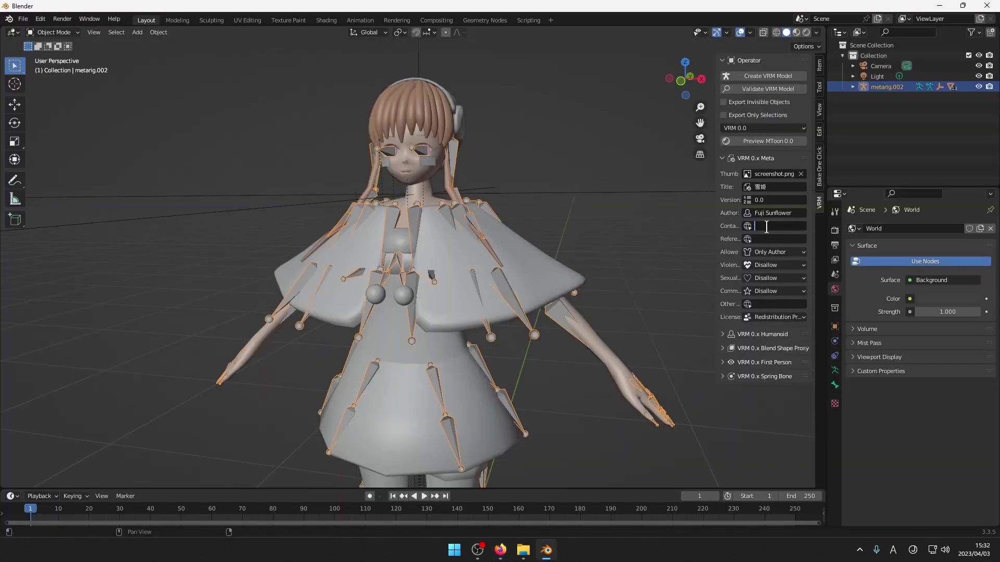
pyautogui.hotkey('ctrl', 'v')
pyautogui.click(729, 158)
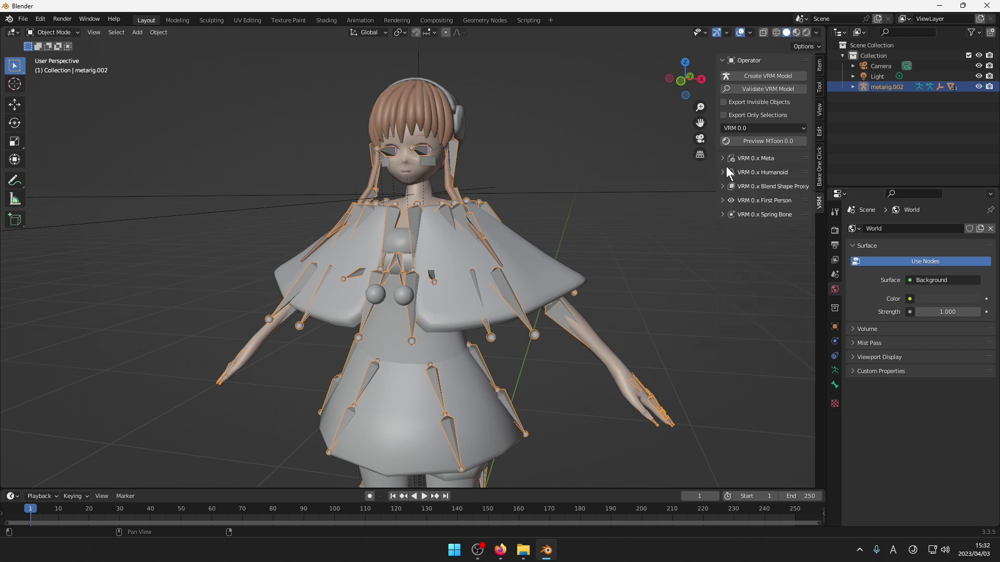
# Examine the required and optional bone assignments and the arm and leg settings in VRM 0.x Humanoid.
pyautogui.click(735, 172)
pyautogui.moveTo(811, 199); pyautogui.dragTo(807, 258)
pyautogui.moveTo(720, 232); pyautogui.dragTo(619, 232)
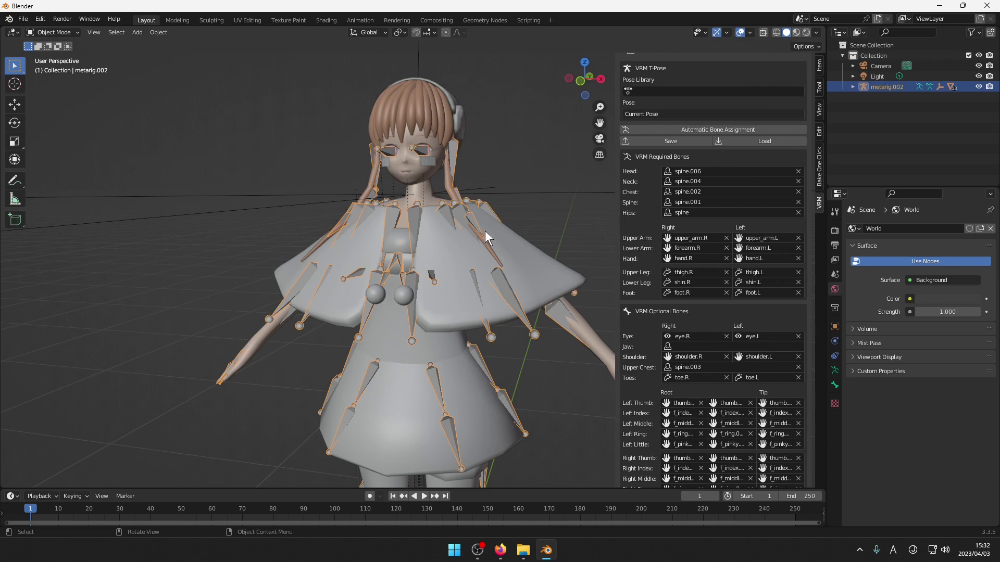
pyautogui.moveTo(598, 121); pyautogui.dragTo(481, 93)
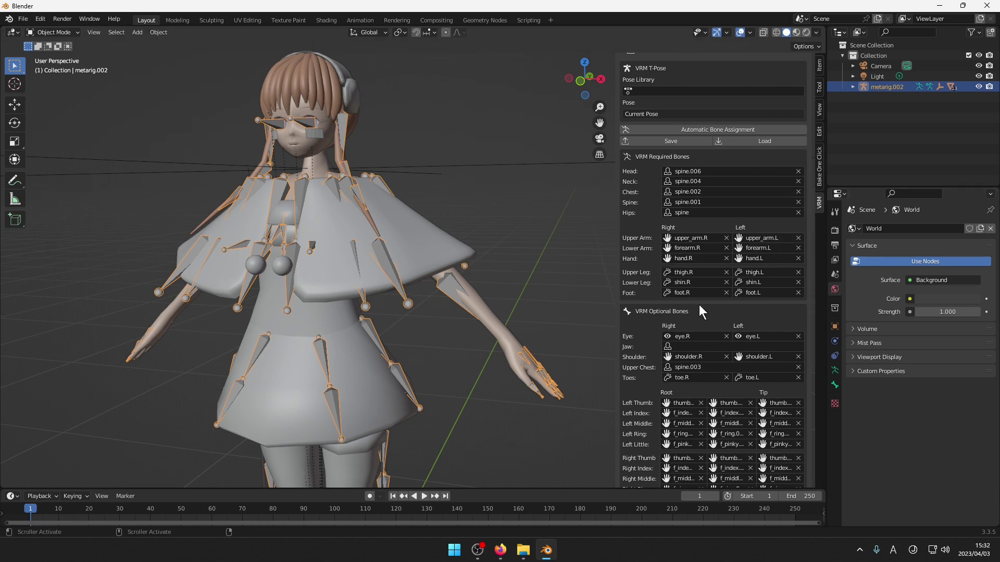
pyautogui.moveTo(810, 282); pyautogui.dragTo(801, 364)
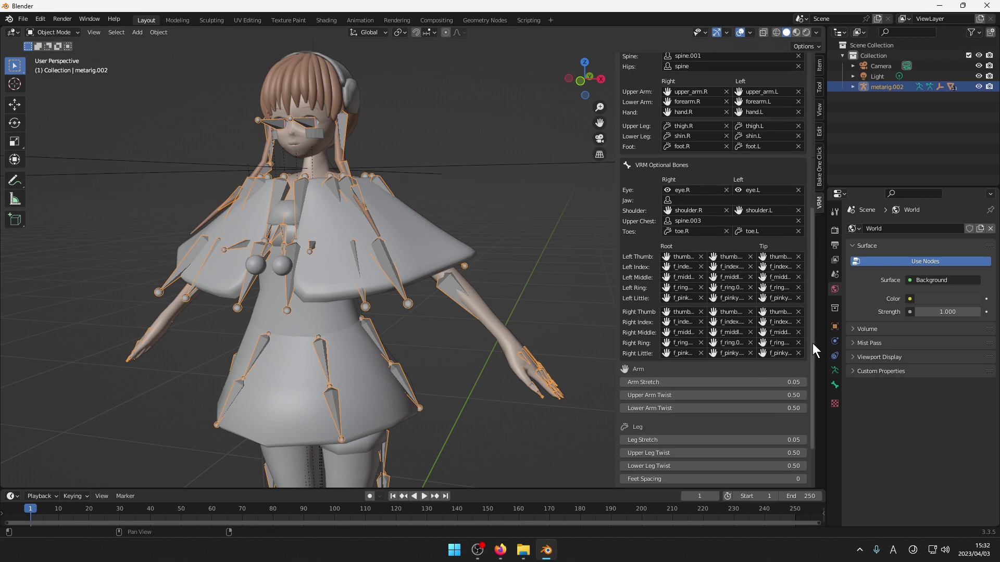
pyautogui.moveTo(812, 343); pyautogui.dragTo(819, 395)
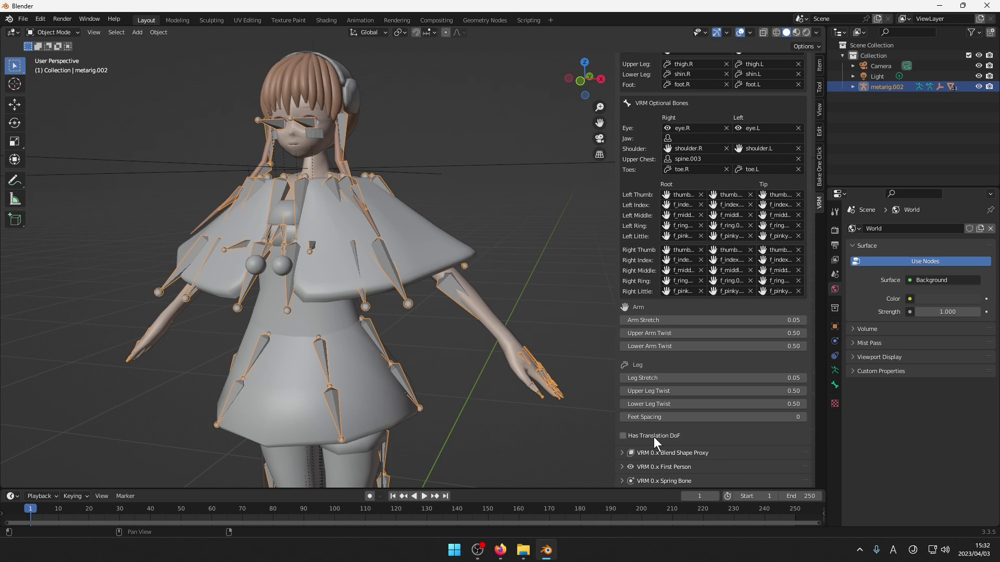
pyautogui.moveTo(813, 372); pyautogui.dragTo(807, 180)
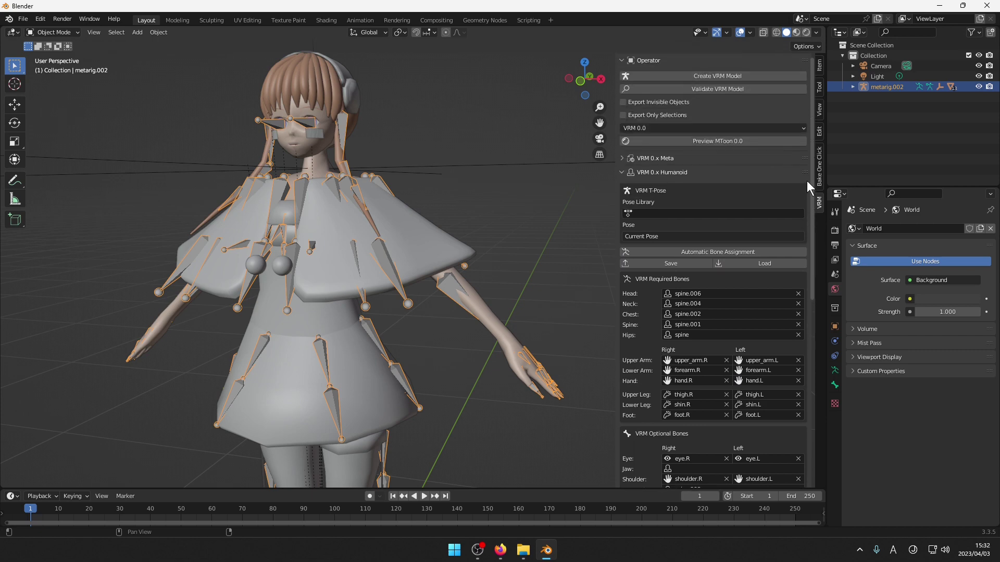
pyautogui.click(619, 171)
# Add a blend shape group to VRM 0.x Blend Shape Proxy with the name A and preset a.
pyautogui.click(621, 186)
pyautogui.click(635, 201)
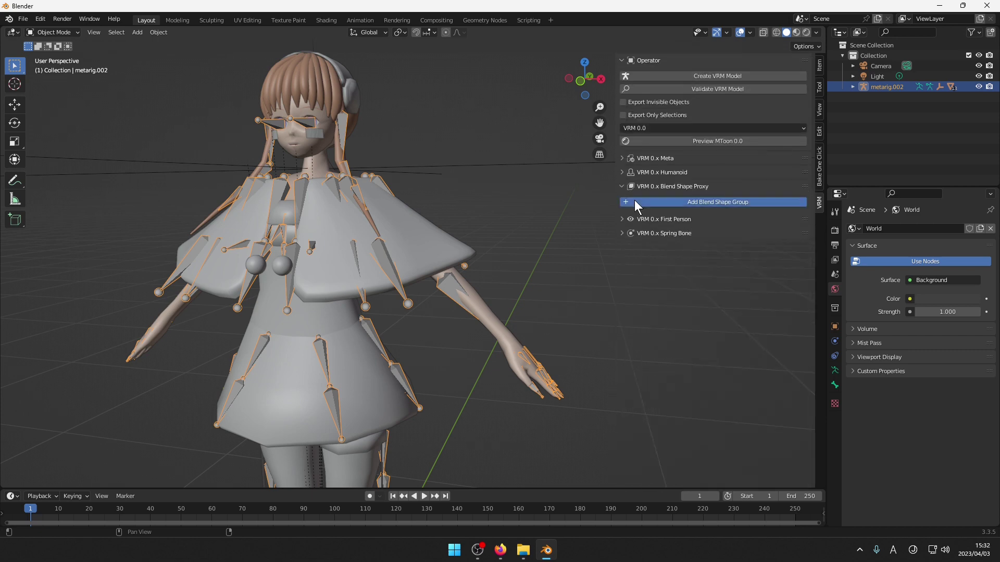
pyautogui.click(625, 201)
pyautogui.click(688, 232)
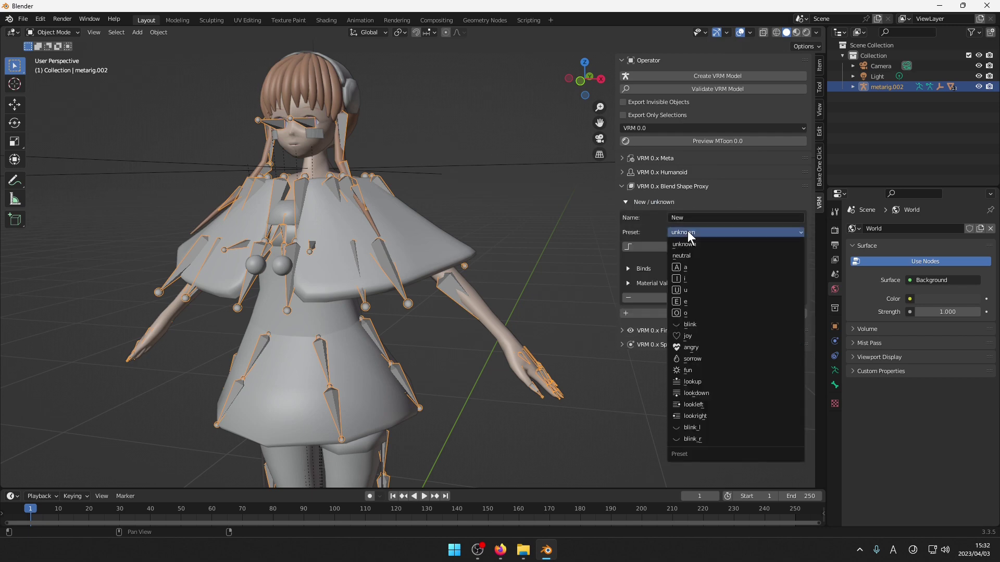
pyautogui.click(696, 268)
pyautogui.click(697, 215)
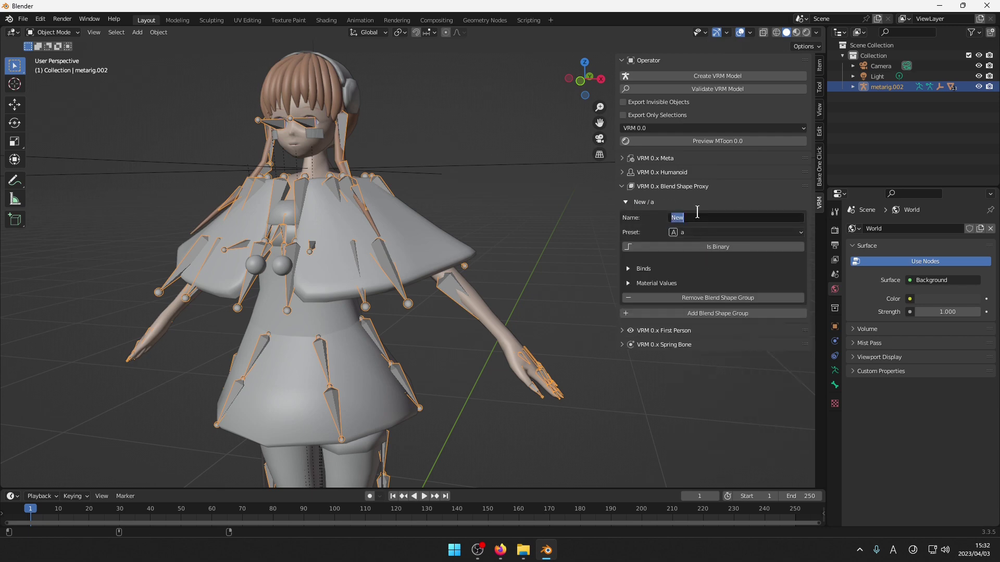
pyautogui.write('A')
# Add a bind to blend shape group A using the Face mesh and the AUp shape key.
pyautogui.click(628, 269)
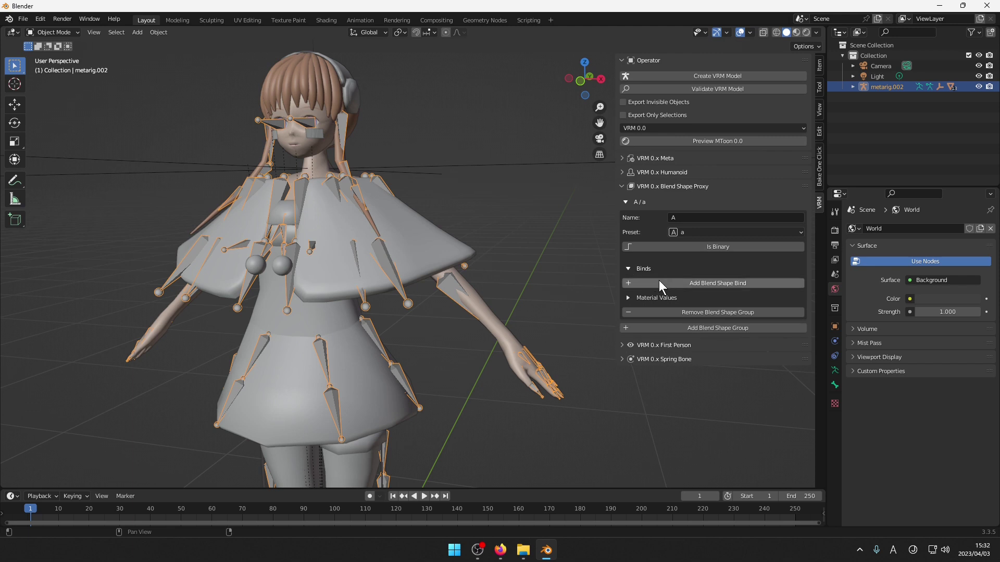
pyautogui.click(688, 285)
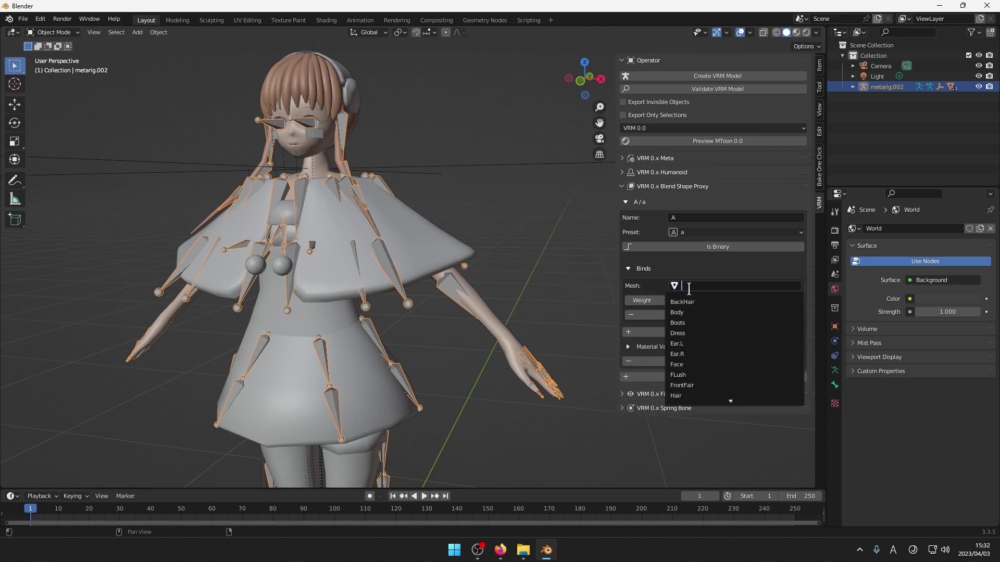
pyautogui.click(697, 364)
pyautogui.click(686, 300)
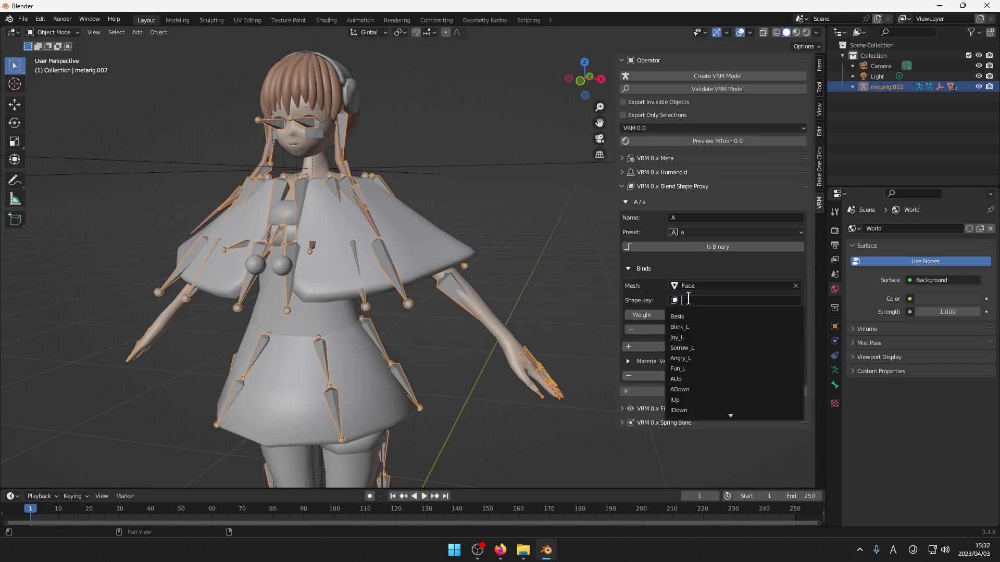
pyautogui.write('a')
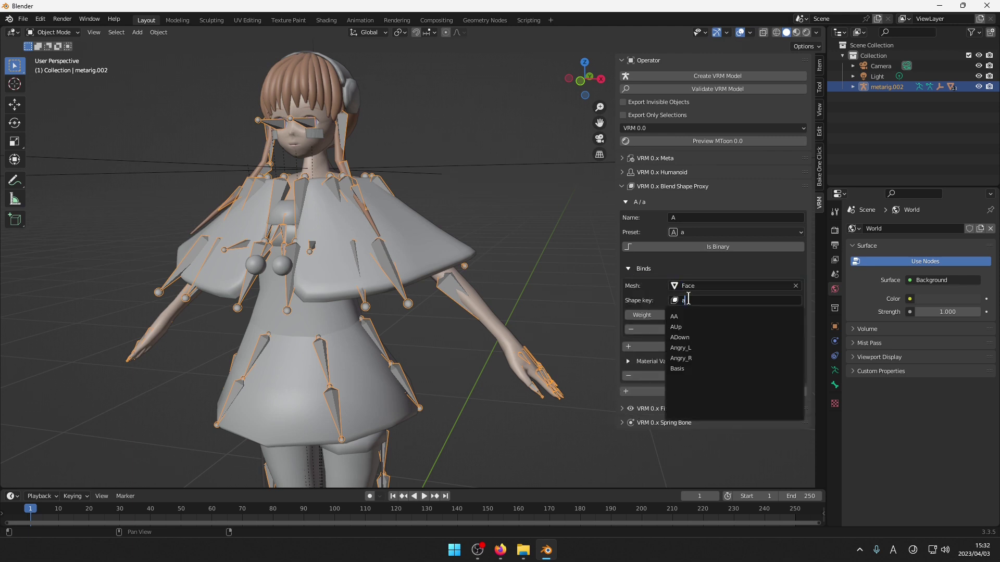
pyautogui.click(693, 327)
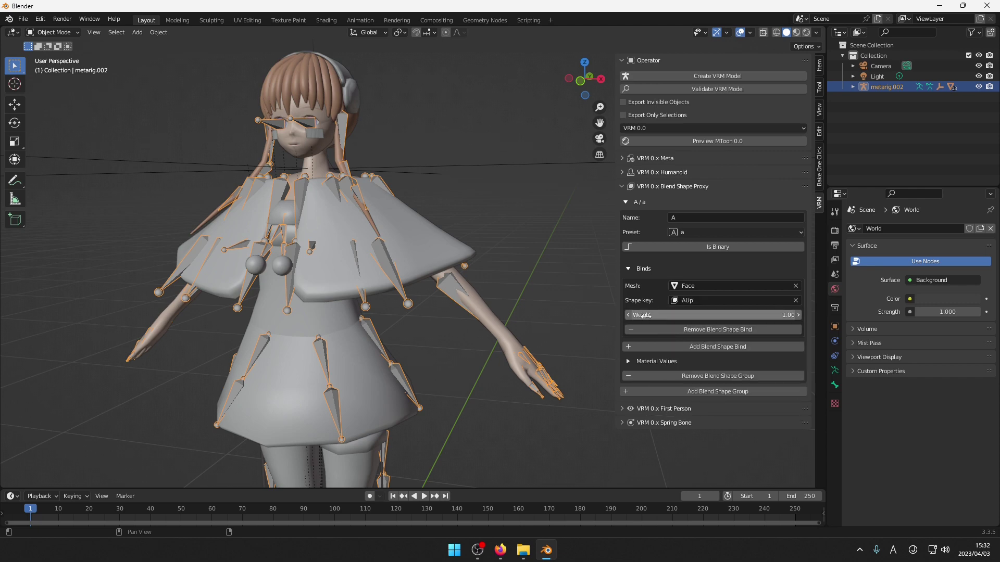
# Add a second bind to blend shape group A using the Face mesh and the ADown shape key, and collapse the group.
pyautogui.click(673, 346)
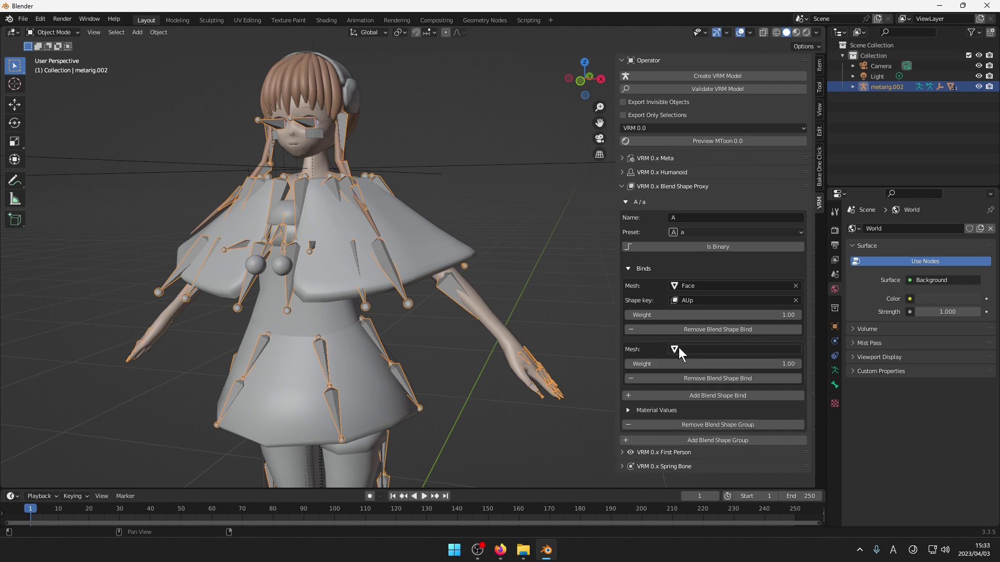
pyautogui.click(718, 349)
pyautogui.write('f')
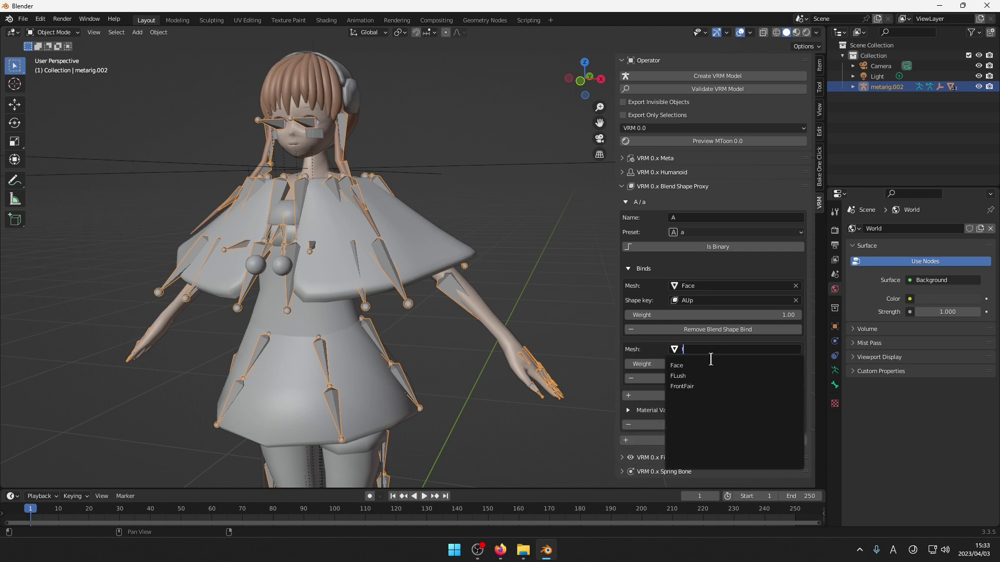
pyautogui.click(711, 365)
pyautogui.click(703, 366)
pyautogui.write('a')
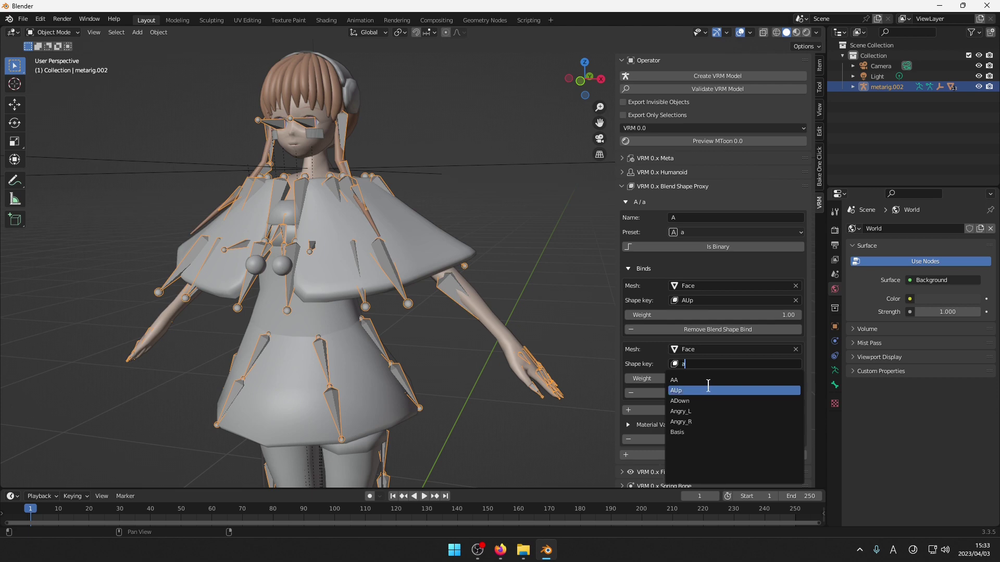
pyautogui.click(701, 398)
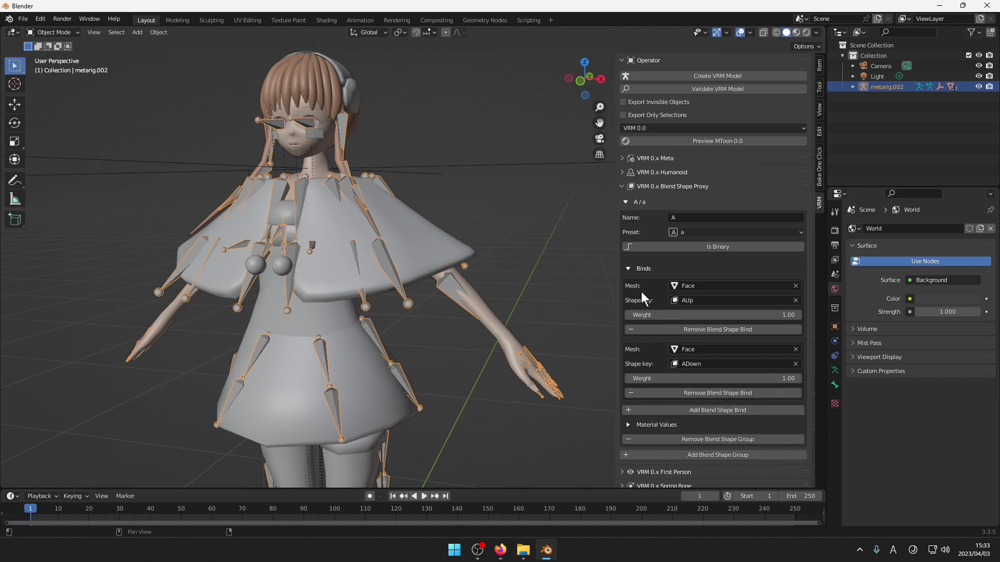
pyautogui.click(625, 203)
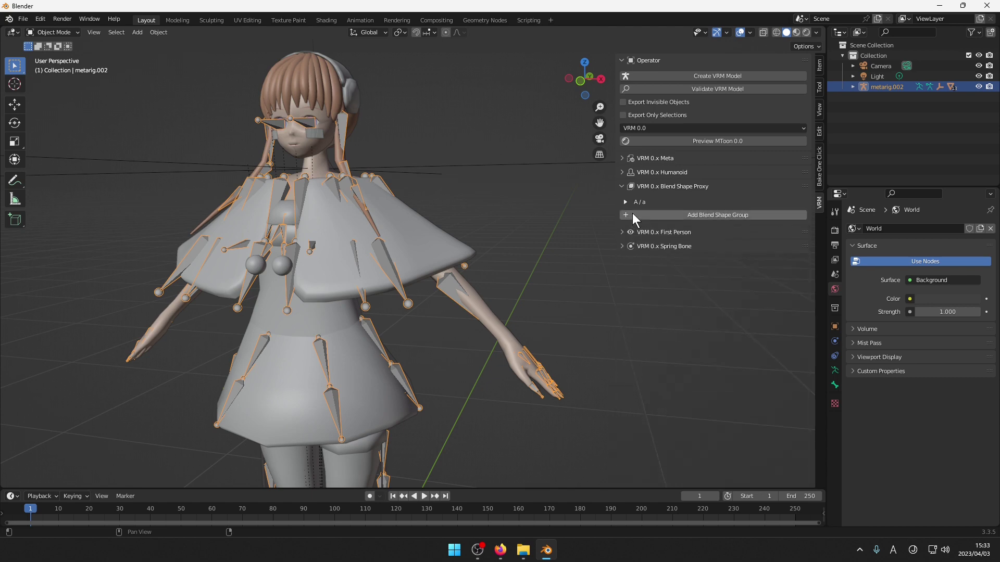
# Add another blend shape group with the name I and preset i.
pyautogui.click(633, 215)
pyautogui.click(637, 216)
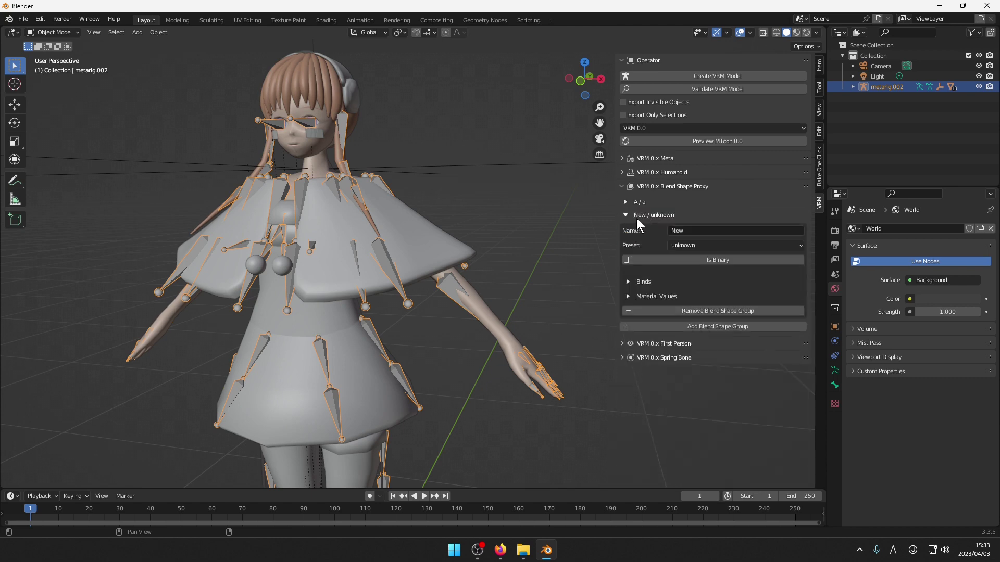
pyautogui.click(695, 233)
pyautogui.click(707, 245)
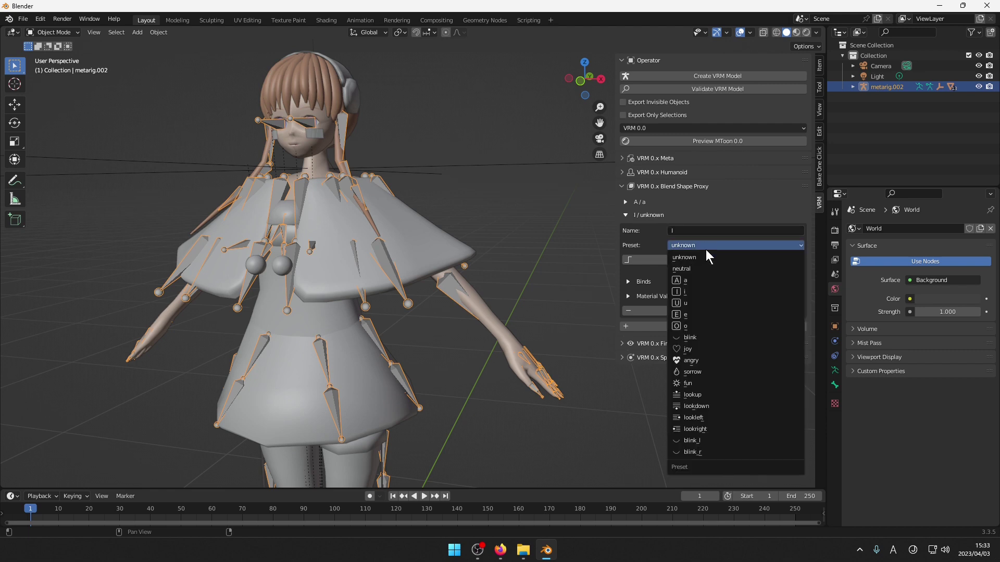
pyautogui.click(704, 290)
# Add a bind to blend shape group I using the Face mesh and the IUp shape key.
pyautogui.click(648, 284)
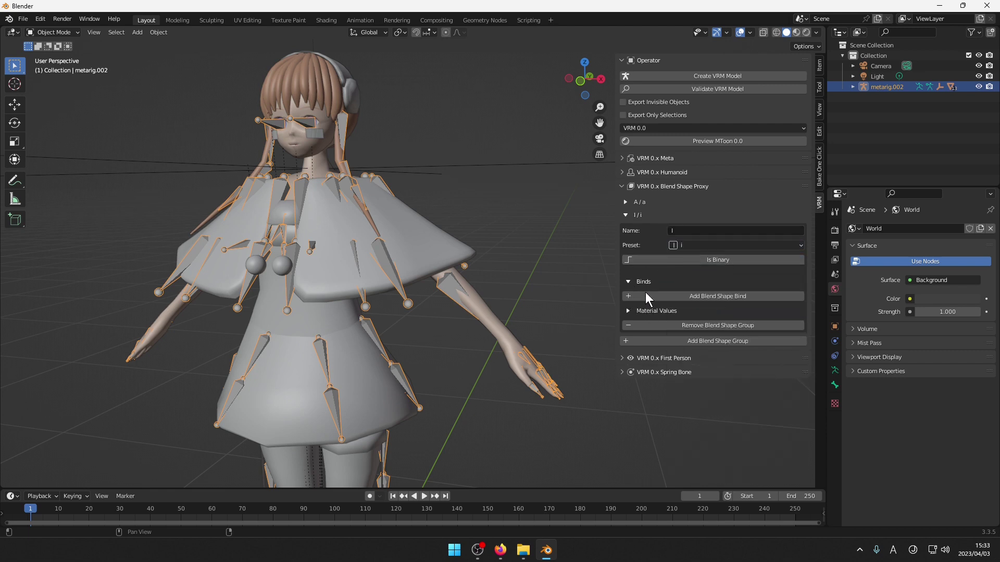
pyautogui.click(686, 301)
pyautogui.write('f')
pyautogui.click(696, 317)
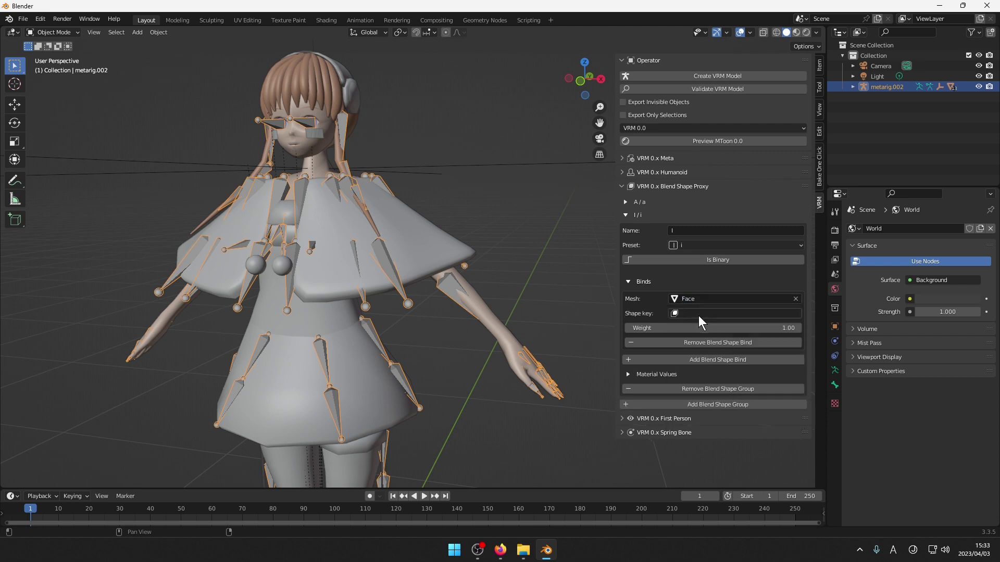
pyautogui.click(689, 313)
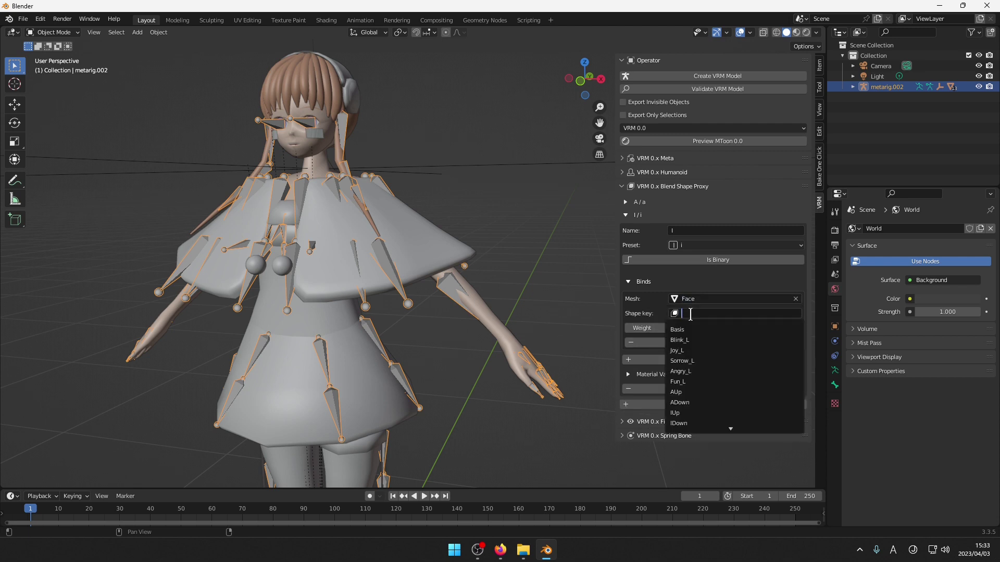
pyautogui.write('i')
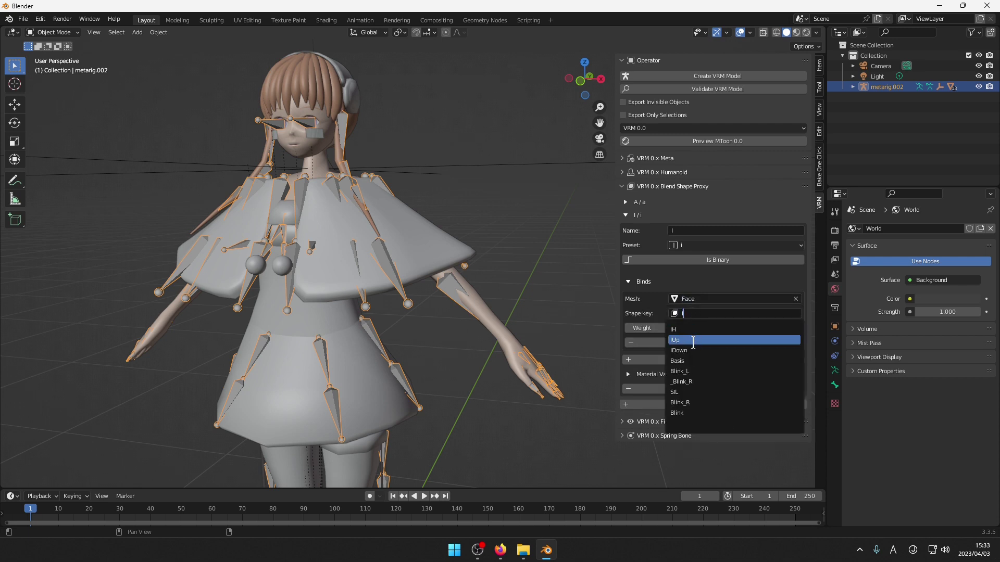
pyautogui.click(687, 340)
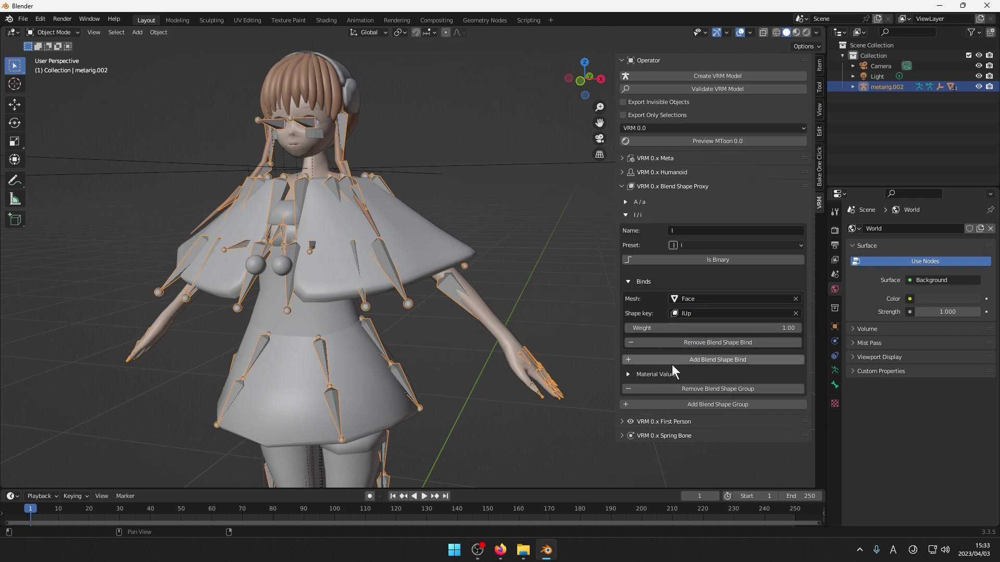
# Add a second bind to blend shape group I using the Face mesh and the IDown shape key, and collapse the group.
pyautogui.click(661, 360)
pyautogui.click(689, 362)
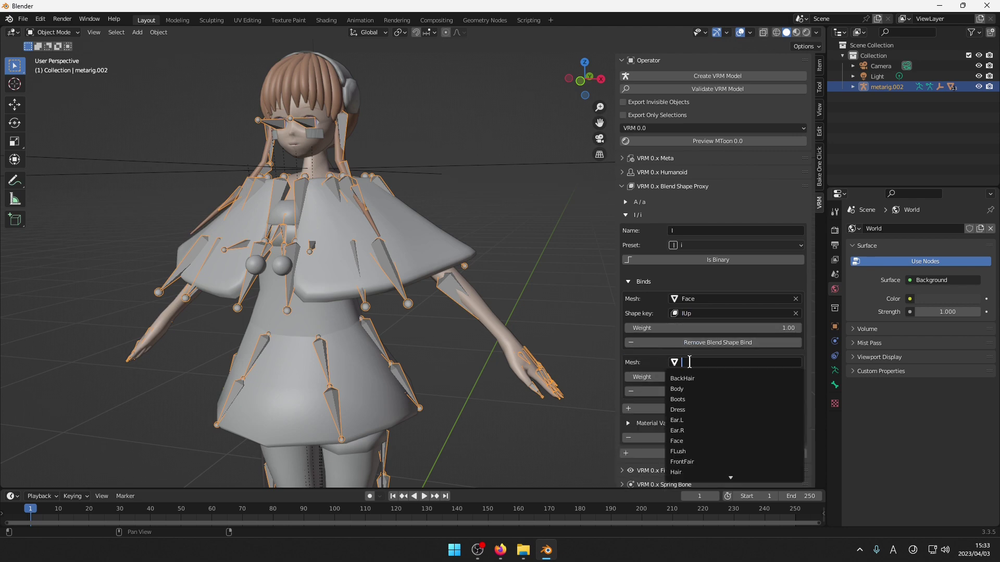
pyautogui.click(690, 378)
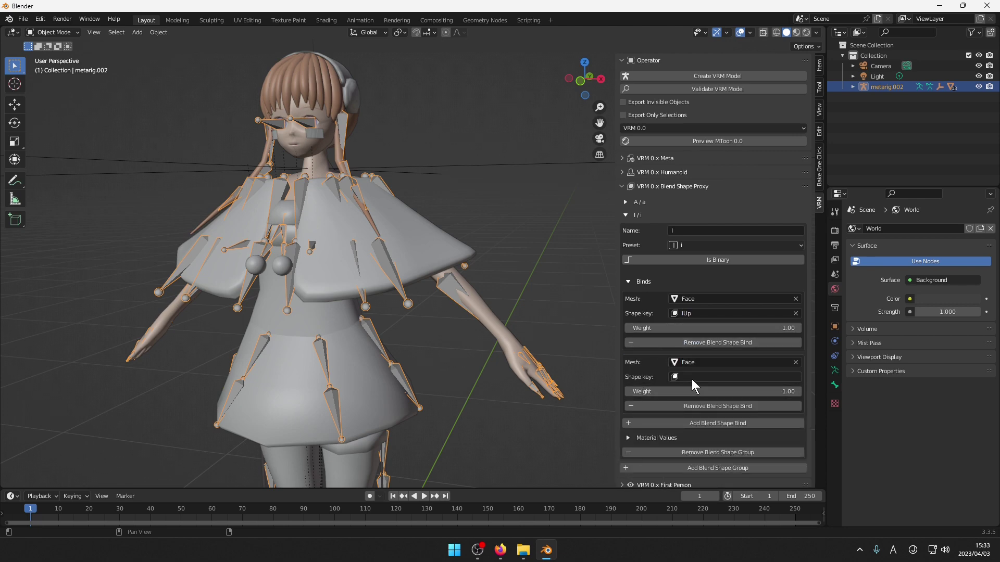
pyautogui.click(691, 377)
pyautogui.write('i')
pyautogui.click(693, 413)
pyautogui.click(625, 217)
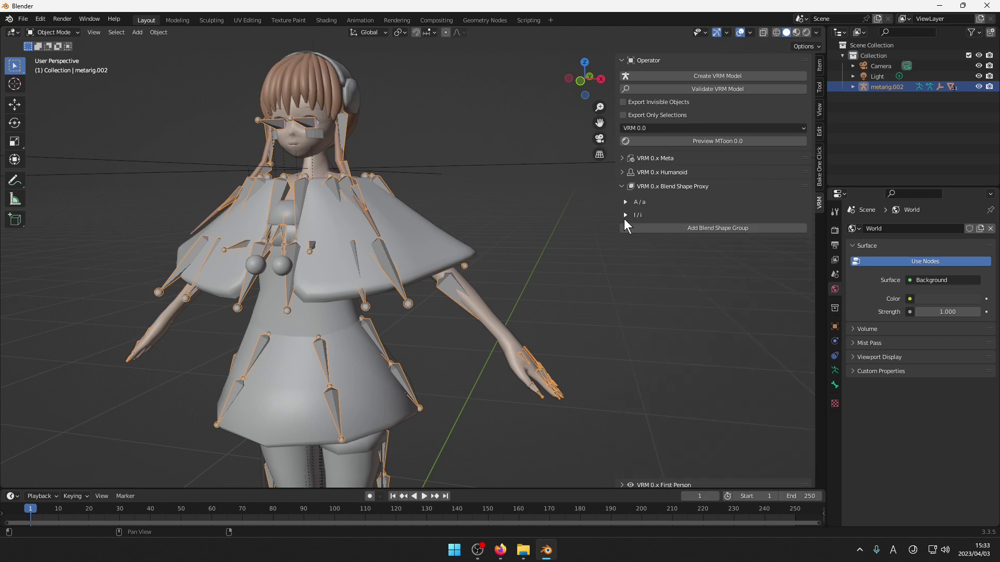
# Add another blend shape group below group I and open its name for editing.
pyautogui.click(648, 229)
pyautogui.click(662, 232)
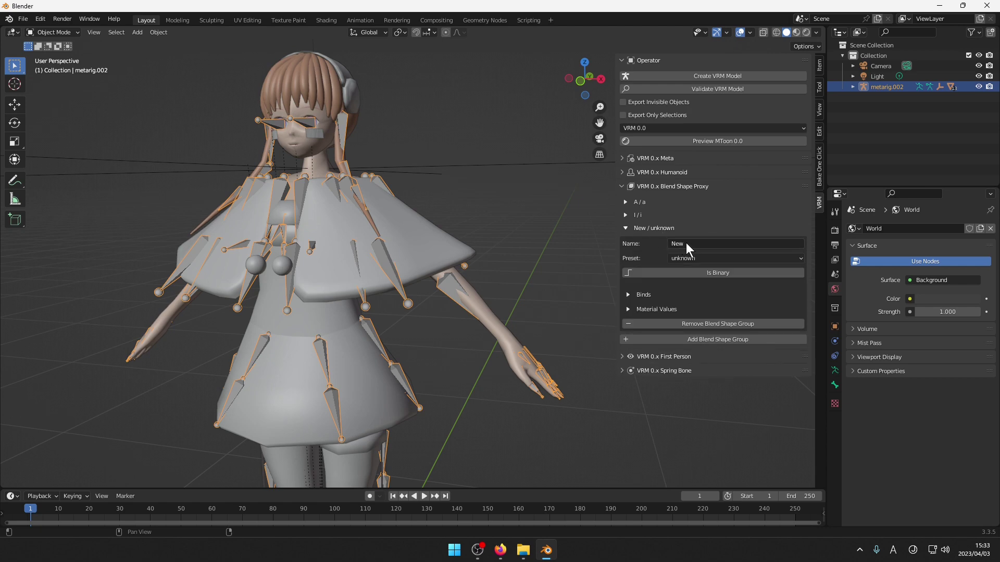
pyautogui.click(701, 245)
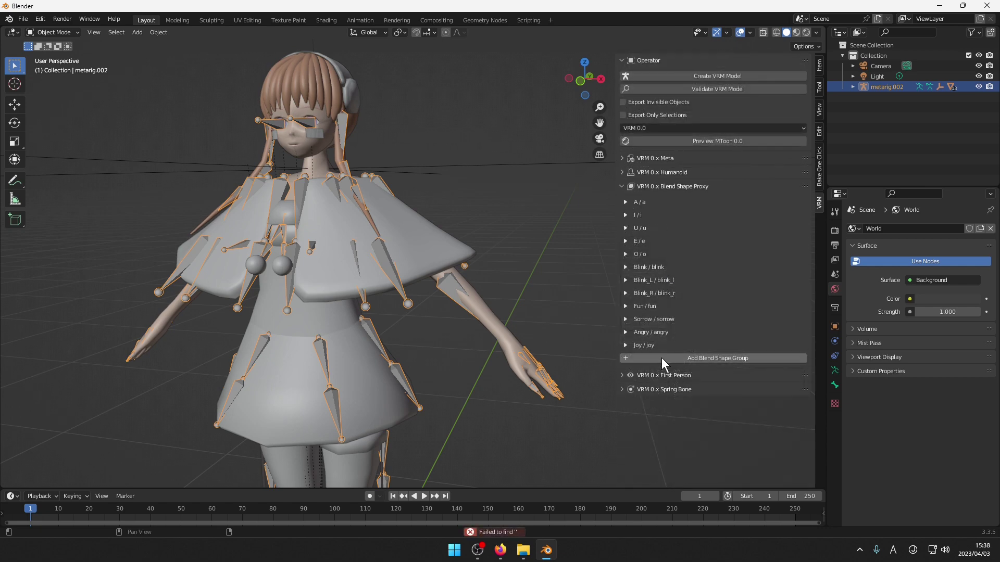
pyautogui.click(663, 359)
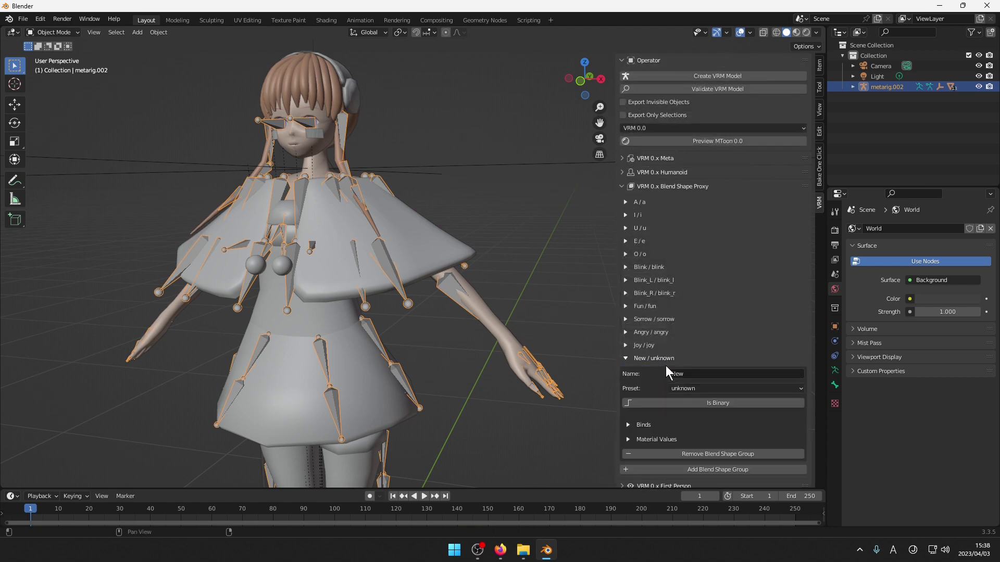
pyautogui.click(680, 401)
pyautogui.click(681, 400)
pyautogui.click(682, 388)
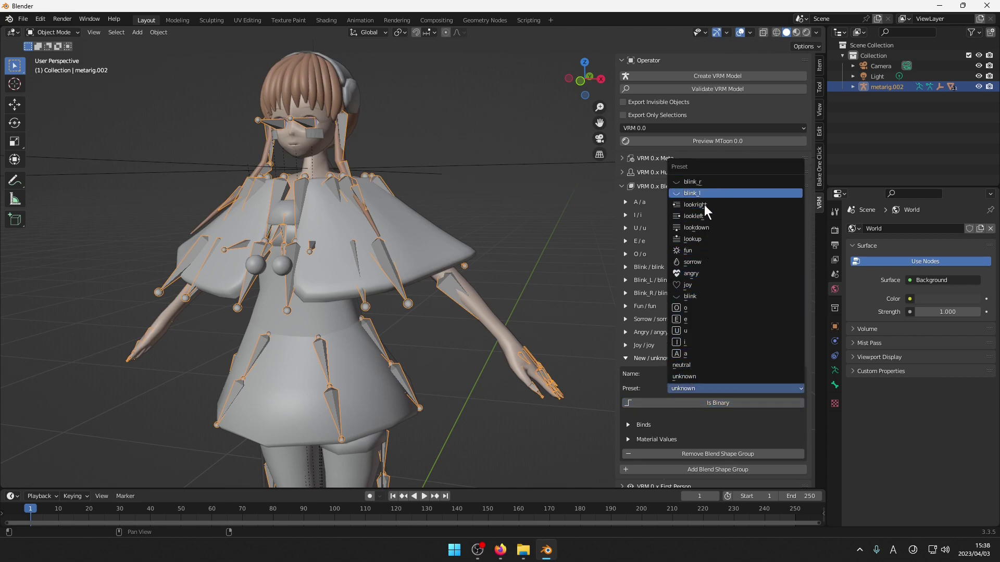
pyautogui.click(626, 362)
pyautogui.click(627, 363)
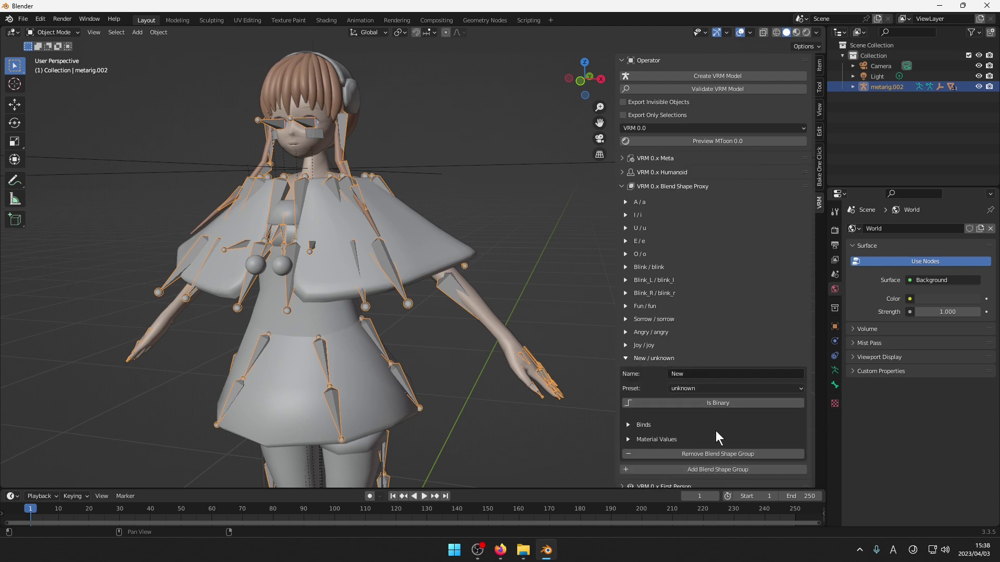
pyautogui.click(716, 455)
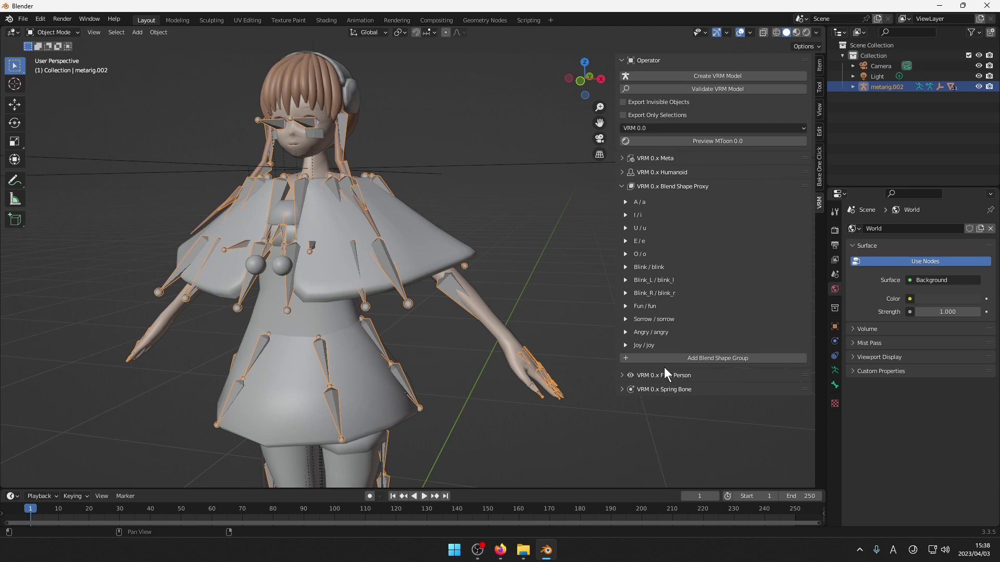
# Collapse the VRM 0.x Blend Shape Proxy settings and expand the VRM 0.x First Person settings.
pyautogui.click(621, 186)
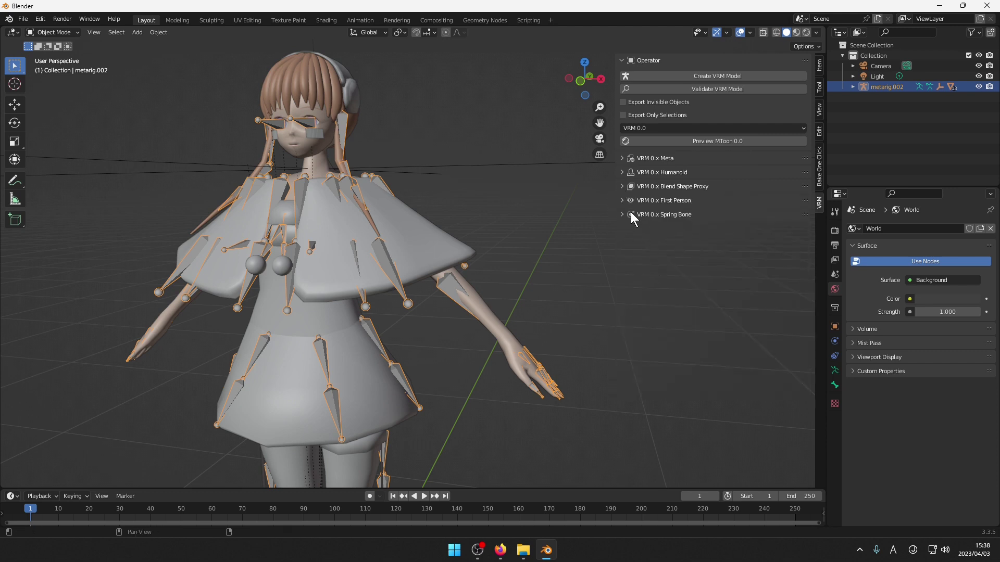
pyautogui.click(623, 200)
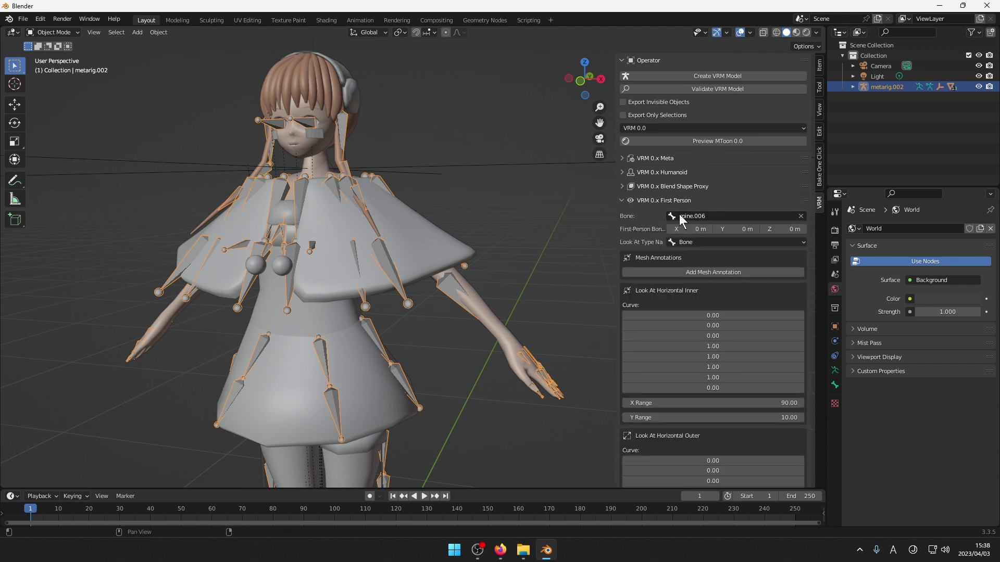
pyautogui.click(374, 185)
pyautogui.hotkey('ctrl', 'z')
# Turn on the display of bone names for the metarig.002 armature.
pyautogui.click(834, 371)
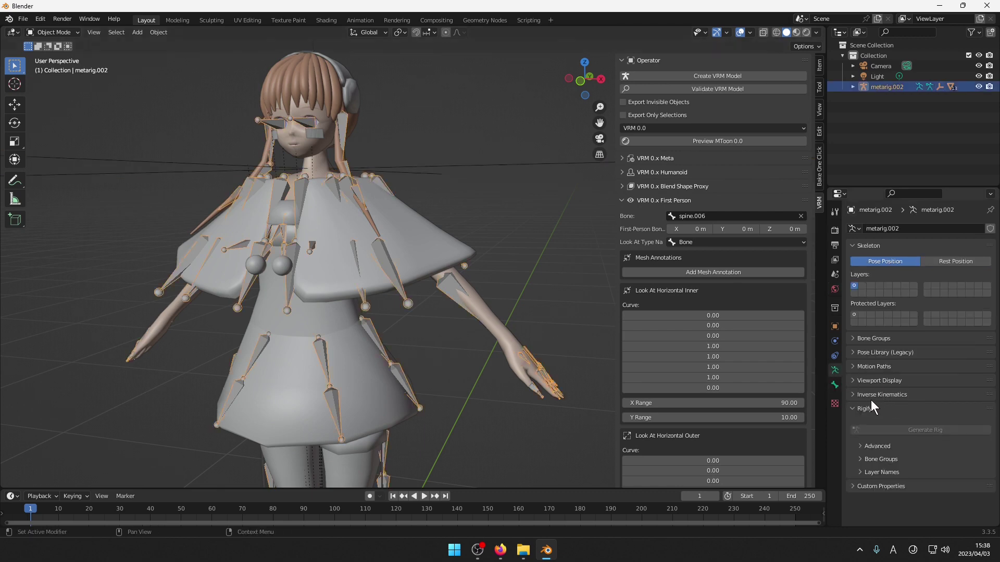
pyautogui.click(875, 380)
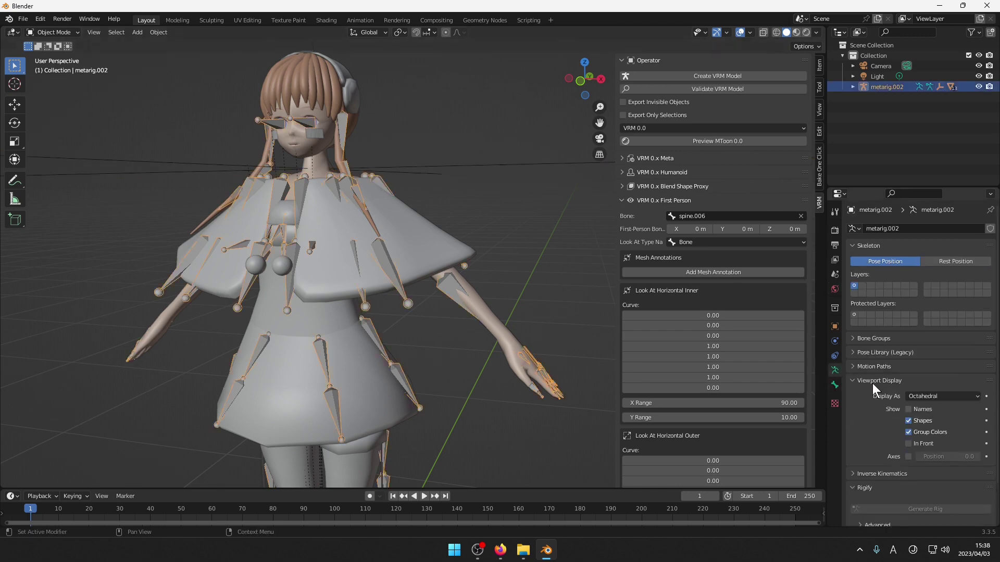
pyautogui.click(925, 411)
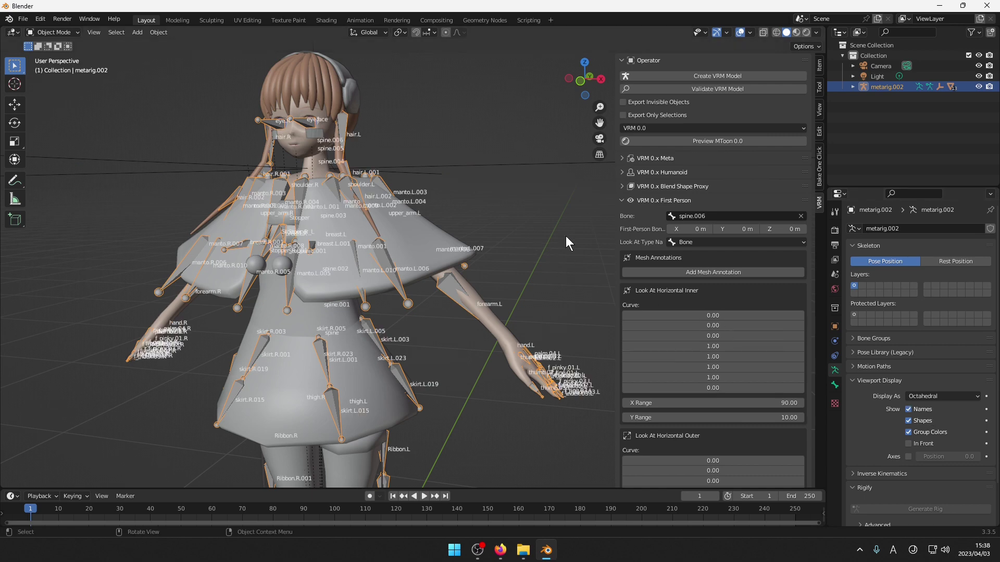
pyautogui.moveTo(600, 122); pyautogui.dragTo(618, 189)
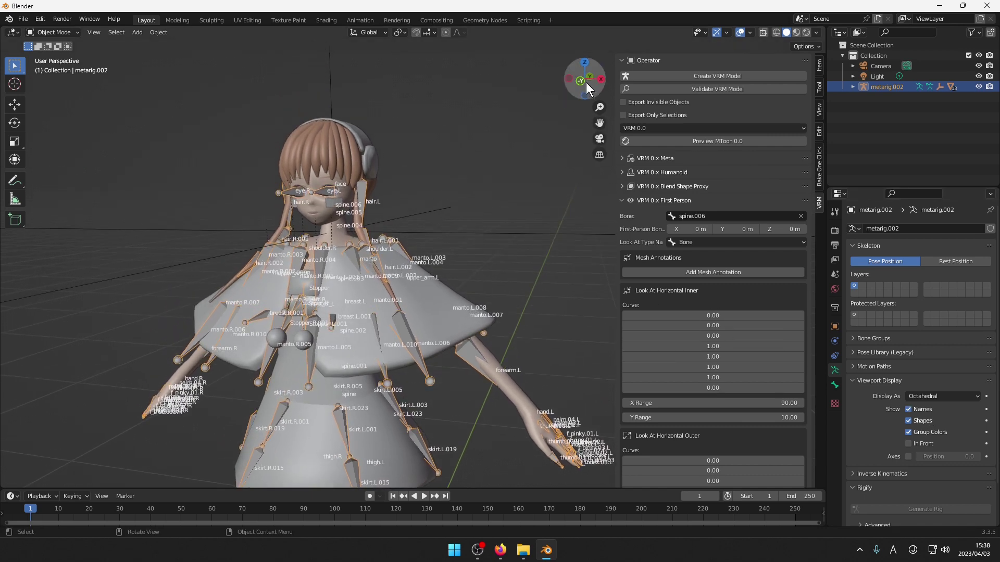
pyautogui.moveTo(587, 81); pyautogui.dragTo(493, 76)
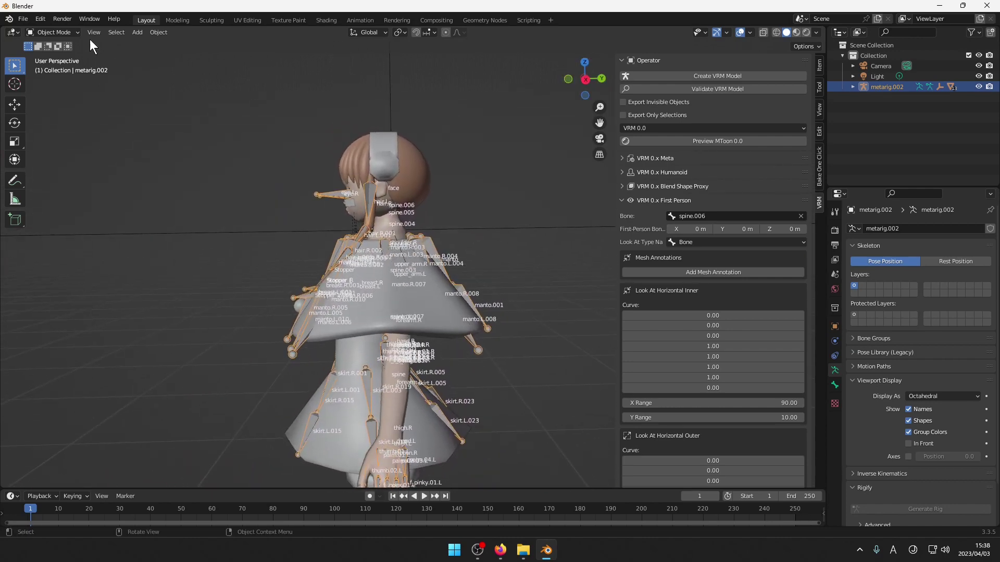
# Switch metarig.002 to Pose Mode and display its bones in front of the character mesh.
pyautogui.click(54, 32)
pyautogui.click(55, 67)
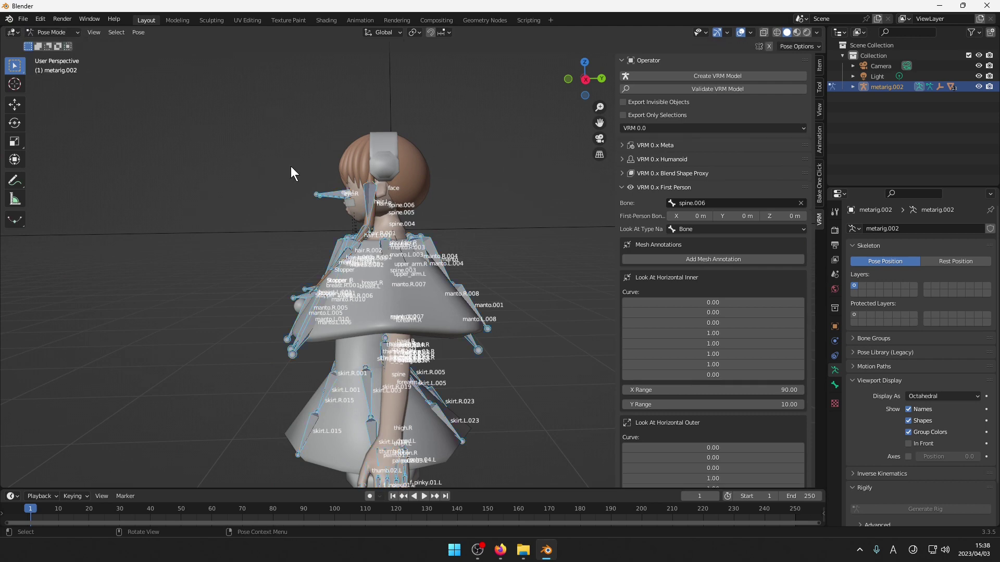
pyautogui.moveTo(428, 202); pyautogui.dragTo(428, 199, button='middle')
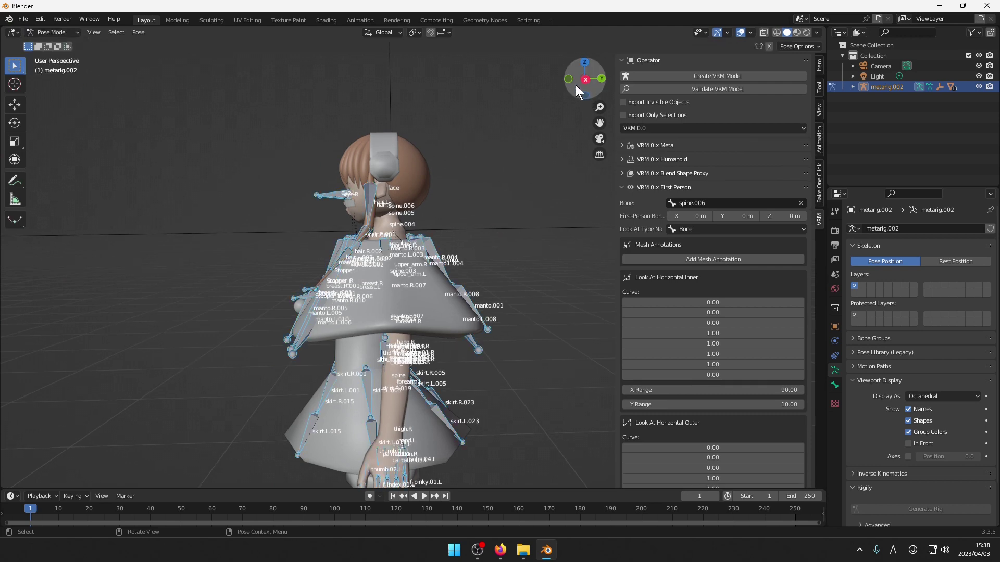
pyautogui.moveTo(576, 85); pyautogui.dragTo(692, 85)
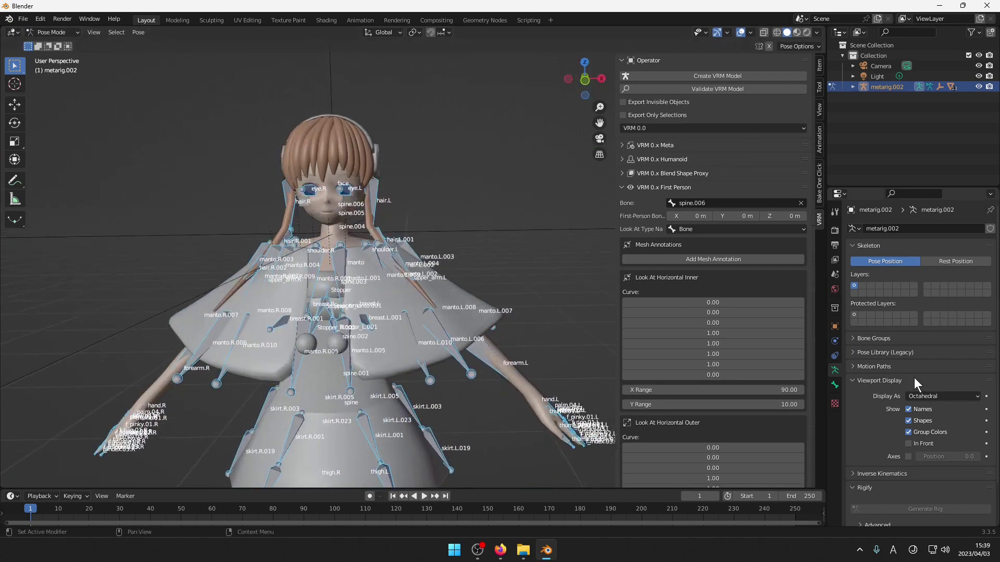
pyautogui.click(909, 444)
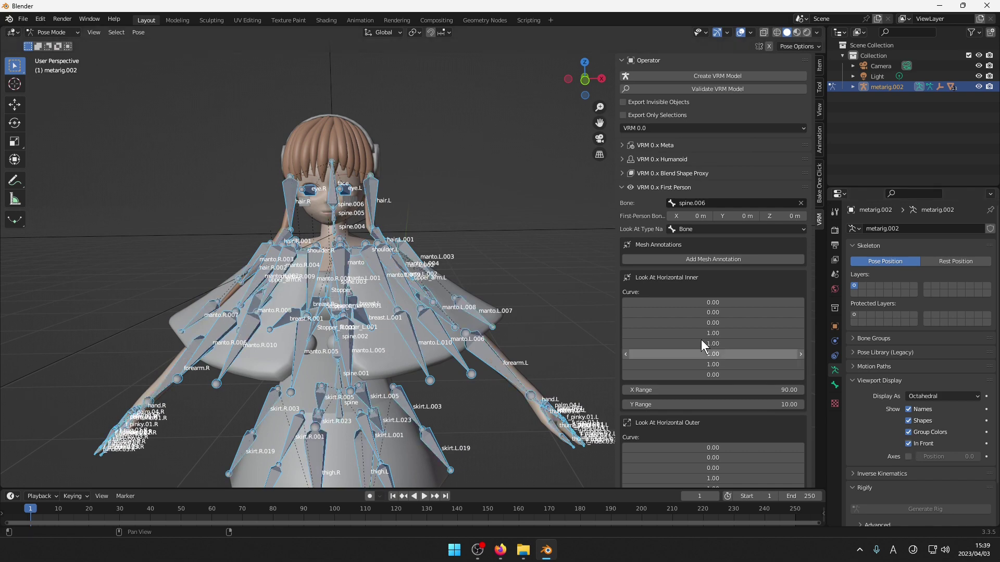
# Select the head bone spine.006 in the armature to locate the First Person bone.
pyautogui.click(331, 218)
pyautogui.moveTo(578, 85); pyautogui.dragTo(528, 89)
pyautogui.click(342, 195)
pyautogui.click(338, 205)
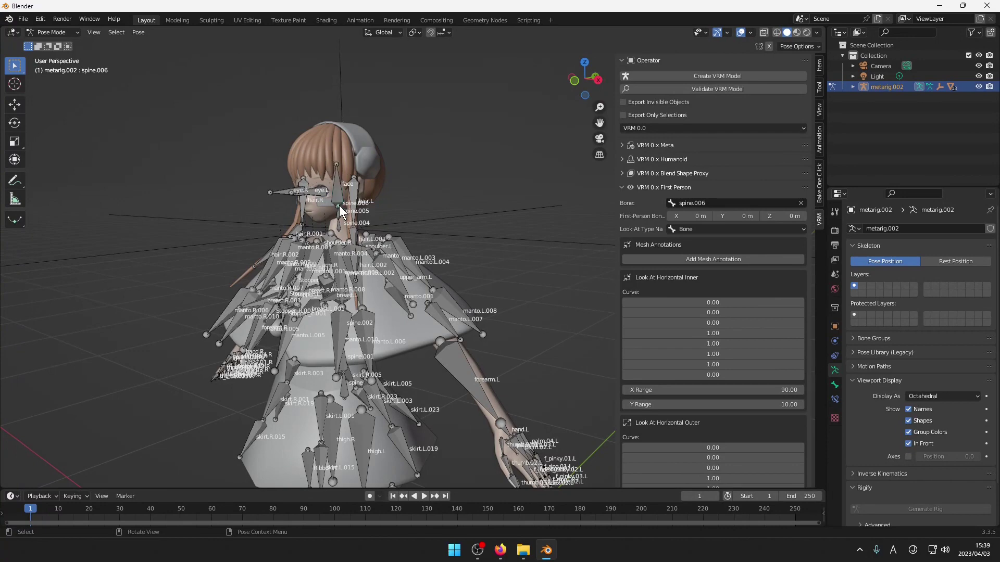
pyautogui.moveTo(581, 81)
pyautogui.mouseDown()
pyautogui.moveTo(570, 81)
pyautogui.moveTo(610, 81)
pyautogui.moveTo(596, 81)
pyautogui.mouseUp()
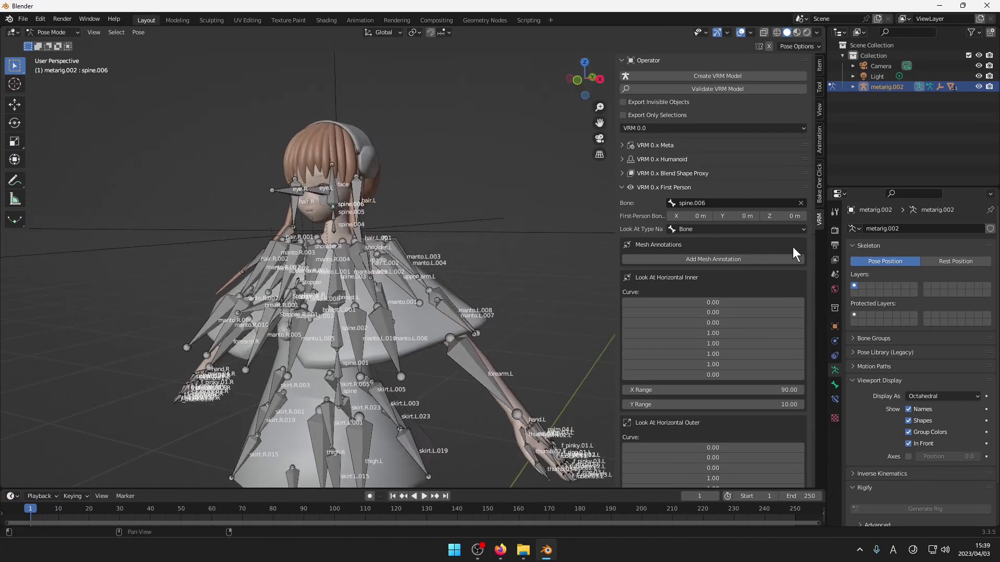
pyautogui.scroll(-1, 813, 265)
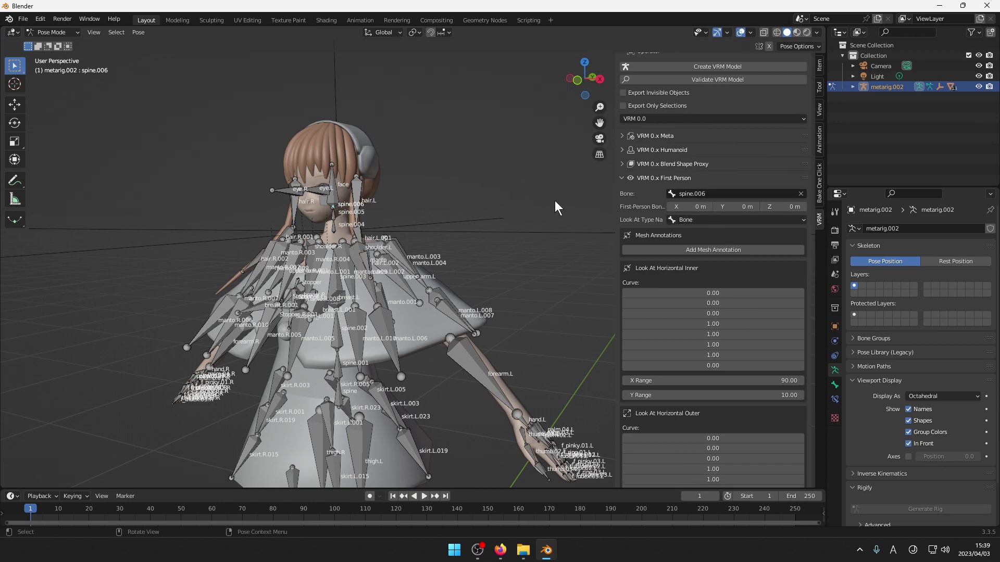
# Set the Z value of the First-Person Bone Offset to about -0.77 m.
pyautogui.click(577, 81)
pyautogui.click(598, 79)
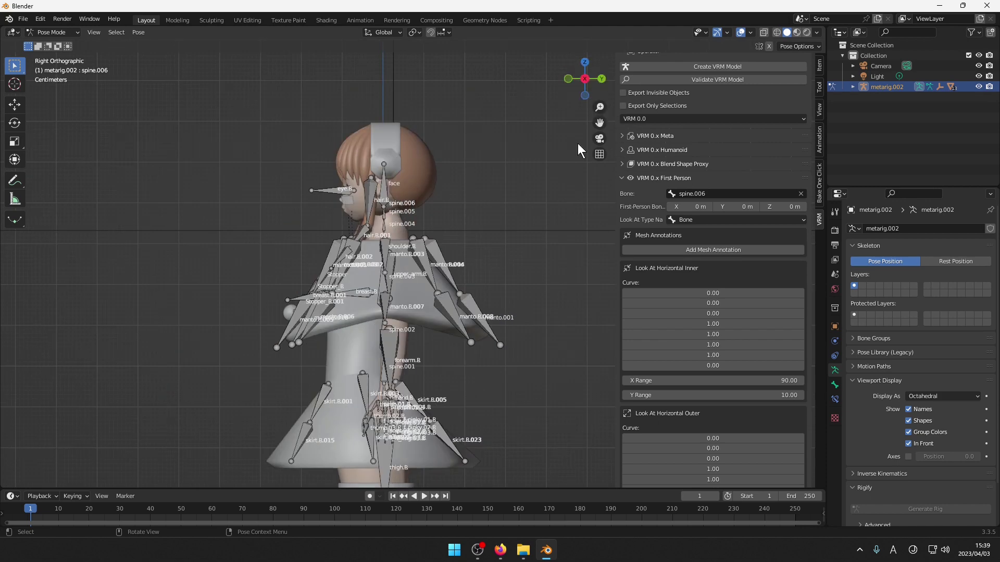
pyautogui.click(781, 206)
pyautogui.moveTo(782, 206); pyautogui.dragTo(742, 206)
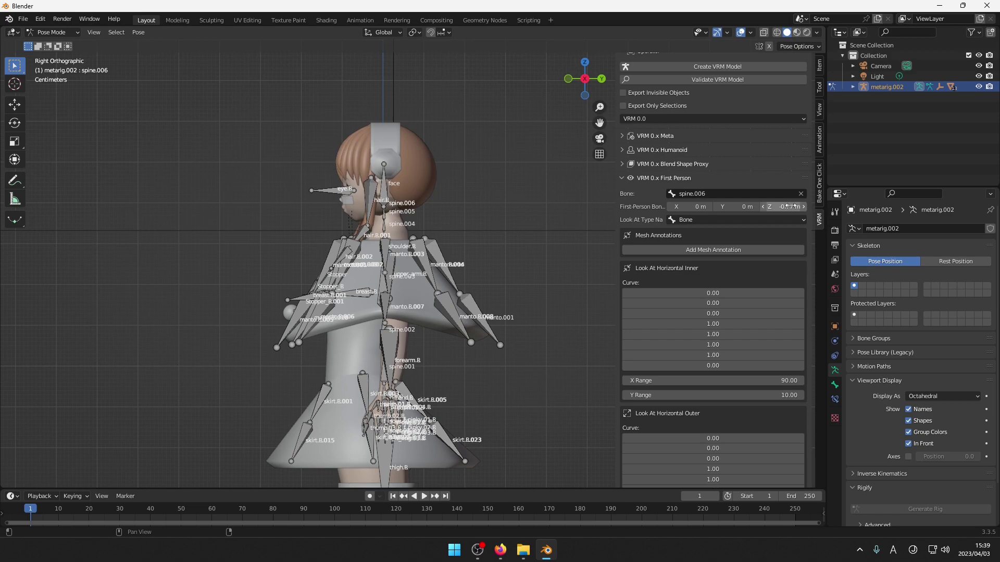
pyautogui.moveTo(584, 82); pyautogui.dragTo(587, 79)
pyautogui.click(570, 78)
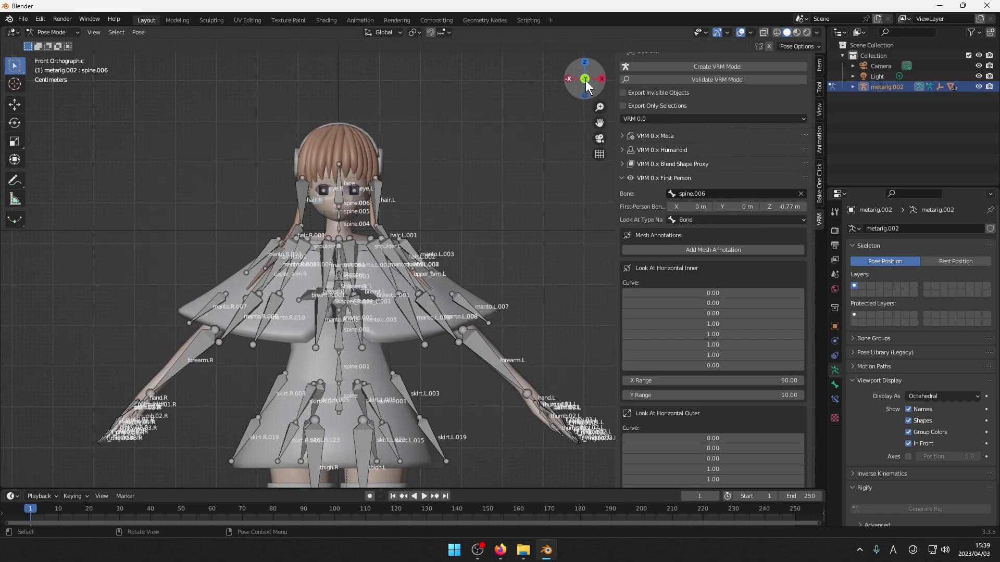
pyautogui.click(601, 82)
pyautogui.click(775, 204)
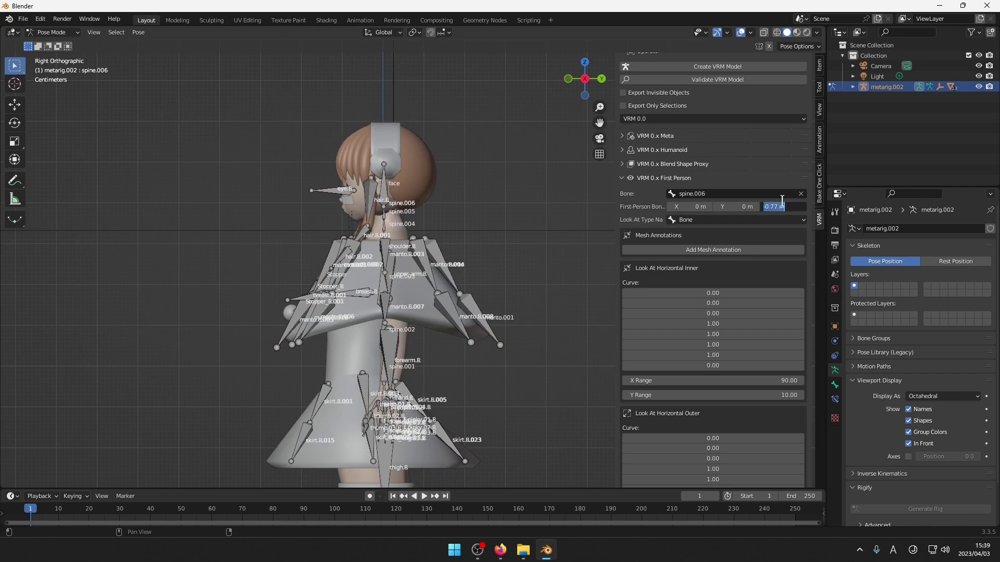
pyautogui.click(523, 176)
# Return to Object Mode and add a Plain Axes empty to the scene.
pyautogui.click(61, 34)
pyautogui.click(75, 45)
pyautogui.click(69, 33)
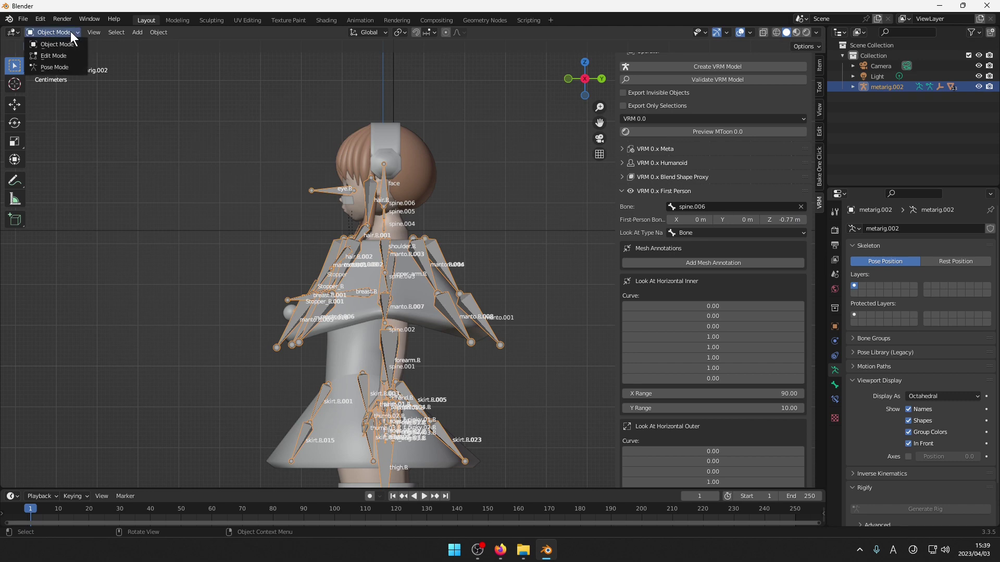
pyautogui.click(159, 32)
pyautogui.moveTo(178, 43)
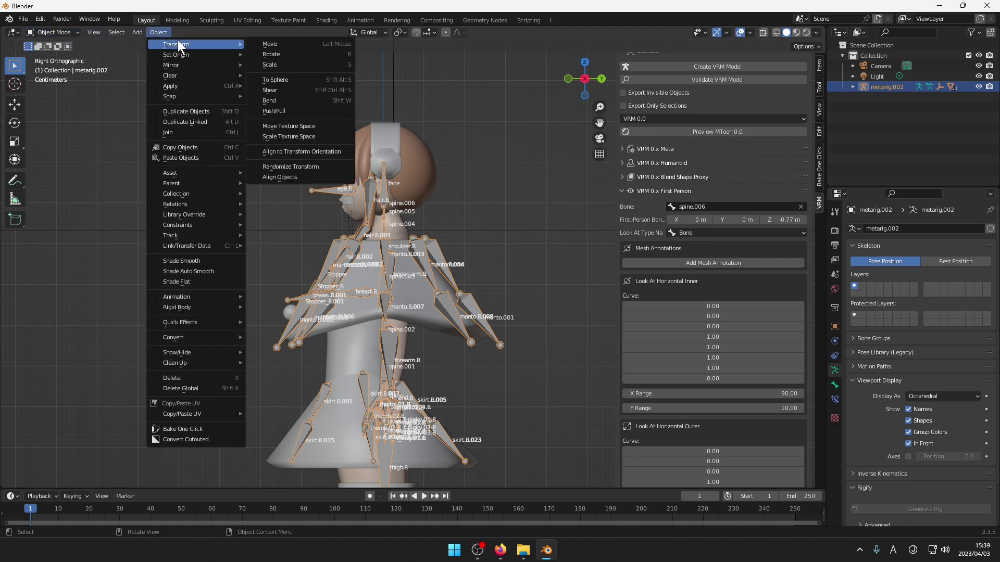
pyautogui.click(138, 32)
pyautogui.click(137, 34)
pyautogui.moveTo(156, 154)
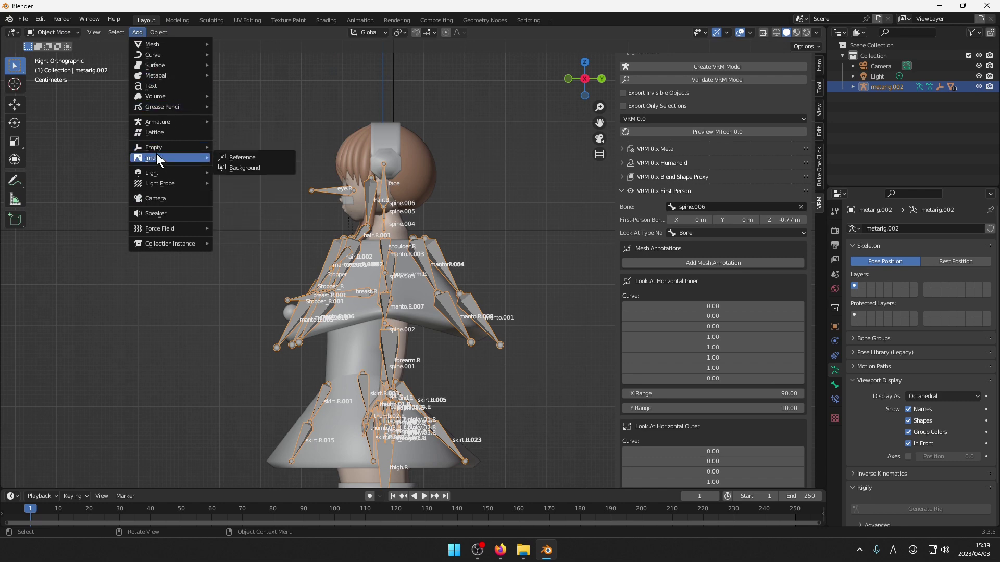
pyautogui.click(238, 144)
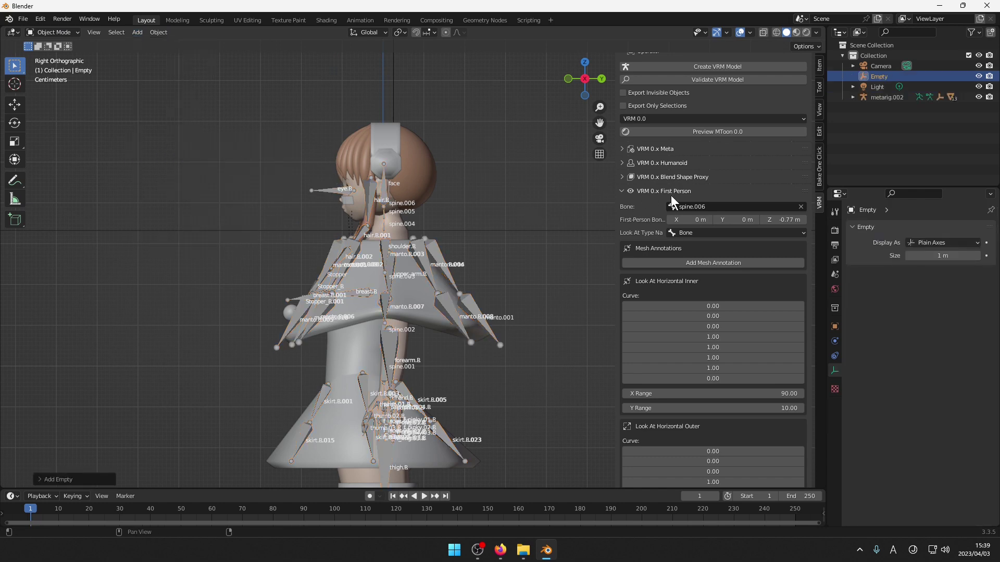
# Move the empty to the character's eye position, at about Y -0.08 m and Z 1.43 m.
pyautogui.click(819, 68)
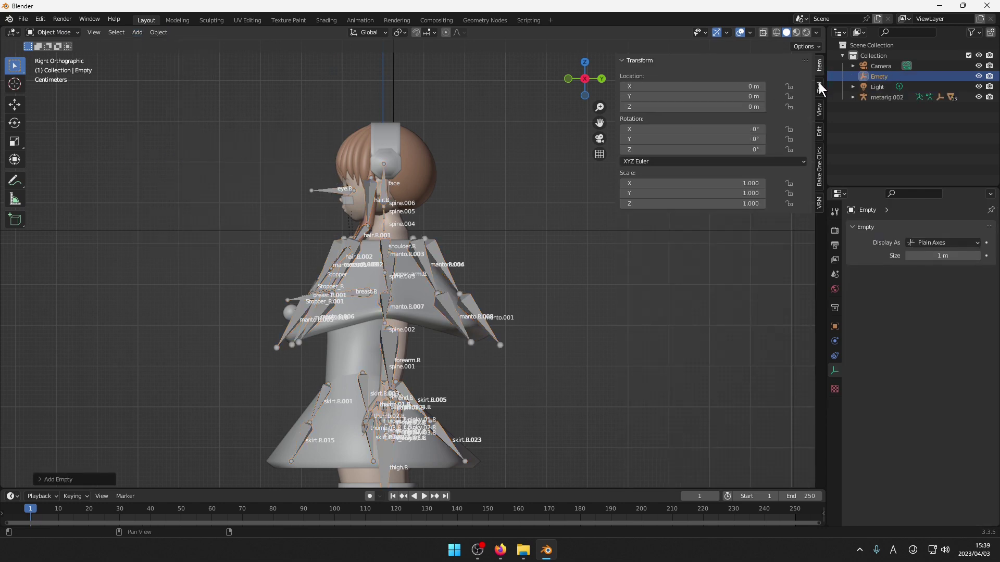
pyautogui.click(687, 63)
pyautogui.click(639, 64)
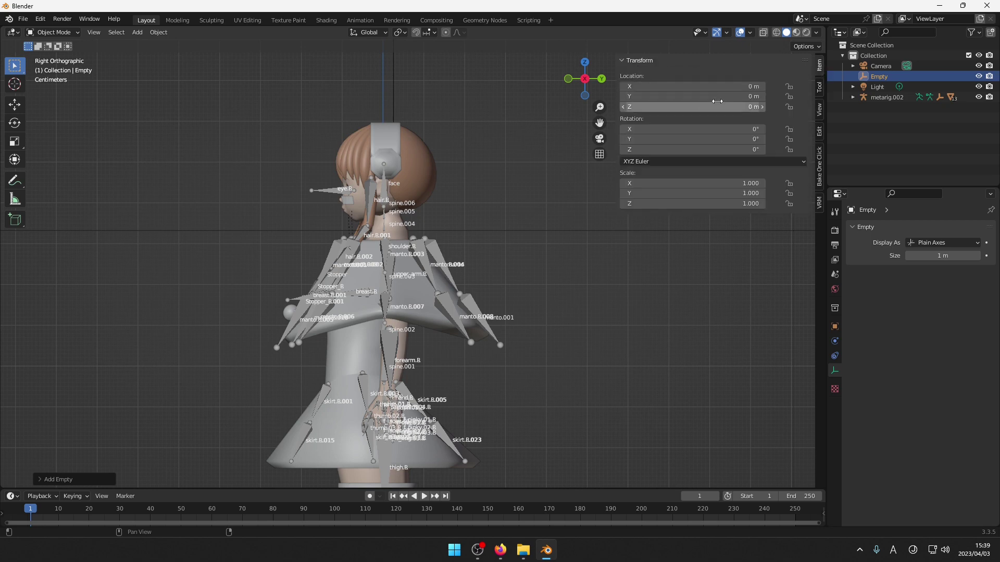
pyautogui.moveTo(679, 106); pyautogui.dragTo(754, 107)
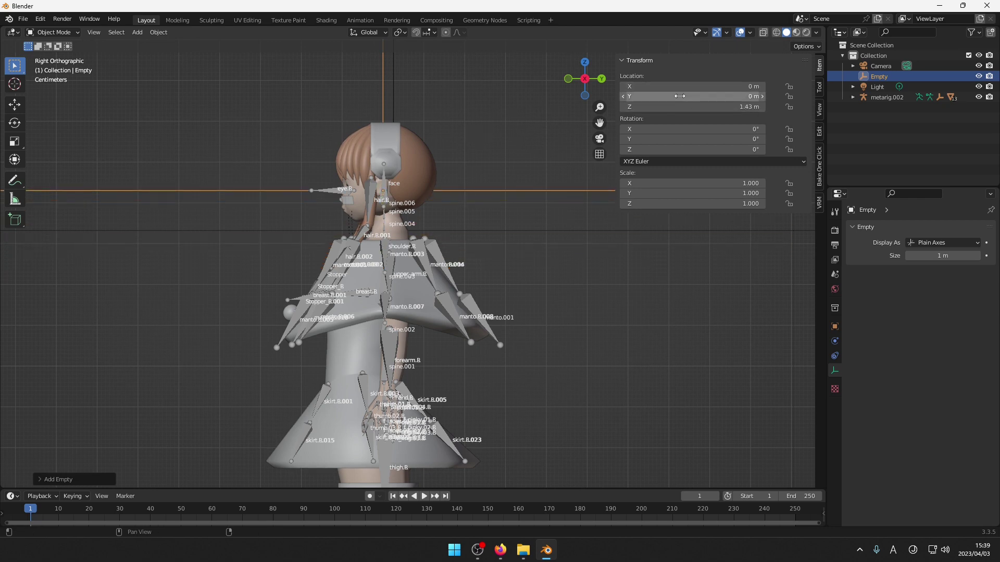
pyautogui.moveTo(679, 96); pyautogui.dragTo(677, 96)
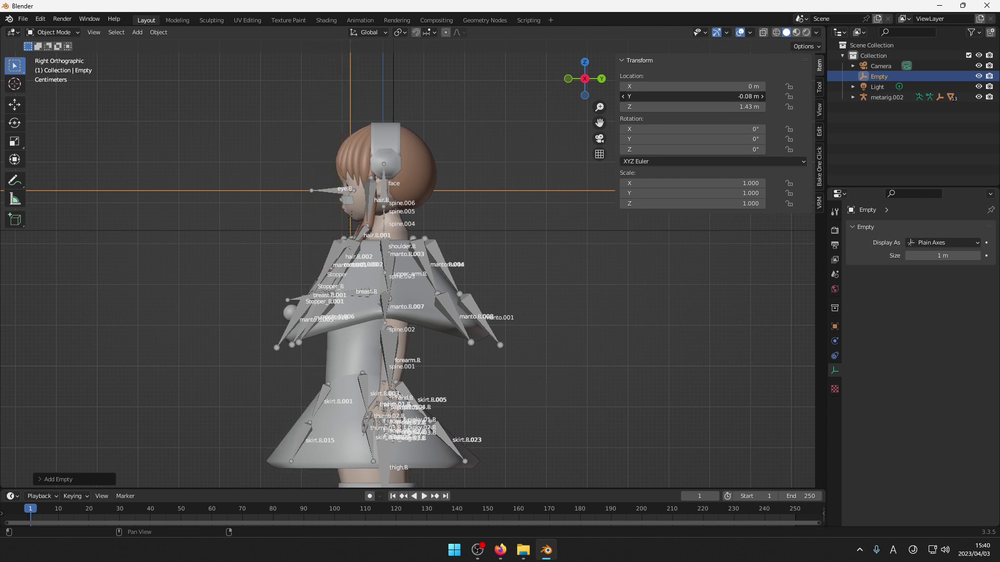
# Check the exact Z and Y location values of the empty at the eyes.
pyautogui.click(756, 107)
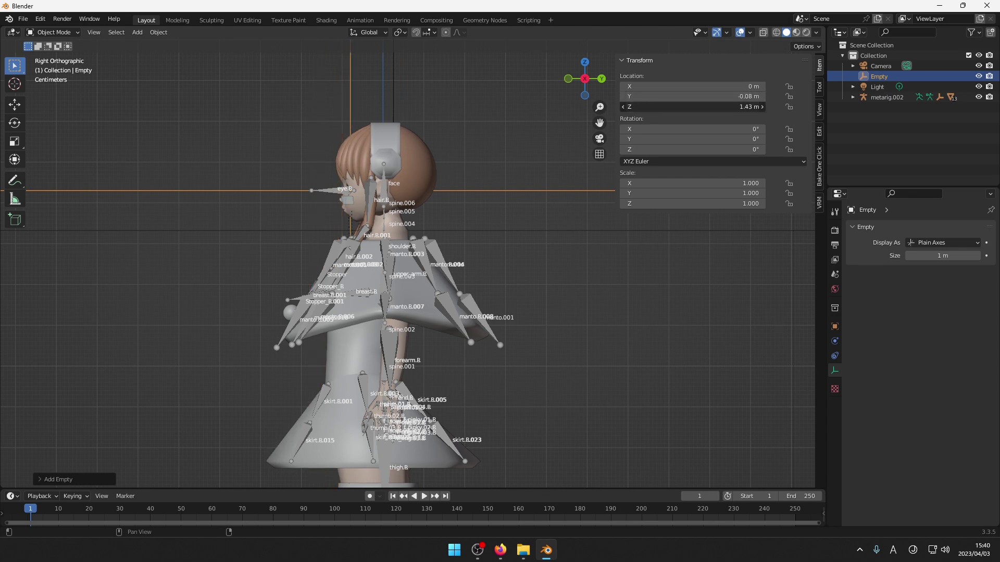
pyautogui.press('Right')
pyautogui.press('Left')
pyautogui.press('Left')
pyautogui.click(727, 95)
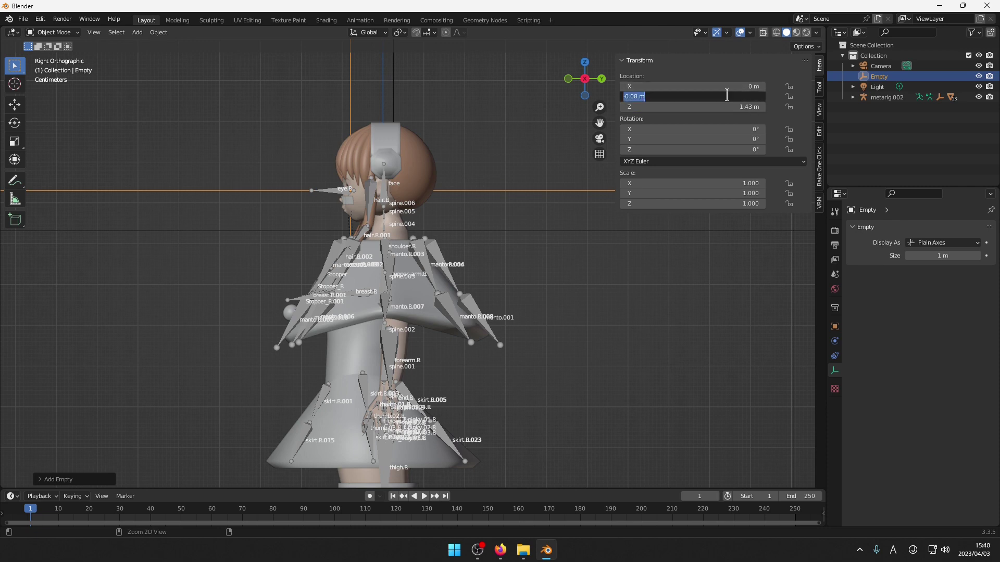
pyautogui.click(498, 95)
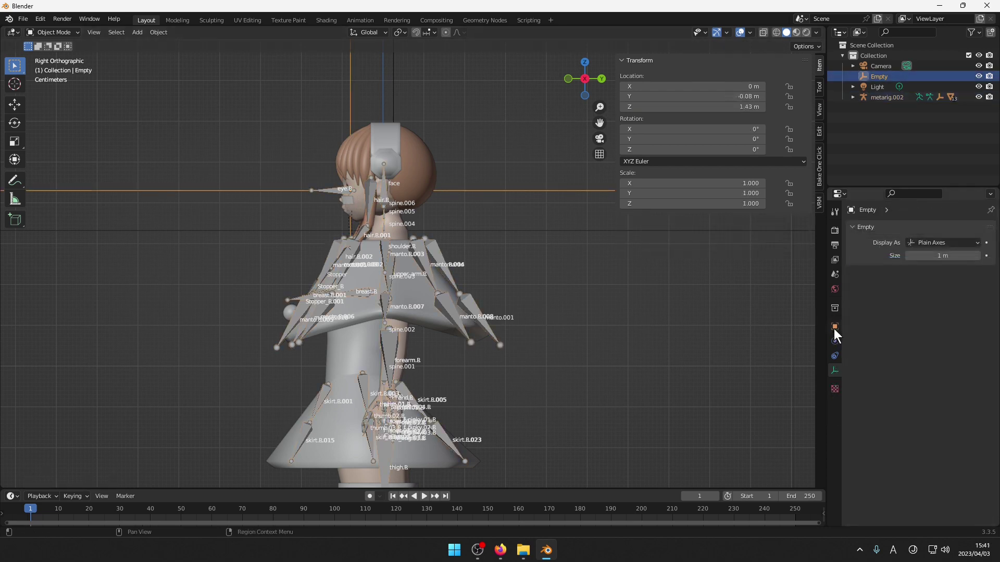
# Set the metarig.002 armature as the parent of the empty in its object relations.
pyautogui.click(834, 327)
pyautogui.click(870, 393)
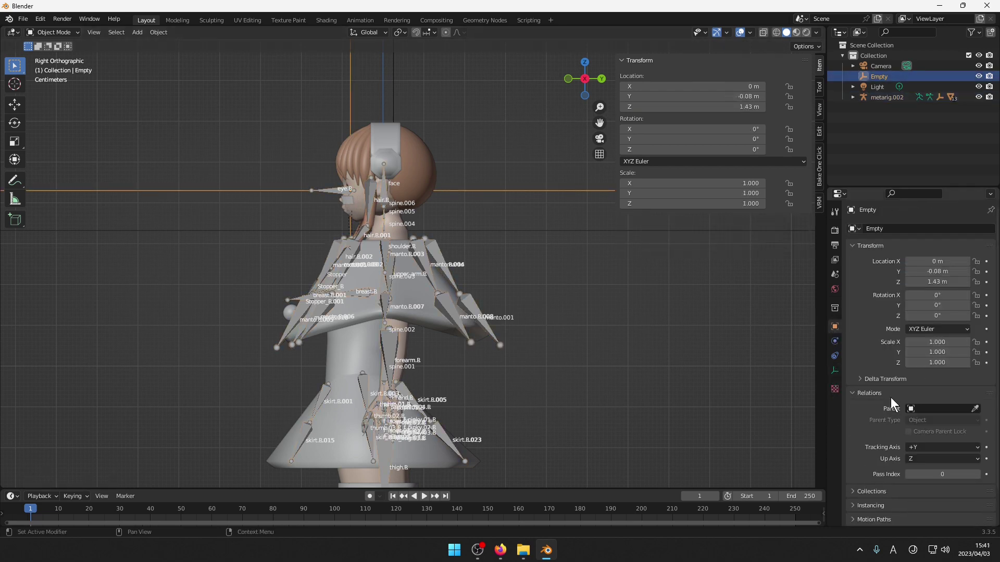
pyautogui.click(940, 409)
pyautogui.click(975, 409)
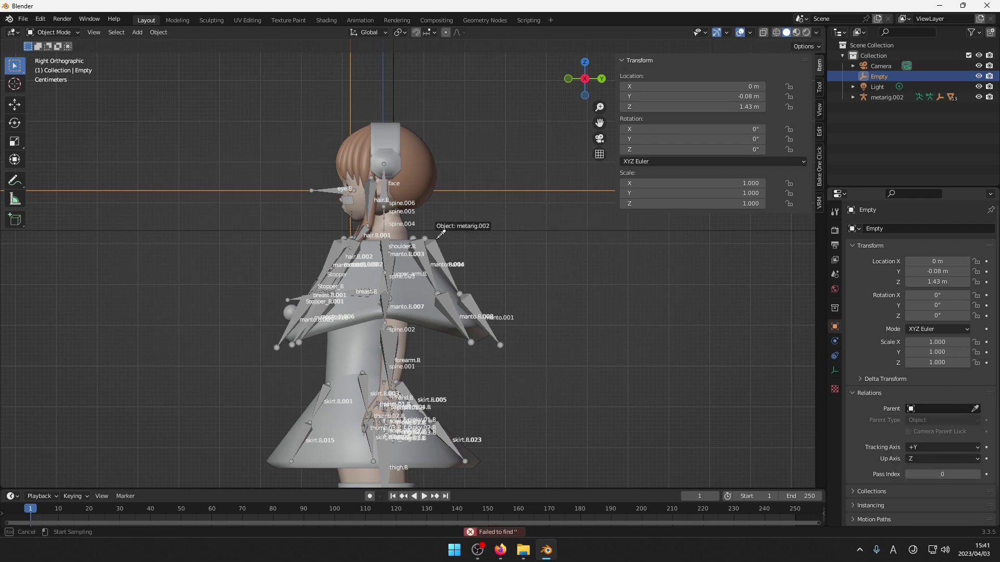
pyautogui.click(378, 195)
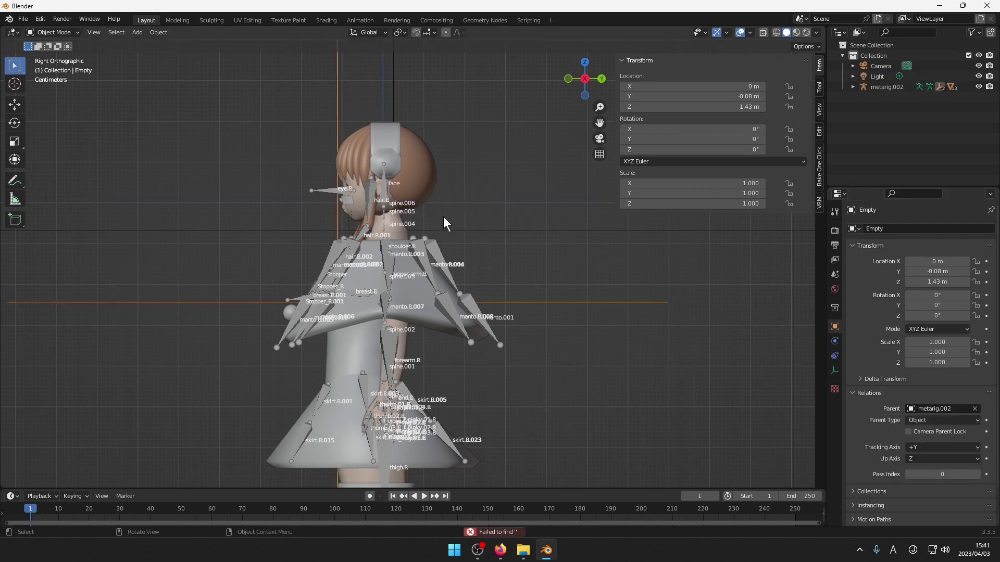
# Change the empty's parent type to Bone and choose spine.006 as the parent bone.
pyautogui.click(954, 420)
pyautogui.click(938, 452)
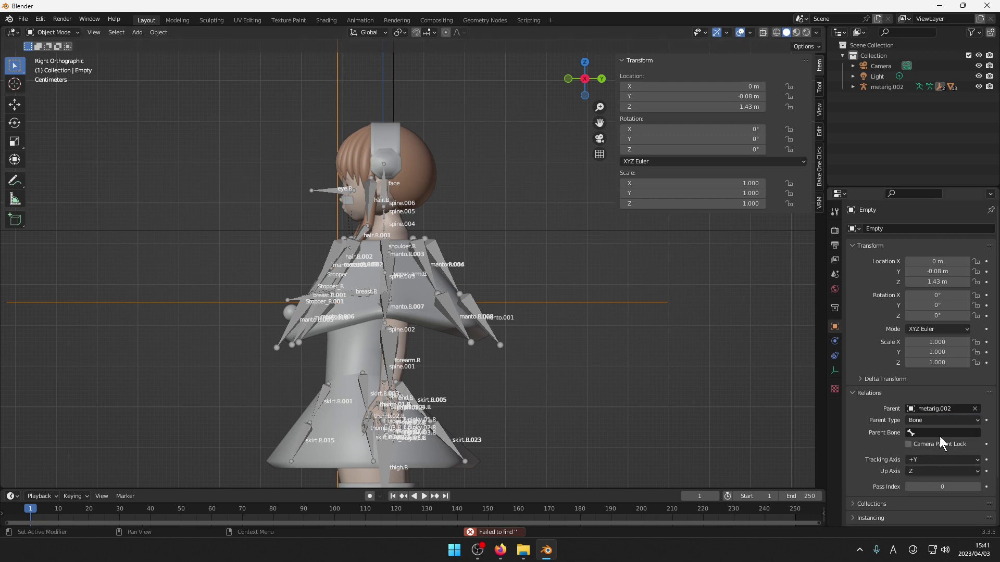
pyautogui.click(939, 434)
pyautogui.click(910, 383)
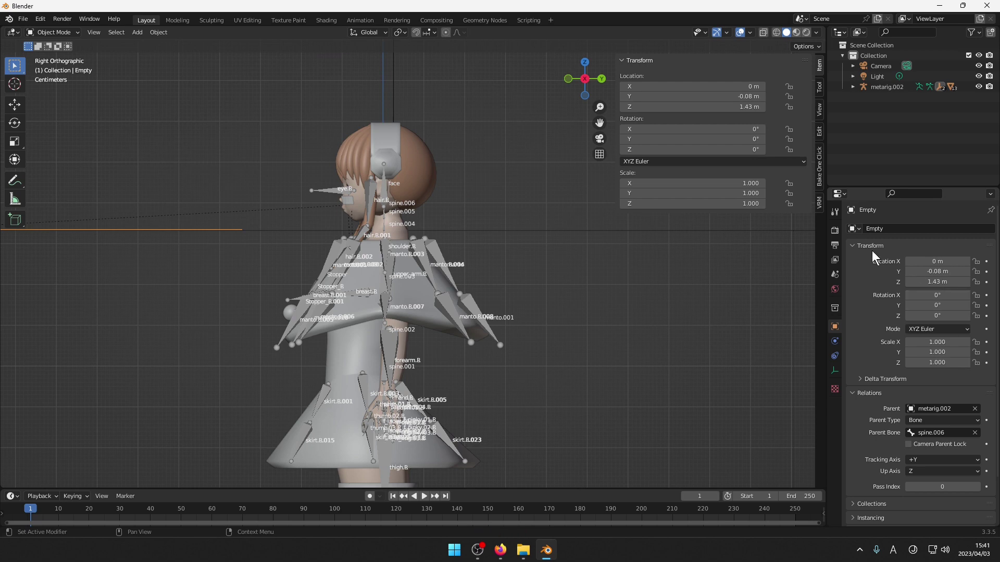
# Reset the empty's X, Y and Z location to 0 m.
pyautogui.moveTo(740, 107); pyautogui.dragTo(740, 87)
pyautogui.write('0')
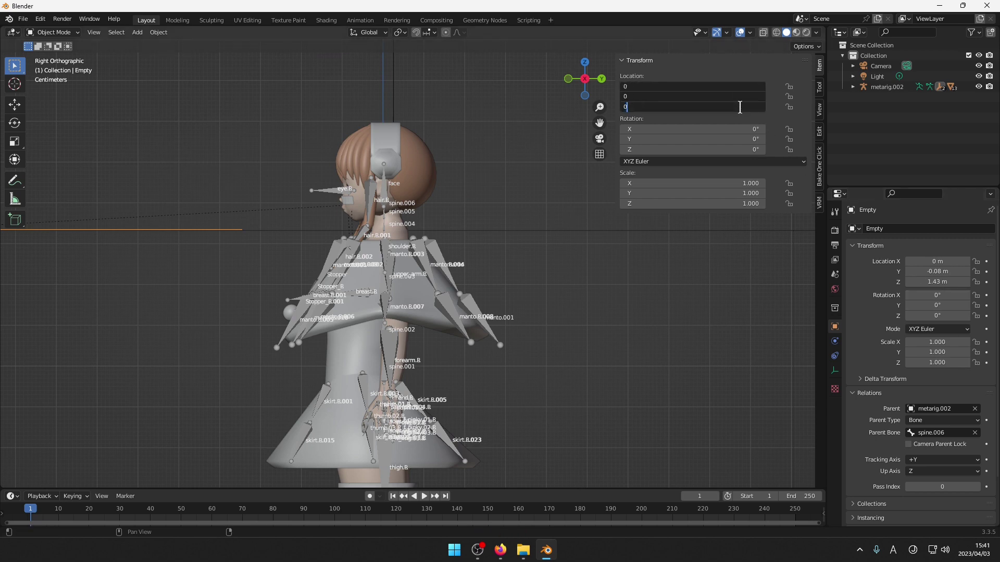
pyautogui.press('Return')
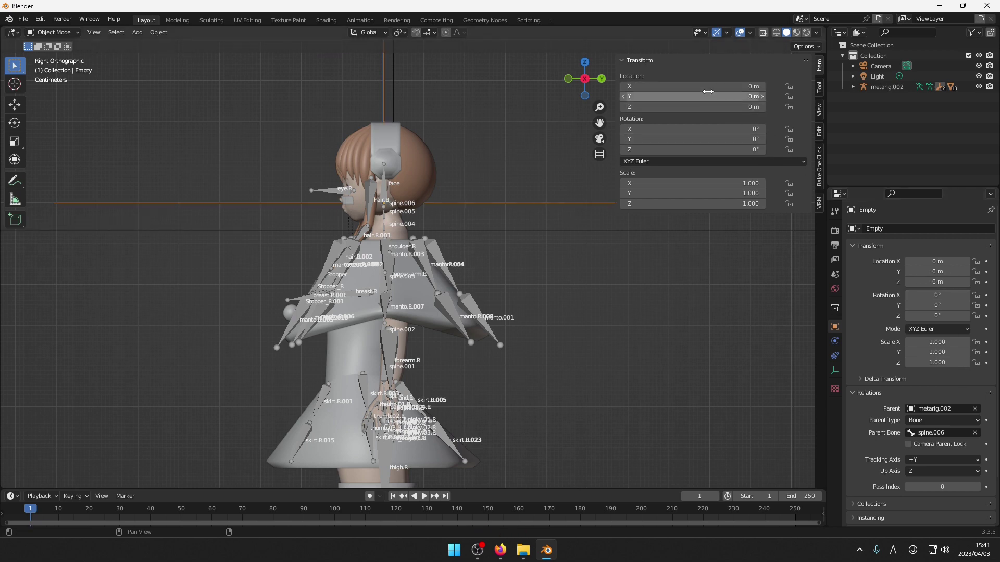
# Move the empty to the character's eyes, at about Y 0.04 m and Z 0.11 m, and copy its Y location.
pyautogui.moveTo(707, 95); pyautogui.dragTo(750, 101)
pyautogui.click(744, 97)
pyautogui.hotkey('ctrl', 'c')
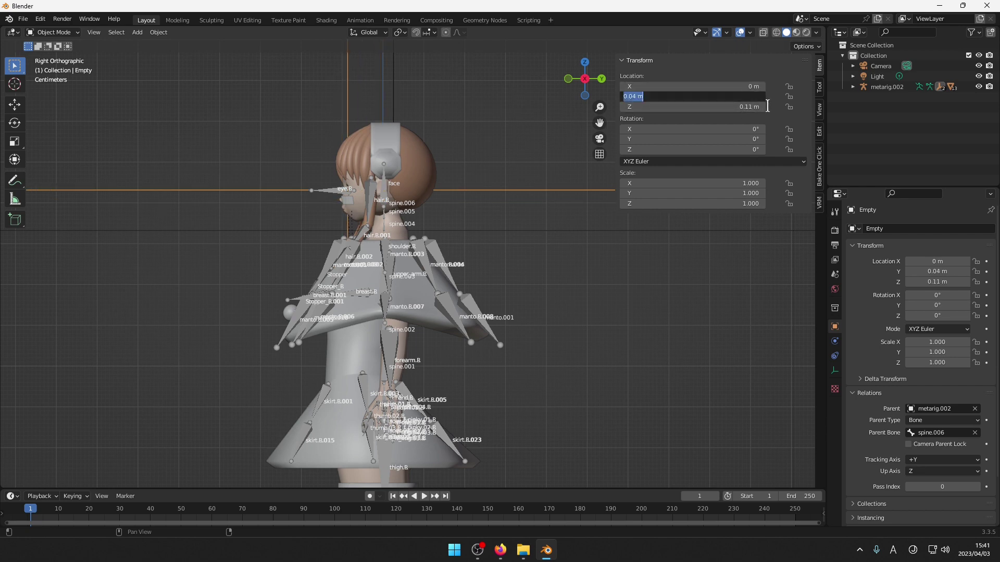
pyautogui.click(489, 177)
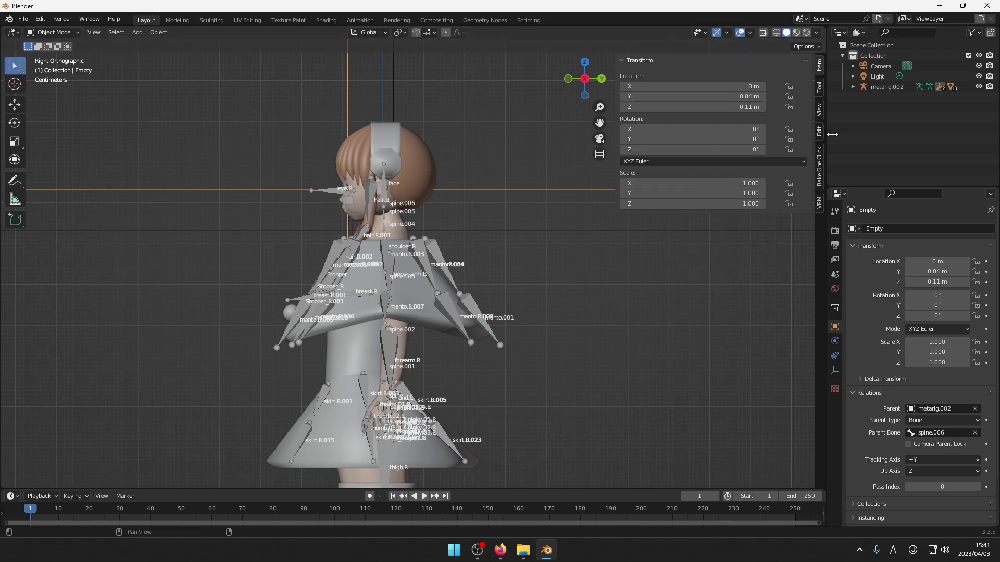
pyautogui.click(504, 220)
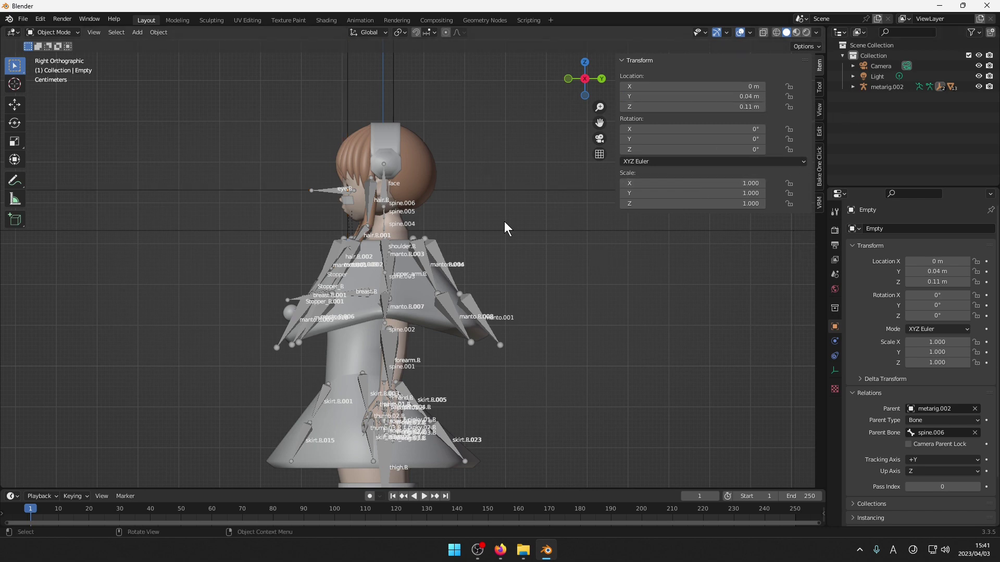
# Set the armature's First-Person Bone Offset to Y 0.04 m and Z 0.11 m, matching the empty's location.
pyautogui.click(385, 185)
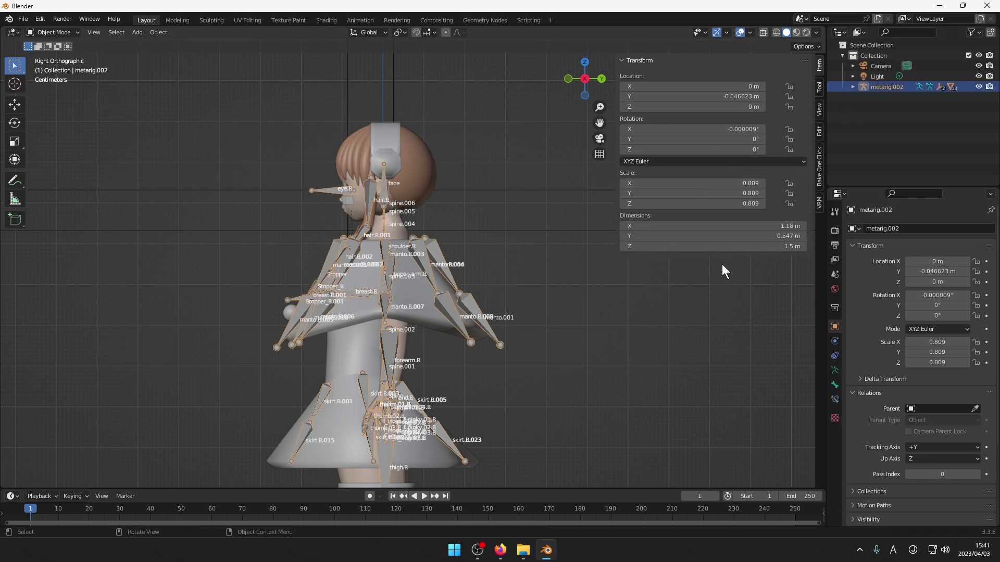
pyautogui.click(818, 204)
pyautogui.moveTo(809, 233); pyautogui.dragTo(780, 243)
pyautogui.click(753, 225)
pyautogui.hotkey('ctrl', 'v')
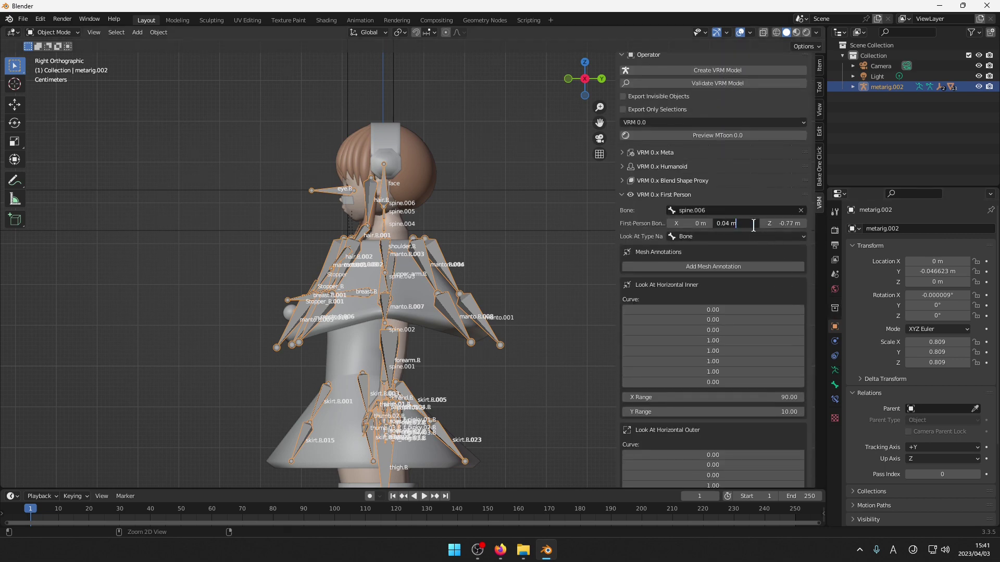
pyautogui.press('Return')
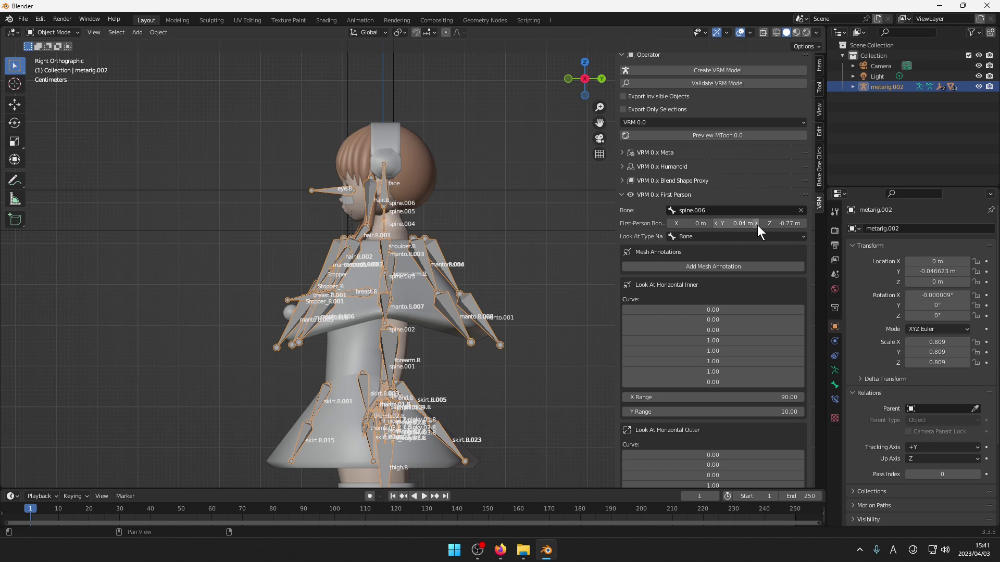
pyautogui.click(791, 224)
pyautogui.write('0')
pyautogui.press('Return')
# Compare the empty's location values with the First-Person Bone Offset.
pyautogui.click(482, 196)
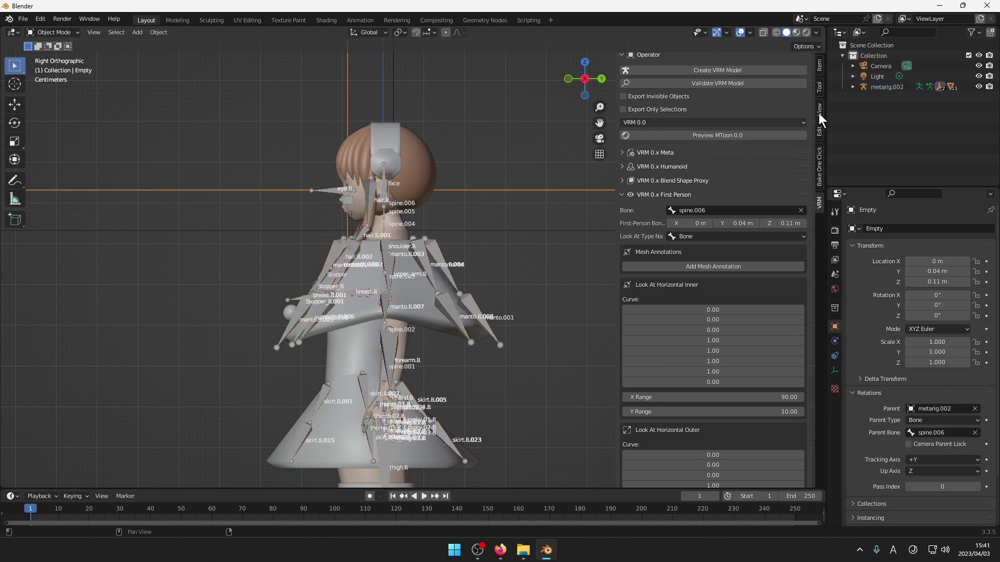
pyautogui.click(820, 92)
pyautogui.click(819, 67)
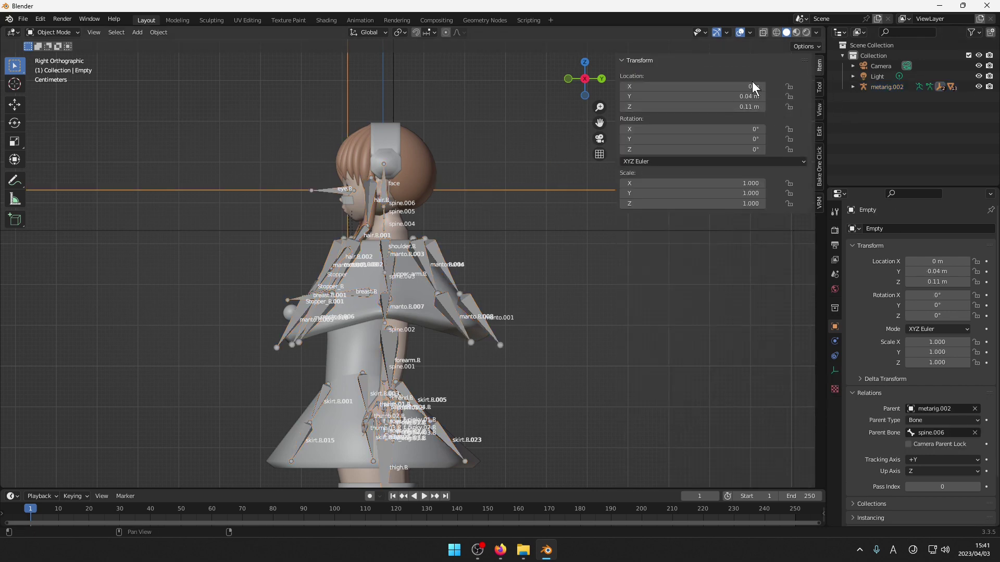
pyautogui.click(819, 203)
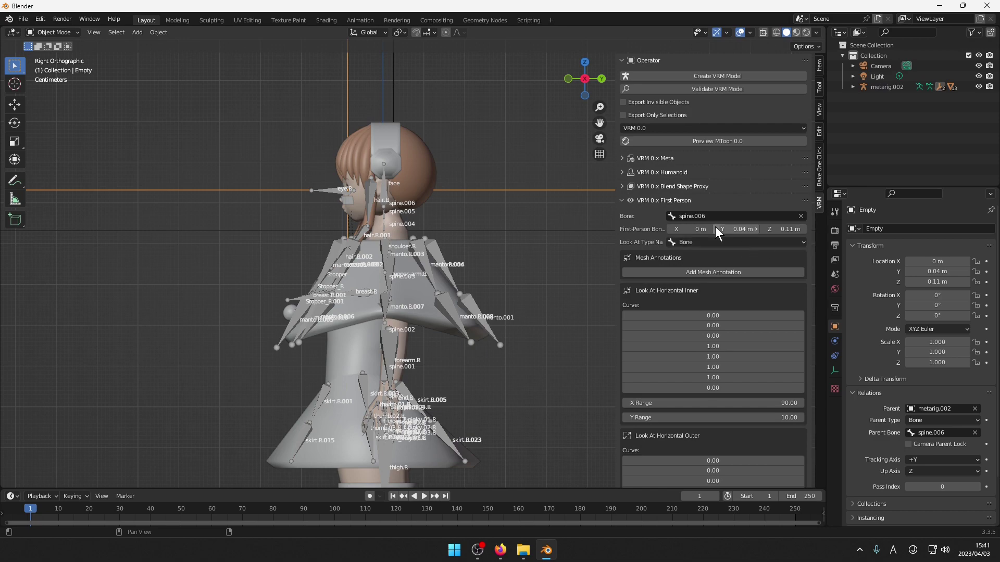
# Select the metarig.002 armature and add a spring bone group in its VRM 0.x Spring Bone settings, expanding the new entry.
pyautogui.click(547, 257)
pyautogui.moveTo(547, 255); pyautogui.dragTo(574, 235, button='middle')
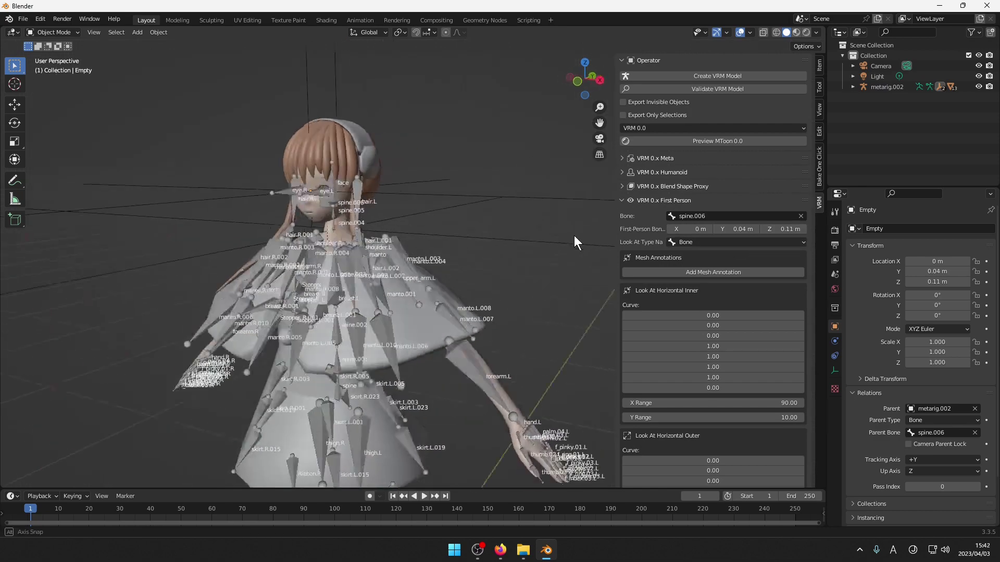
pyautogui.click(355, 195)
pyautogui.moveTo(595, 86); pyautogui.dragTo(618, 86)
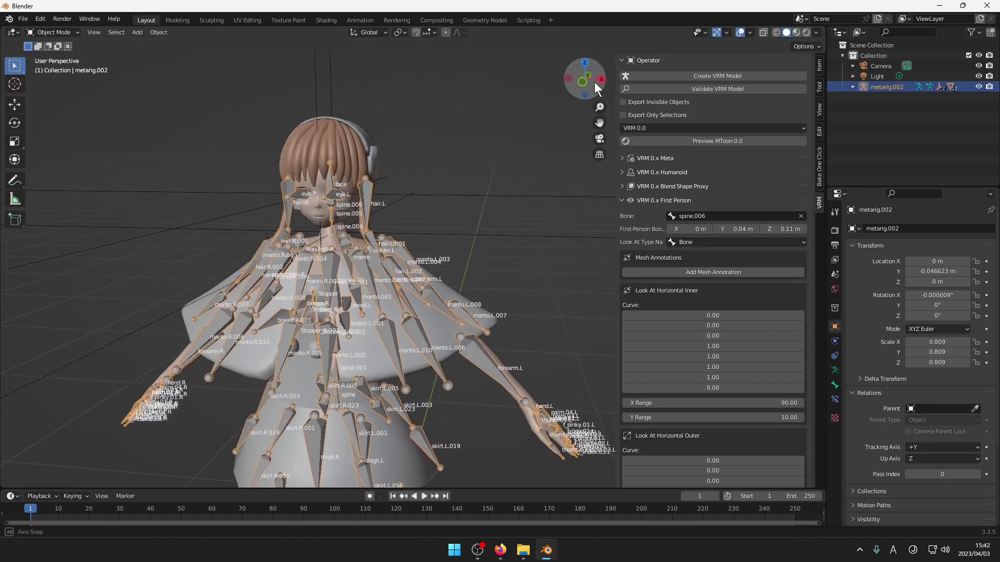
pyautogui.moveTo(599, 123); pyautogui.dragTo(660, 113)
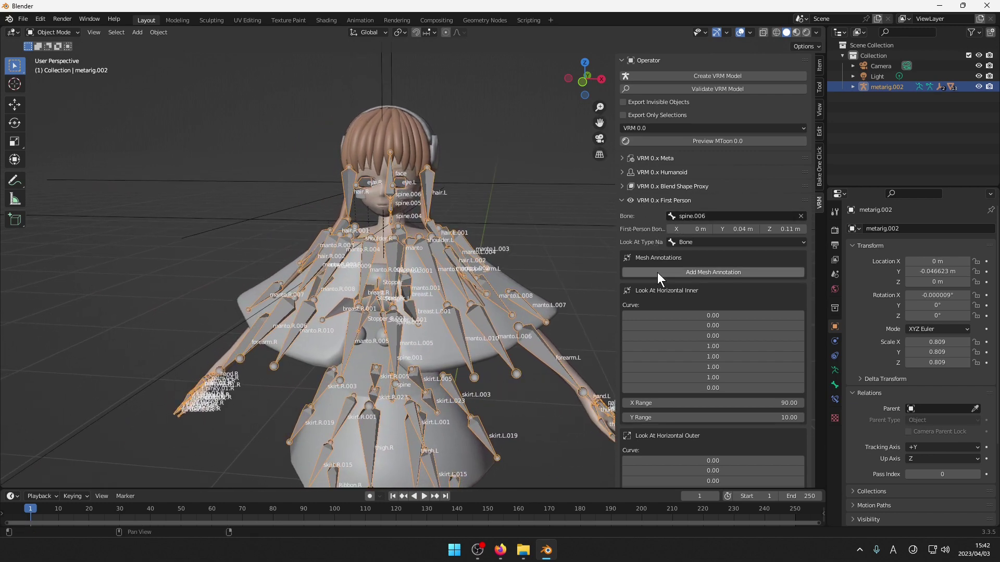
pyautogui.moveTo(811, 254)
pyautogui.mouseDown()
pyautogui.moveTo(801, 467)
pyautogui.moveTo(805, 316)
pyautogui.mouseUp()
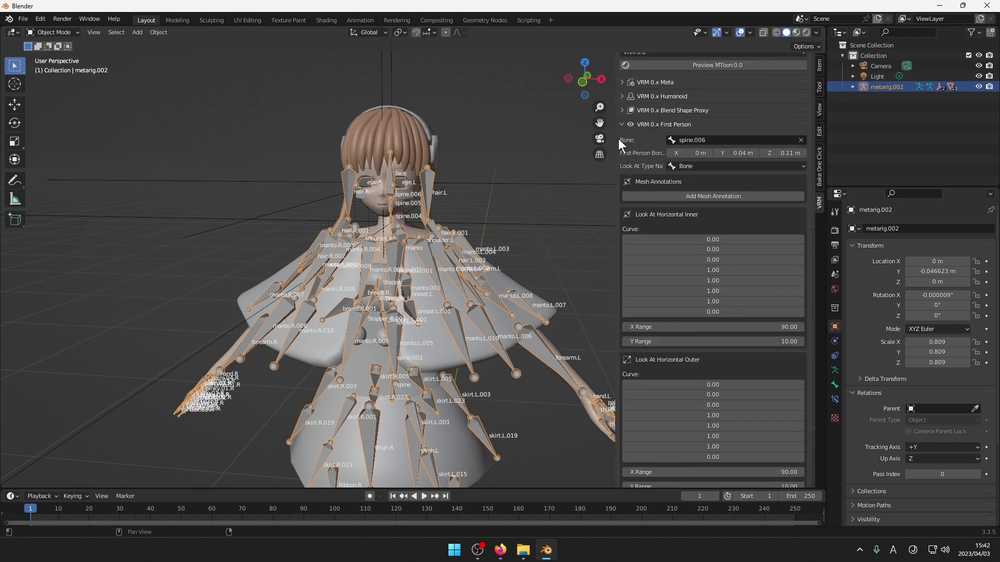
pyautogui.click(625, 126)
pyautogui.click(623, 214)
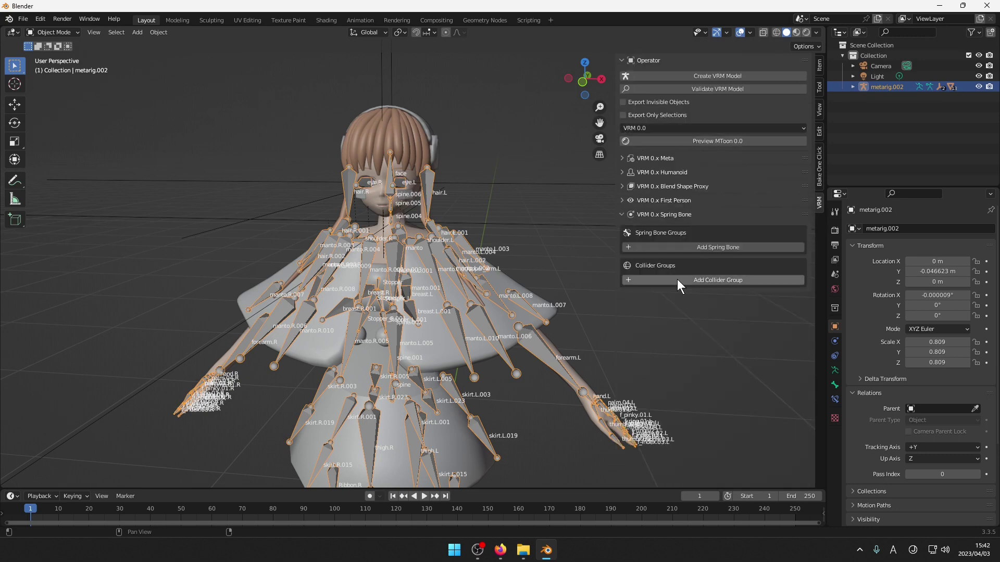
pyautogui.click(677, 248)
pyautogui.click(629, 247)
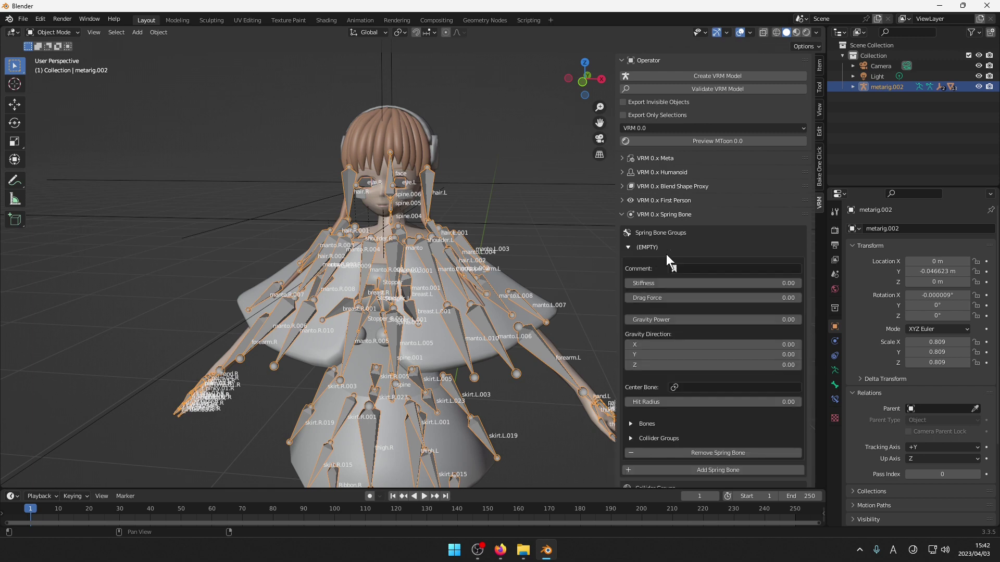
pyautogui.scroll(-1, 813, 255)
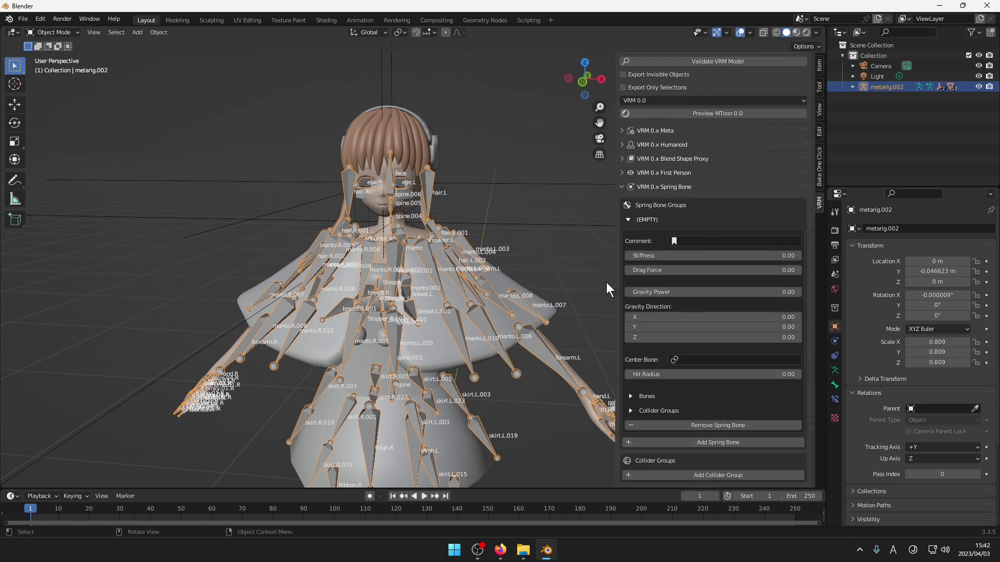
# Give the new spring bone group the comment Skirts and set its center bone to spine.
pyautogui.moveTo(597, 107); pyautogui.dragTo(571, 304)
pyautogui.click(570, 236)
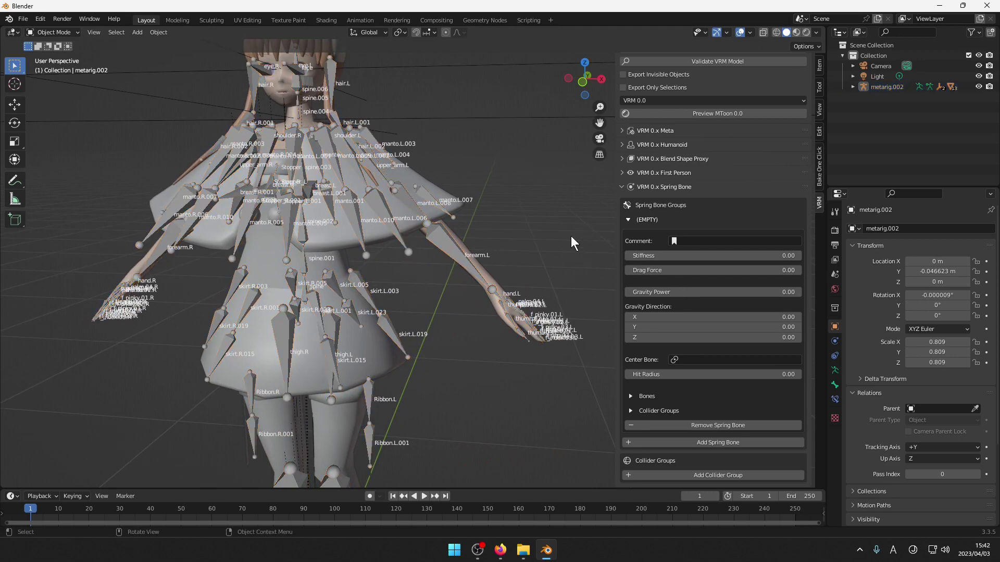
pyautogui.click(703, 240)
pyautogui.press('Return')
pyautogui.click(681, 361)
pyautogui.moveTo(599, 123); pyautogui.dragTo(586, 163)
pyautogui.click(717, 360)
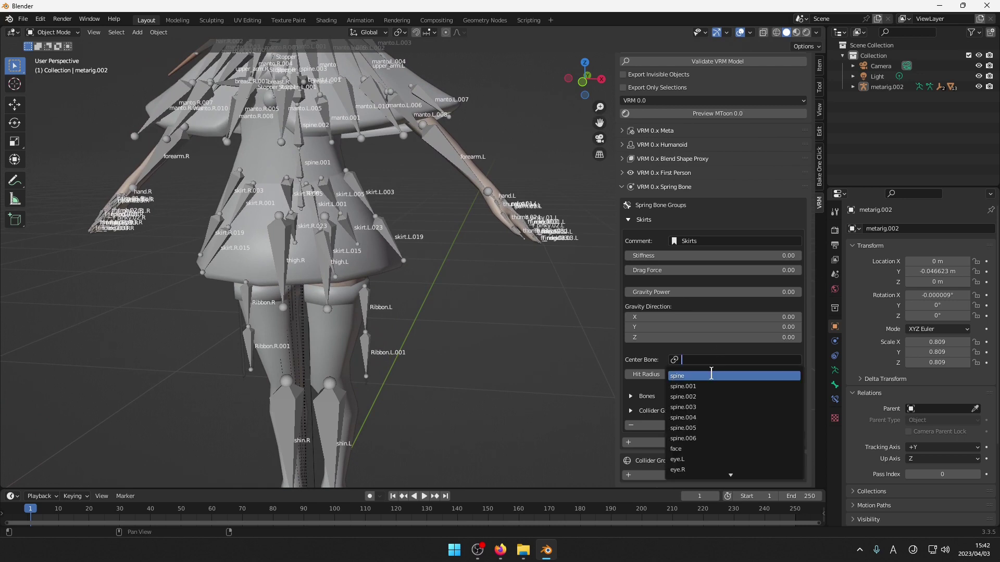
pyautogui.click(711, 374)
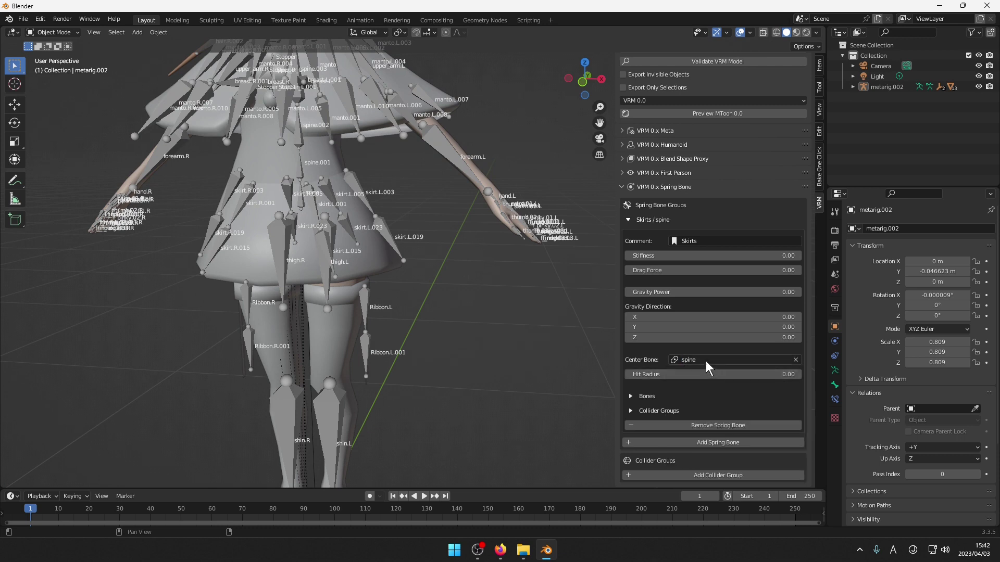
# Add the skirt.L.001 bone to the bones of the Skirts spring bone group.
pyautogui.click(632, 396)
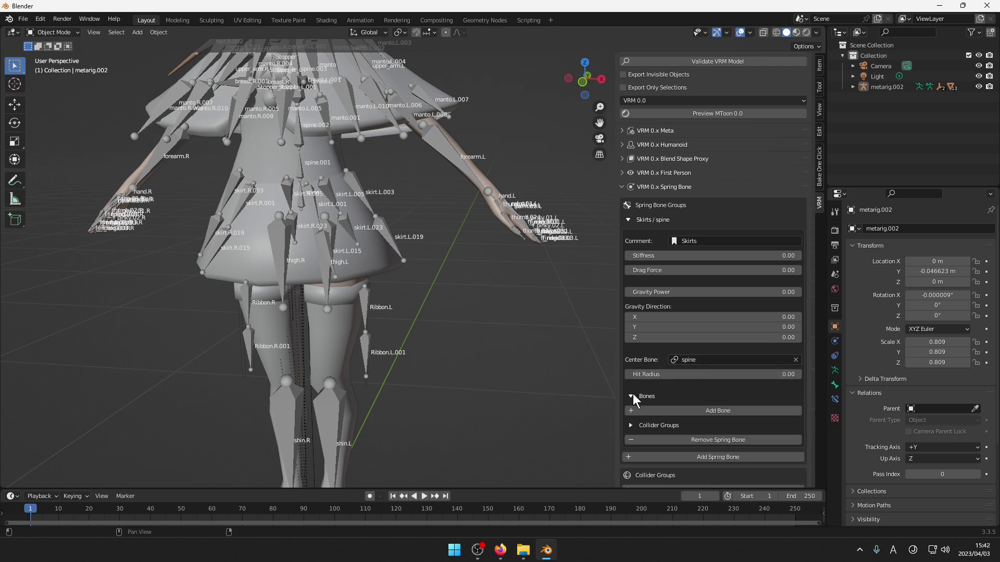
pyautogui.click(686, 410)
pyautogui.click(685, 410)
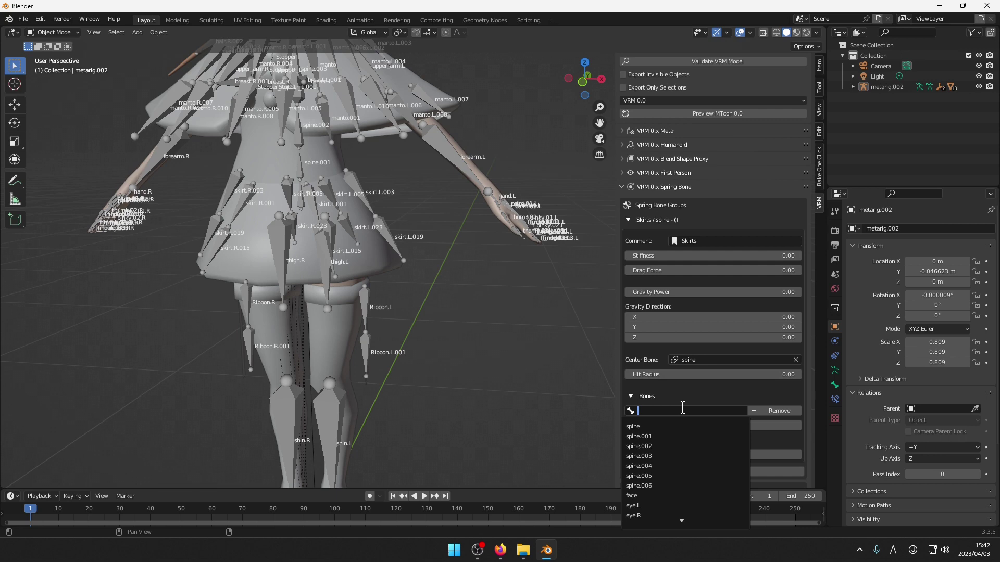
pyautogui.write('skirt')
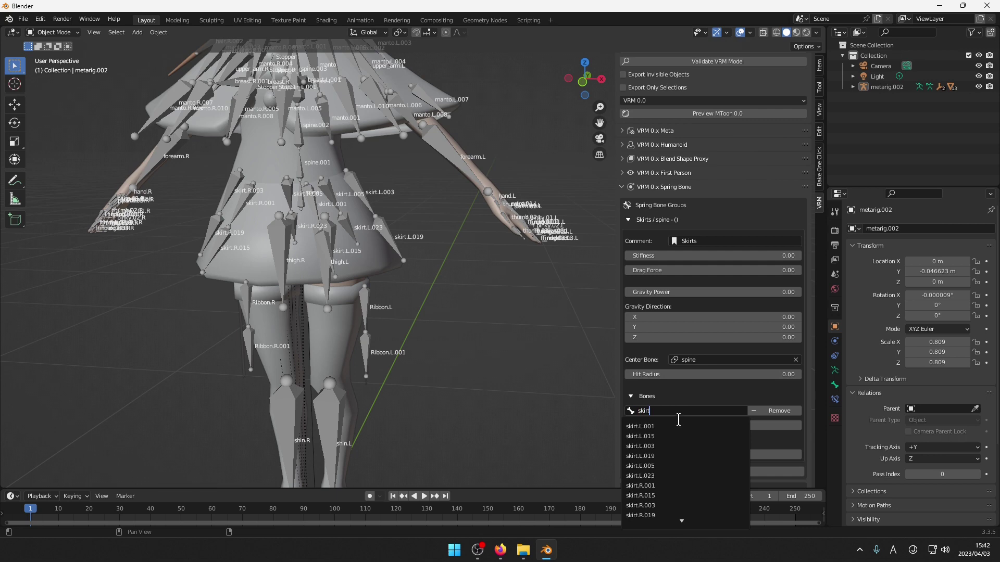
pyautogui.click(675, 426)
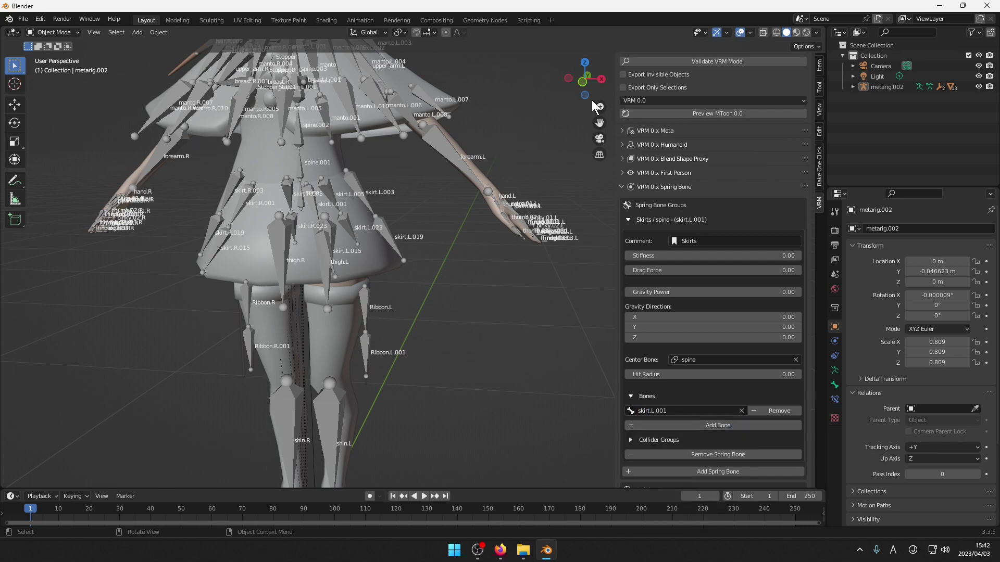
# Switch the armature to Pose Mode and select the upper row of left and right skirt bones around the waist.
pyautogui.moveTo(590, 84); pyautogui.dragTo(645, 154)
pyautogui.moveTo(590, 84); pyautogui.dragTo(589, 77)
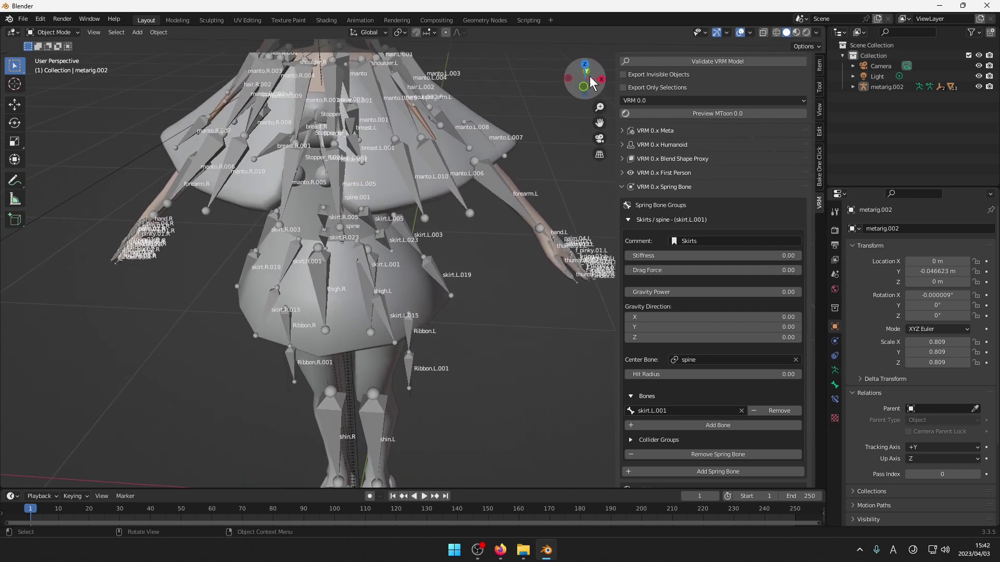
pyautogui.click(53, 33)
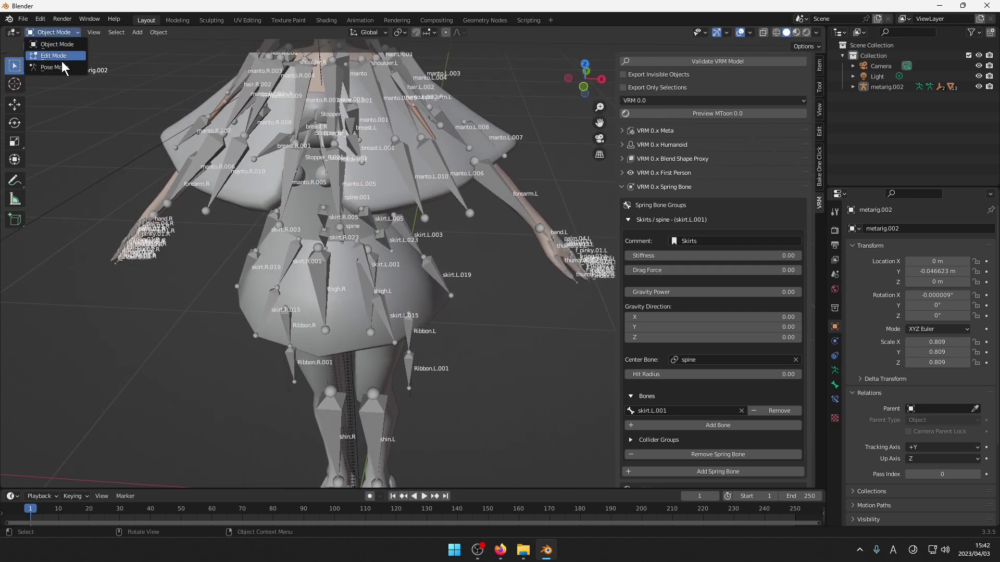
pyautogui.click(59, 67)
pyautogui.moveTo(590, 83); pyautogui.dragTo(578, 58)
pyautogui.click(404, 209)
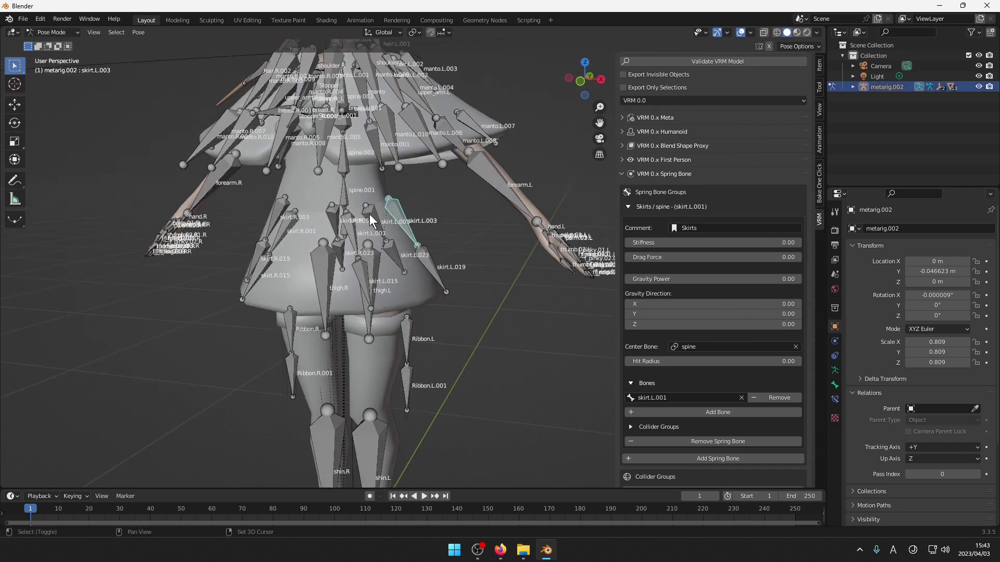
pyautogui.keyDown('shift'); pyautogui.click(369, 214); pyautogui.keyUp('shift')
pyautogui.keyDown('shift'); pyautogui.click(348, 222); pyautogui.keyUp('shift')
pyautogui.keyDown('shift'); pyautogui.click(335, 215); pyautogui.keyUp('shift')
pyautogui.keyDown('shift'); pyautogui.click(296, 220); pyautogui.keyUp('shift')
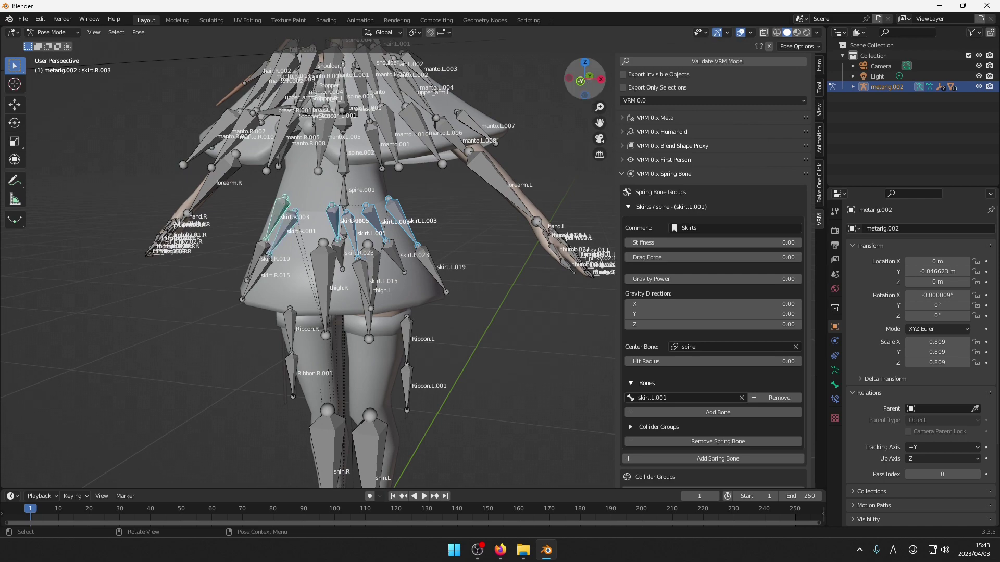
pyautogui.moveTo(588, 97); pyautogui.dragTo(622, 83)
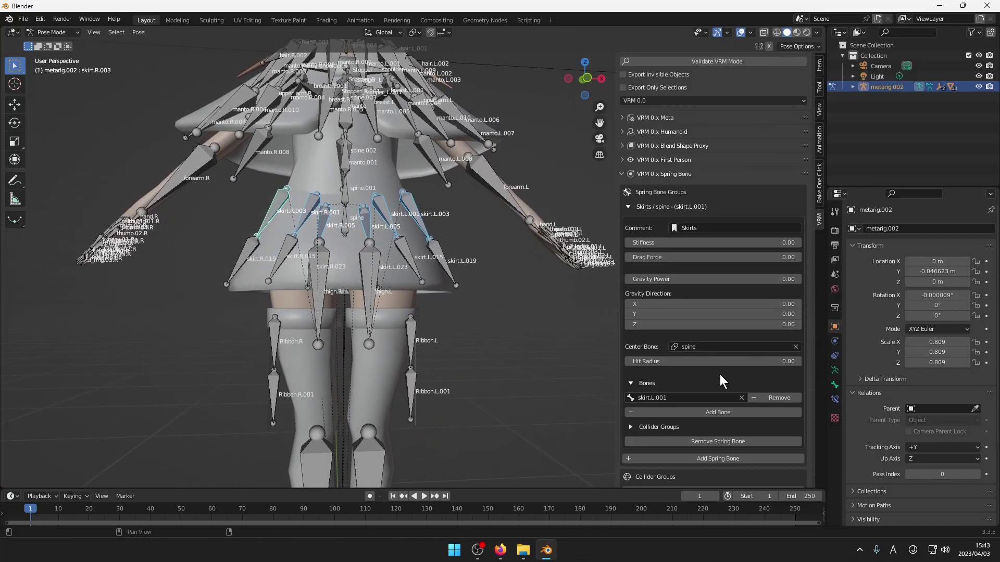
# Add the skirt.L.003 bone to the bones of the Skirts spring bone group.
pyautogui.click(726, 408)
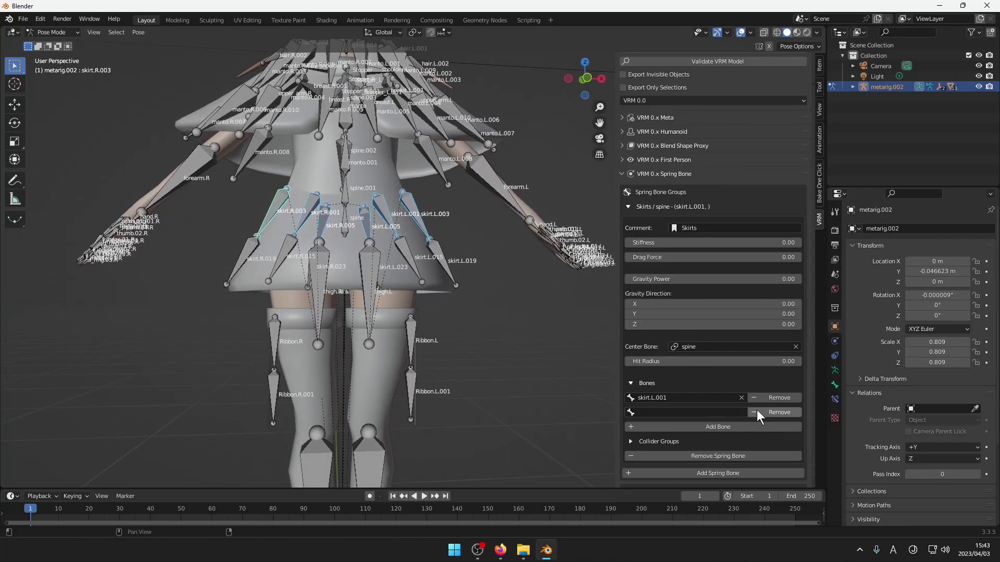
pyautogui.click(722, 412)
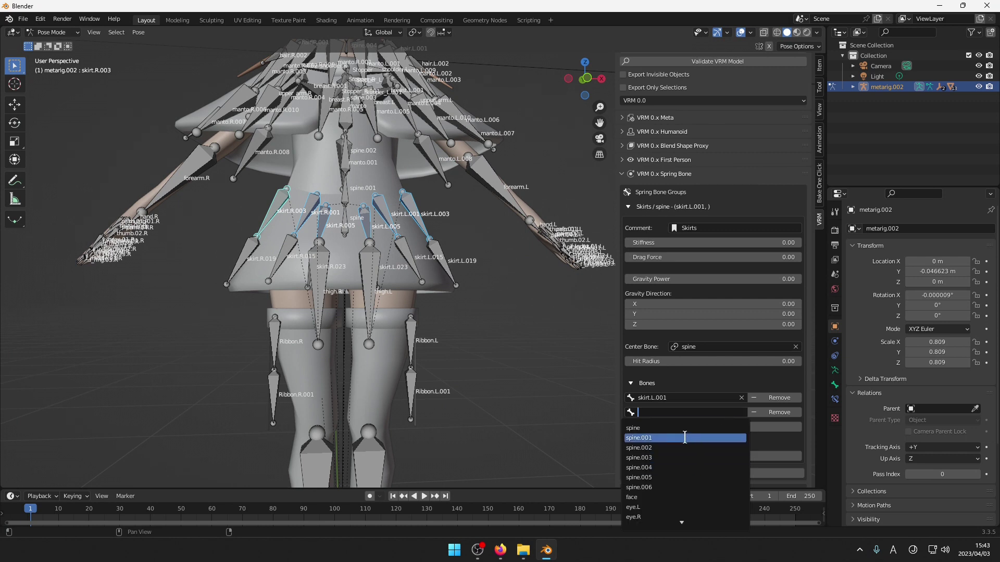
pyautogui.write('k')
pyautogui.press('BackSpace')
pyautogui.write('skir')
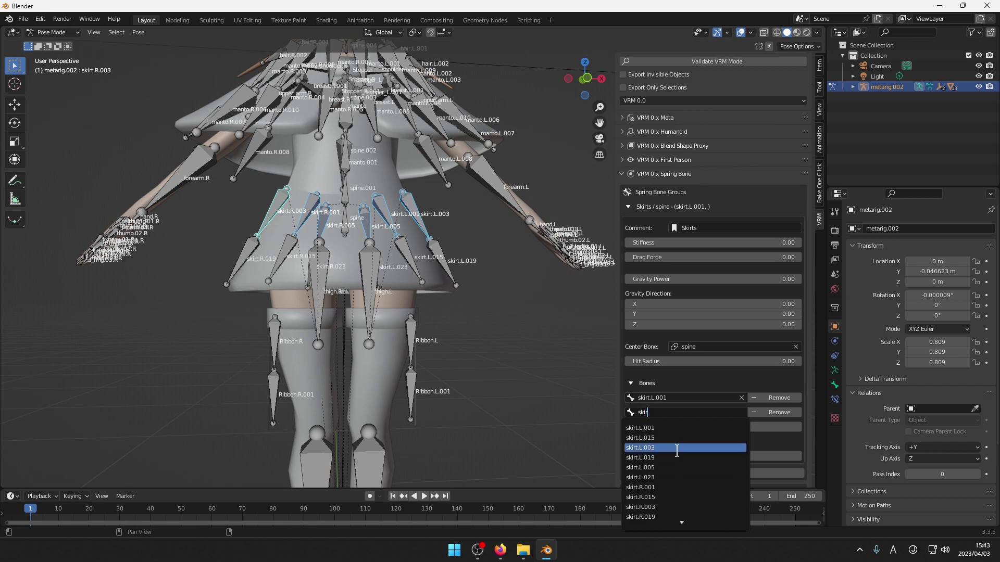
pyautogui.click(677, 447)
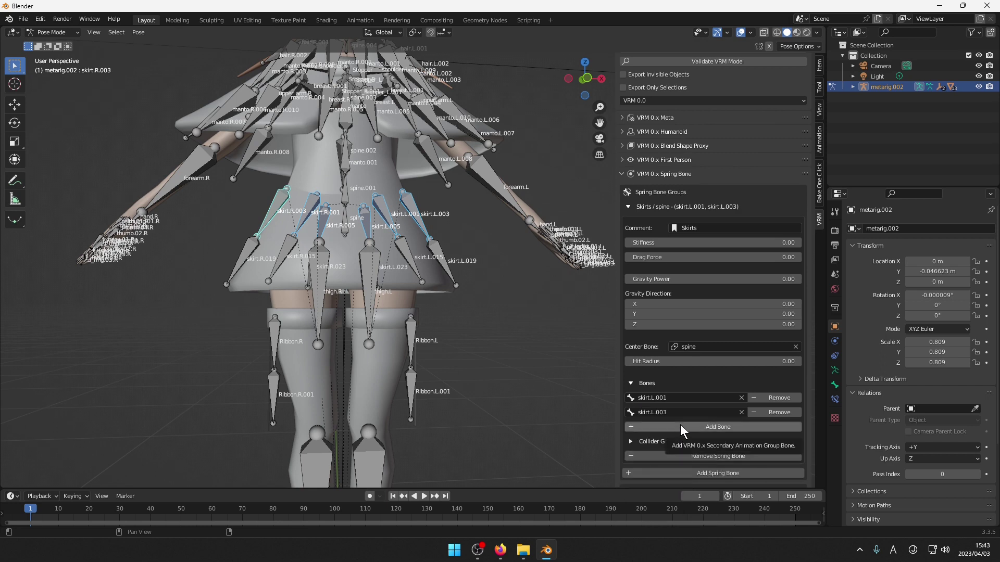
# Add skirt.L.005 as the third bone of the Skirts spring bone group.
pyautogui.click(680, 424)
pyautogui.click(675, 423)
pyautogui.write('skirt')
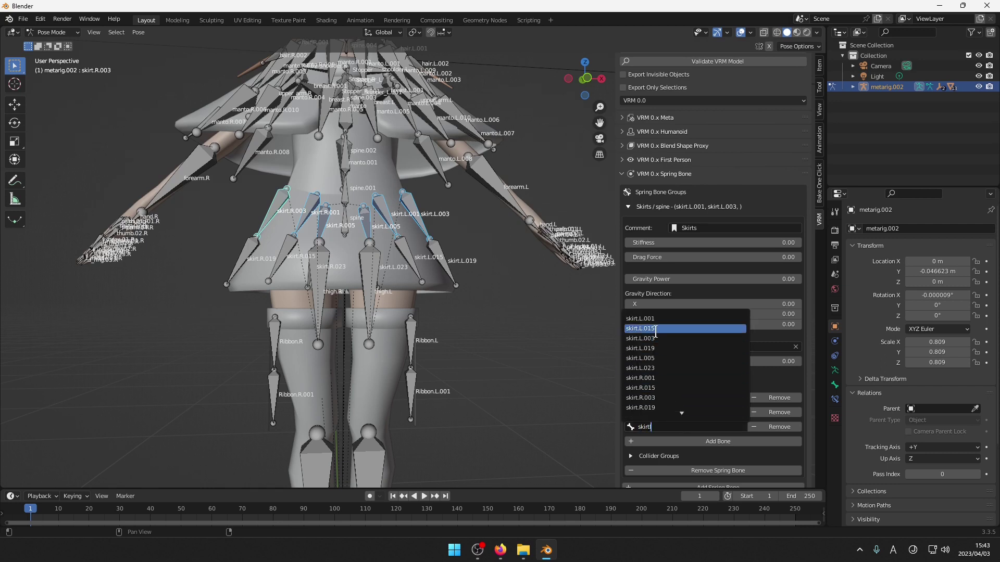
pyautogui.scroll(1, 656, 331)
pyautogui.press('BackSpace')
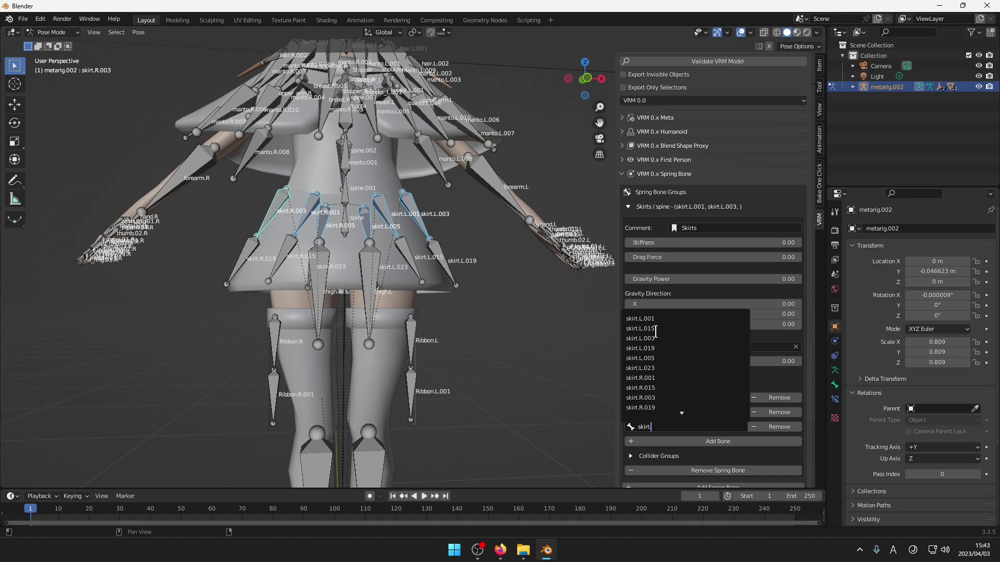
pyautogui.write('.L.005')
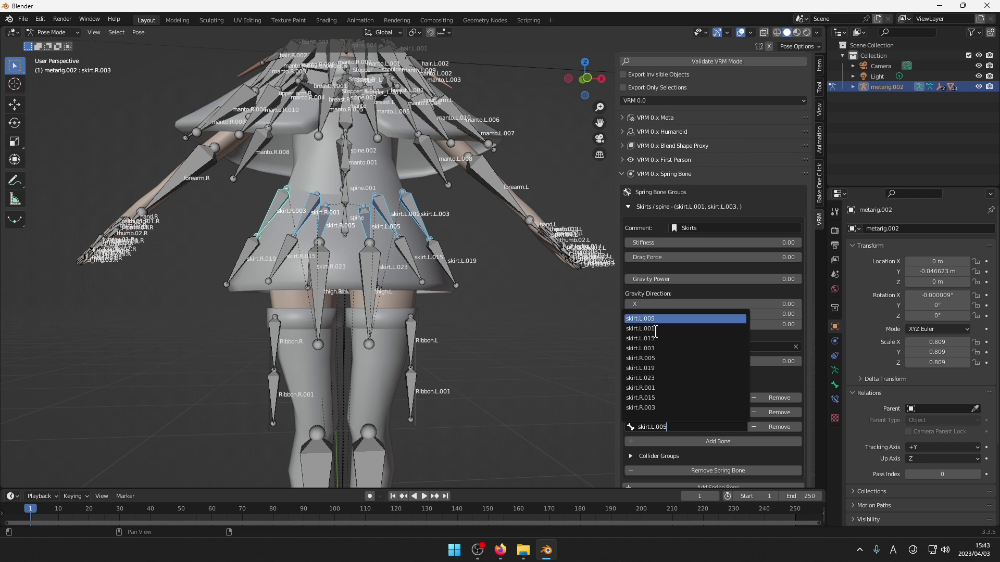
pyautogui.click(659, 317)
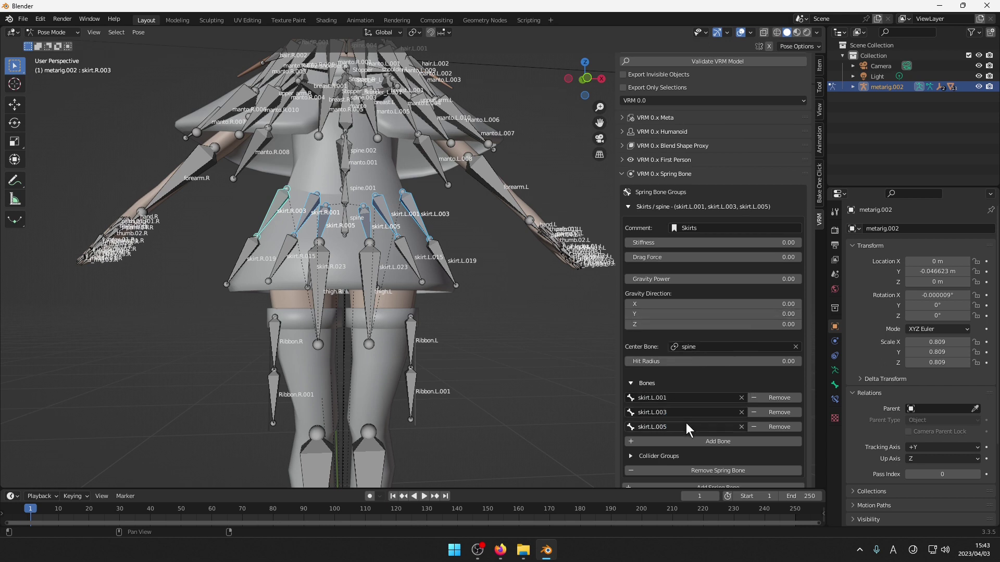
# Add the skirt.R.001 bone to the Skirts spring bone group.
pyautogui.click(685, 442)
pyautogui.click(686, 441)
pyautogui.write('00')
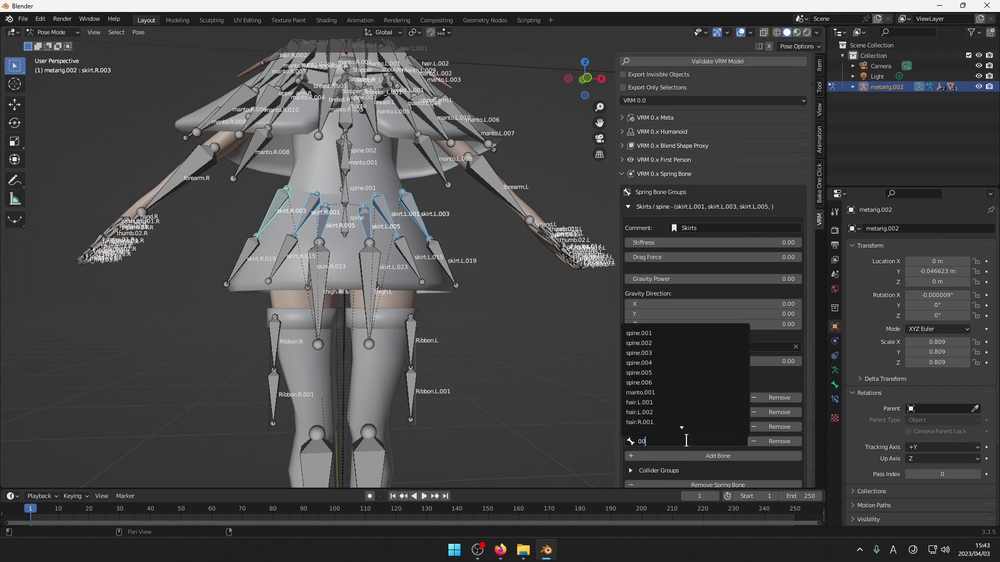
pyautogui.write('1')
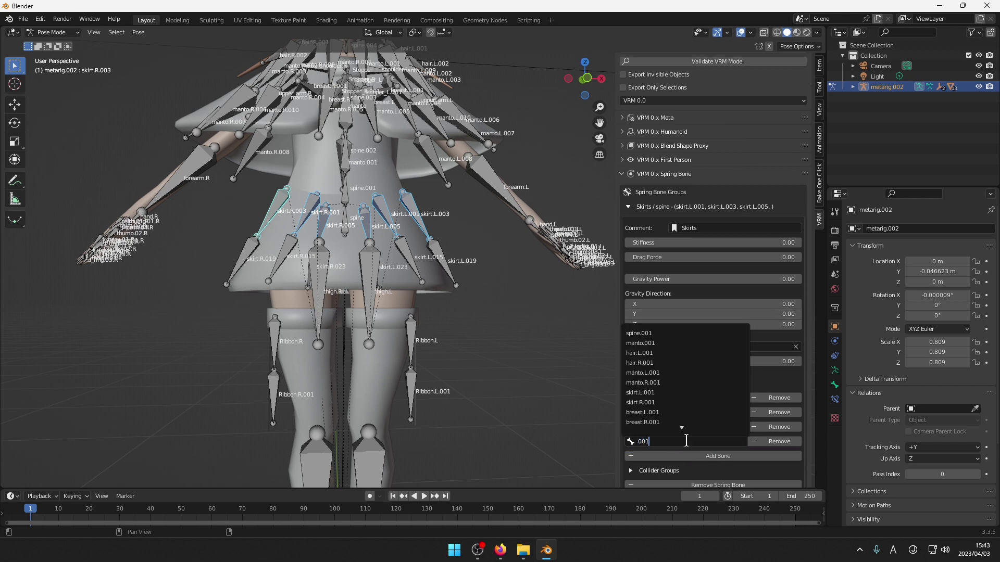
pyautogui.click(668, 403)
# Add the skirt.R.003 and skirt.R.005 bones to the Skirts spring bone group.
pyautogui.click(676, 453)
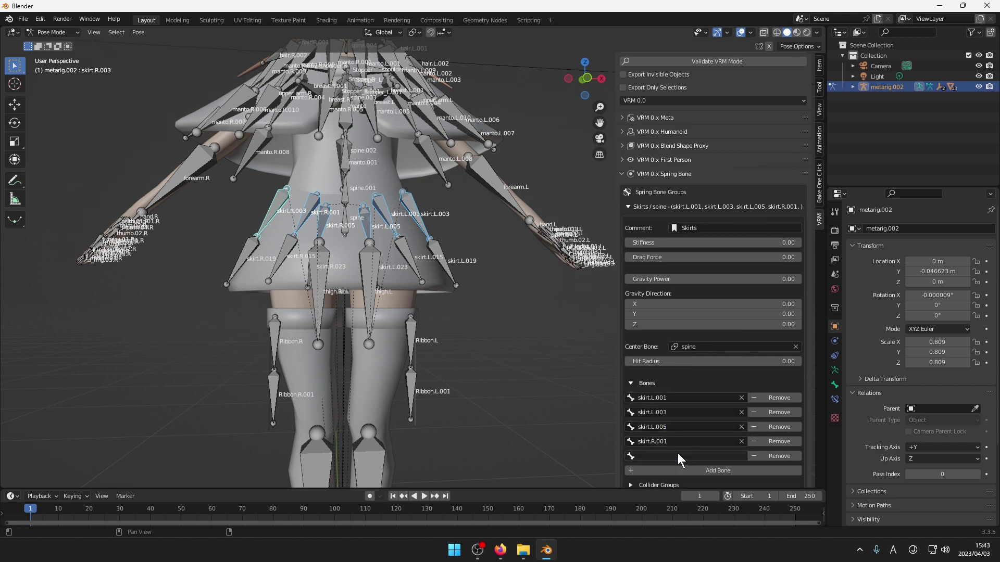
pyautogui.click(677, 456)
pyautogui.write('003')
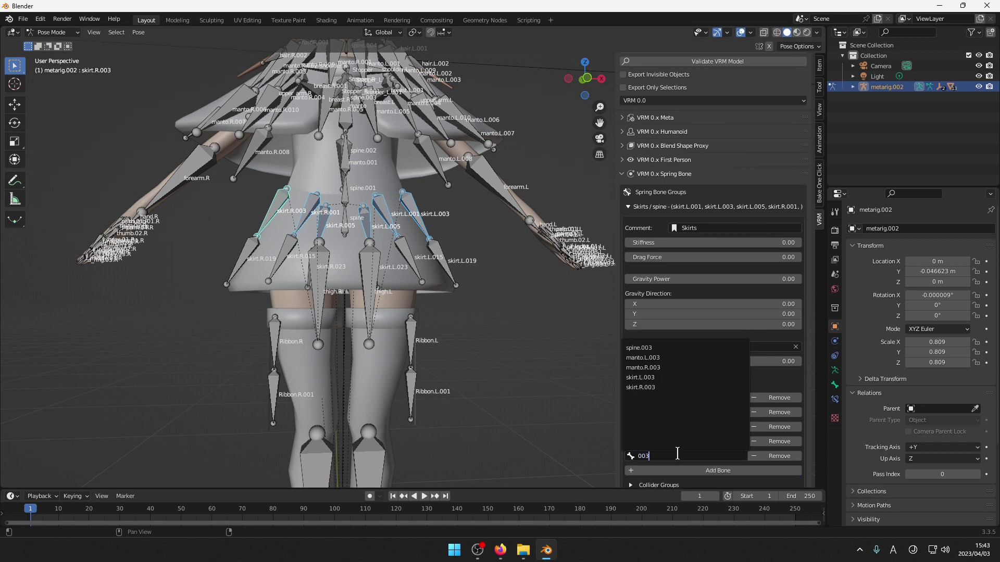
pyautogui.click(674, 385)
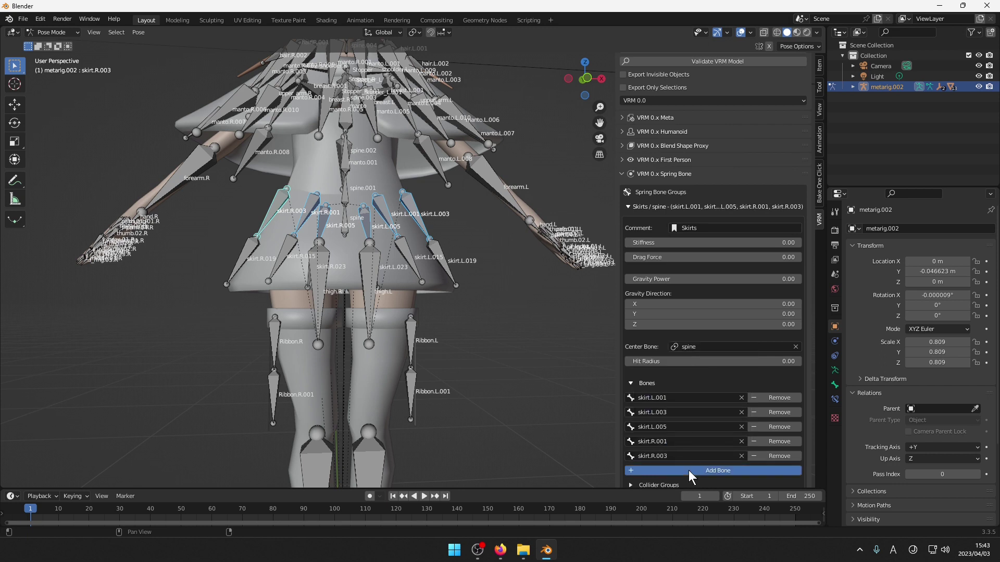
pyautogui.click(688, 470)
pyautogui.click(687, 469)
pyautogui.write('005')
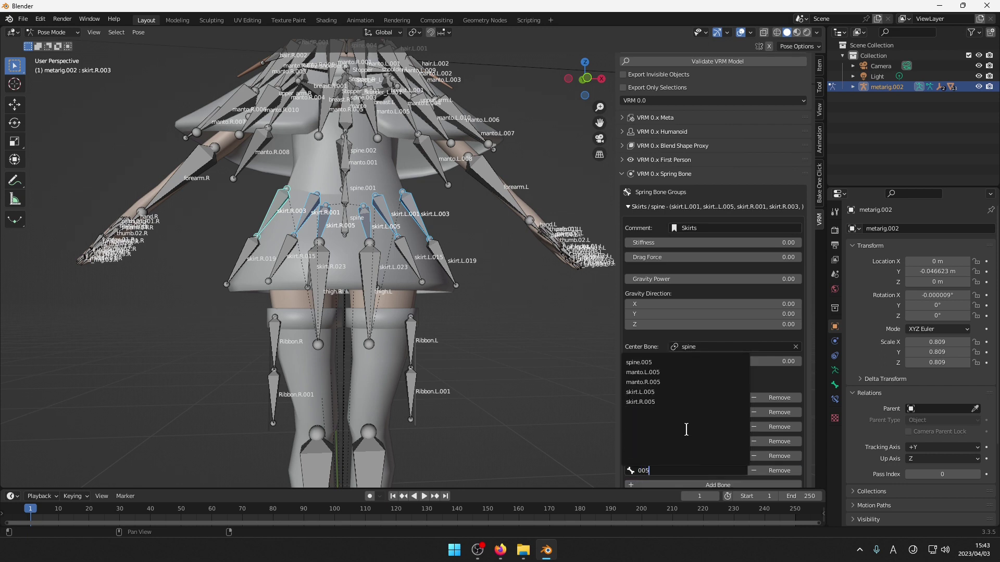
pyautogui.click(656, 402)
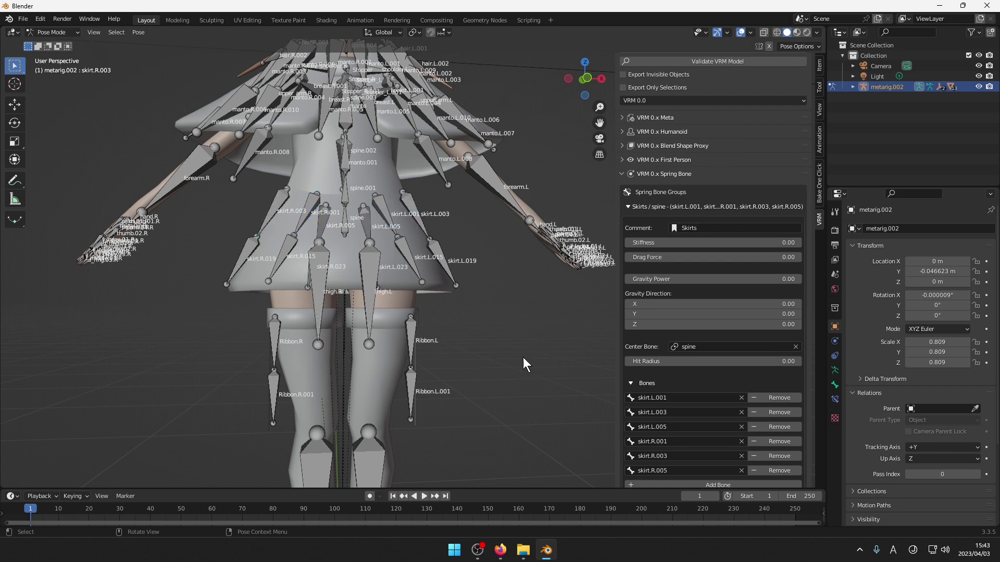
# Collapse the Skirts group and add a second spring bone group with the comment Manto.
pyautogui.moveTo(597, 123); pyautogui.dragTo(597, 137)
pyautogui.moveTo(585, 79); pyautogui.dragTo(557, 86)
pyautogui.scroll(-4, 814, 265)
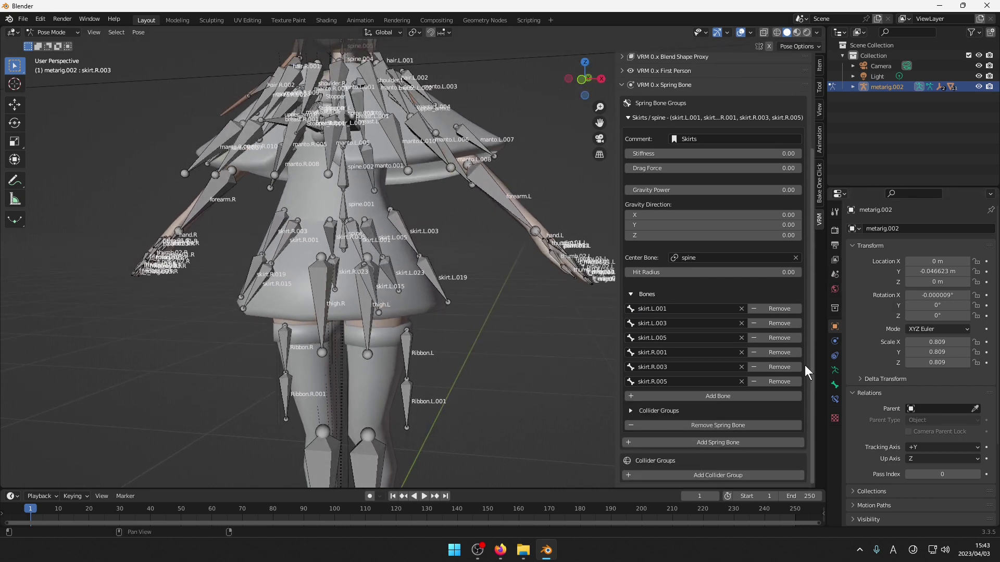
pyautogui.click(626, 118)
pyautogui.click(666, 249)
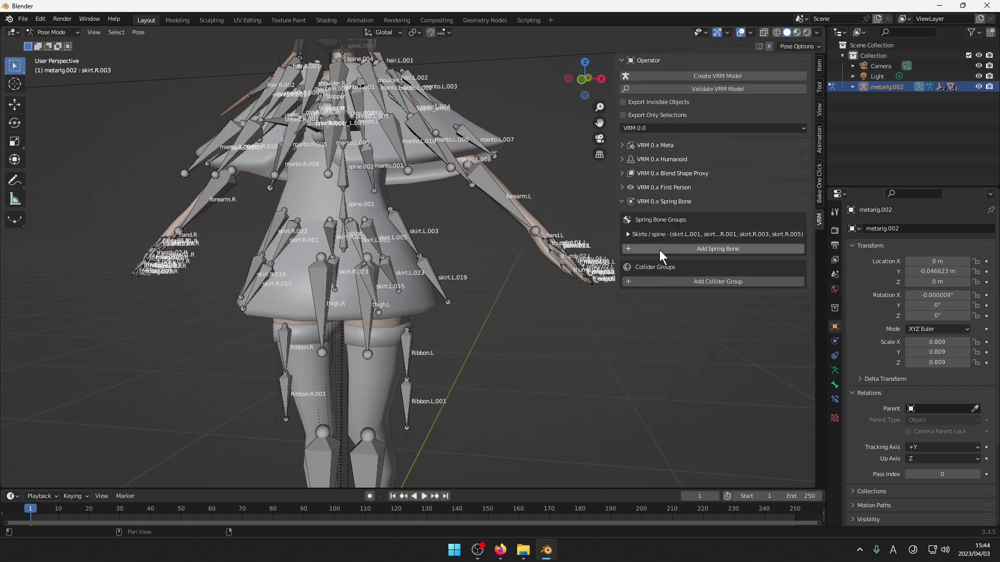
pyautogui.click(628, 249)
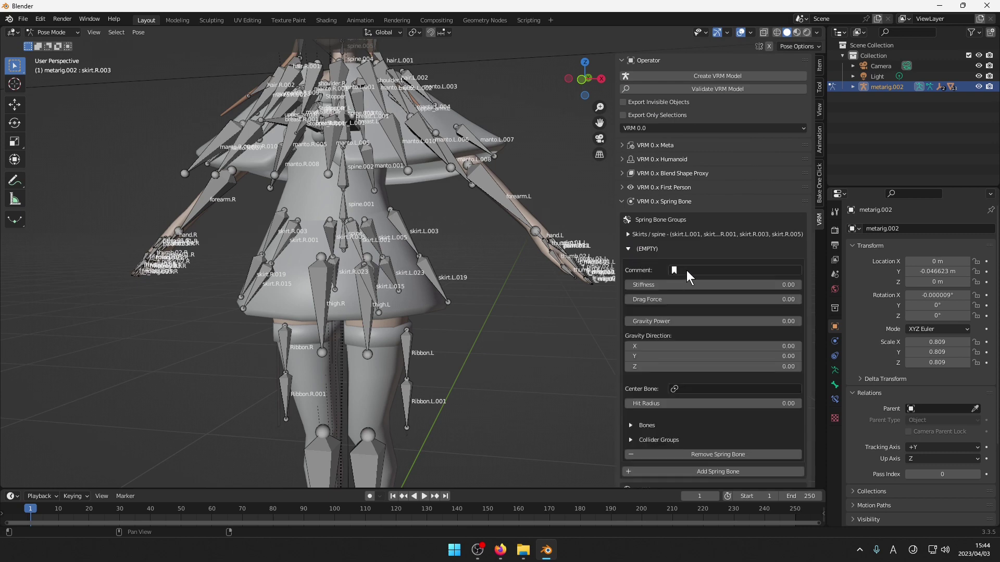
pyautogui.click(687, 270)
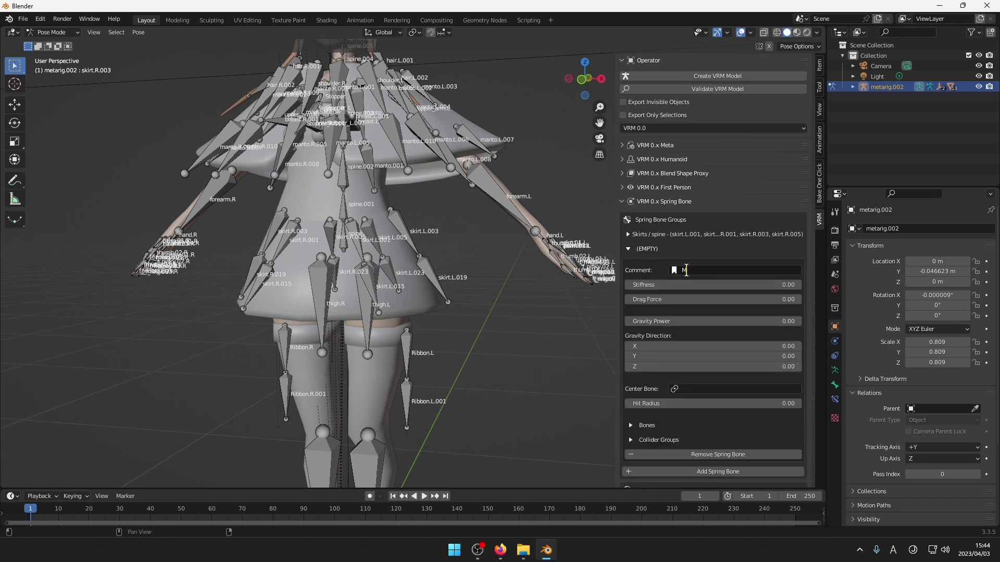
pyautogui.press('Return')
# Select the manto.L.004 bone at the character's left shoulder and view the cape bones from the front.
pyautogui.moveTo(600, 121); pyautogui.dragTo(605, 236)
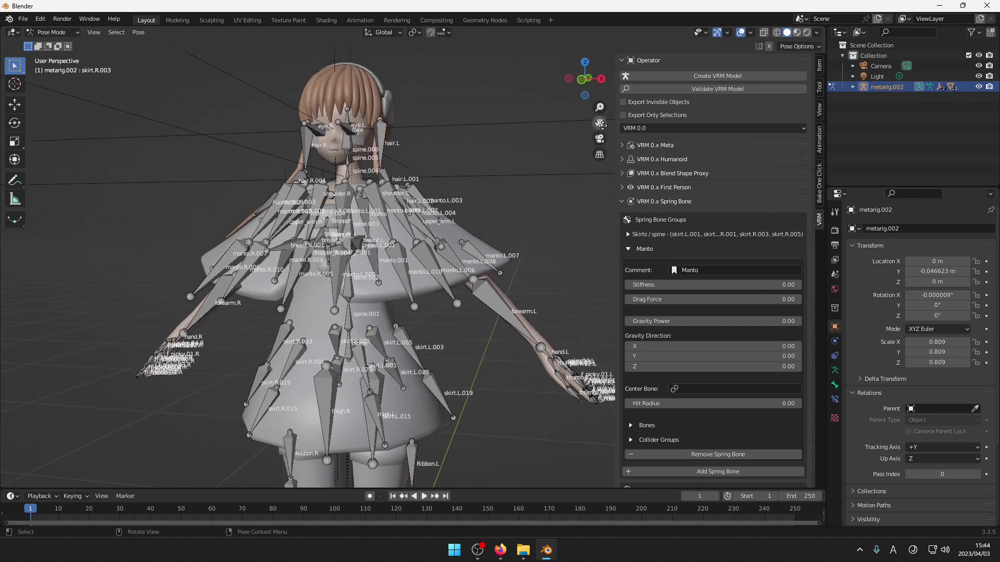
pyautogui.moveTo(599, 123); pyautogui.dragTo(599, 146)
pyautogui.moveTo(590, 96); pyautogui.dragTo(569, 152)
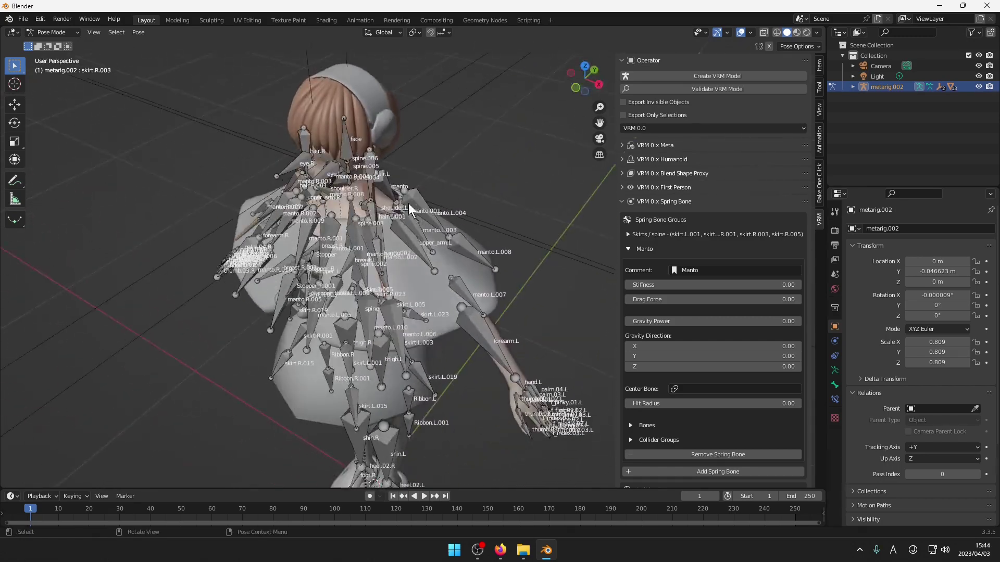
pyautogui.click(417, 200)
pyautogui.moveTo(584, 88); pyautogui.dragTo(625, 69)
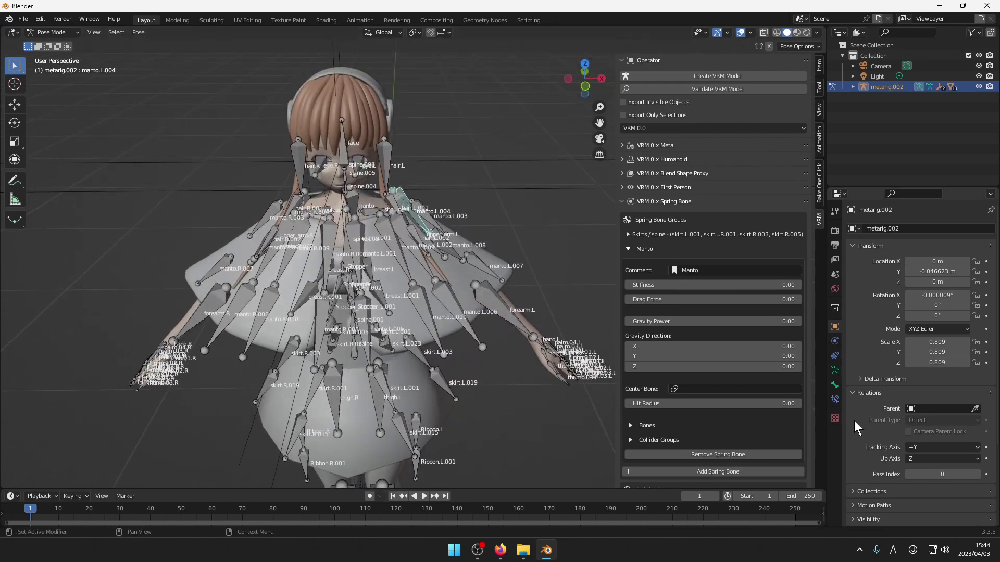
# Set the armature's viewport display to Stick and select a bone just below the neck.
pyautogui.click(834, 370)
pyautogui.click(937, 396)
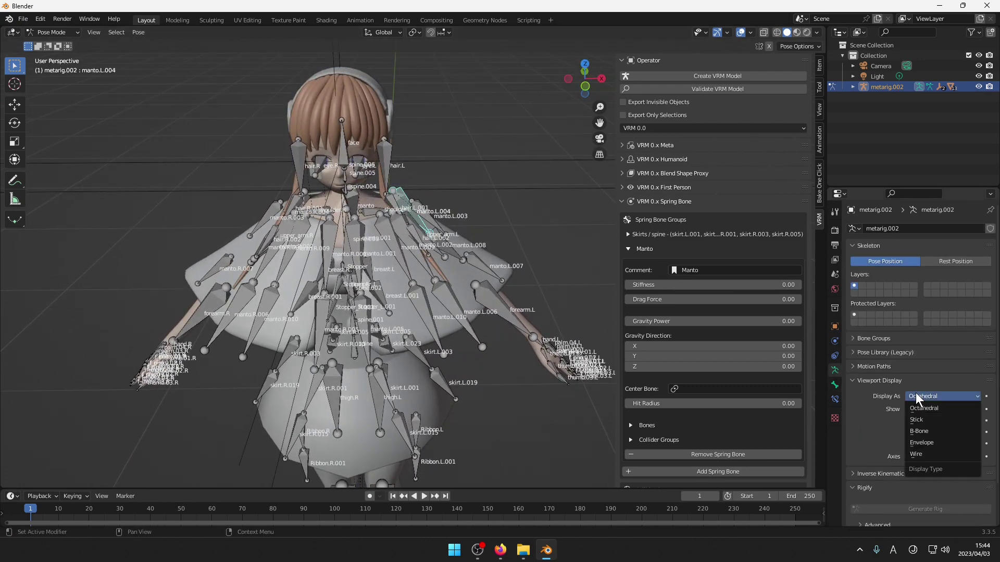
pyautogui.click(929, 411)
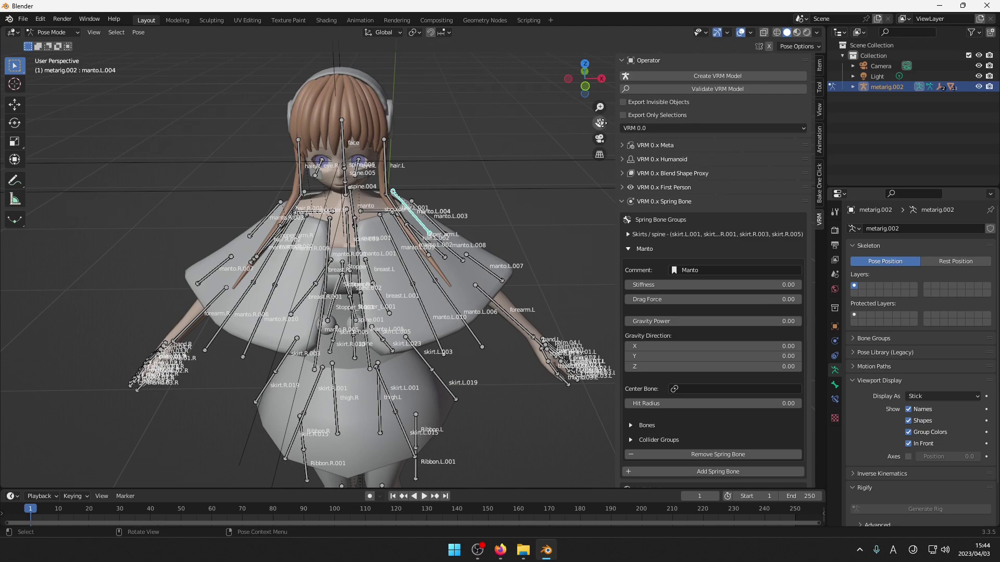
pyautogui.moveTo(600, 122); pyautogui.dragTo(597, 126)
pyautogui.moveTo(584, 87); pyautogui.dragTo(532, 131)
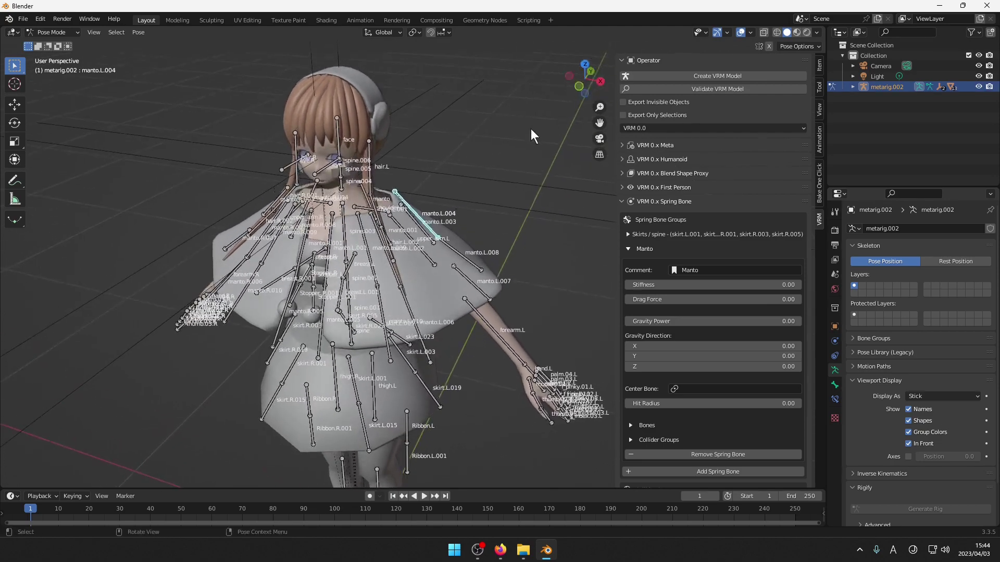
pyautogui.click(372, 225)
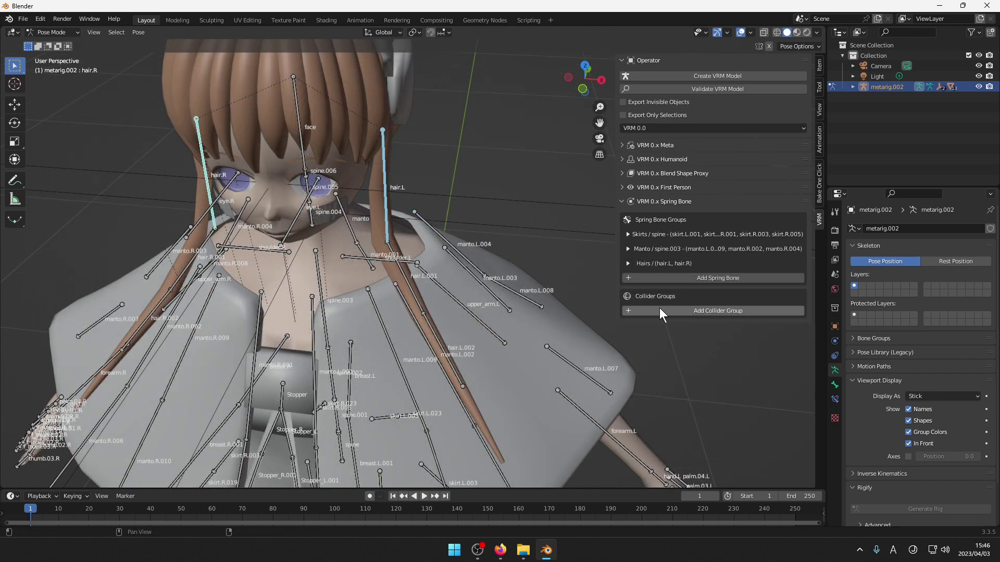
# Add a collider group in the VRM 0.x Spring Bone settings and set its bone to hand.L.
pyautogui.click(659, 308)
pyautogui.click(628, 311)
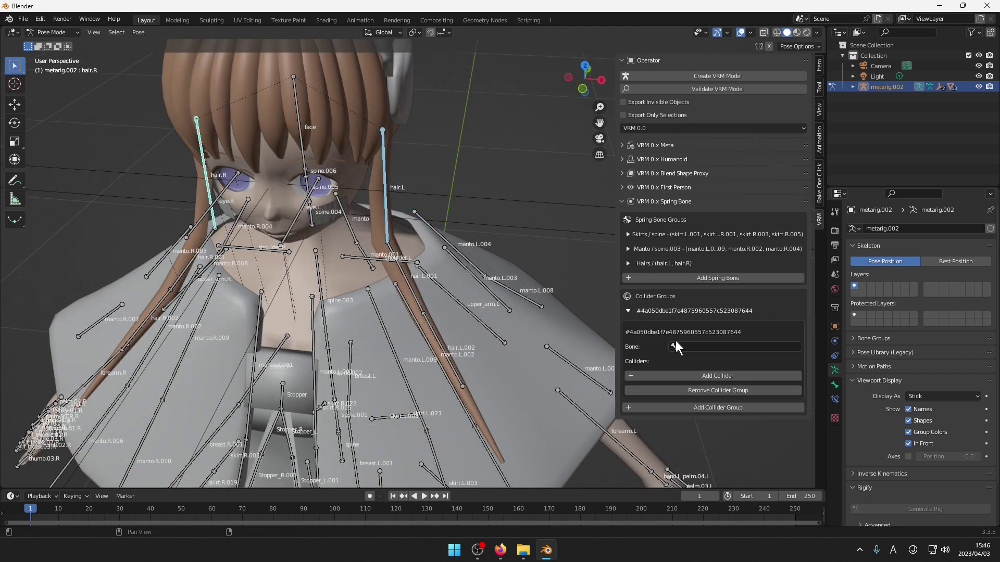
pyautogui.click(699, 346)
pyautogui.click(670, 333)
pyautogui.moveTo(586, 83); pyautogui.dragTo(577, 56)
pyautogui.moveTo(599, 123); pyautogui.dragTo(599, 150)
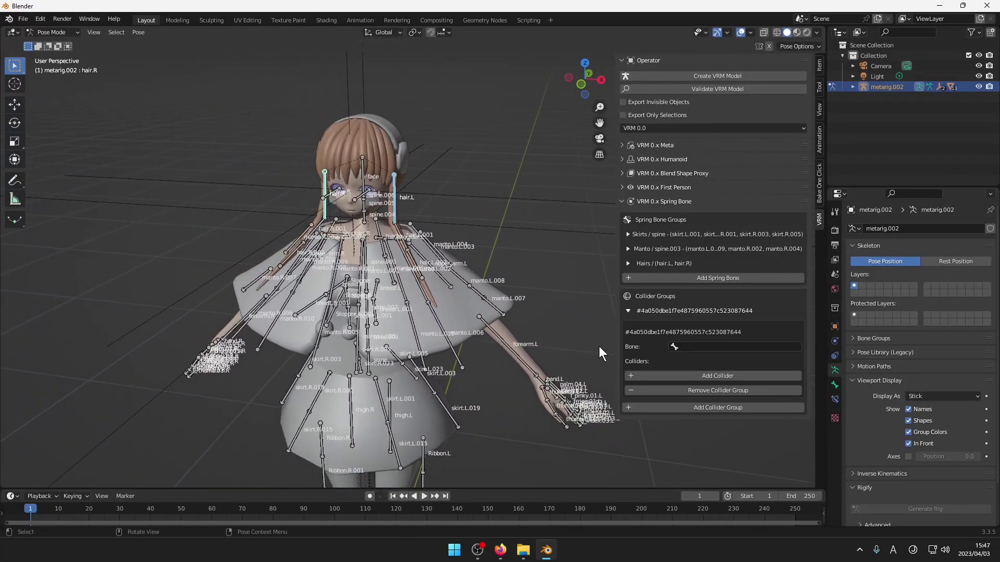
pyautogui.click(694, 346)
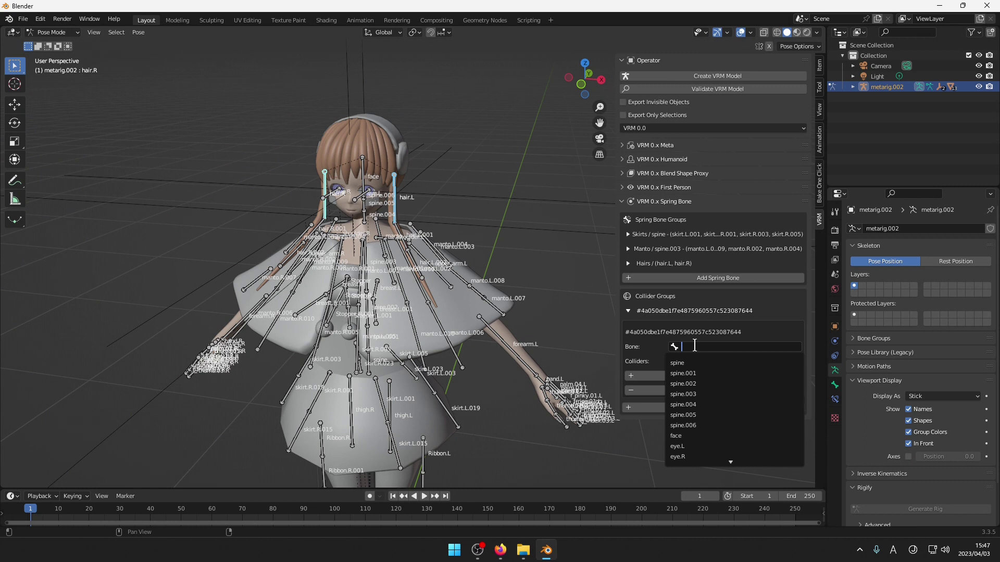
pyautogui.write('hand')
pyautogui.click(680, 363)
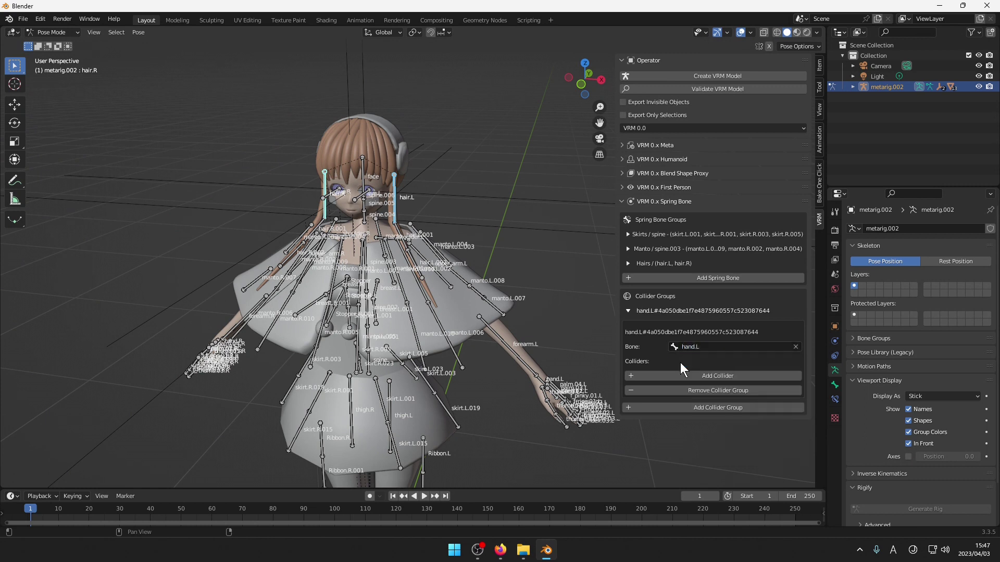
# Add a collider to the hand.L collider group and set its radius to 0.05 m.
pyautogui.click(676, 377)
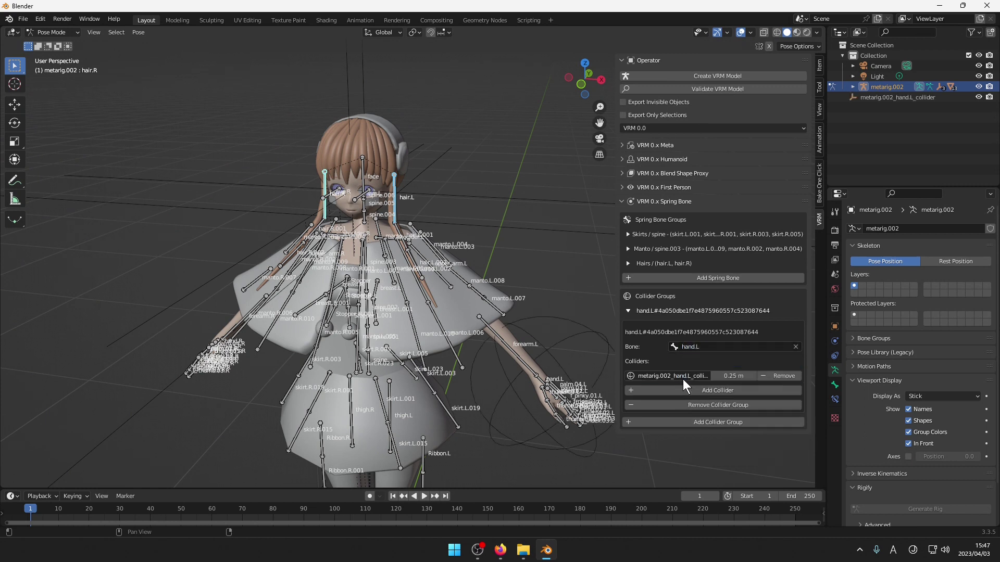
pyautogui.click(733, 376)
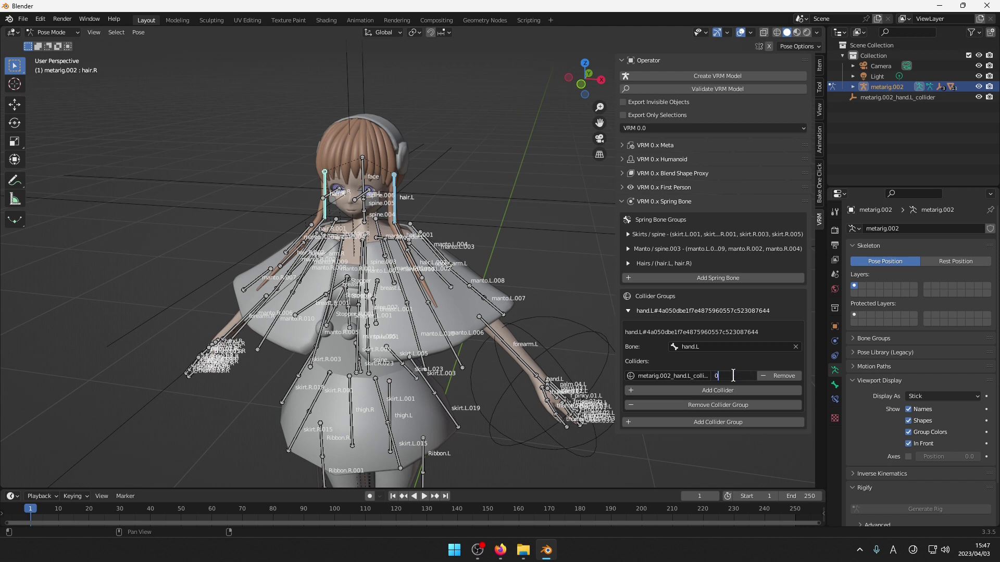
pyautogui.press('Return')
pyautogui.click(733, 376)
pyautogui.write('0.05')
pyautogui.press('Return')
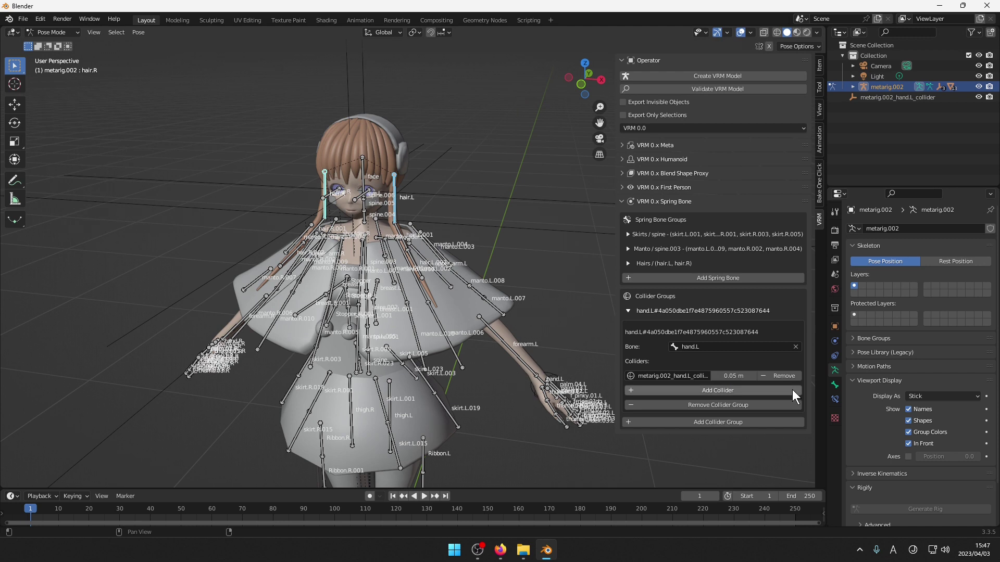
# Set the radius of the hand.L collider to 0.075 m.
pyautogui.click(725, 376)
pyautogui.click(724, 376)
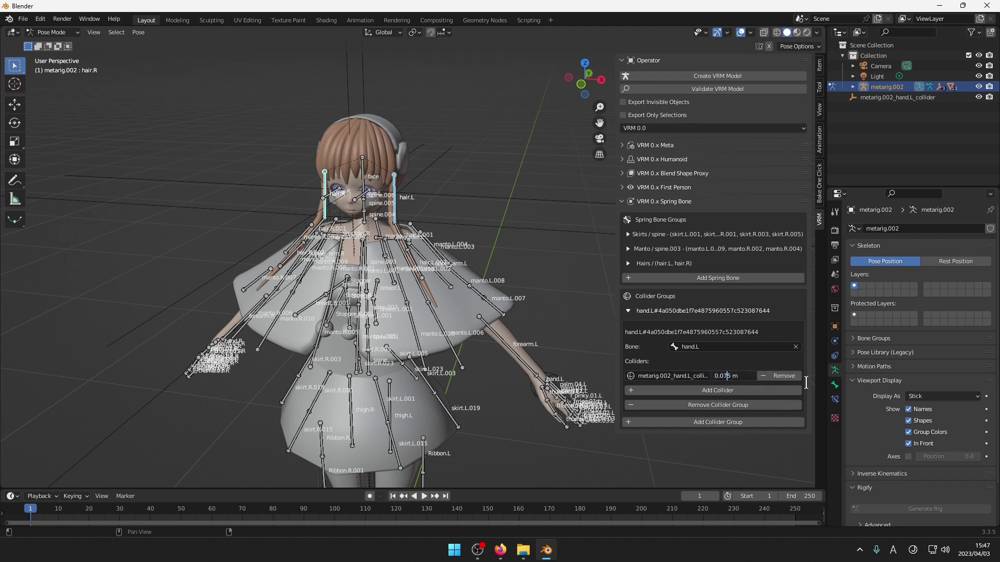
pyautogui.press('Return')
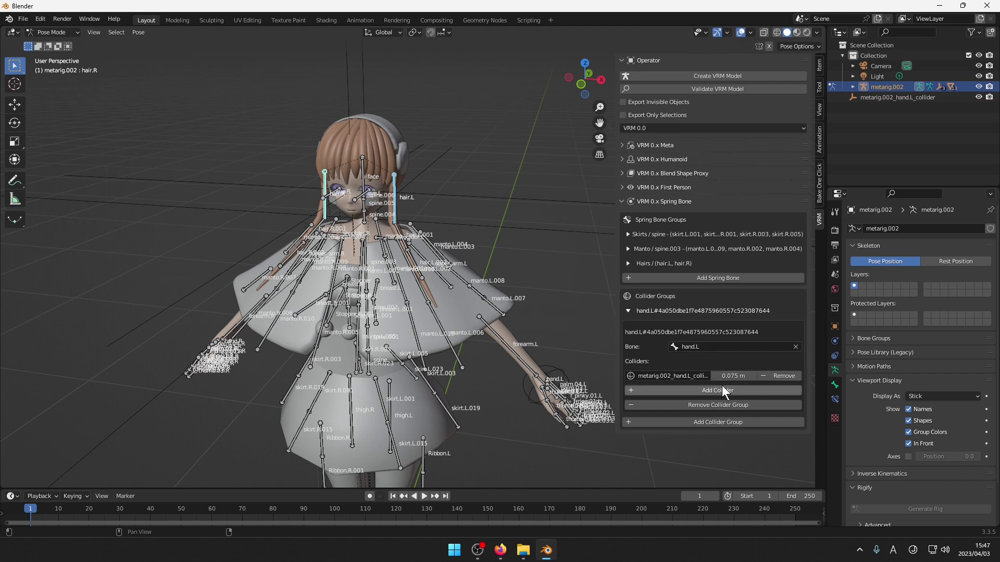
# Add a second collider group in the VRM 0.x Spring Bone settings and set its bone to hand.R.
pyautogui.click(704, 418)
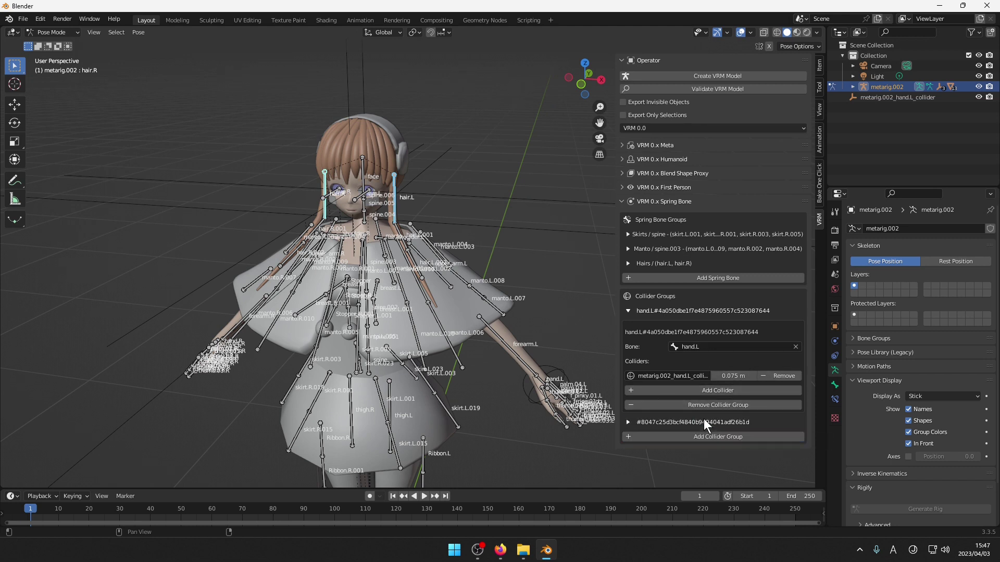
pyautogui.click(636, 419)
pyautogui.click(691, 457)
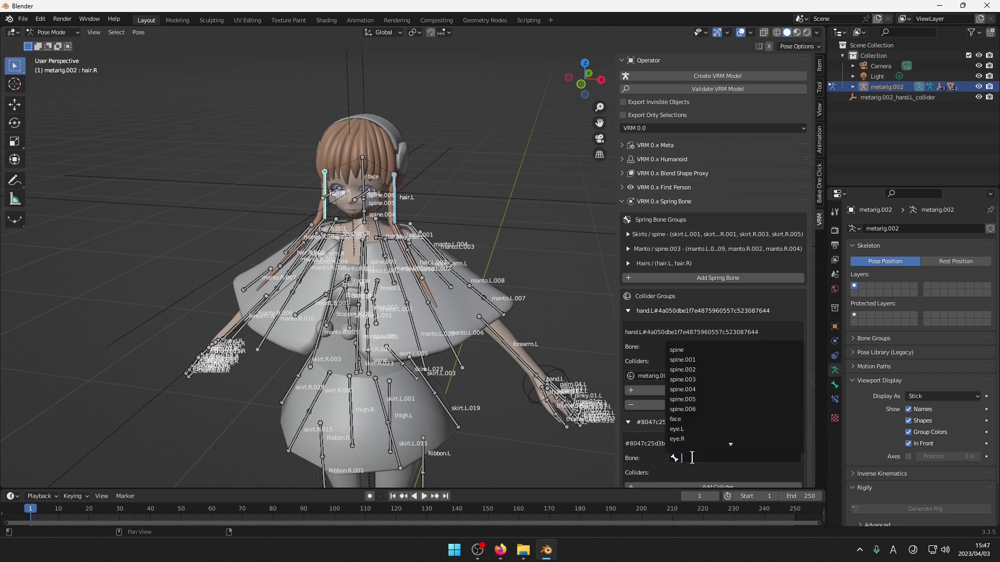
pyautogui.write('hand')
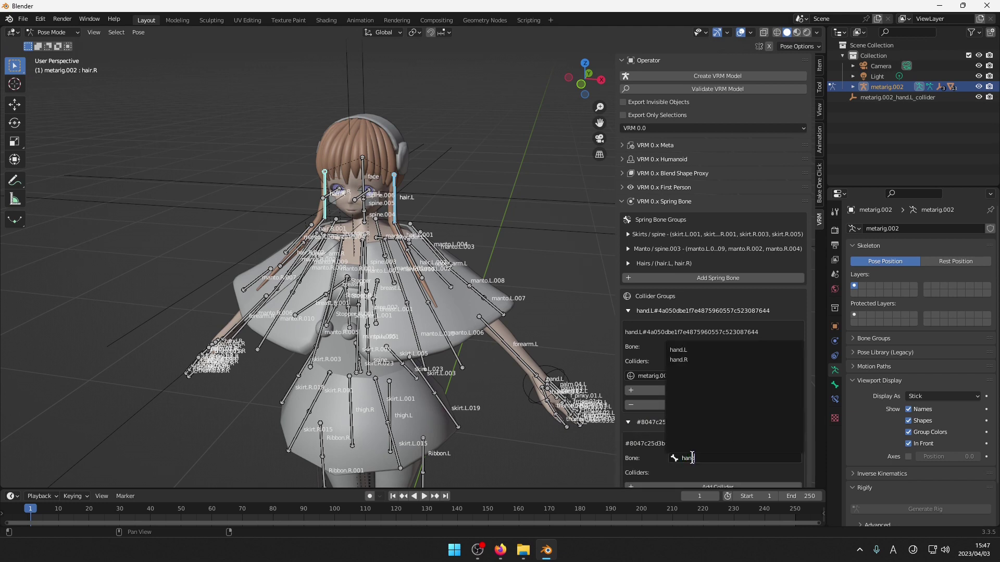
pyautogui.click(692, 361)
# Add a collider to the hand.R collider group and set its radius to 0.075 m.
pyautogui.scroll(-2, 754, 429)
pyautogui.click(735, 442)
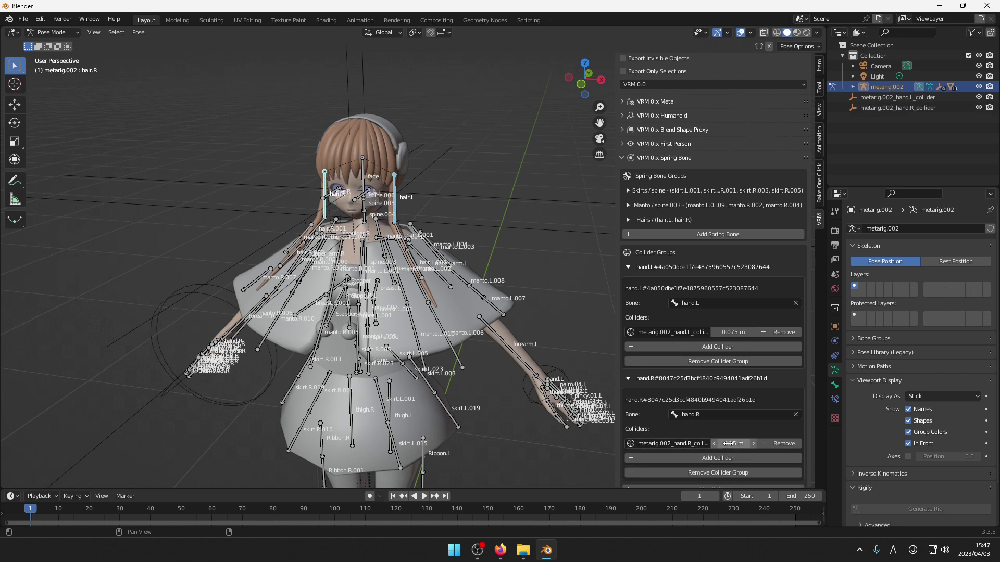
pyautogui.click(728, 443)
pyautogui.press('Return')
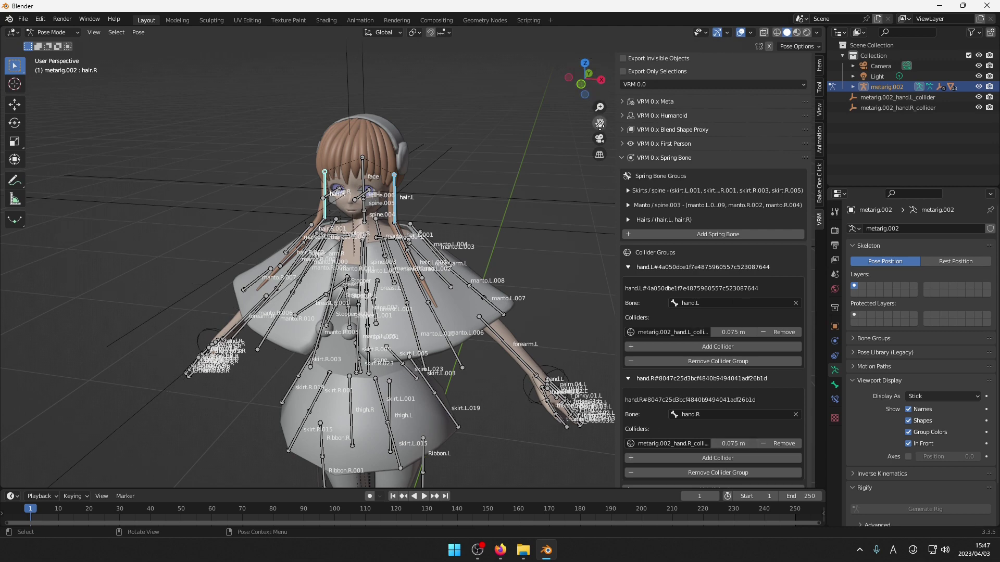
# Save the Blender file as untitled.blend in the root of drive D.
pyautogui.moveTo(589, 88); pyautogui.dragTo(596, 80)
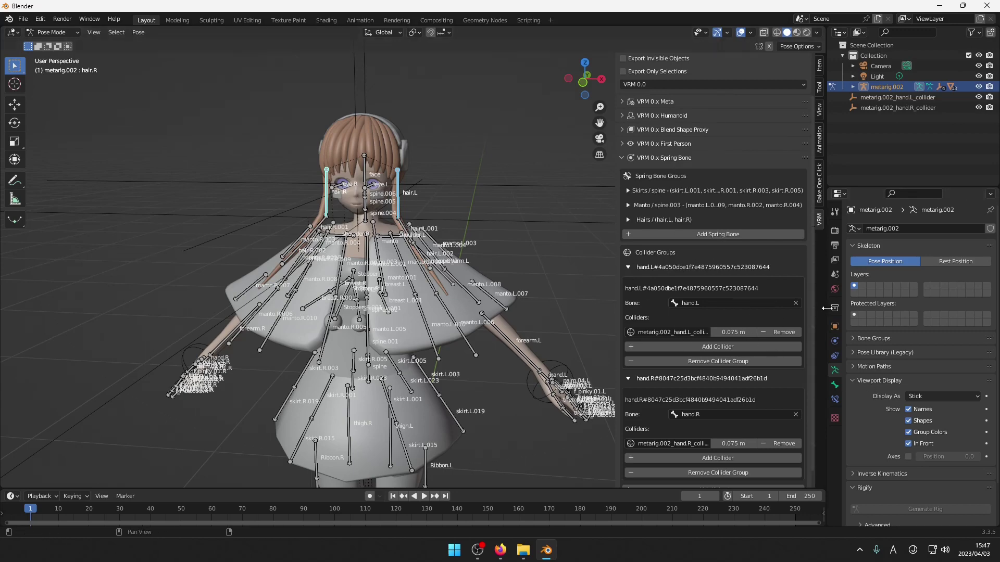
pyautogui.moveTo(813, 308); pyautogui.dragTo(811, 245)
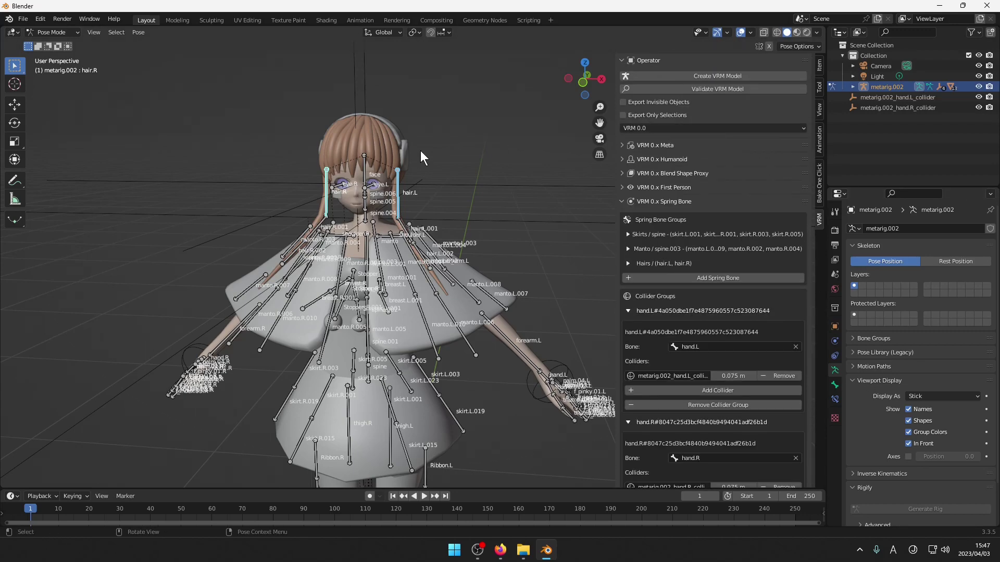
pyautogui.click(22, 19)
pyautogui.click(81, 95)
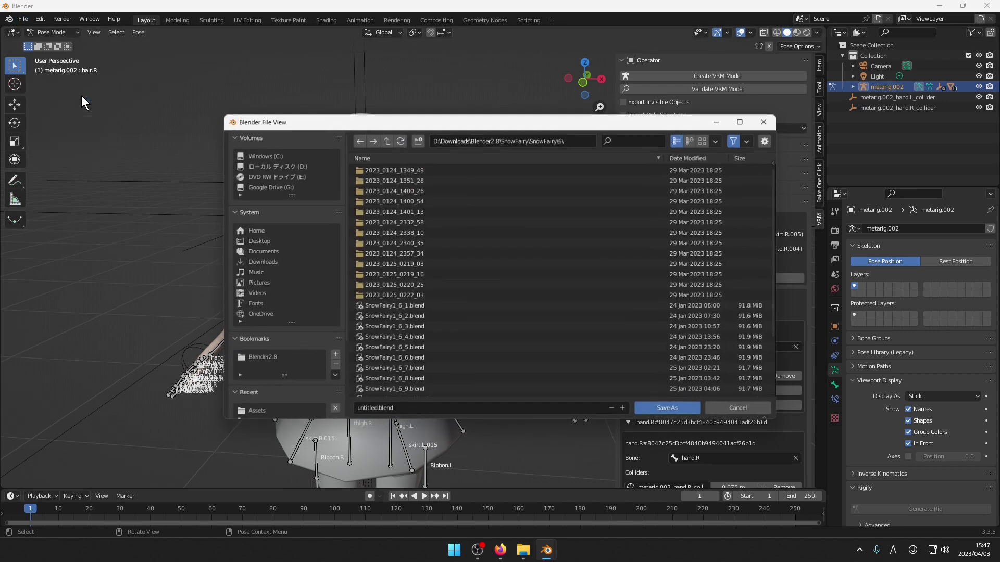
pyautogui.click(279, 168)
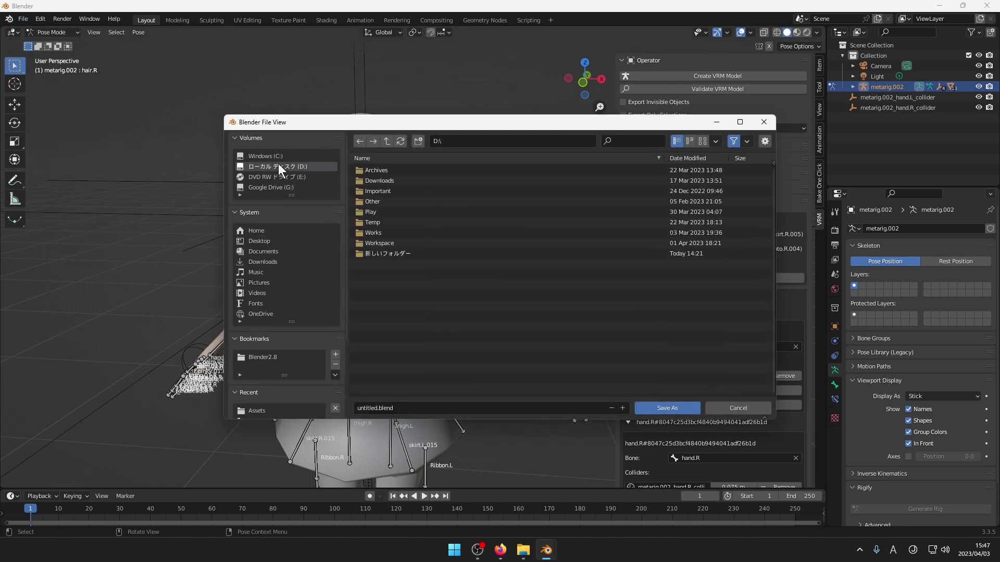
pyautogui.click(666, 408)
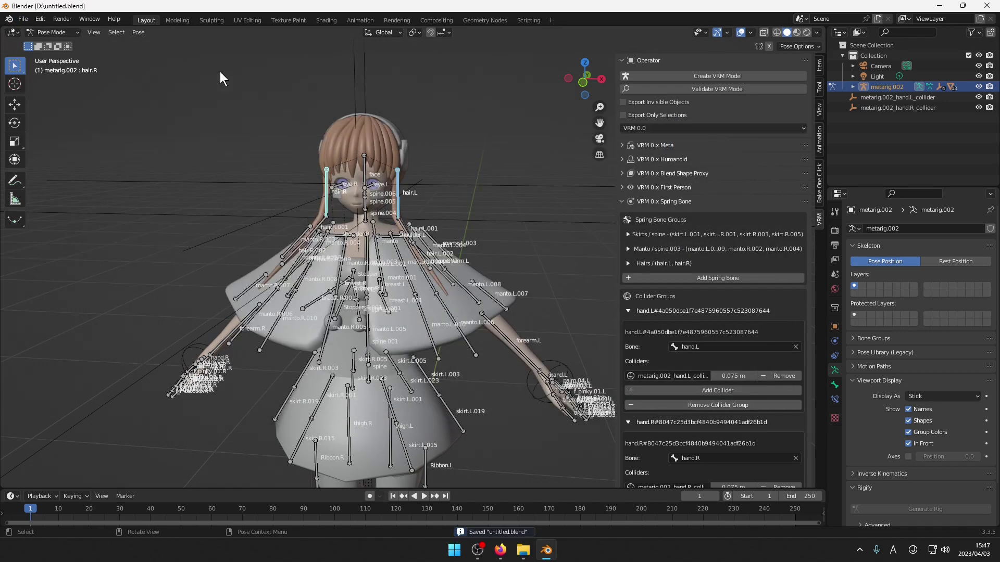
# Switch the armature to Object Mode and select the whole hierarchy of metarig.002.
pyautogui.click(68, 34)
pyautogui.click(67, 44)
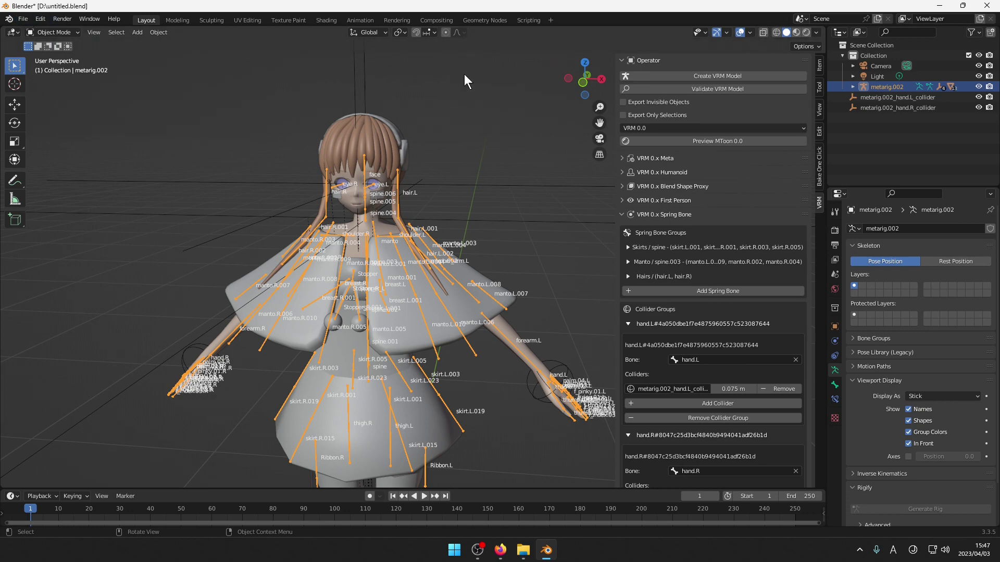
pyautogui.rightClick(874, 86)
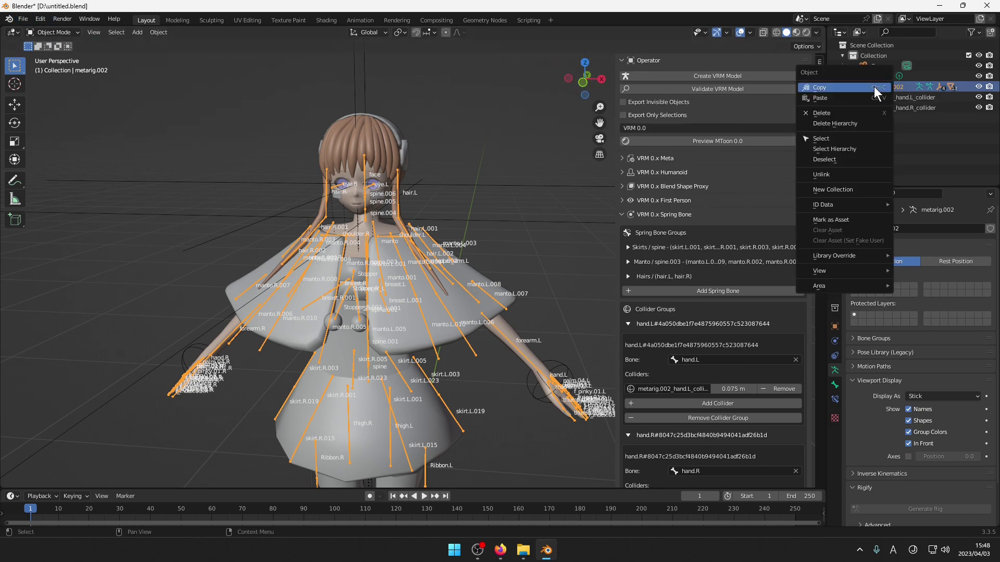
pyautogui.click(861, 145)
# Export the selected hierarchy to drive D as untitled.vrm with Export Only Selections enabled.
pyautogui.click(23, 19)
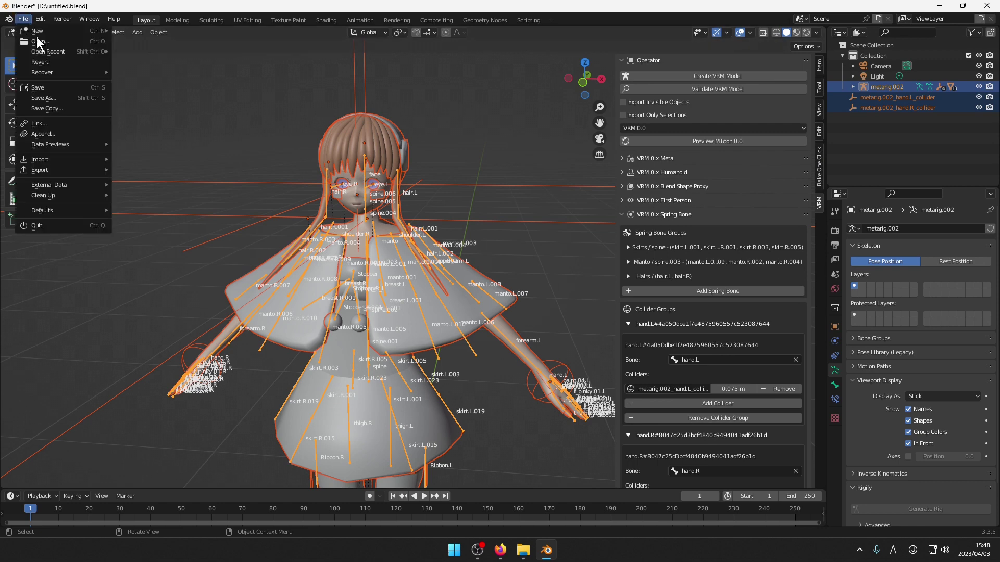
pyautogui.click(24, 20)
pyautogui.moveTo(58, 168)
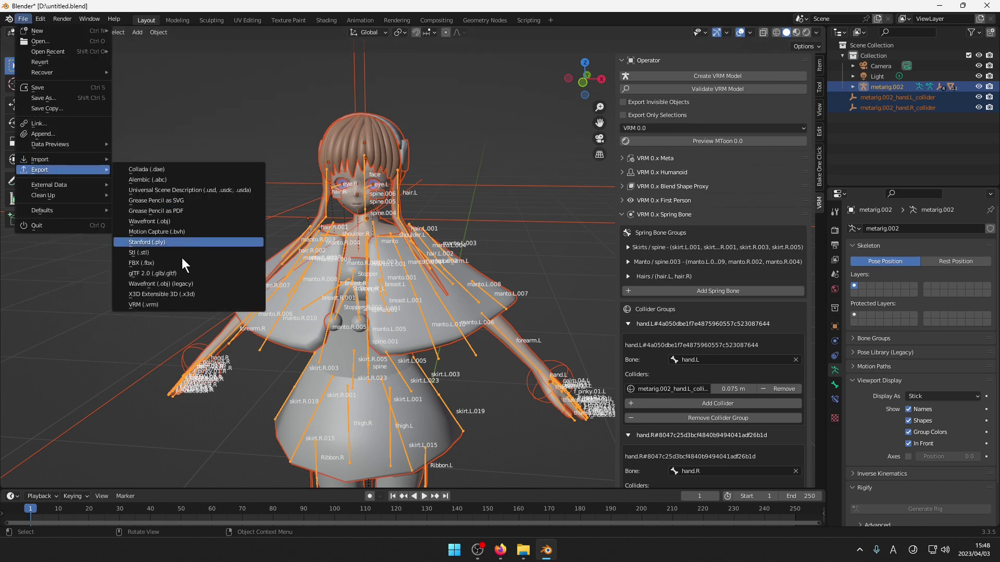
pyautogui.click(177, 304)
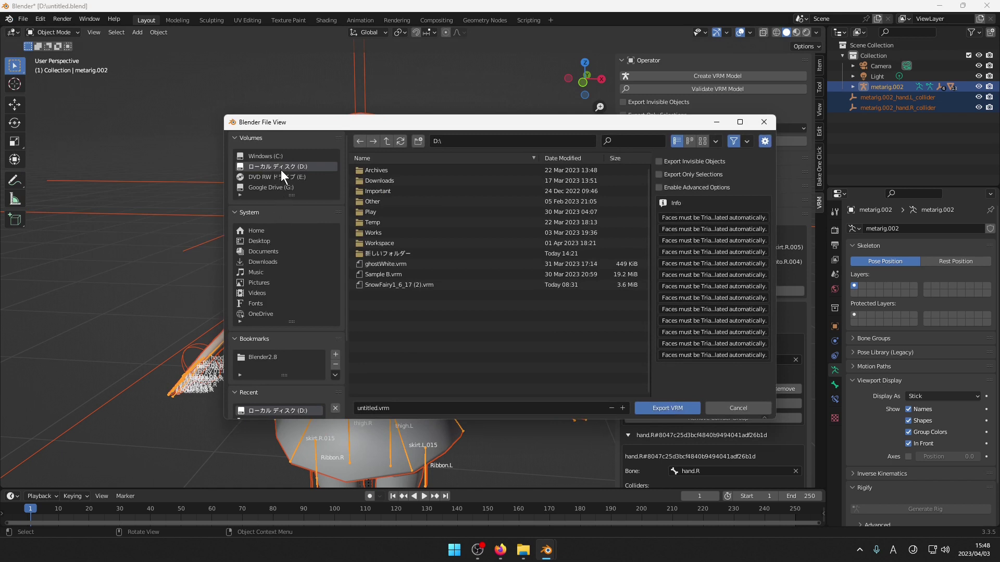
pyautogui.click(715, 174)
pyautogui.click(667, 408)
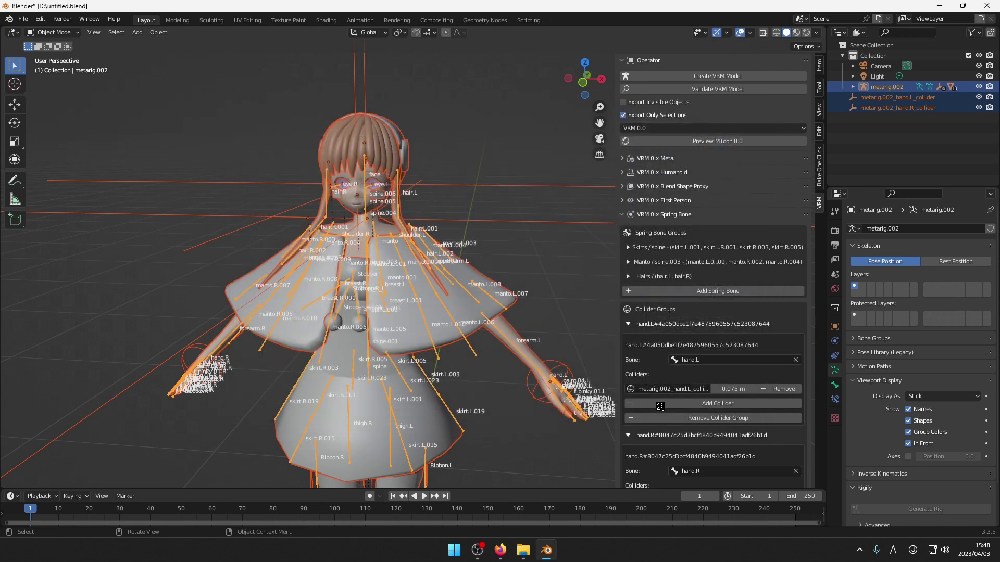
# Switch to File Explorer and open the VRM folder inside Downloads on drive D.
pyautogui.click(454, 551)
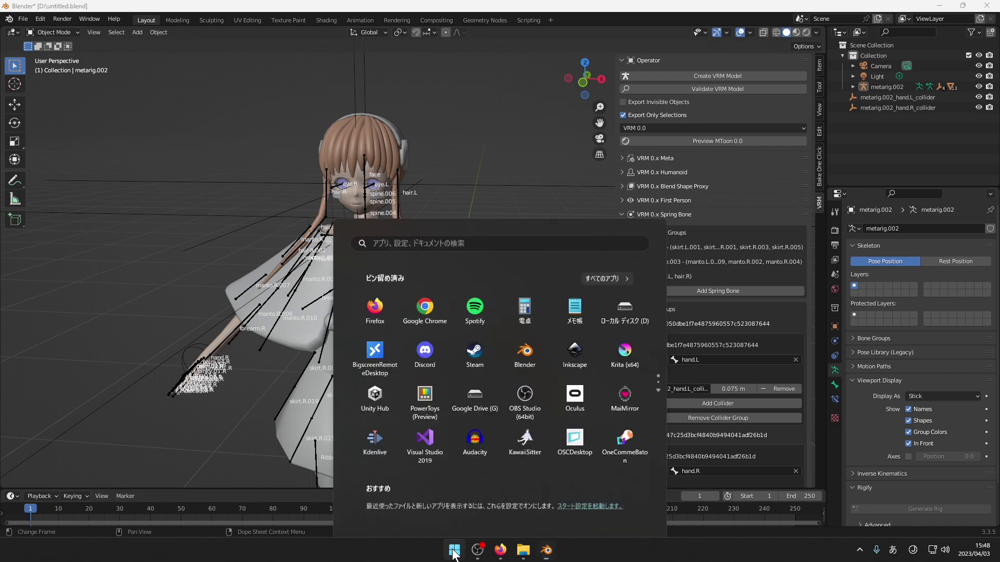
pyautogui.click(626, 270)
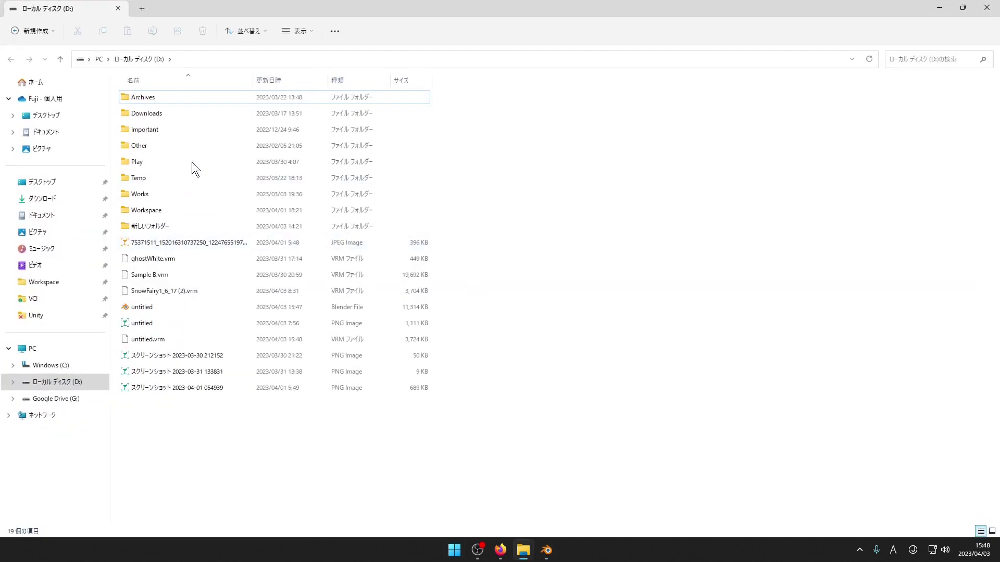
pyautogui.doubleClick(179, 112)
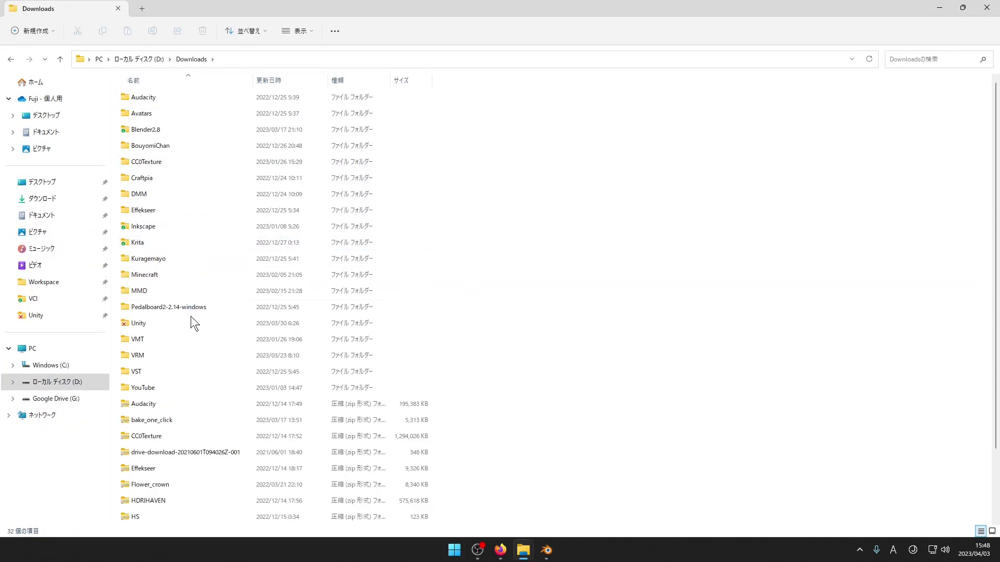
pyautogui.doubleClick(190, 359)
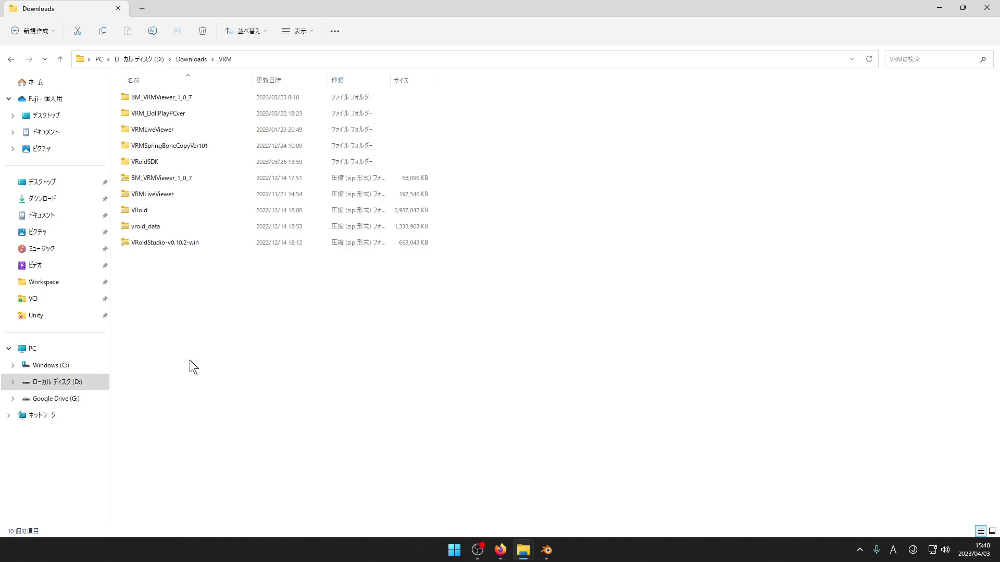
pyautogui.doubleClick(205, 130)
pyautogui.doubleClick(164, 102)
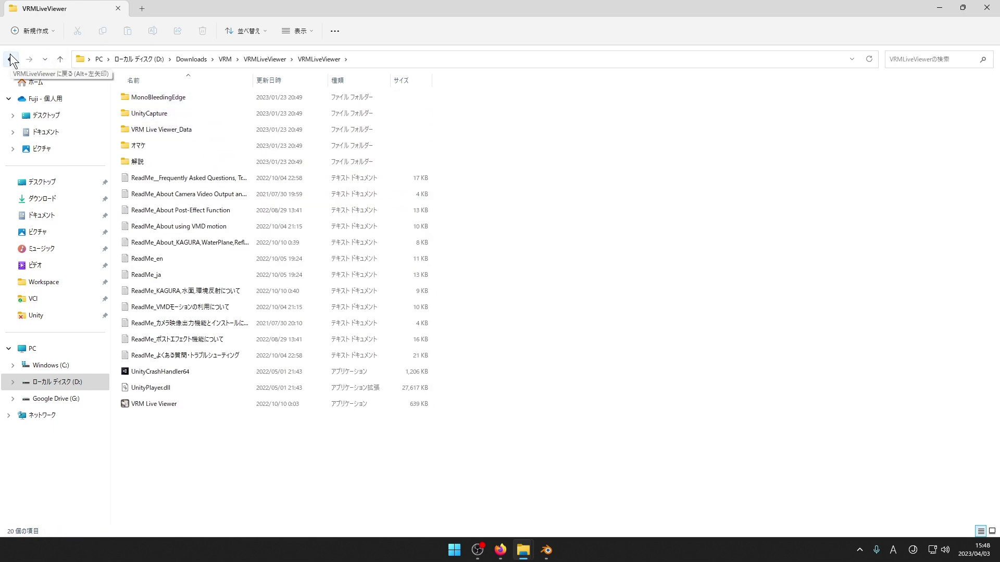
pyautogui.click(11, 59)
pyautogui.click(11, 59)
# Launch VRMViewer from the nested BM_VRMViewer_1_0_7 folder and close the File Explorer window.
pyautogui.doubleClick(139, 97)
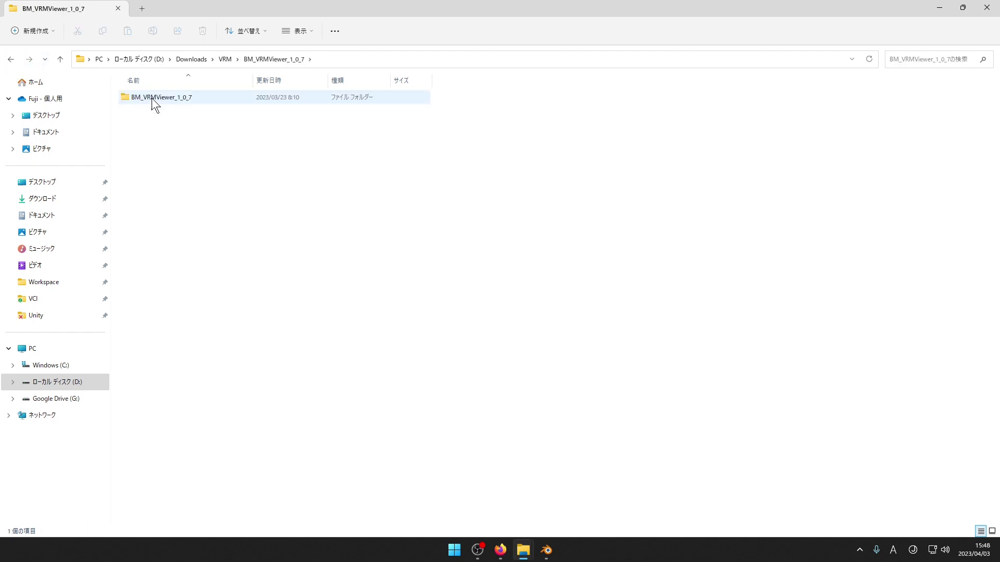
pyautogui.doubleClick(152, 98)
pyautogui.doubleClick(167, 177)
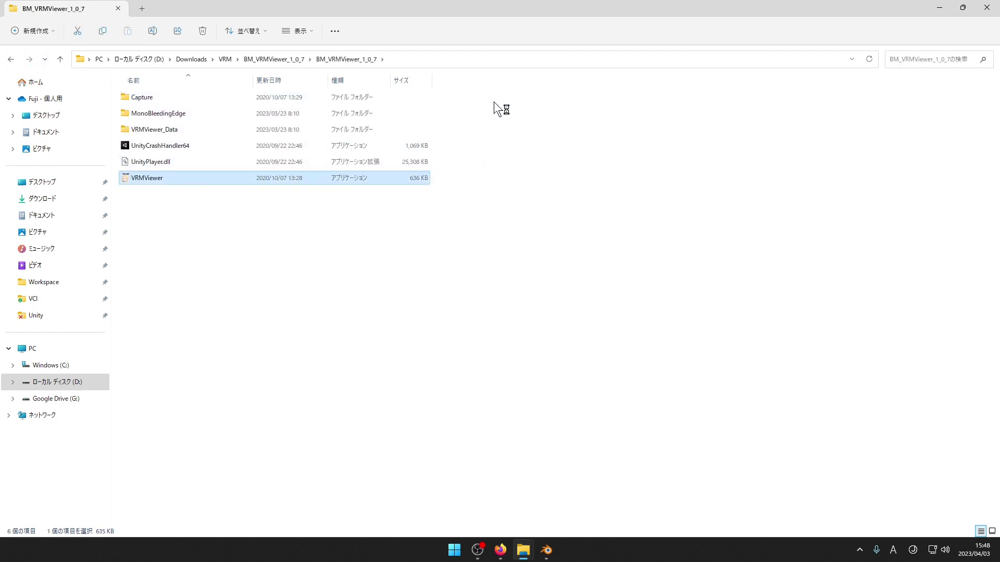
pyautogui.click(986, 7)
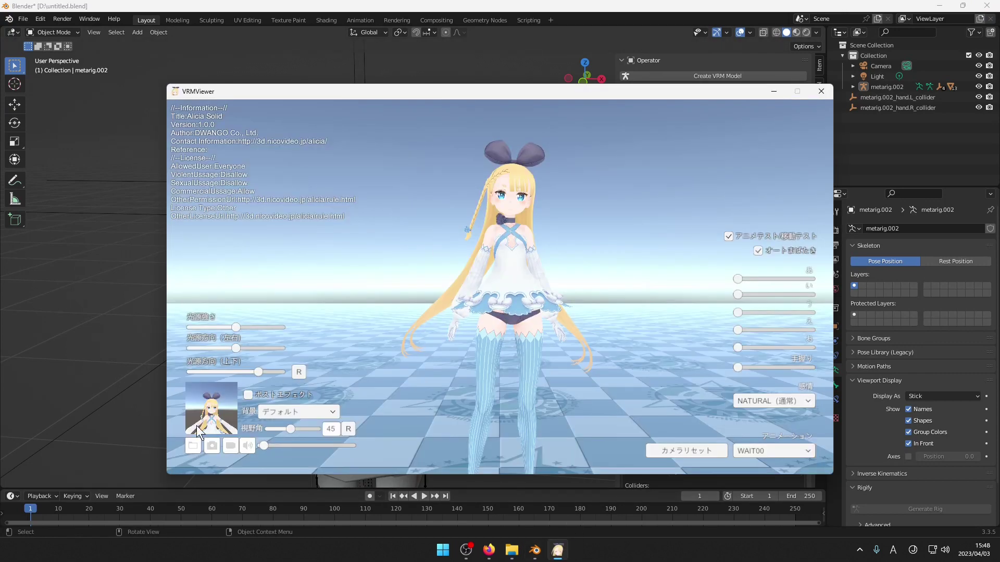
# Load the exported VRM file into VRMViewer and inspect the animated character from several sides.
pyautogui.click(193, 446)
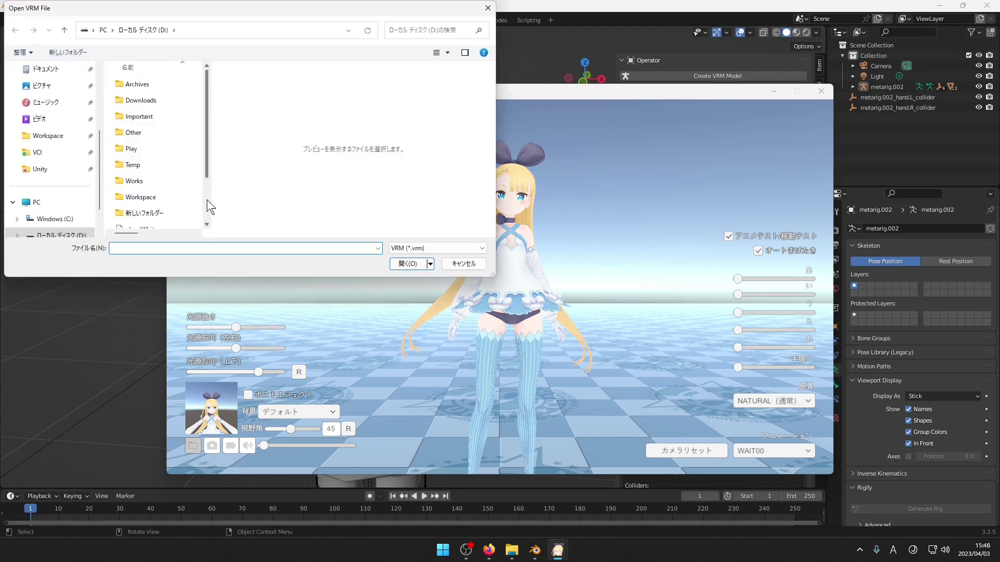
pyautogui.doubleClick(162, 221)
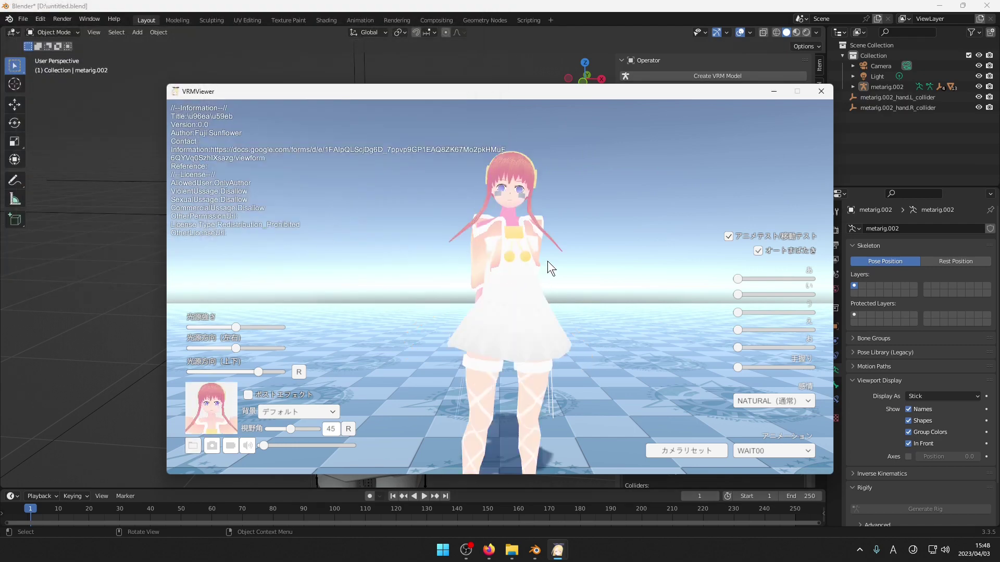
pyautogui.moveTo(548, 261); pyautogui.dragTo(466, 292, button='right')
pyautogui.moveTo(615, 323); pyautogui.dragTo(530, 286, button='right')
pyautogui.moveTo(418, 298); pyautogui.dragTo(543, 308, button='right')
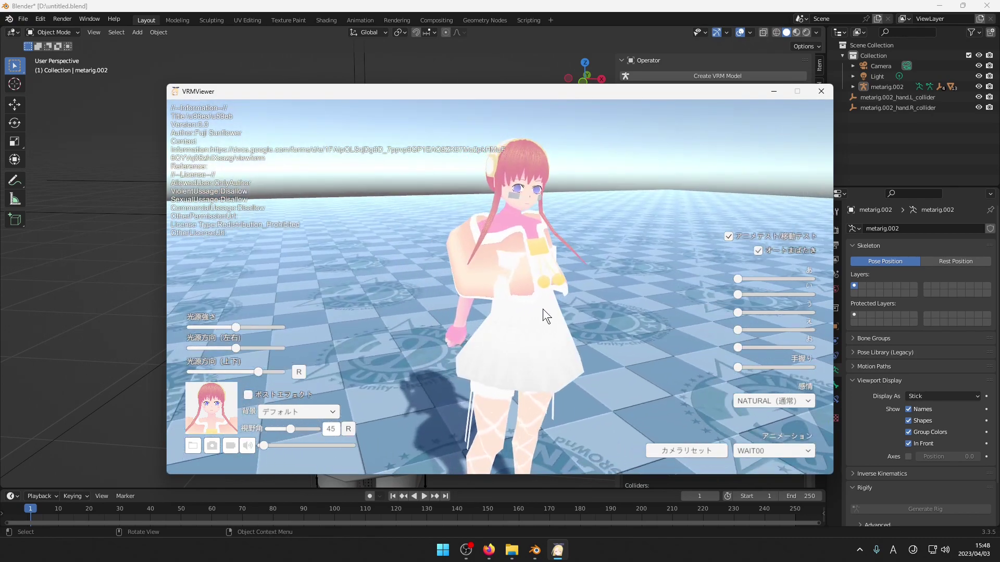
# Switch back to Blender, select the Body mesh and examine the settings of its Skin material.
pyautogui.click(150, 304)
pyautogui.click(514, 333)
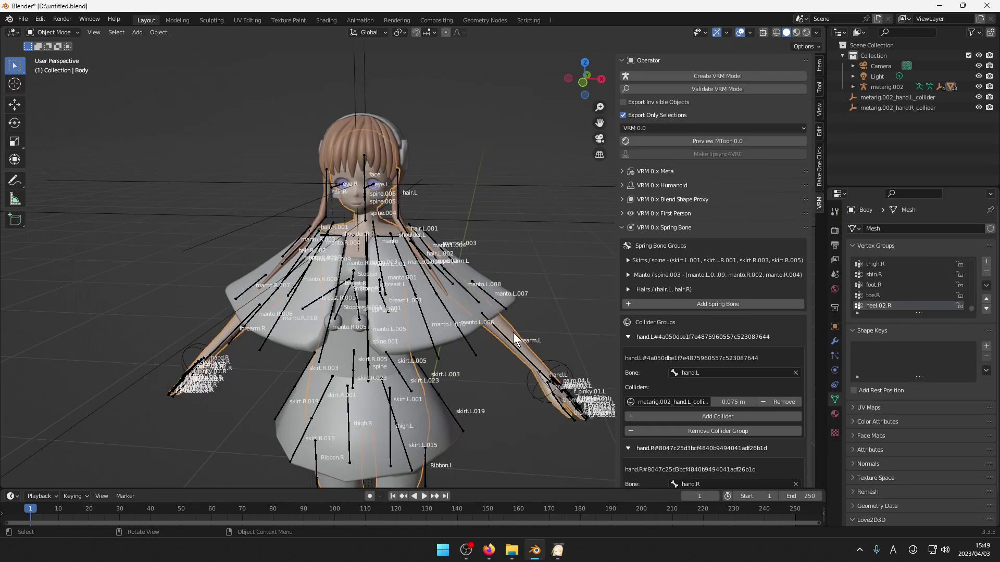
pyautogui.click(834, 415)
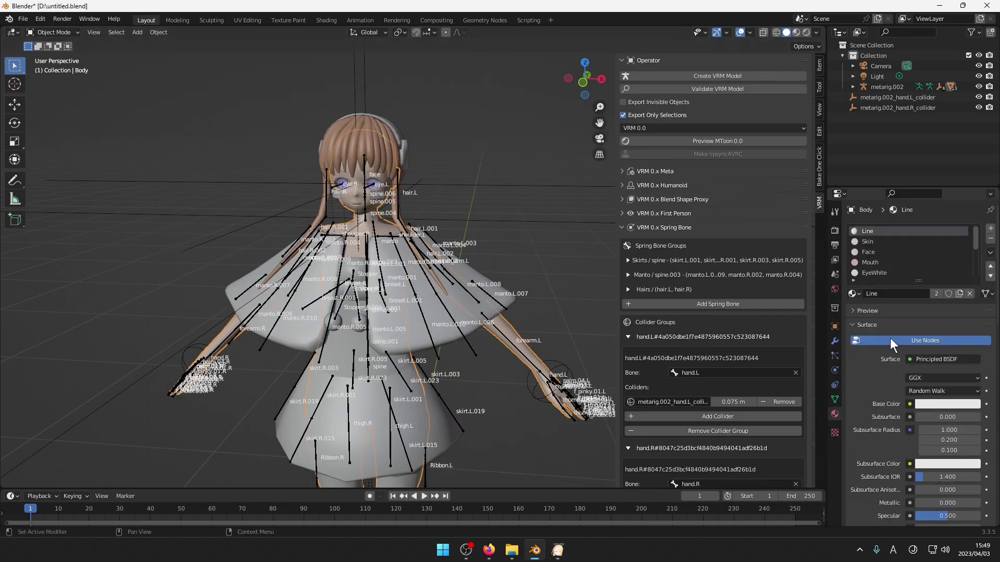
pyautogui.click(892, 240)
pyautogui.moveTo(996, 281); pyautogui.dragTo(998, 419)
pyautogui.moveTo(997, 377); pyautogui.dragTo(998, 269)
pyautogui.moveTo(995, 326); pyautogui.dragTo(998, 497)
# Examine the Body mesh's UV maps UVMap, Original and Original.001 in the UV Editing workspace.
pyautogui.click(835, 400)
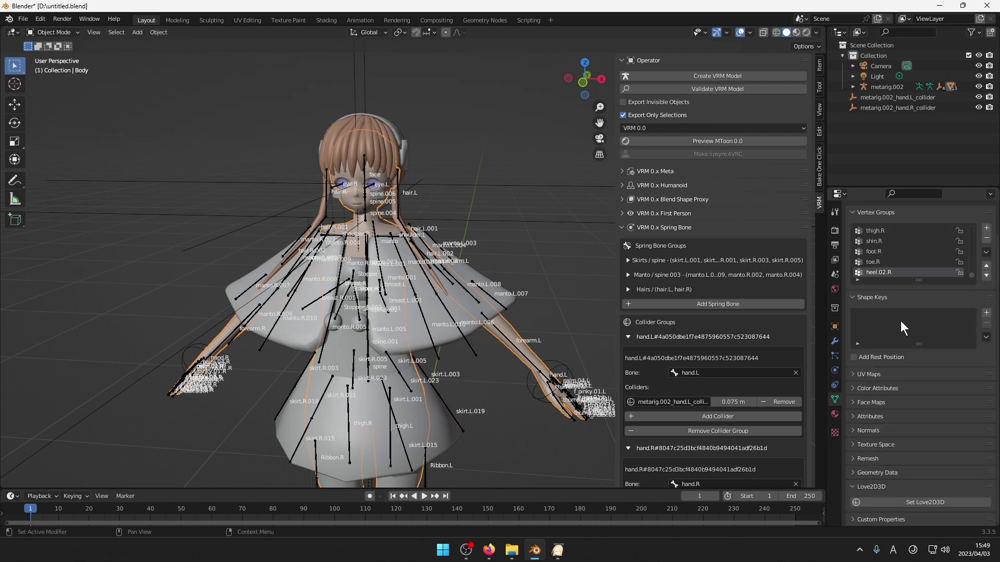
pyautogui.click(878, 377)
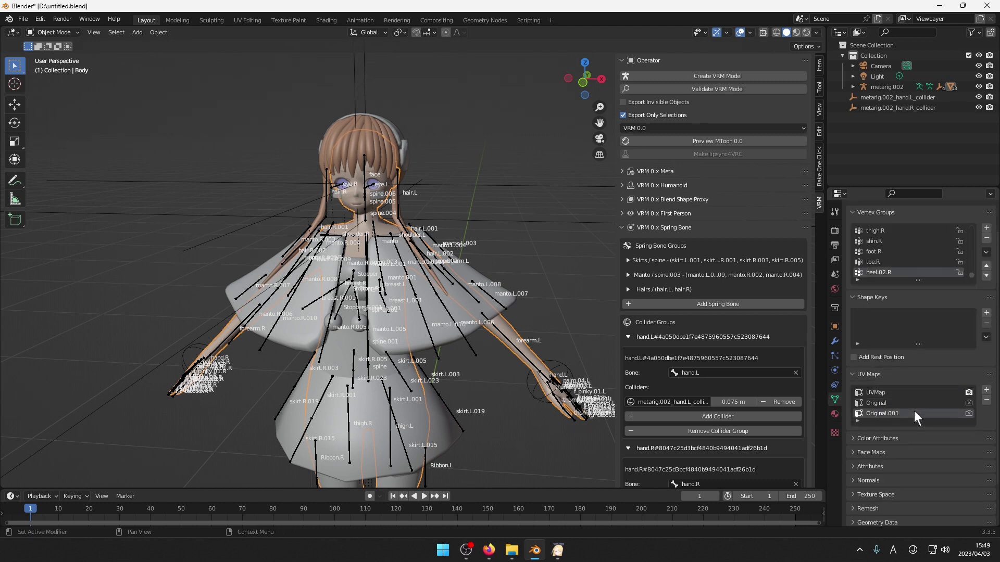
pyautogui.click(930, 404)
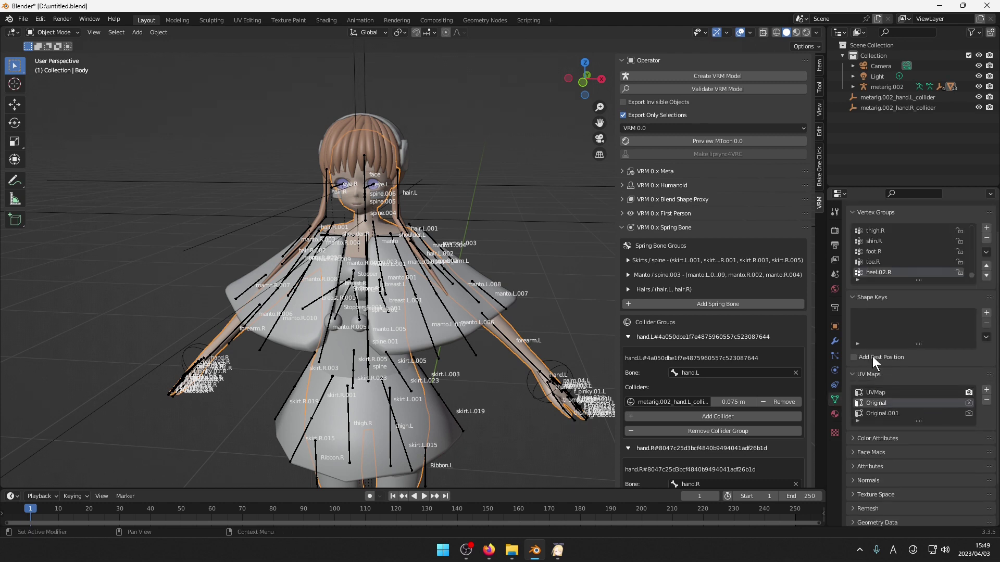
pyautogui.click(253, 21)
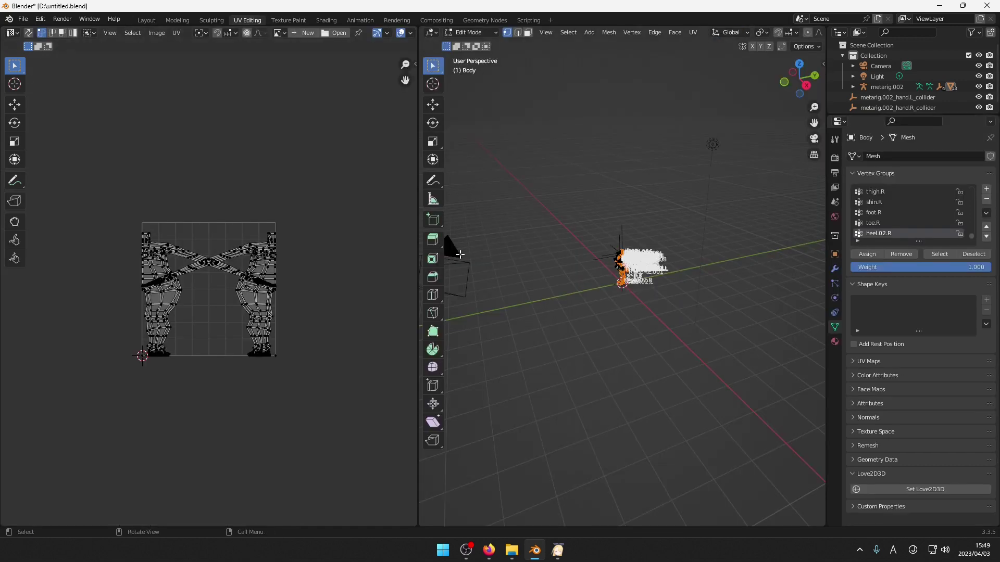
pyautogui.click(869, 361)
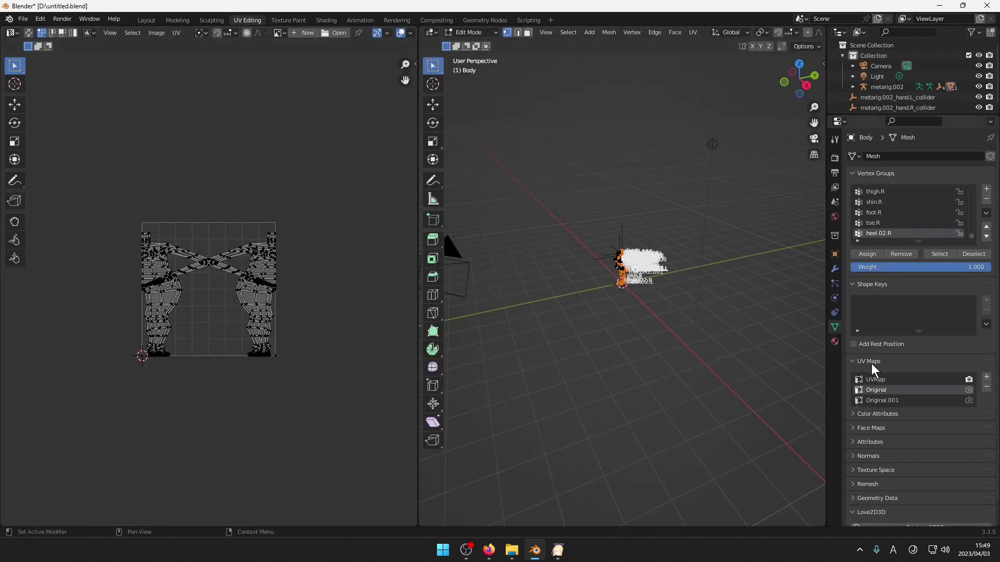
pyautogui.click(915, 380)
pyautogui.click(955, 386)
pyautogui.click(951, 397)
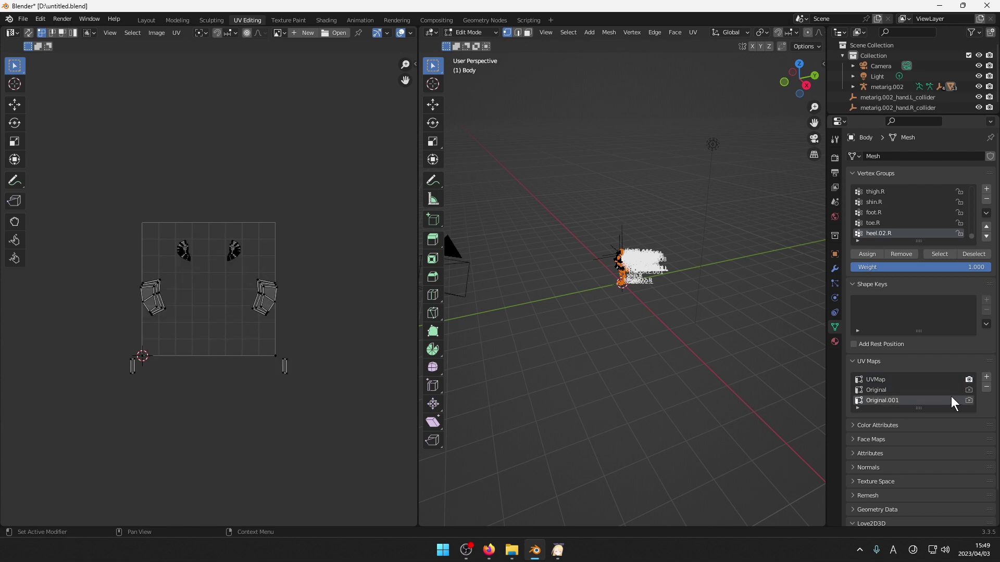
# Make UVMap the active UV map of the Body mesh and return to the Layout workspace.
pyautogui.click(941, 389)
pyautogui.click(937, 379)
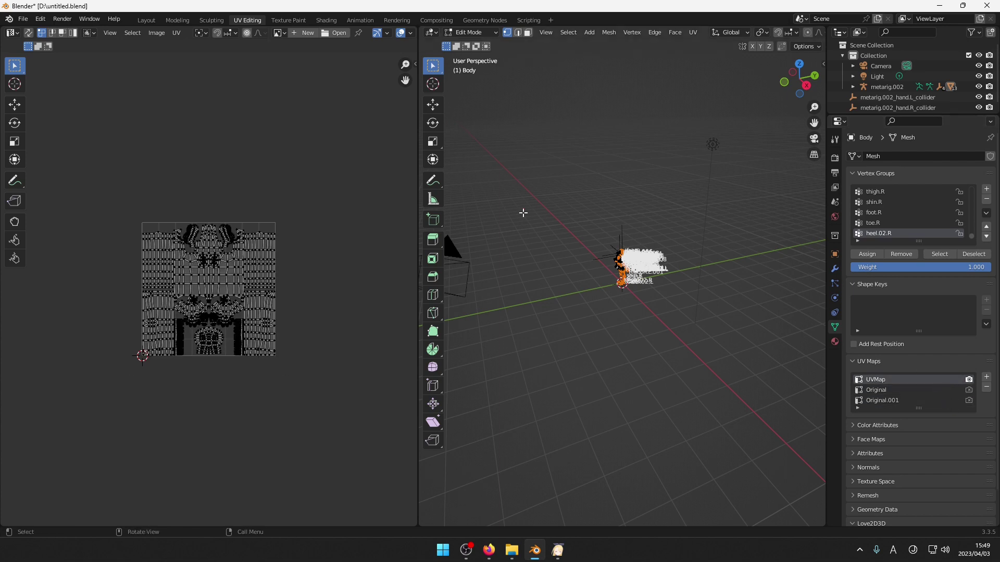
pyautogui.click(146, 20)
pyautogui.click(558, 310)
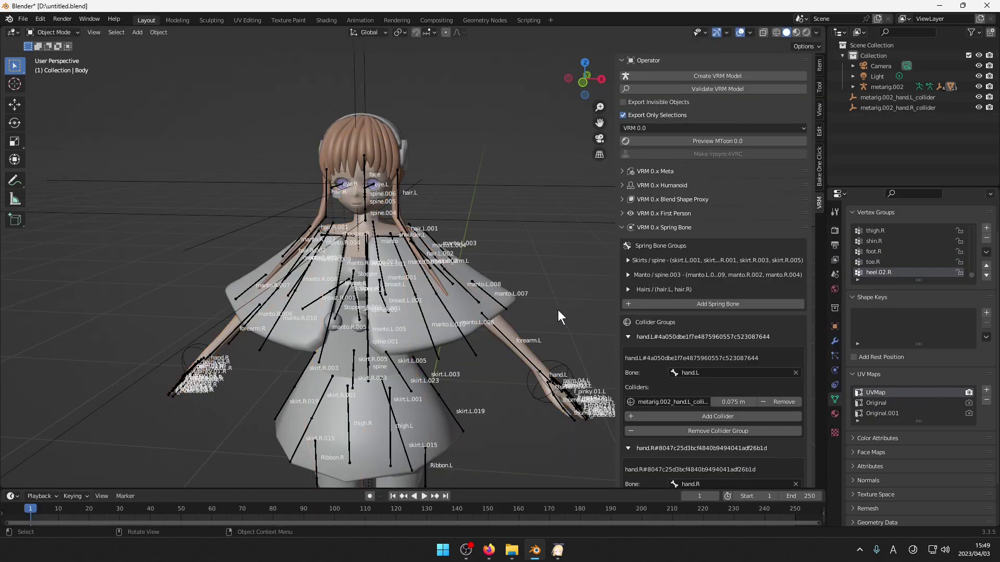
# Remove every material slot except Skin from the Body mesh and deselect it.
pyautogui.click(513, 330)
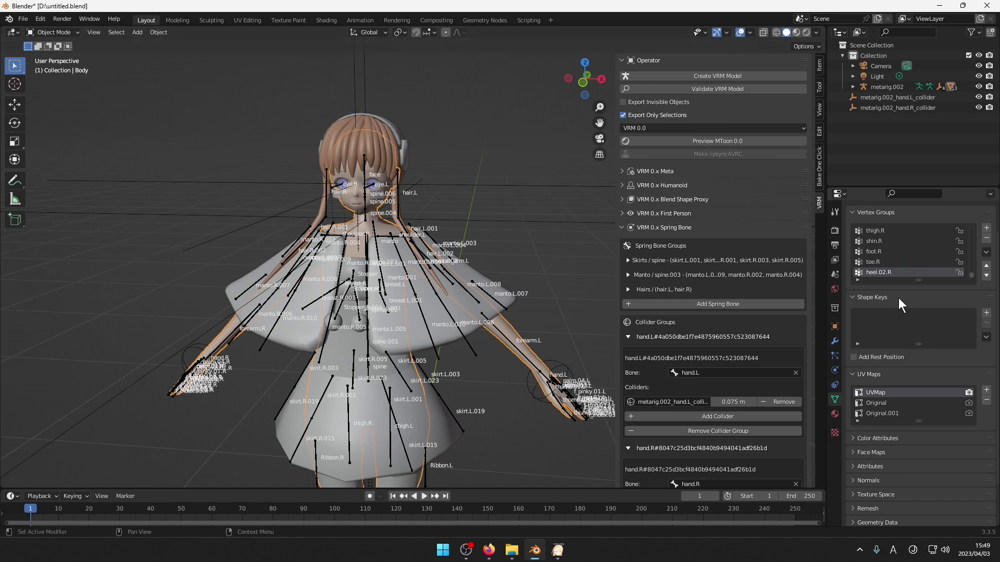
pyautogui.click(835, 414)
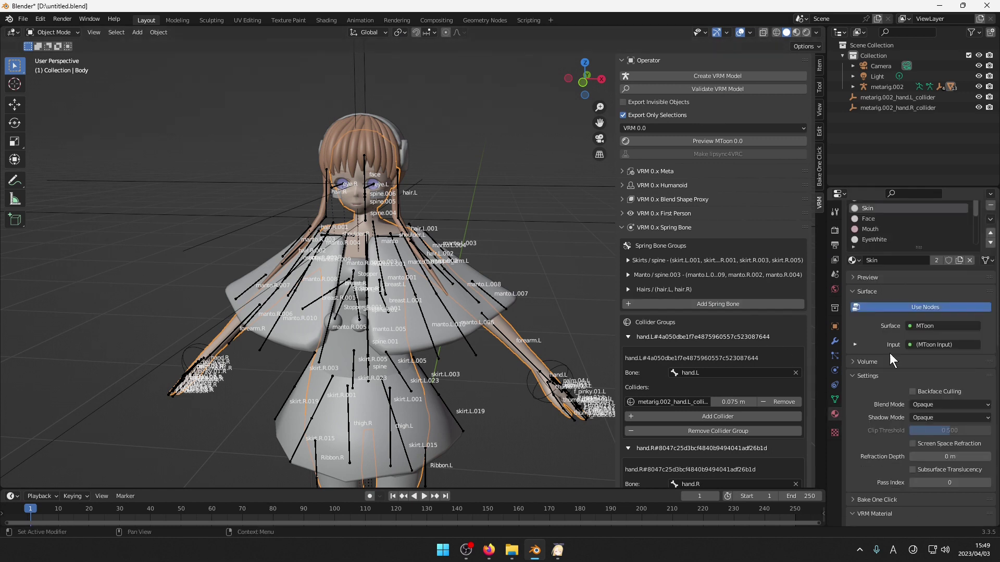
pyautogui.click(895, 219)
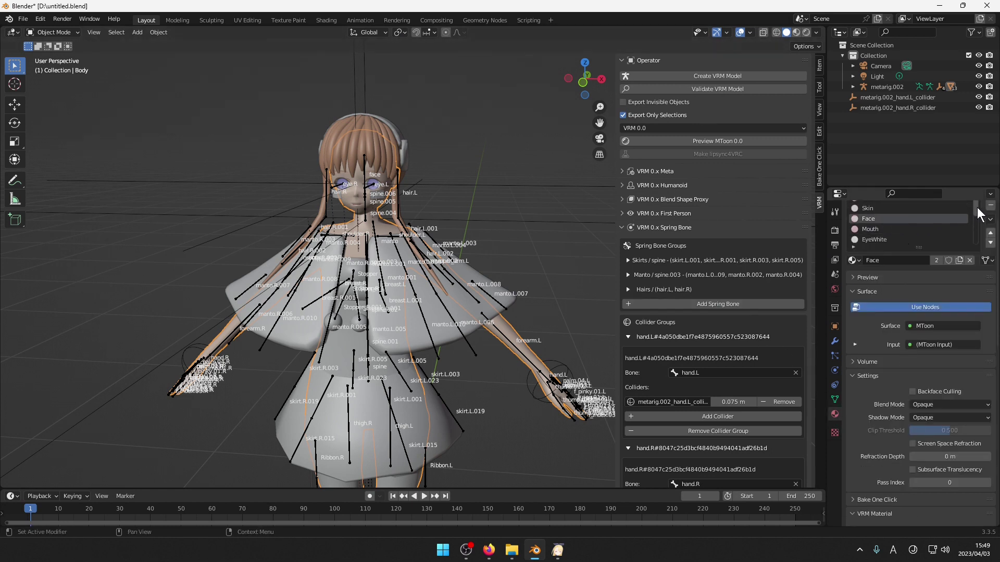
pyautogui.click(939, 209)
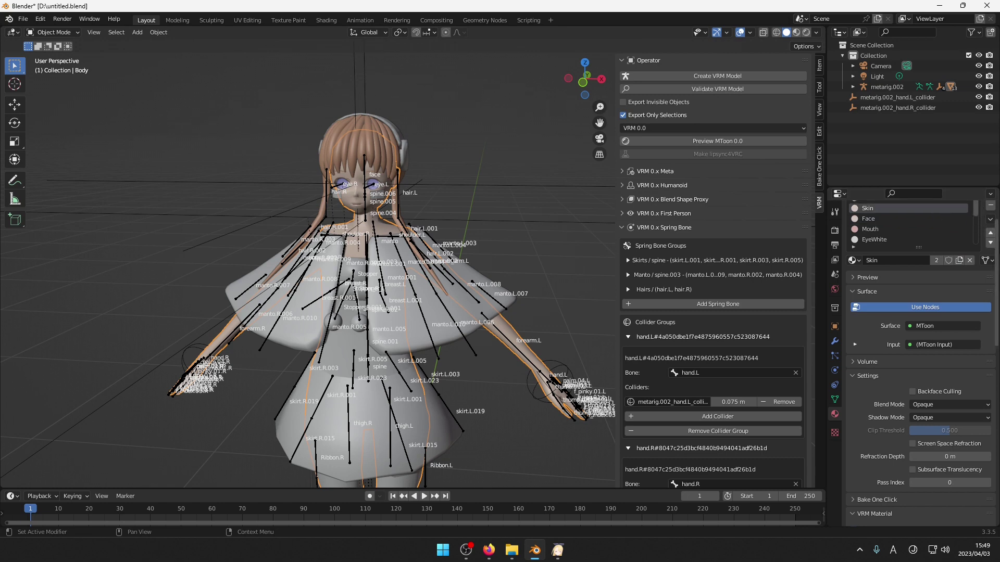
pyautogui.scroll(2, 993, 229)
pyautogui.click(956, 232)
pyautogui.click(990, 239)
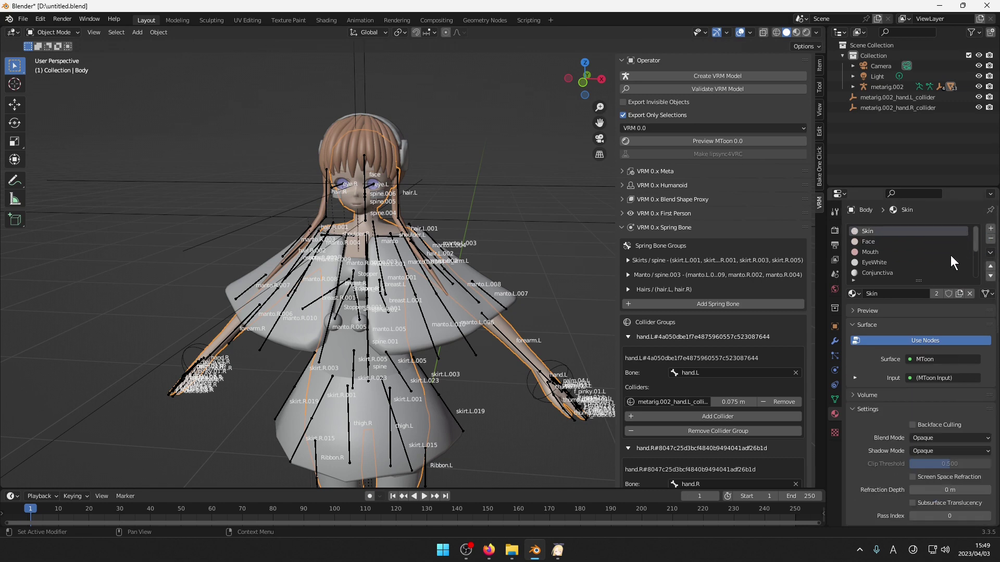
pyautogui.click(937, 242)
pyautogui.click(990, 239)
pyautogui.click(991, 240)
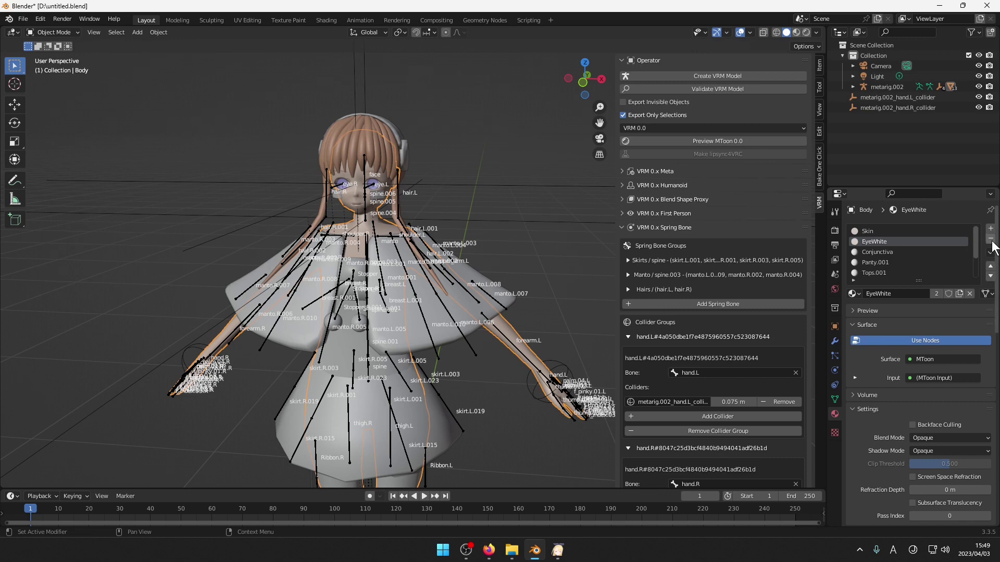
pyautogui.click(992, 240)
pyautogui.click(991, 241)
pyautogui.click(991, 241)
pyautogui.click(991, 240)
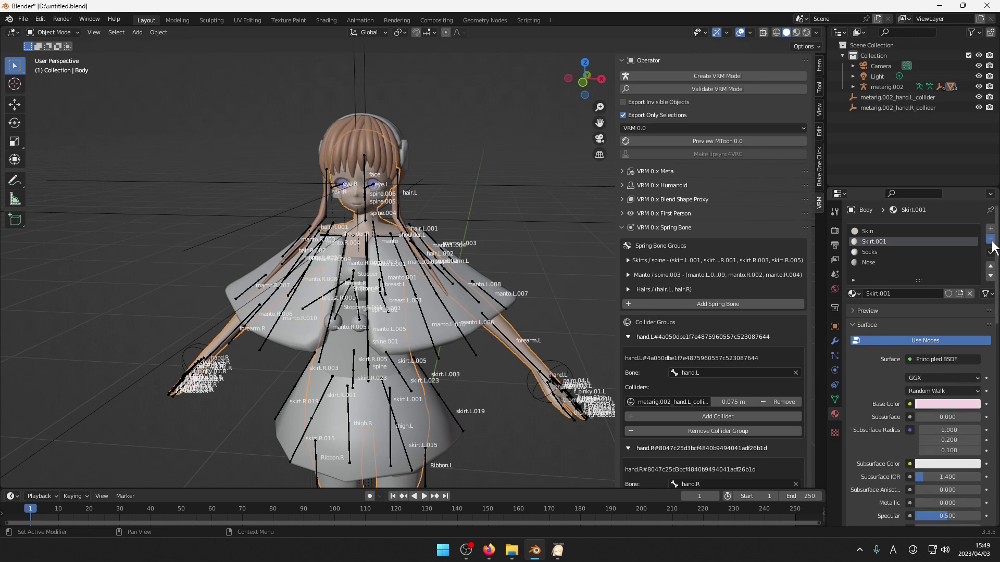
pyautogui.click(991, 241)
pyautogui.click(991, 241)
pyautogui.click(991, 240)
pyautogui.click(530, 321)
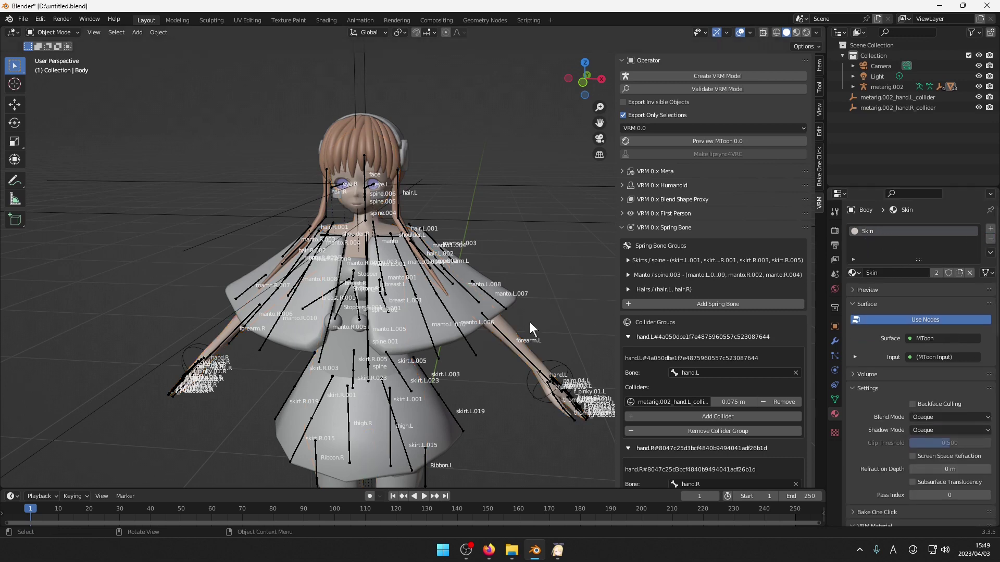
# Select the armature metarig.002 in front view and run the VRM model validation.
pyautogui.click(444, 280)
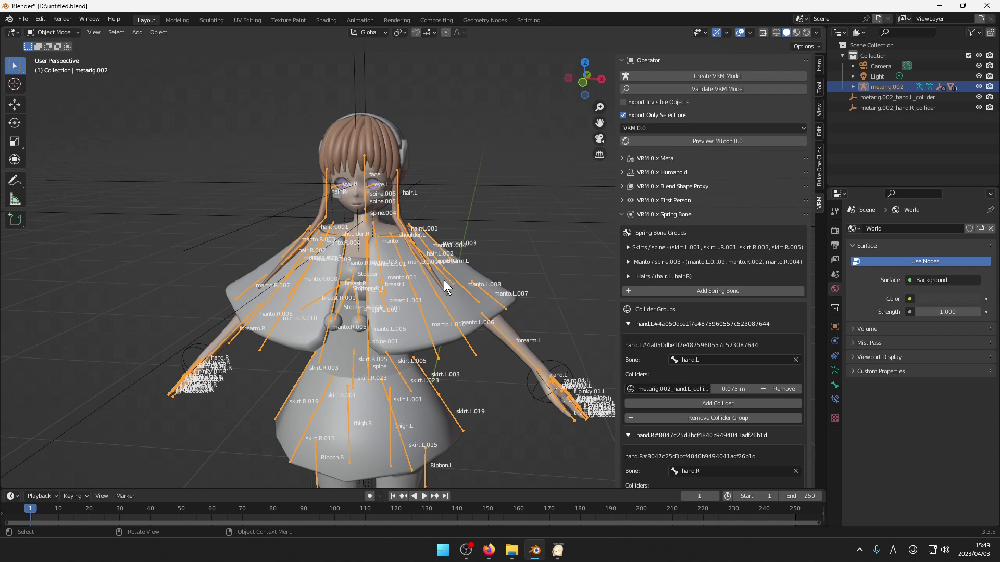
pyautogui.click(62, 33)
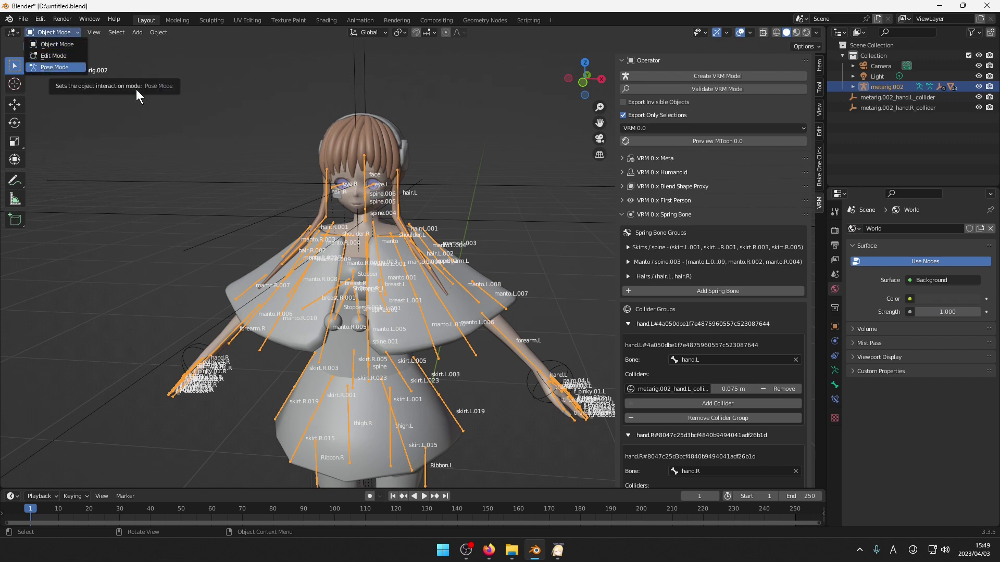
pyautogui.click(470, 130)
pyautogui.click(583, 83)
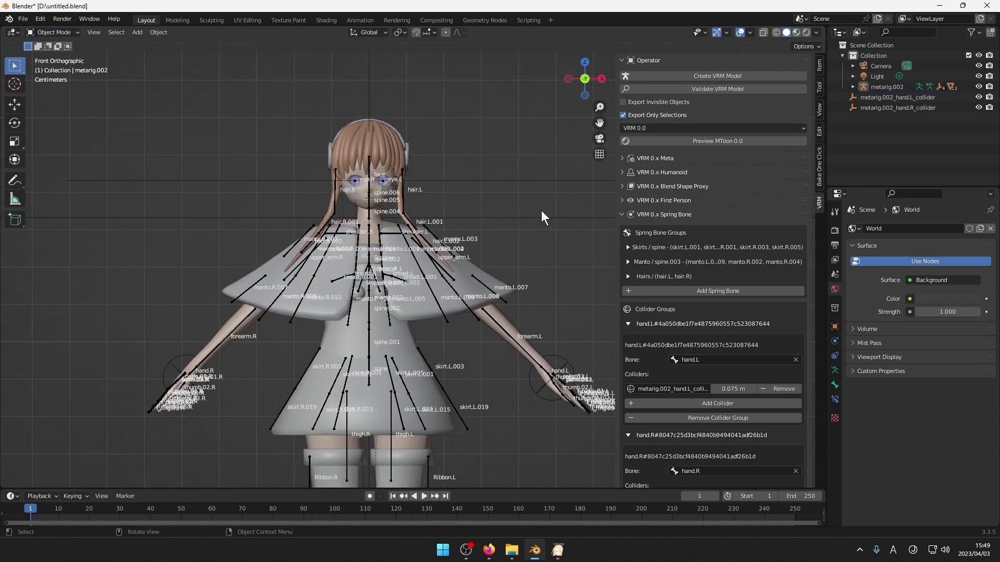
pyautogui.click(420, 247)
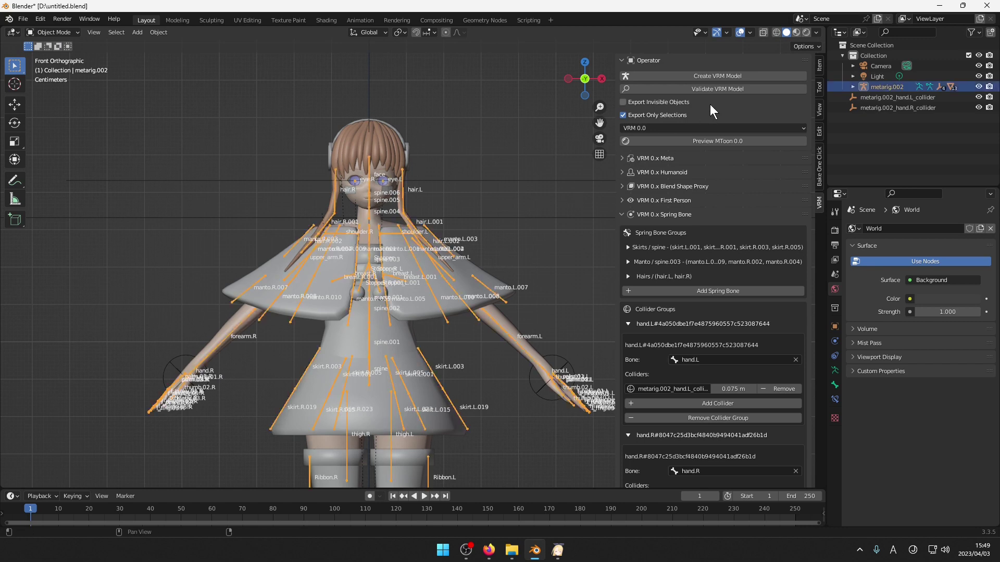
pyautogui.click(717, 88)
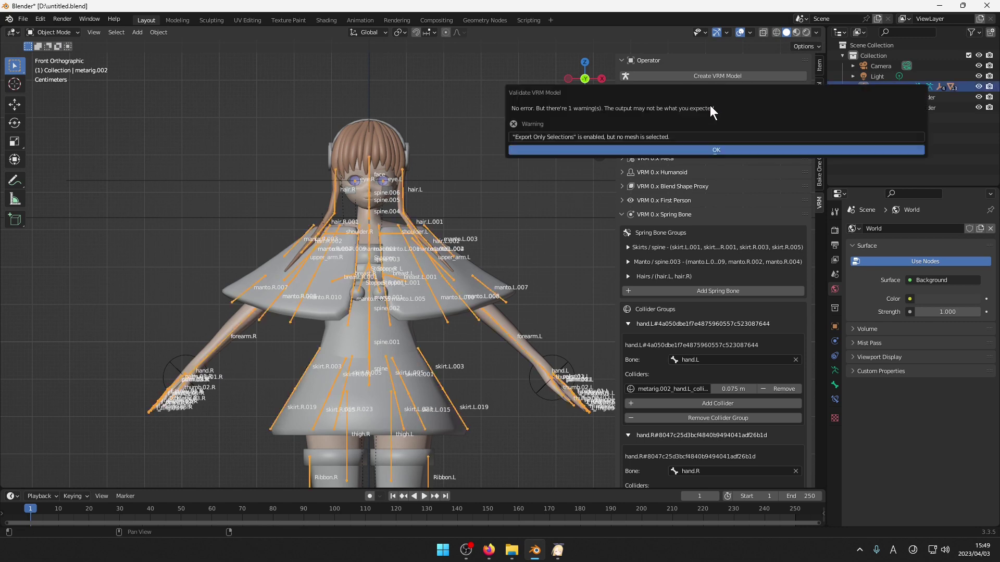
pyautogui.click(698, 149)
pyautogui.click(494, 193)
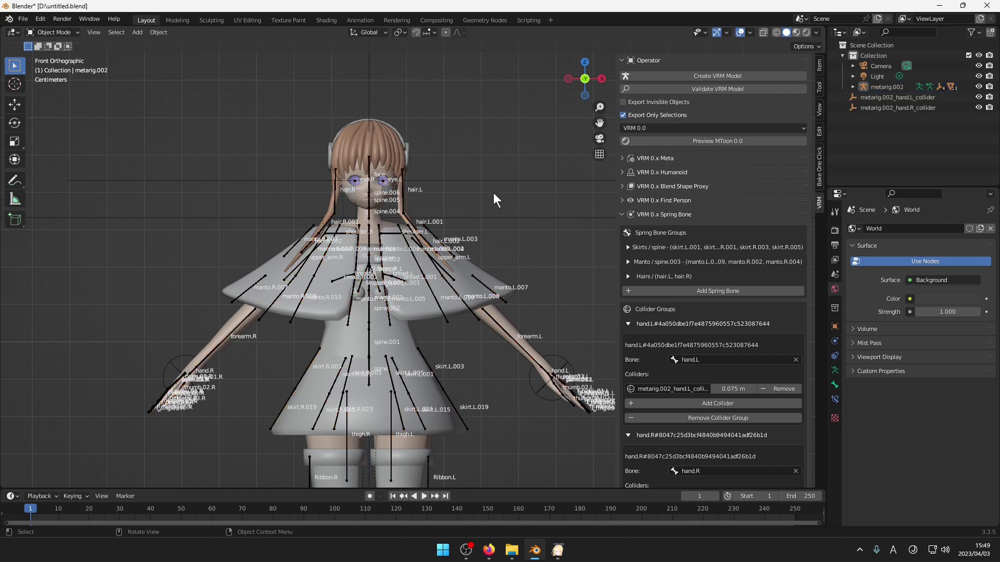
# Put the armature in Pose Mode and rotate the upper_arm.L bone by -45° about the global Y axis.
pyautogui.click(417, 248)
pyautogui.click(54, 32)
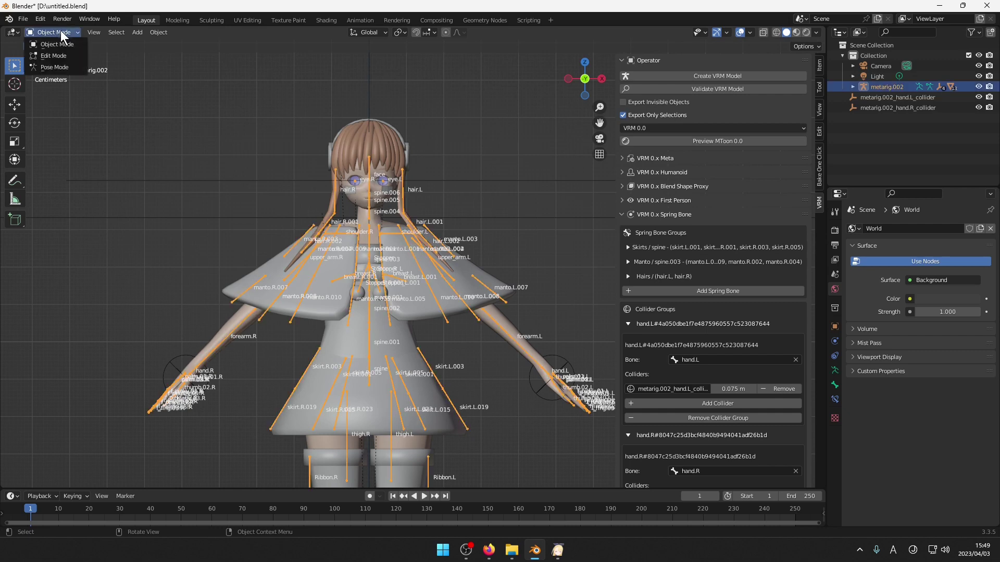
pyautogui.click(55, 68)
pyautogui.click(416, 249)
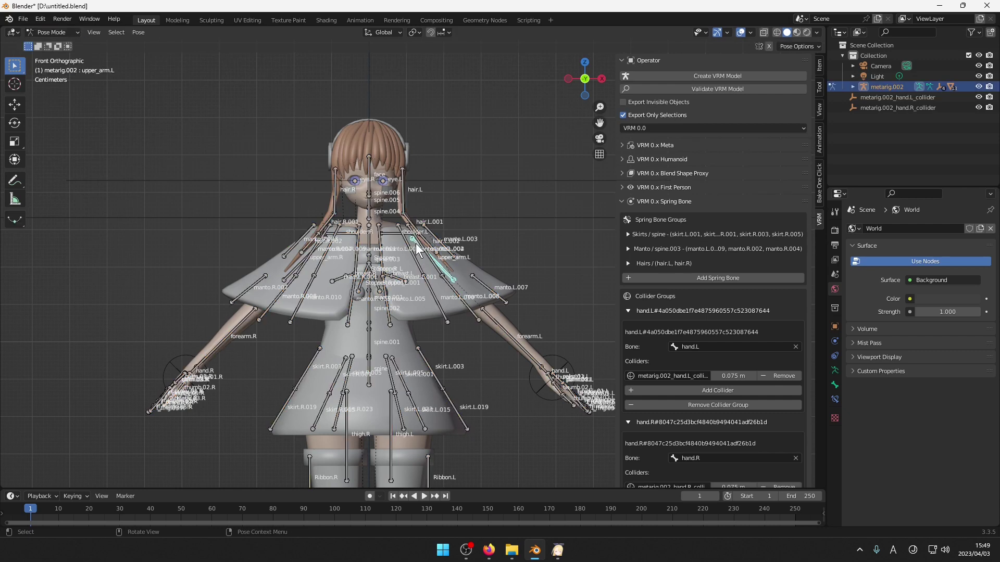
pyautogui.click(15, 123)
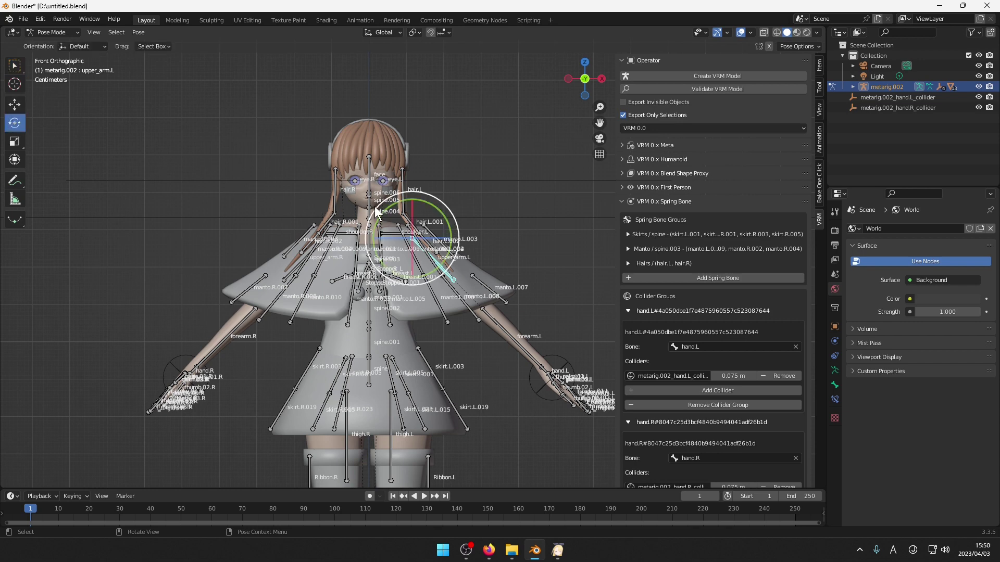
pyautogui.moveTo(385, 211); pyautogui.dragTo(348, 244)
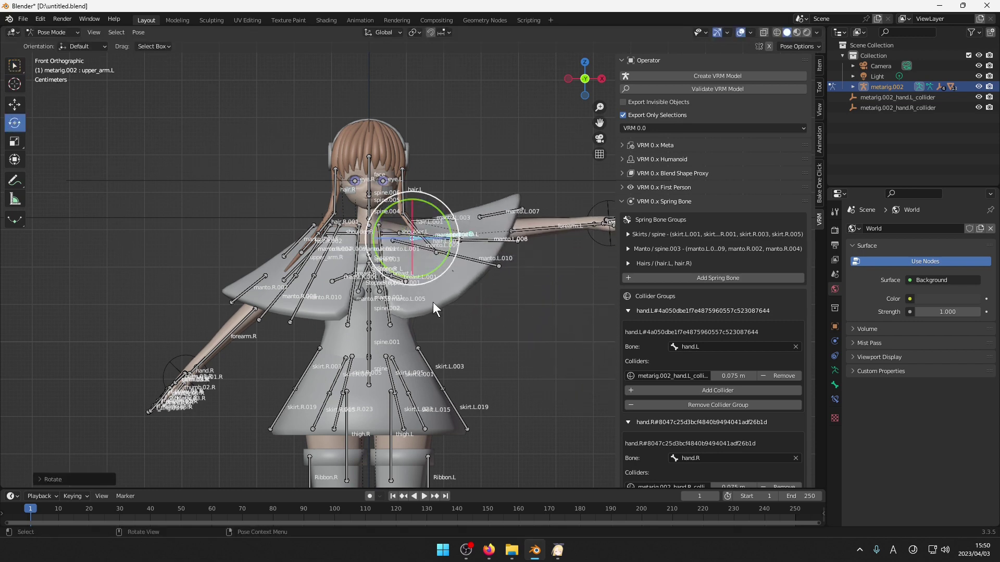
pyautogui.click(86, 478)
pyautogui.click(140, 430)
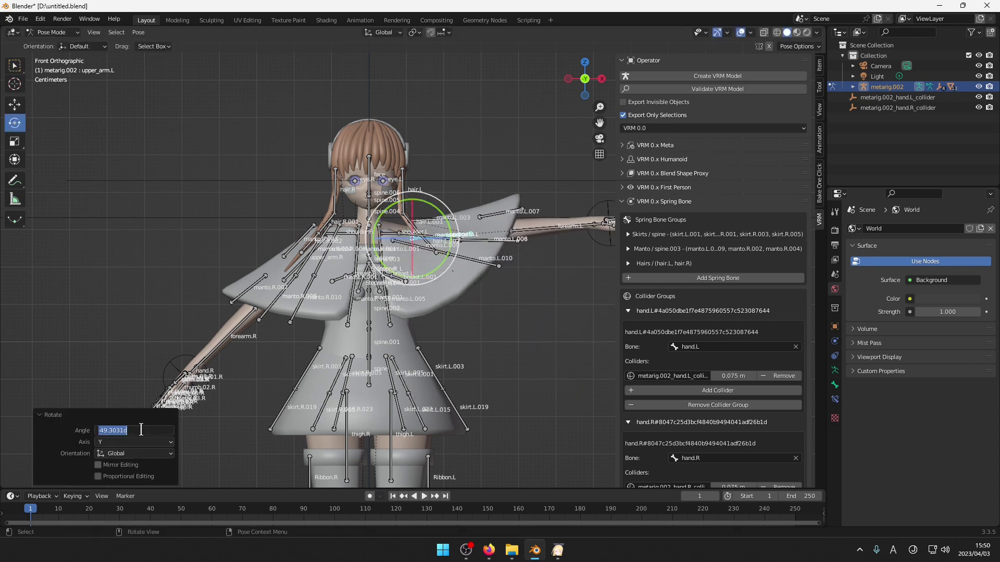
pyautogui.write('-45')
pyautogui.press('Return')
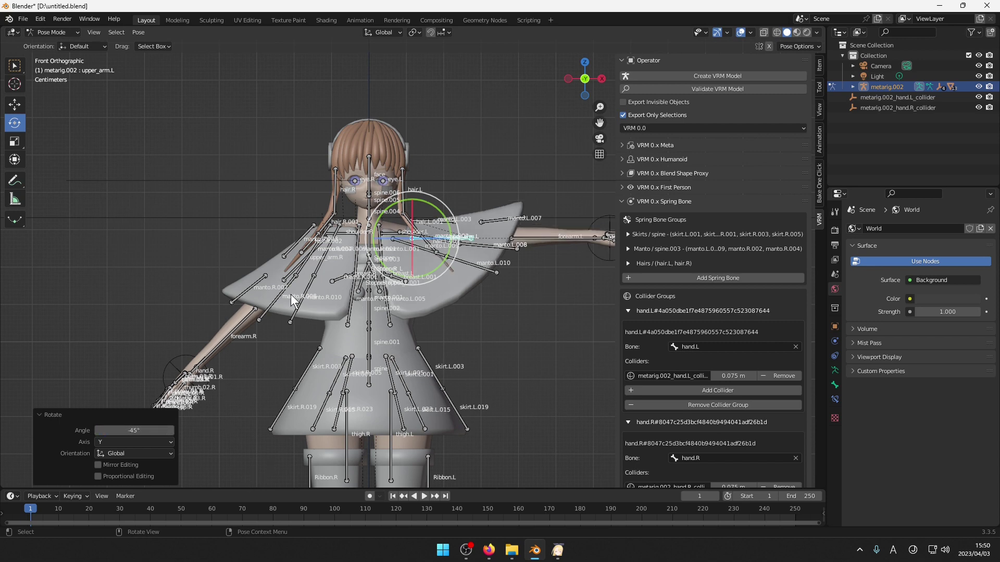
# Copy the pose of upper_arm.L, paste it flipped to the opposite arm, and return to Object Mode.
pyautogui.click(138, 32)
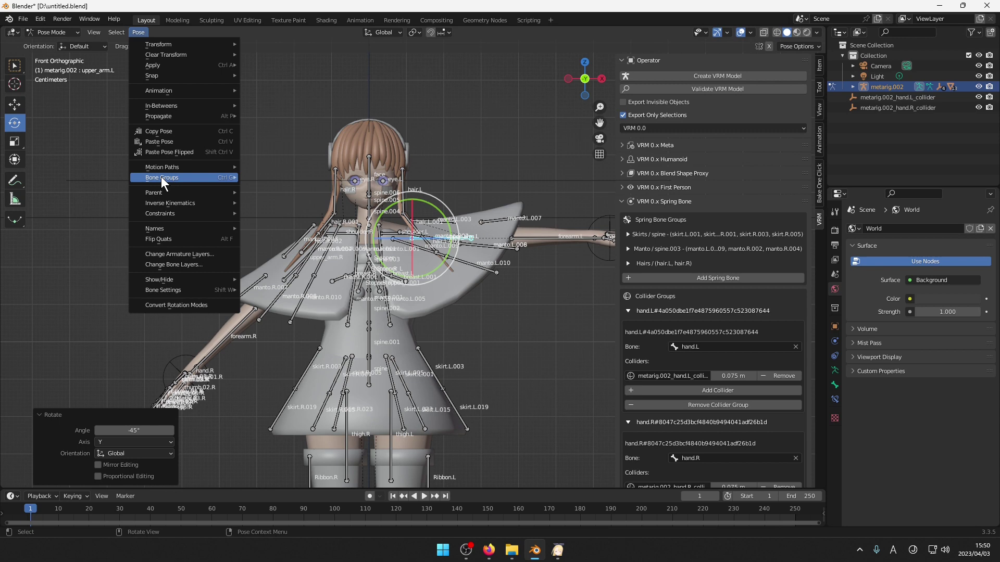
pyautogui.click(174, 132)
pyautogui.click(139, 37)
pyautogui.click(172, 149)
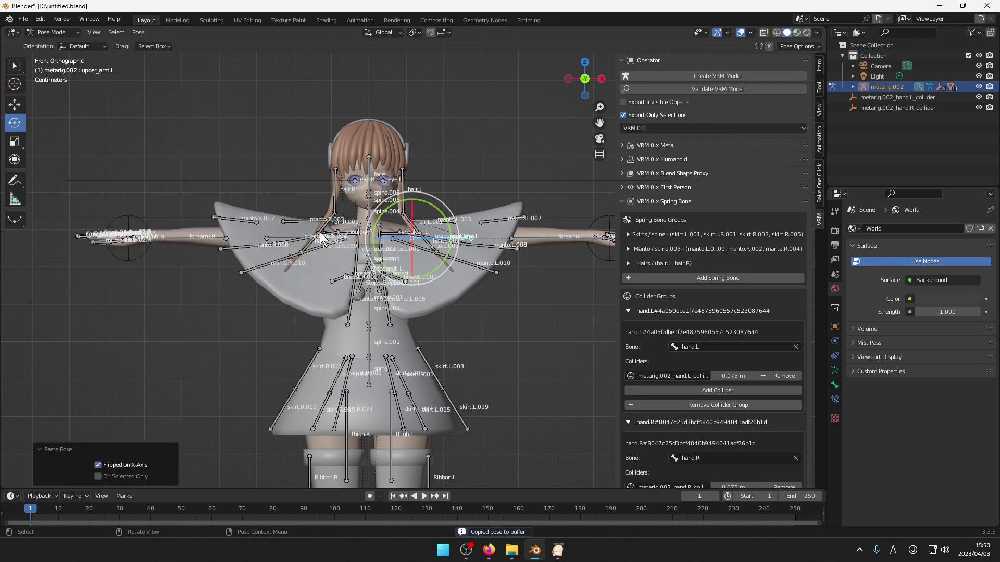
pyautogui.click(58, 33)
pyautogui.click(58, 41)
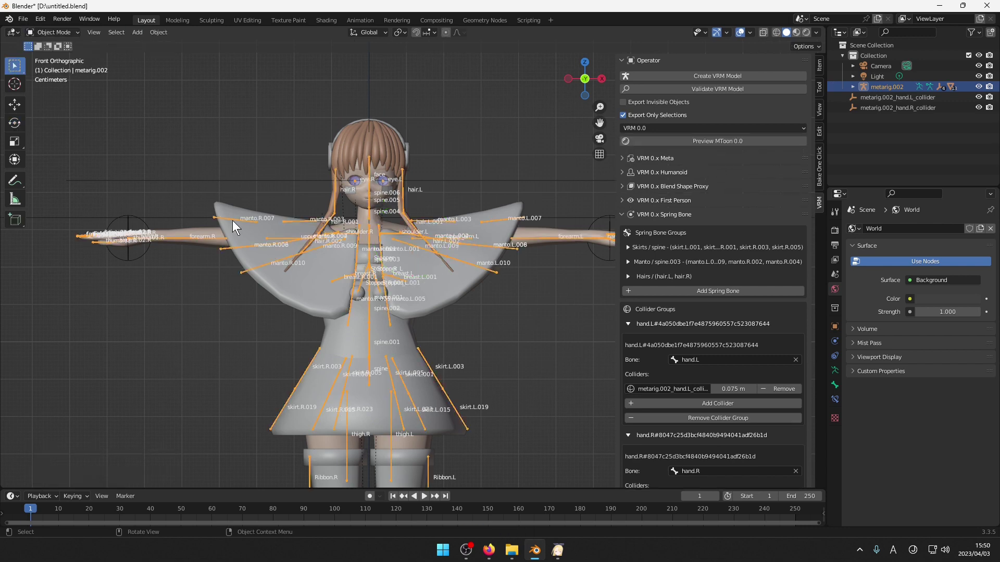
# Select the Manto mesh and examine its armature modifier settings.
pyautogui.click(227, 209)
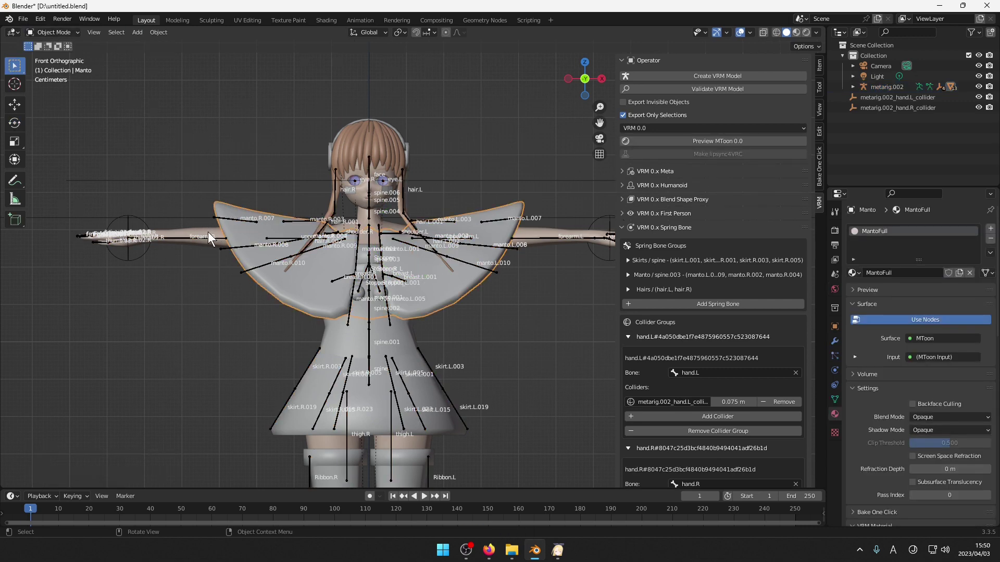
pyautogui.click(538, 229)
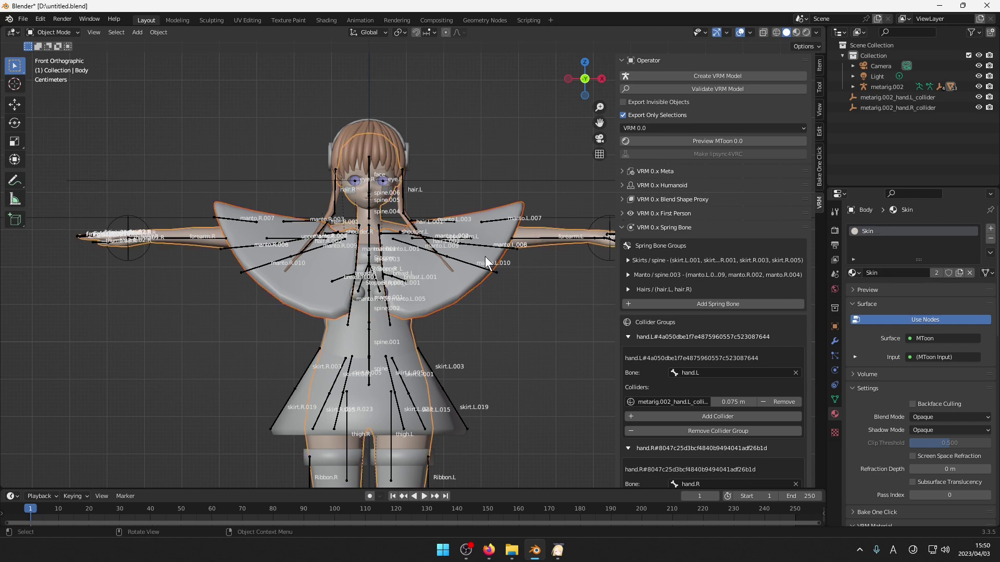
pyautogui.click(519, 205)
pyautogui.click(835, 341)
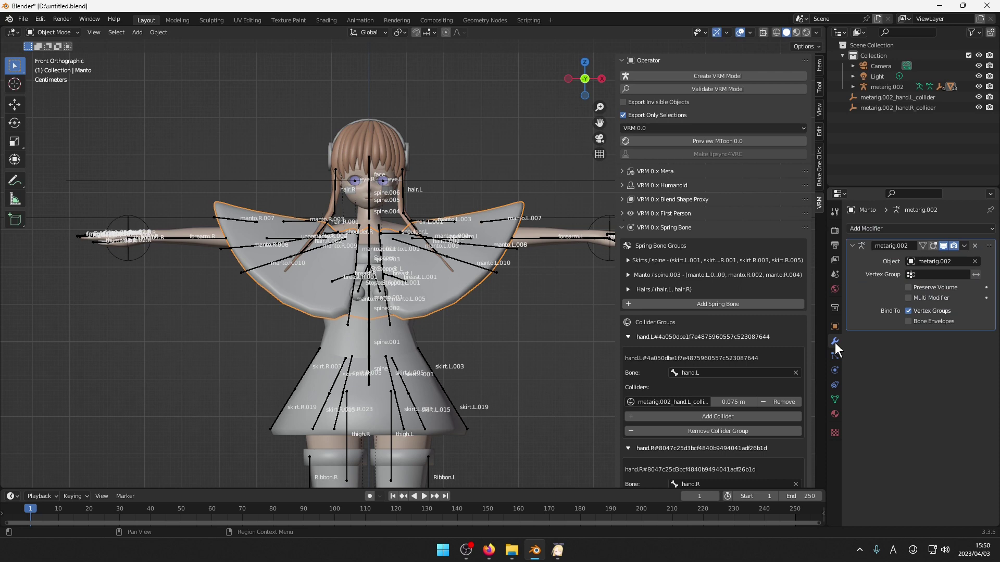
pyautogui.click(903, 230)
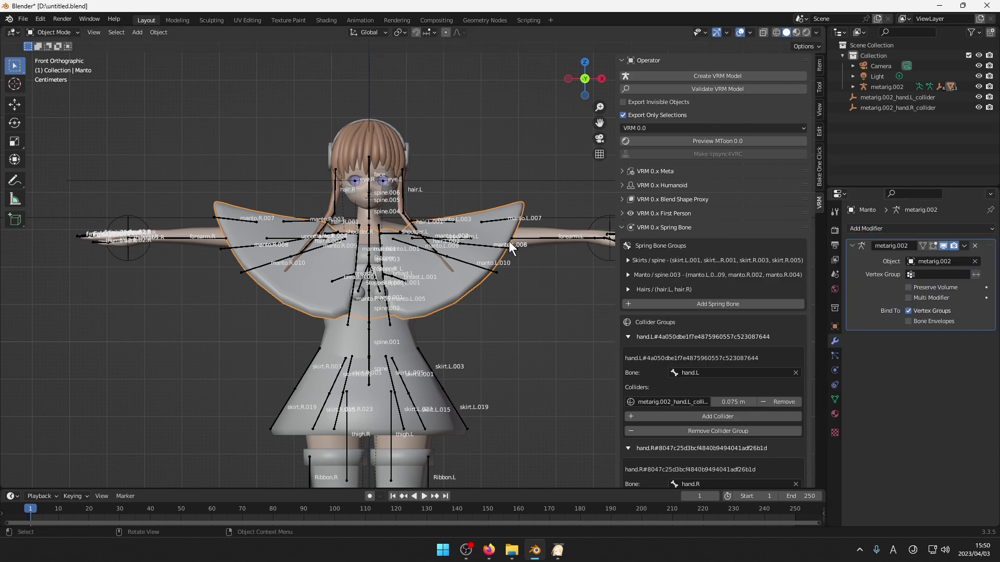
# Select the armature metarig.002, switch it to Pose Mode and select all of its bones.
pyautogui.click(525, 239)
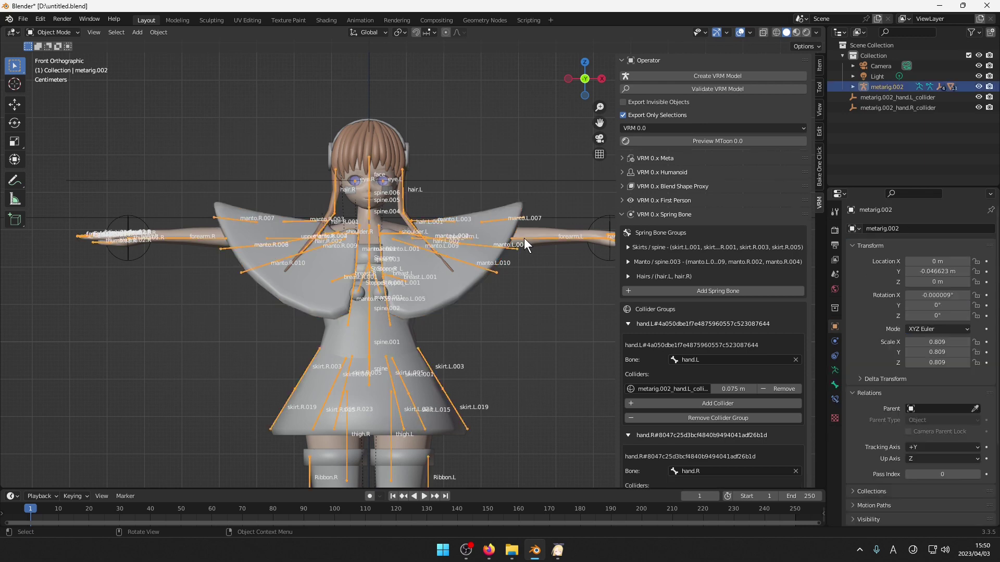
pyautogui.click(49, 32)
pyautogui.click(55, 62)
pyautogui.click(134, 32)
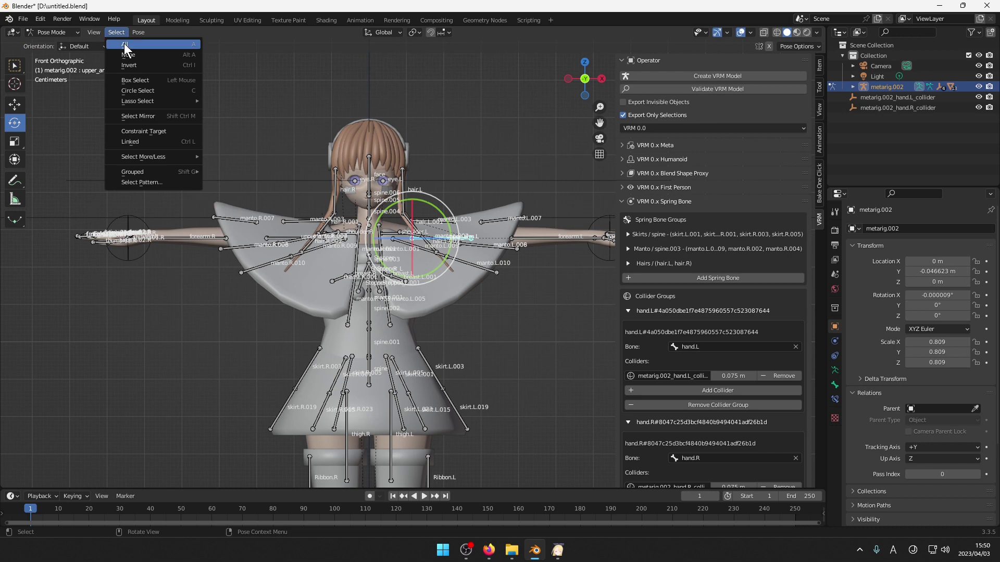
pyautogui.click(124, 44)
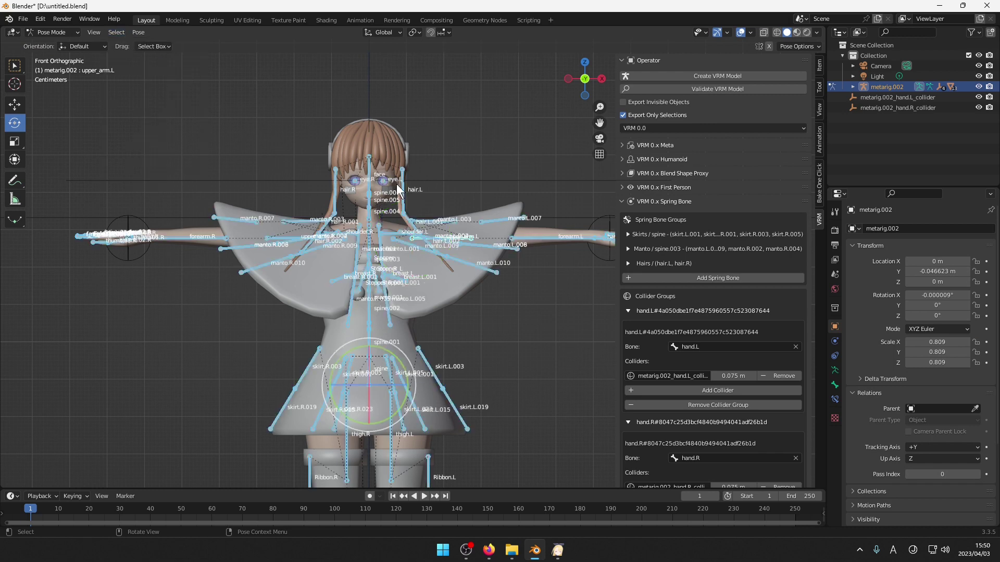
# Create a new legacy pose library in the armature's data properties.
pyautogui.click(835, 370)
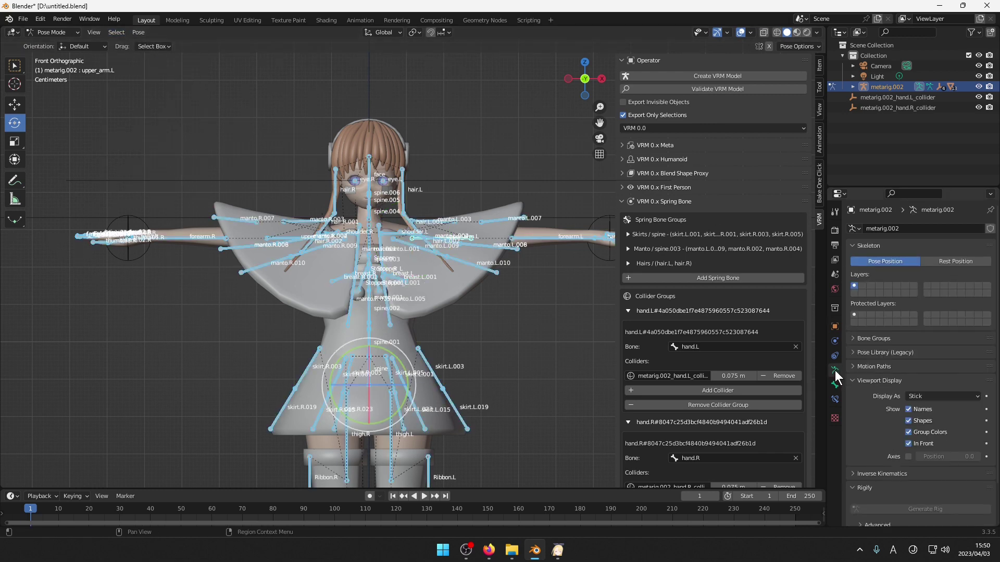
pyautogui.click(868, 354)
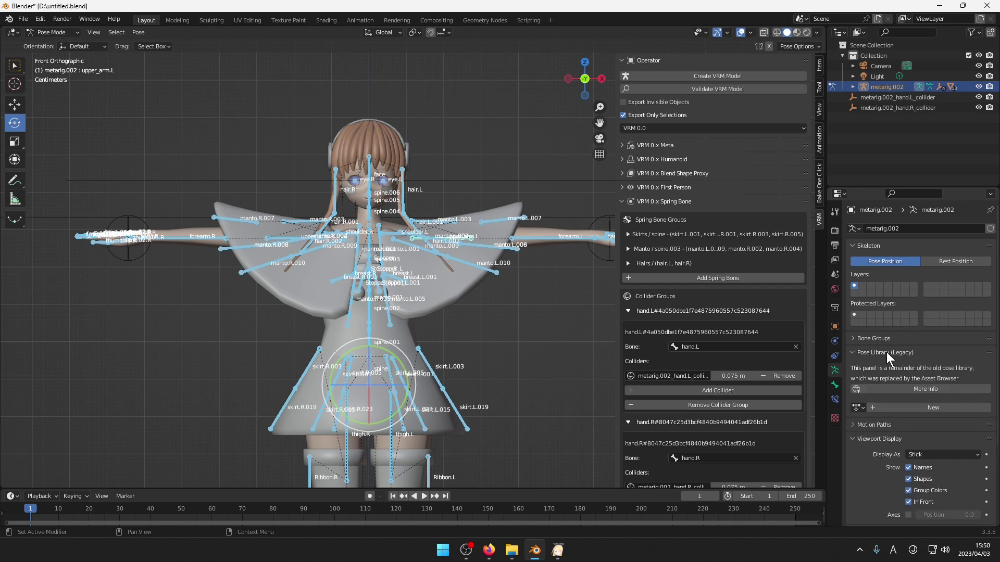
pyautogui.click(877, 351)
pyautogui.click(877, 351)
pyautogui.click(901, 408)
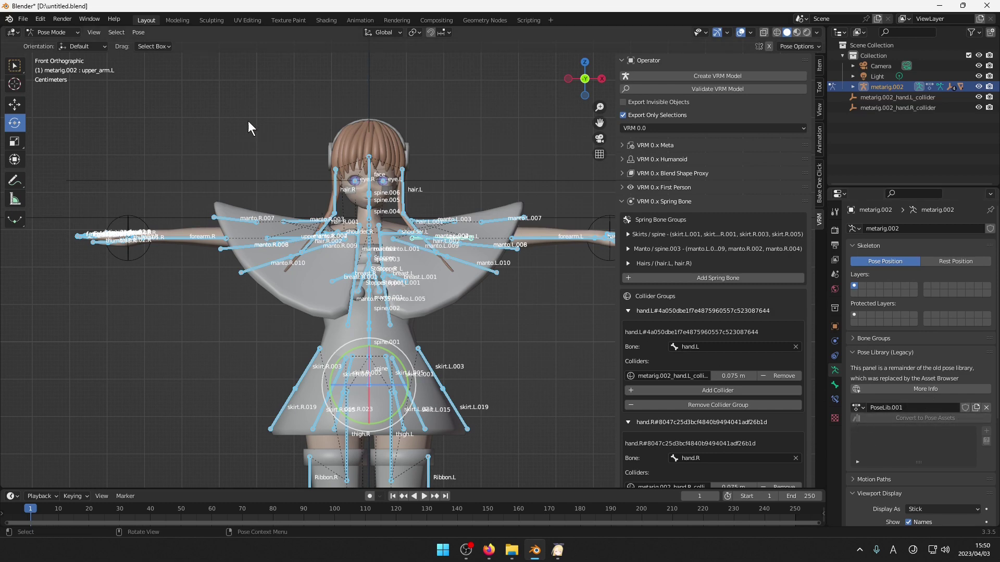
pyautogui.click(138, 32)
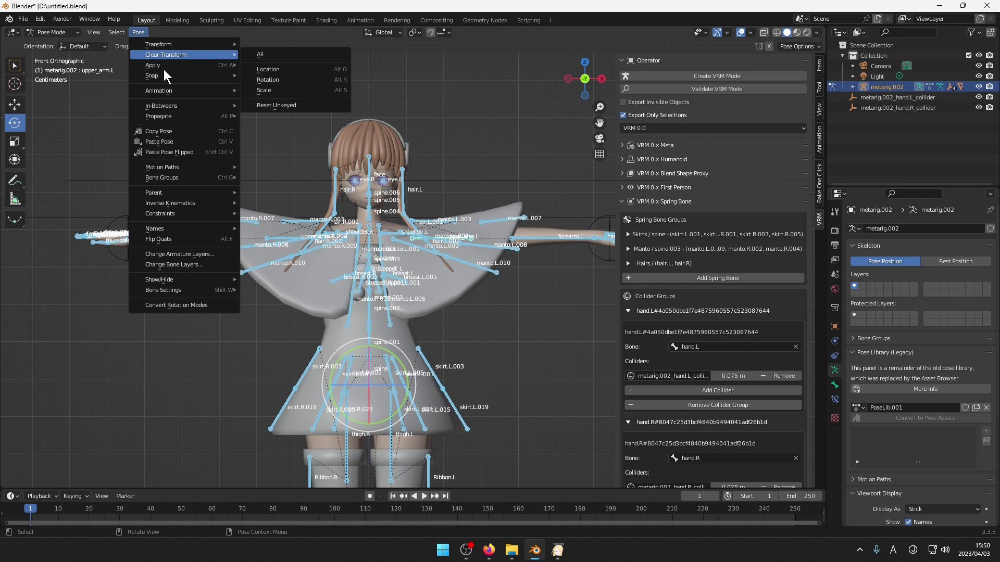
pyautogui.moveTo(180, 290)
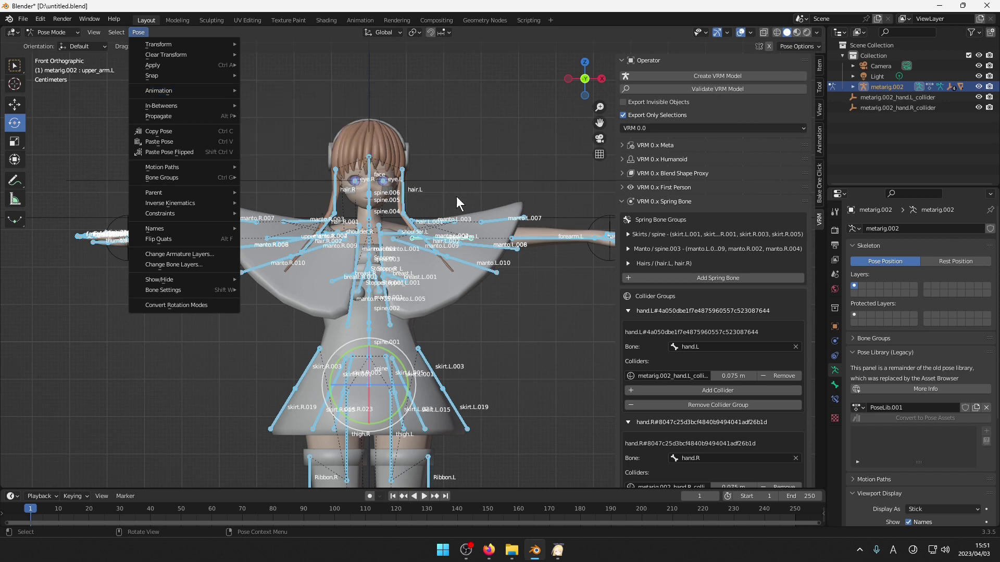
pyautogui.rightClick(477, 176)
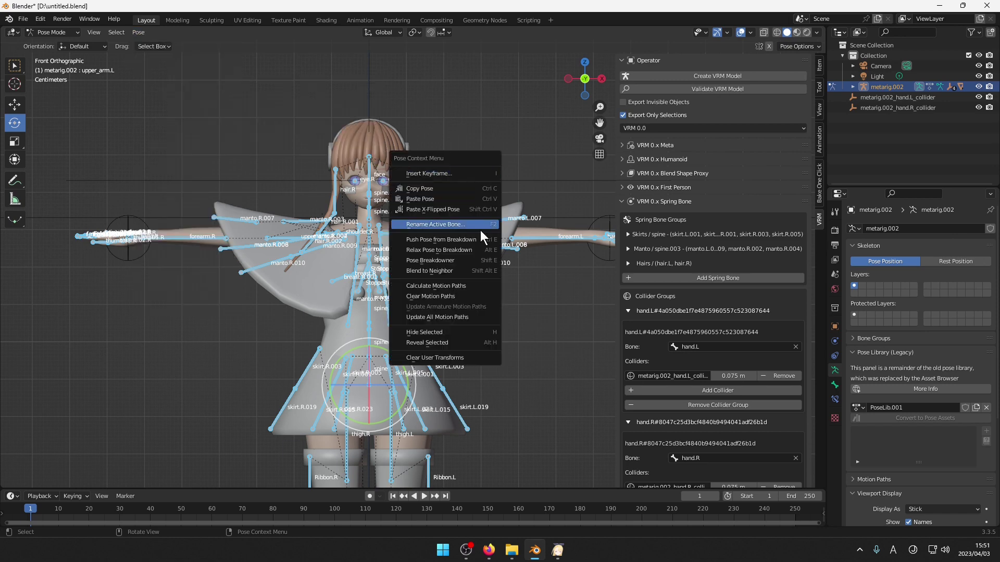
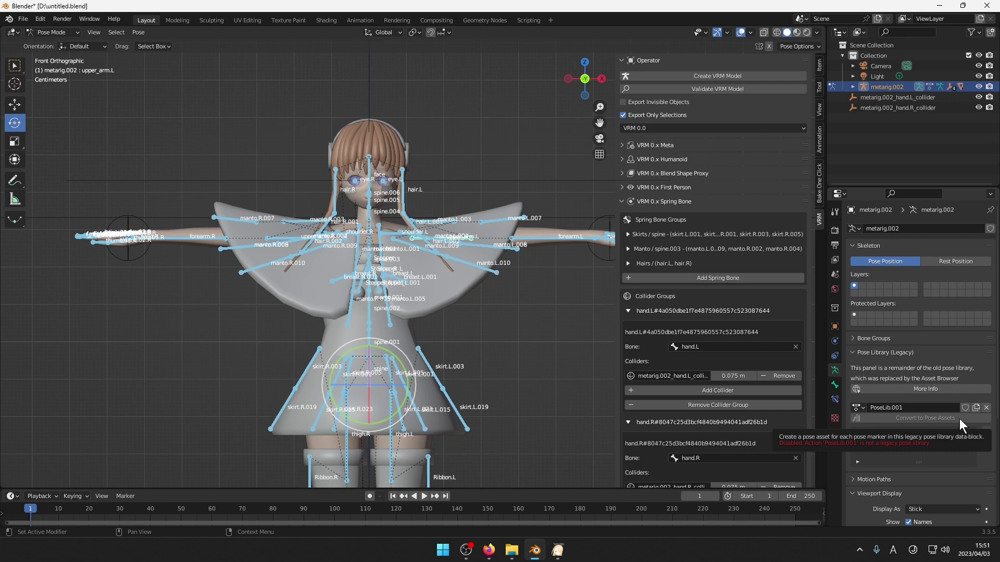
# Unlink the legacy pose library PoseLib.001 from the armature's data properties.
pyautogui.click(986, 408)
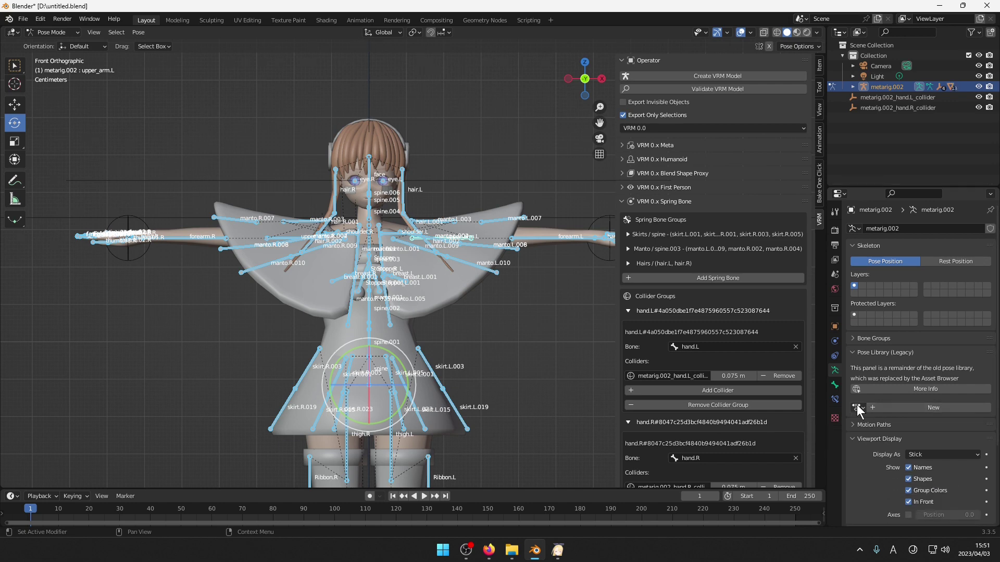
pyautogui.click(850, 353)
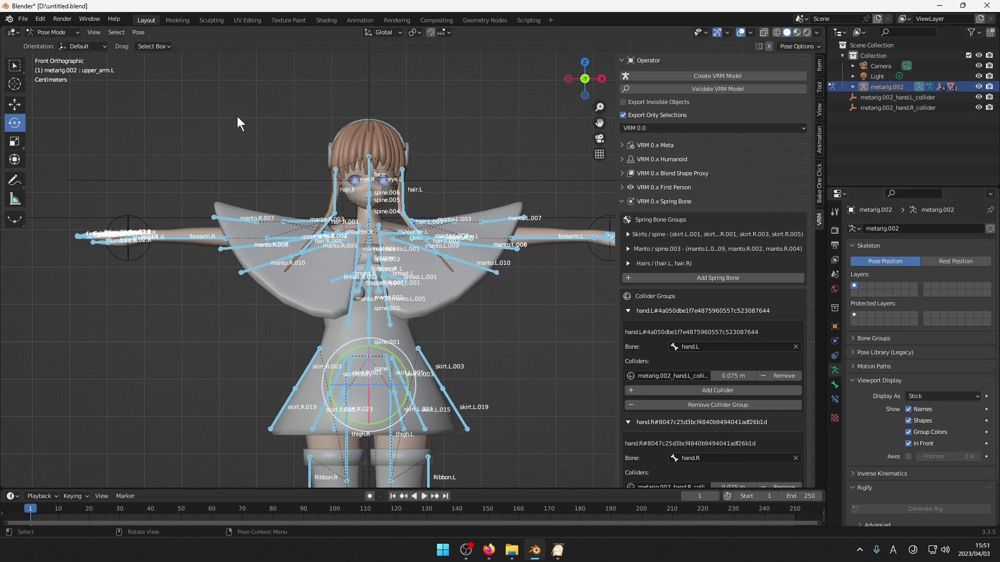
pyautogui.click(138, 33)
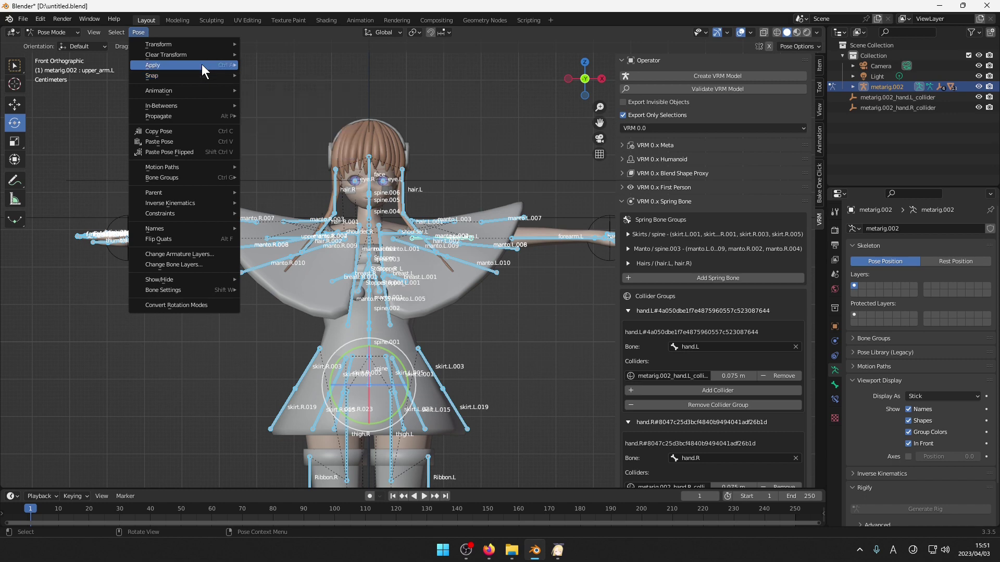
pyautogui.rightClick(289, 149)
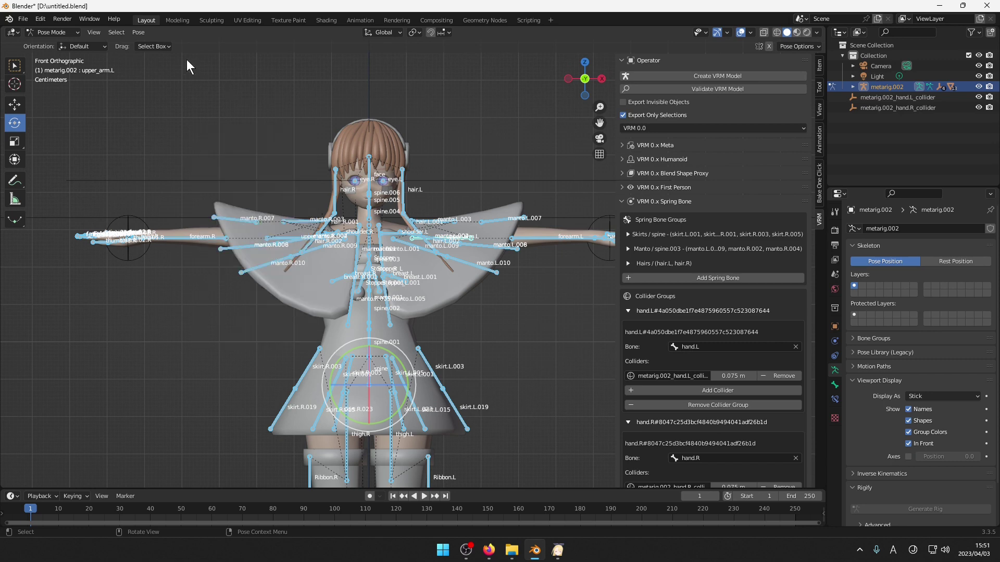
# Create a pose asset from the selected metarig.002 bones in the Animation workspace, and return to the Layout workspace.
pyautogui.click(359, 20)
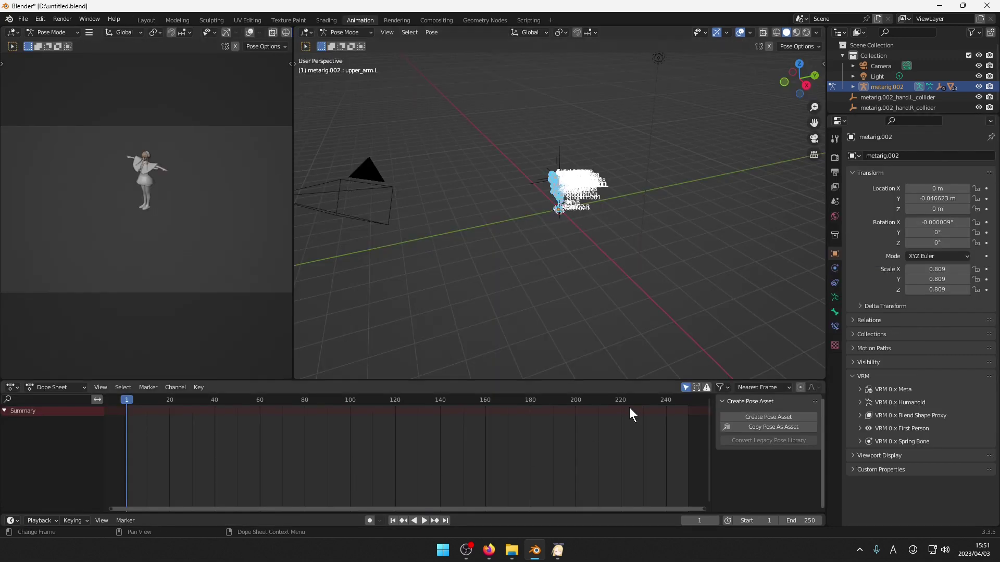
pyautogui.click(739, 417)
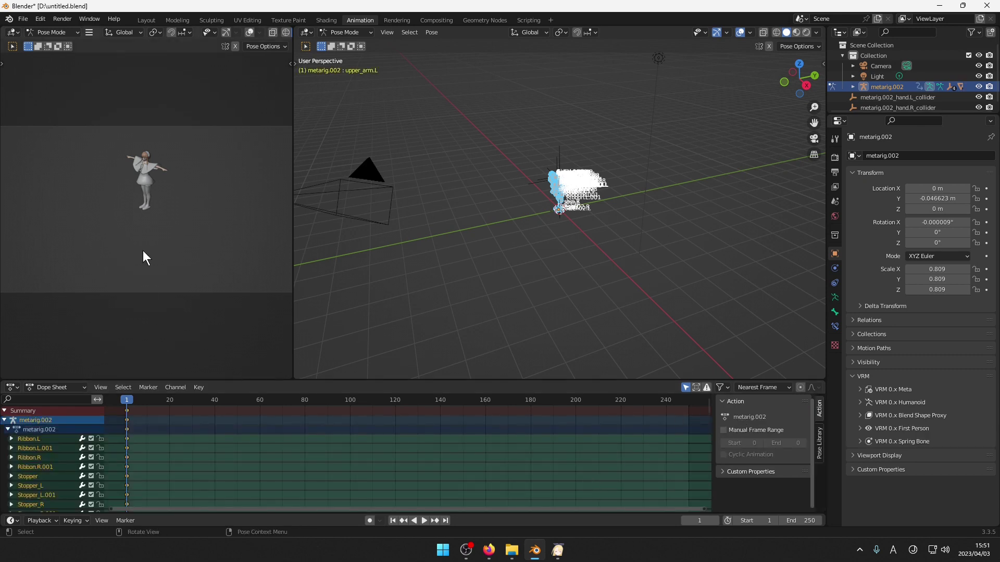
pyautogui.click(111, 18)
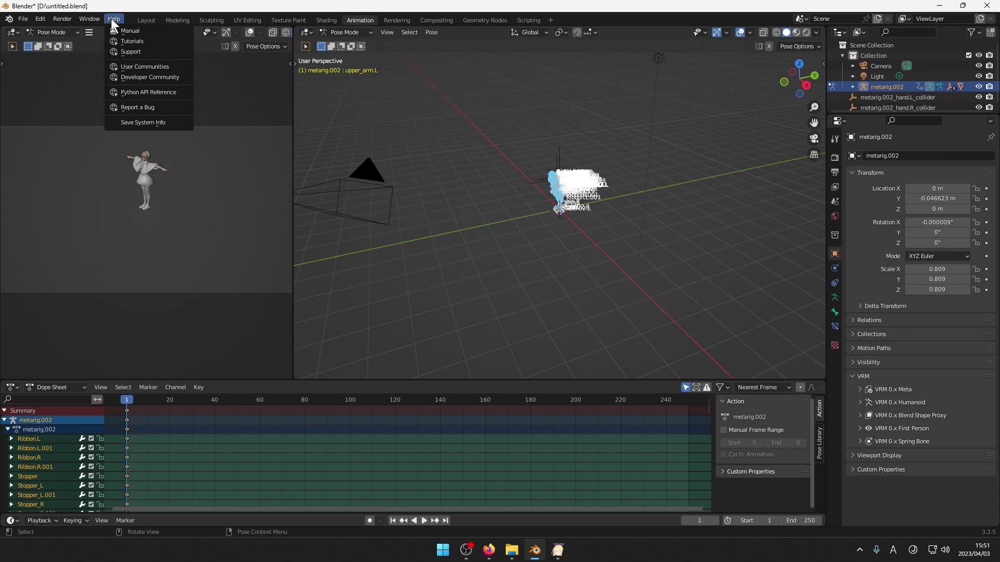
pyautogui.click(144, 15)
pyautogui.click(144, 19)
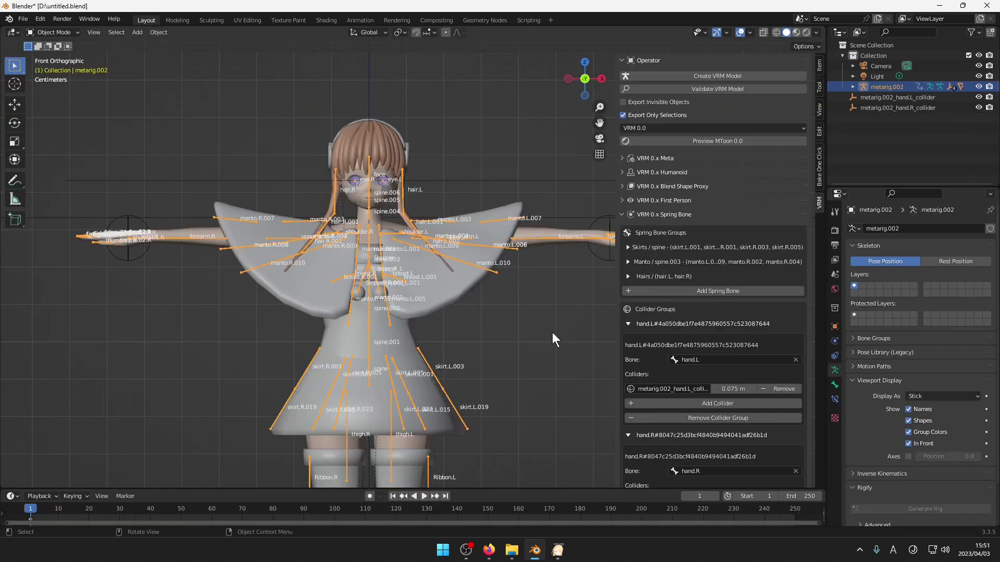
# Set the VRM 0.x Humanoid T-Pose's pose library to metarig.002 and try to choose a pose from it.
pyautogui.click(632, 174)
pyautogui.click(648, 215)
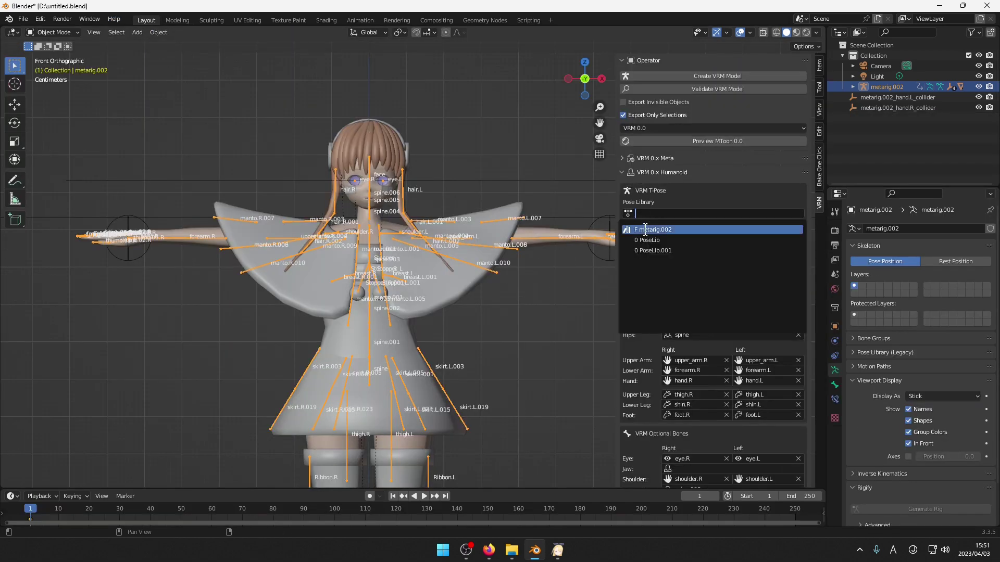
pyautogui.click(692, 230)
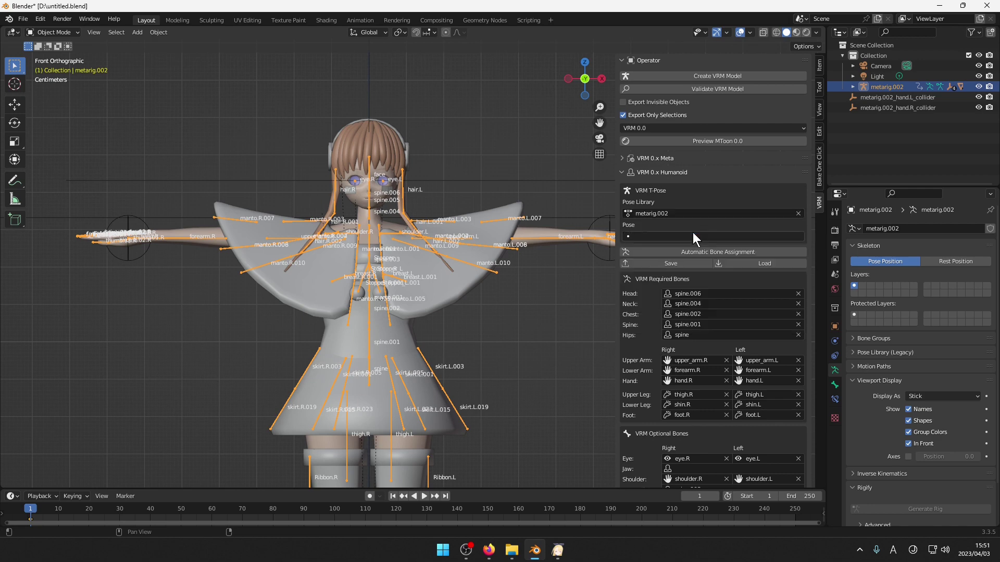
pyautogui.click(674, 238)
pyautogui.click(673, 242)
pyautogui.click(663, 214)
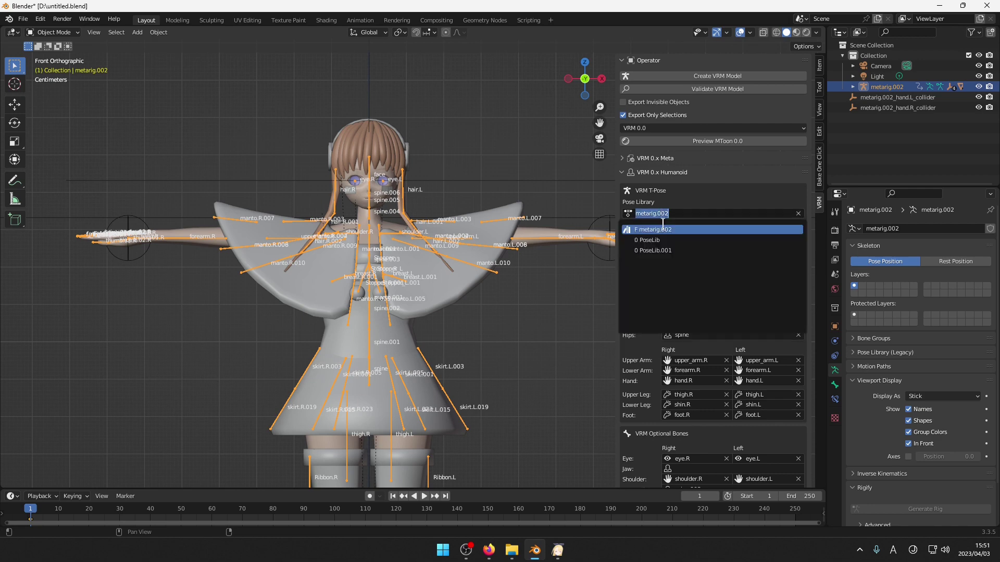
pyautogui.click(666, 238)
pyautogui.click(664, 213)
pyautogui.click(658, 231)
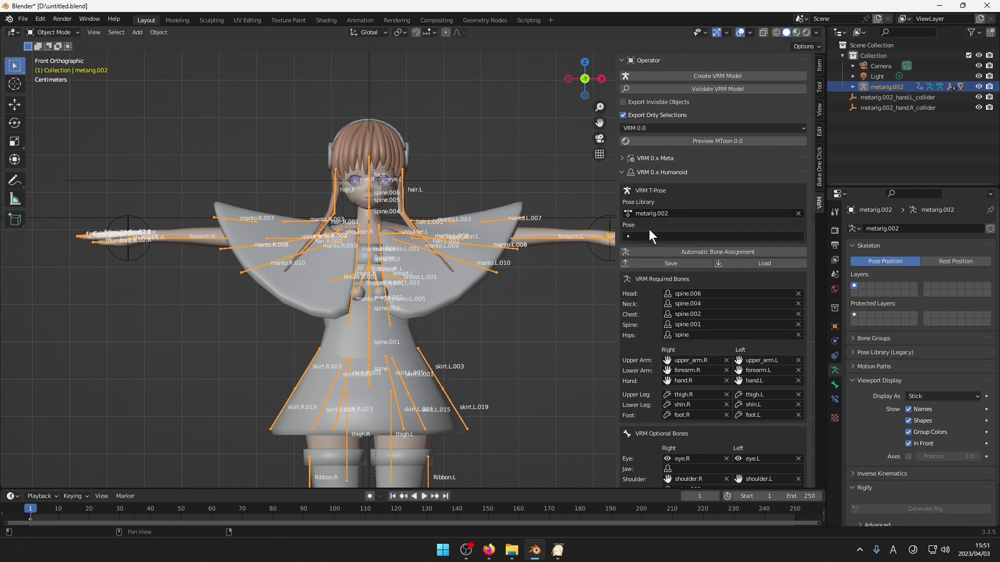
pyautogui.click(643, 235)
pyautogui.click(624, 232)
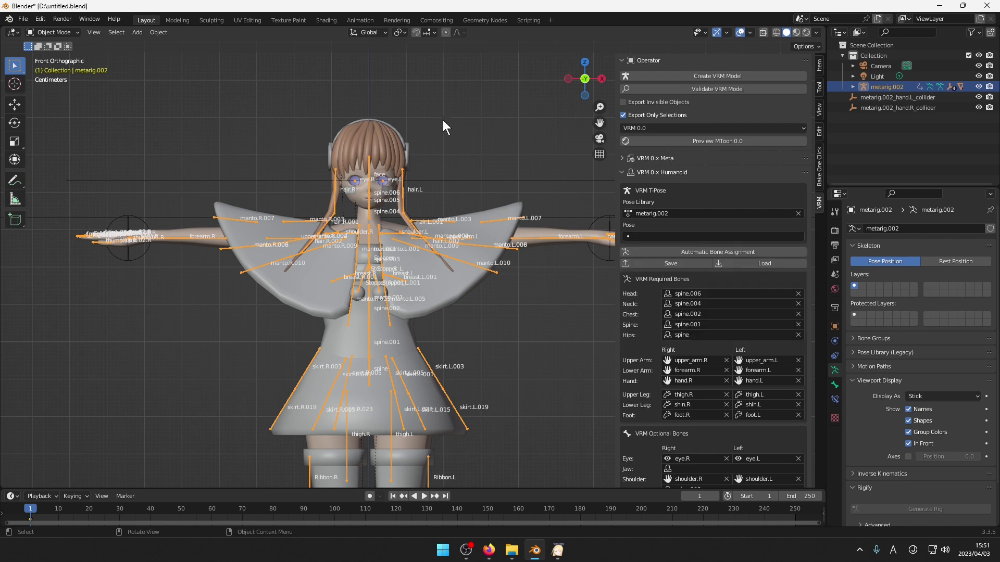
# In the Animation workspace, set the current frame to 0 and switch the enlarged Dope Sheet to the Action Editor.
pyautogui.click(345, 21)
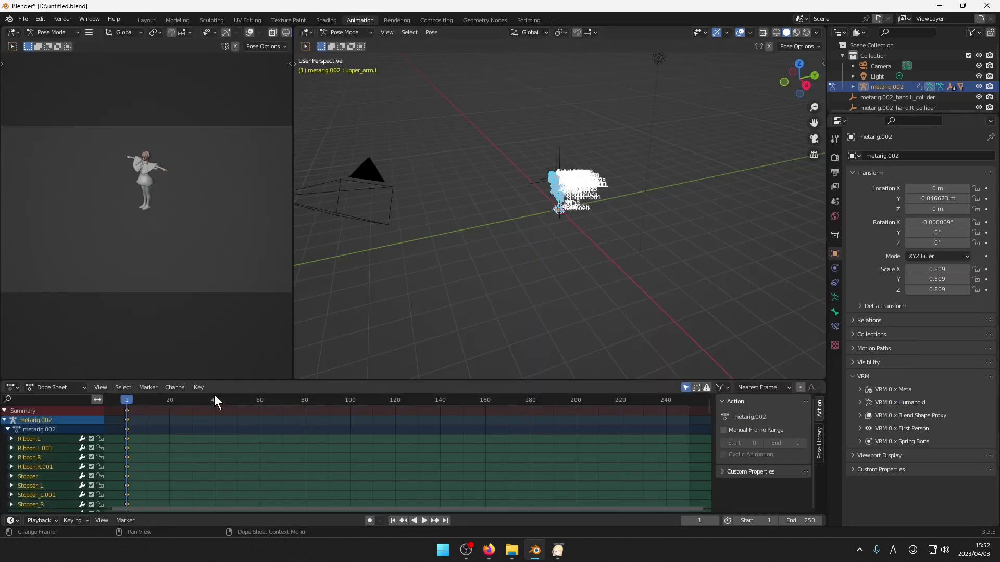
pyautogui.moveTo(214, 394); pyautogui.dragTo(117, 396)
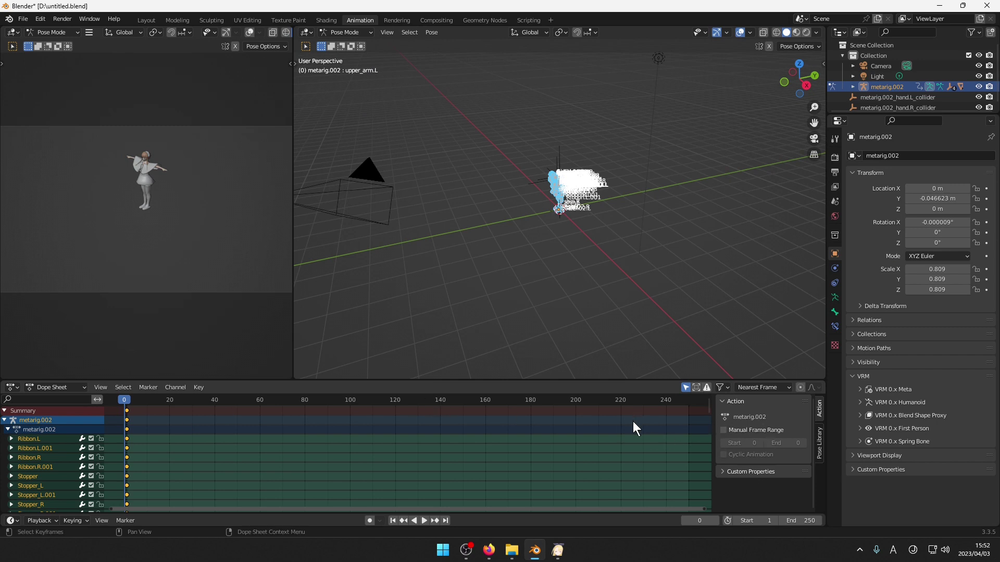
pyautogui.moveTo(217, 379); pyautogui.dragTo(217, 306)
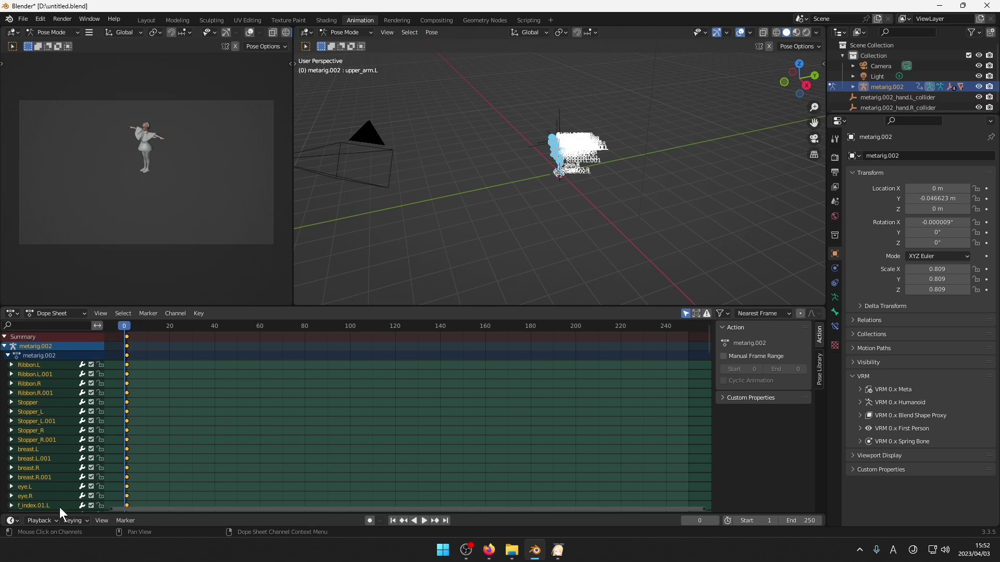
pyautogui.click(45, 311)
pyautogui.click(47, 322)
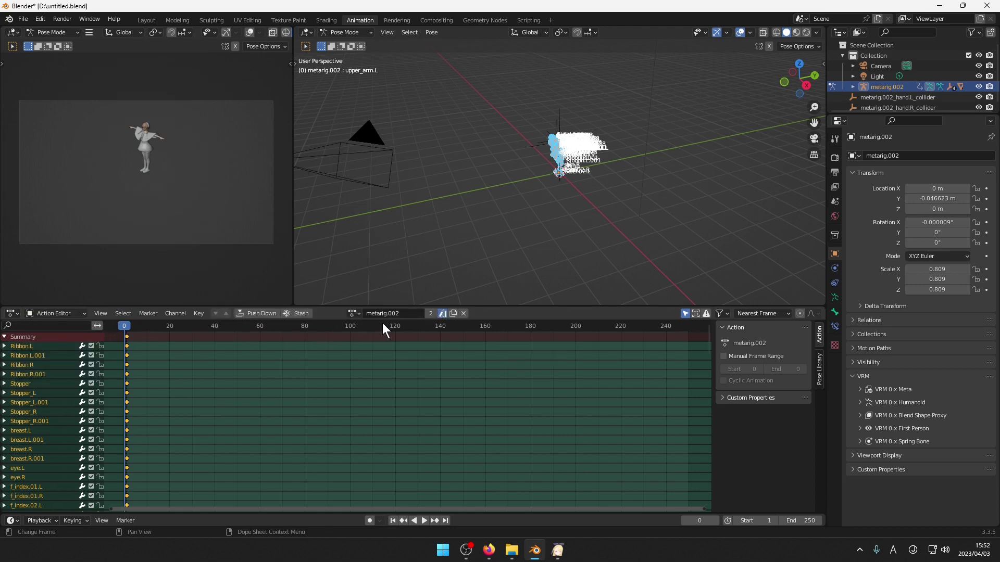
pyautogui.moveTo(129, 322); pyautogui.dragTo(696, 324)
pyautogui.click(151, 20)
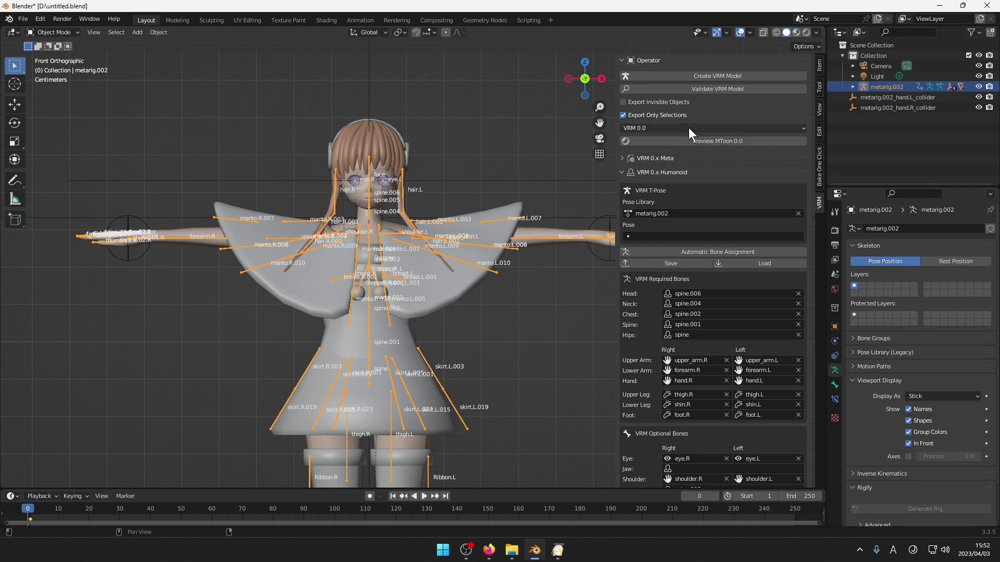
# Keep metarig.002 as the T-Pose pose library and select the armature with its whole hierarchy, including both hand colliders.
pyautogui.click(702, 213)
pyautogui.click(693, 230)
pyautogui.click(496, 305)
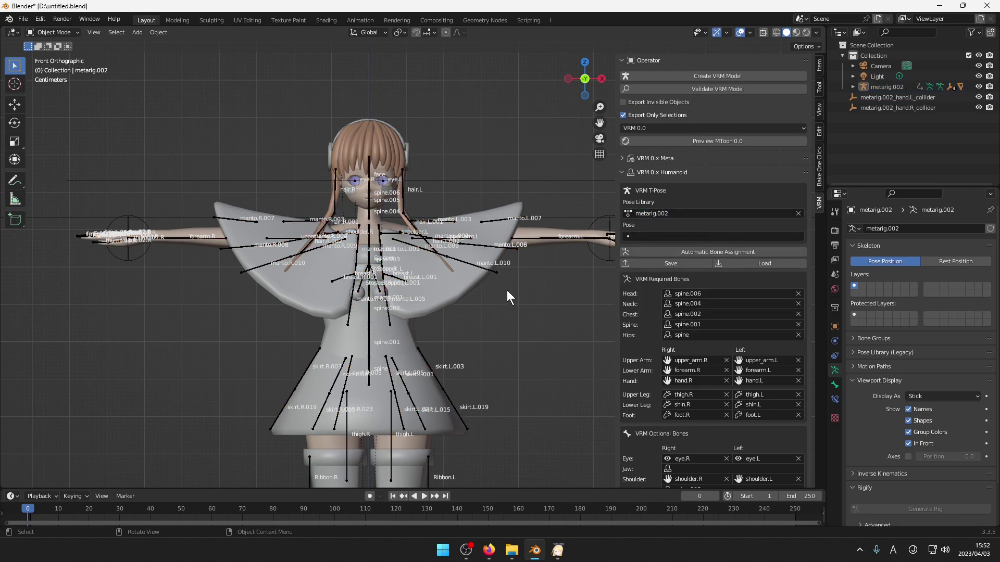
pyautogui.click(554, 239)
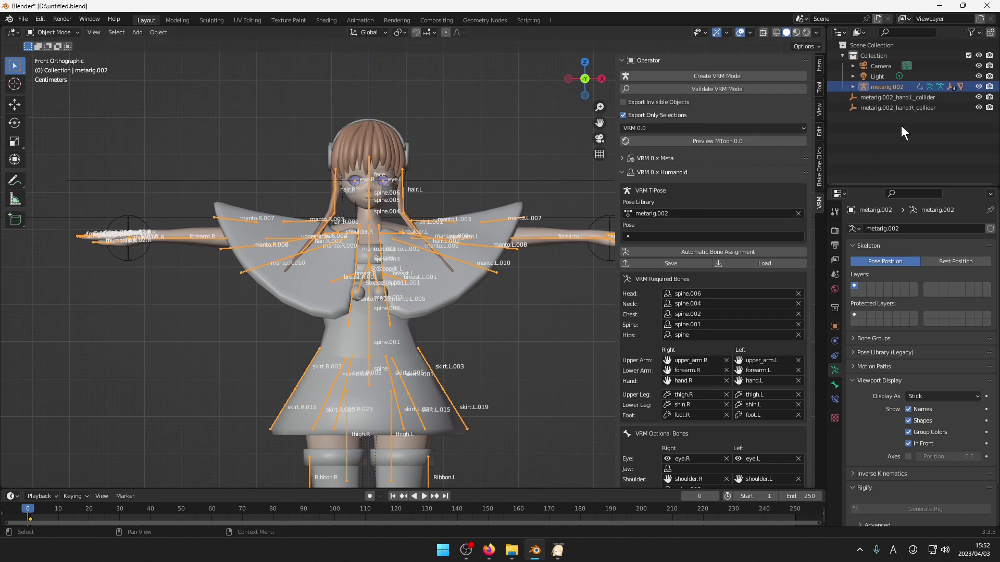
pyautogui.rightClick(897, 87)
pyautogui.click(854, 101)
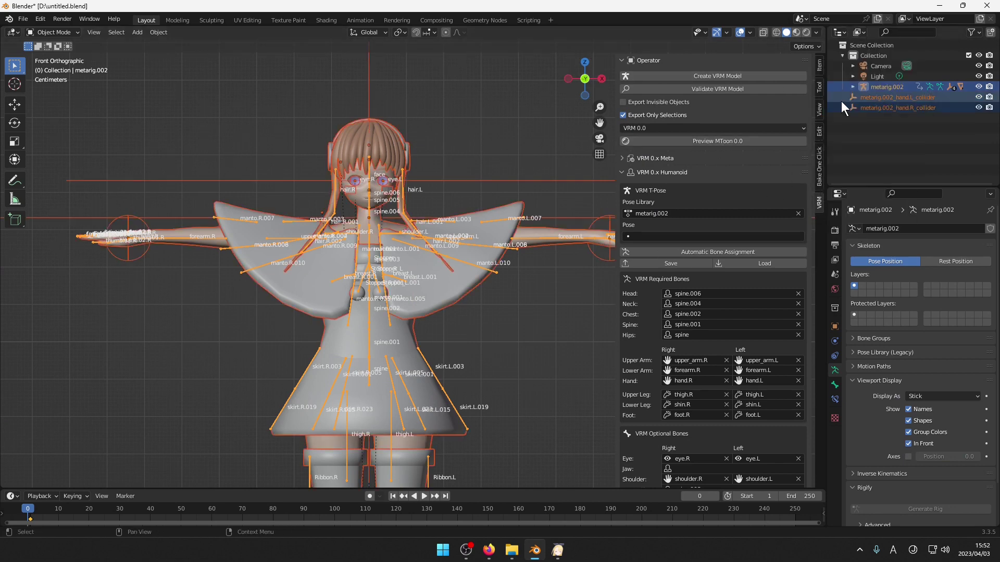
# Export only the selected objects as the VRM file untitled.vrm on drive D, replacing the existing file.
pyautogui.click(23, 20)
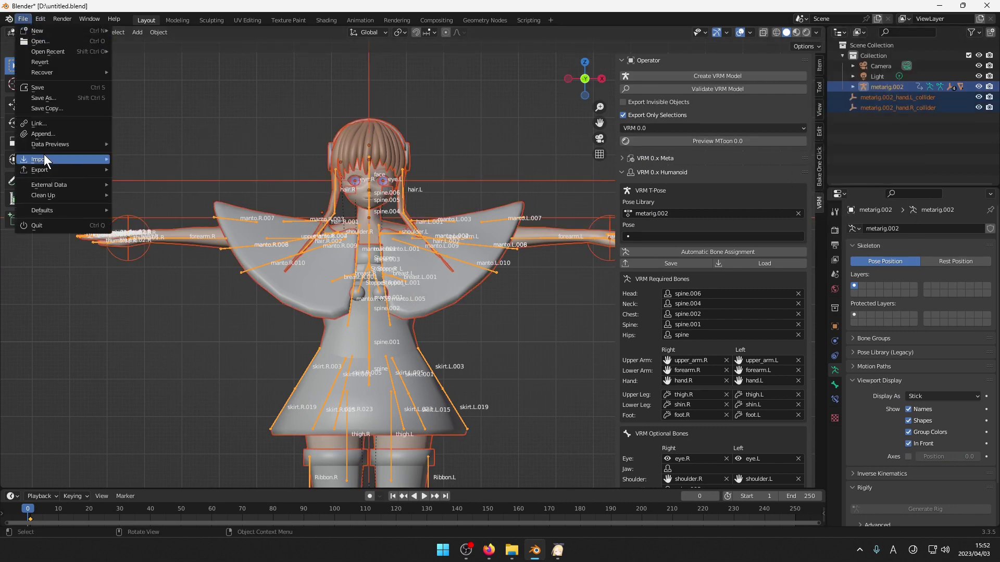
pyautogui.moveTo(46, 170)
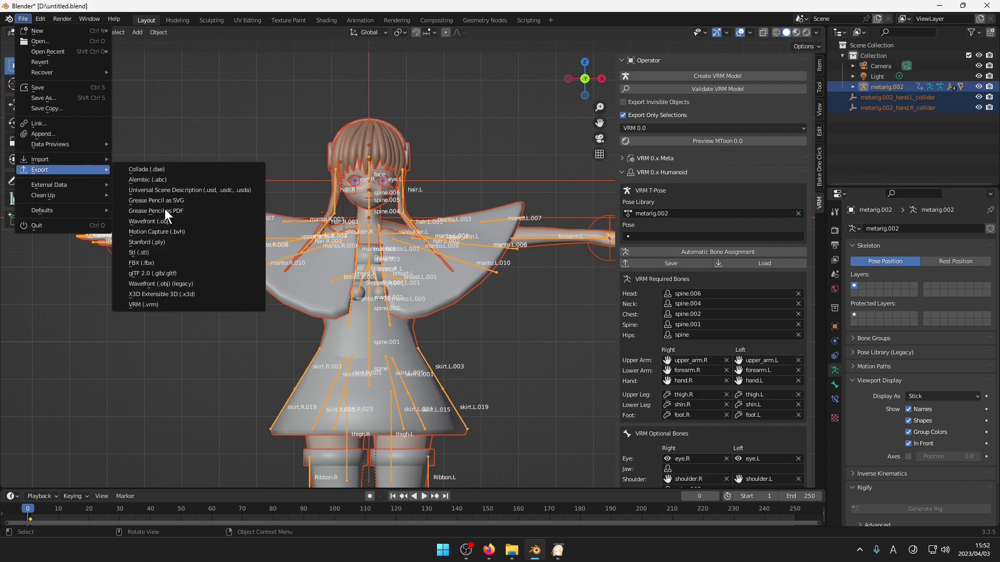
pyautogui.click(194, 309)
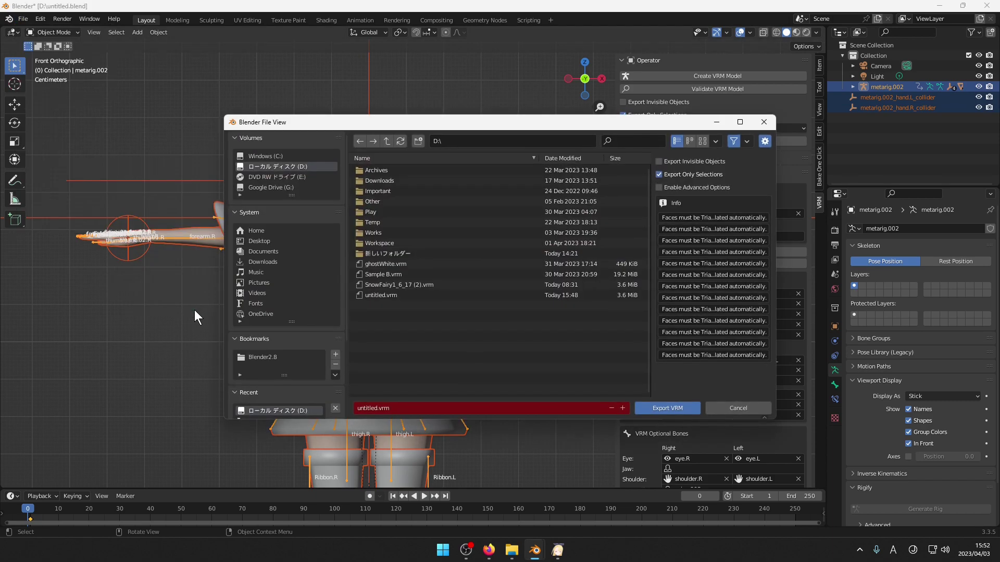
pyautogui.click(659, 408)
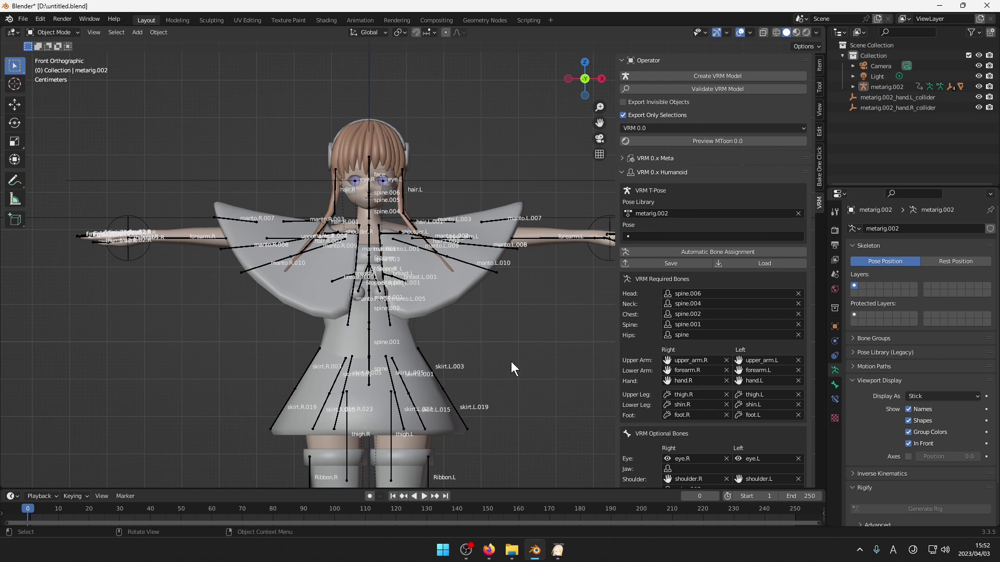
# Switch to VRMViewer and load untitled.vrm from drive D to check the exported character.
pyautogui.click(558, 550)
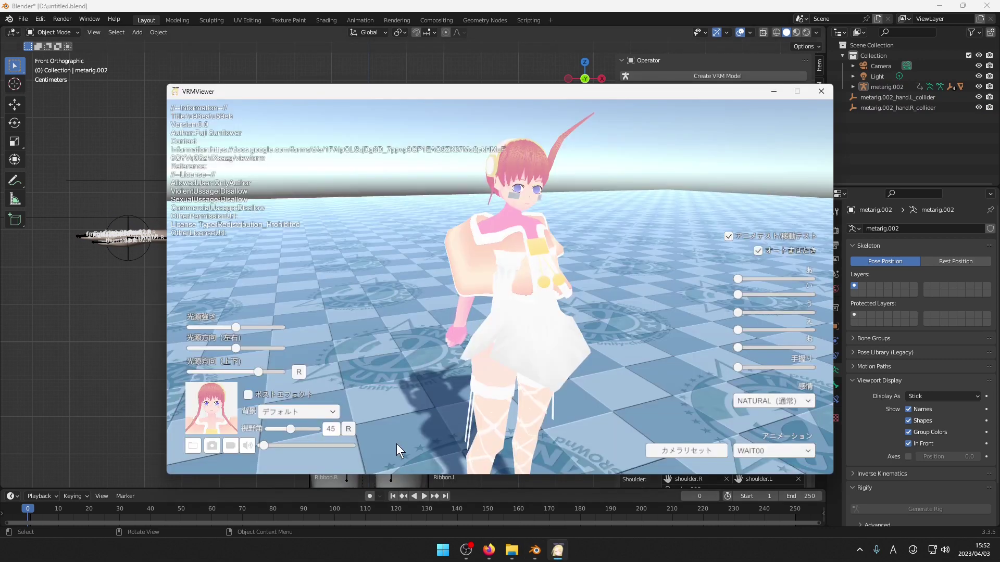
pyautogui.click(193, 447)
pyautogui.scroll(-2, 210, 198)
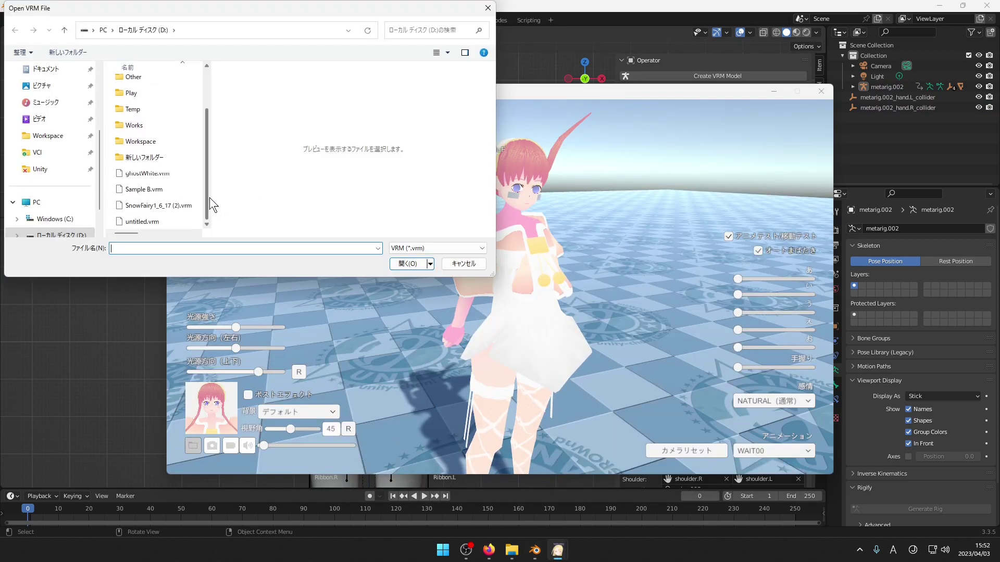
pyautogui.doubleClick(182, 216)
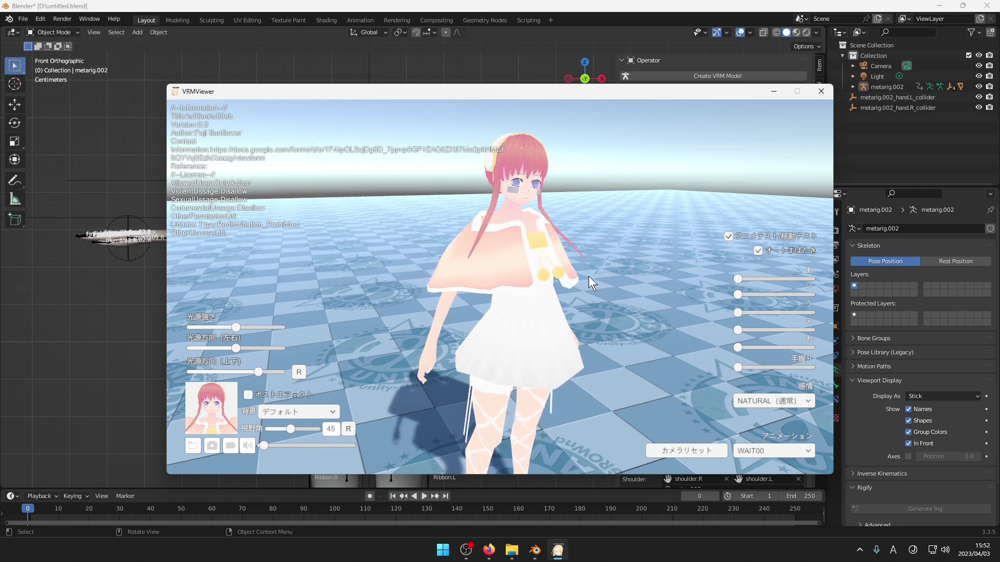
# Switch back to Blender, select the FLush blush planes on the cheeks and frame them in the viewport.
pyautogui.click(30, 328)
pyautogui.click(357, 185)
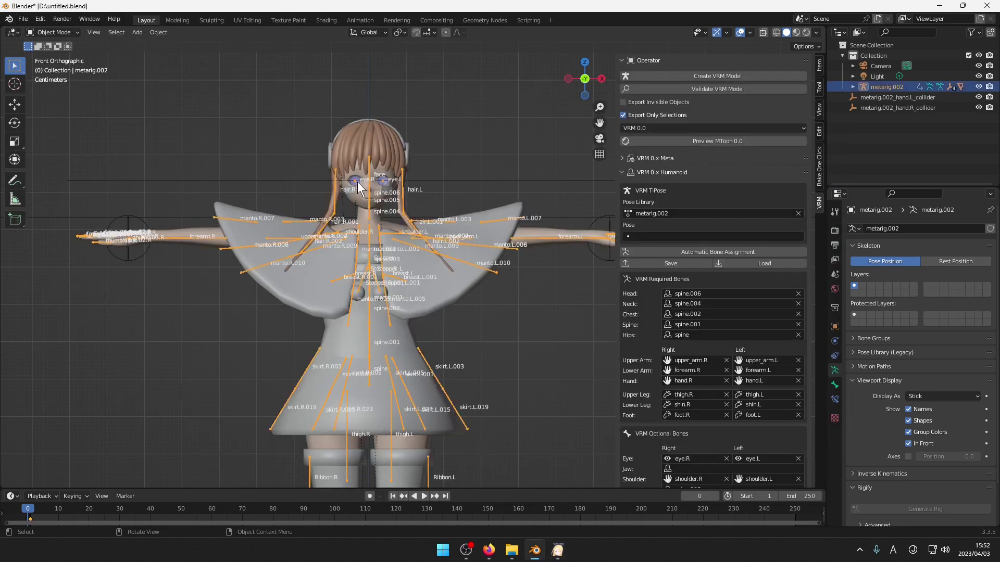
pyautogui.click(387, 185)
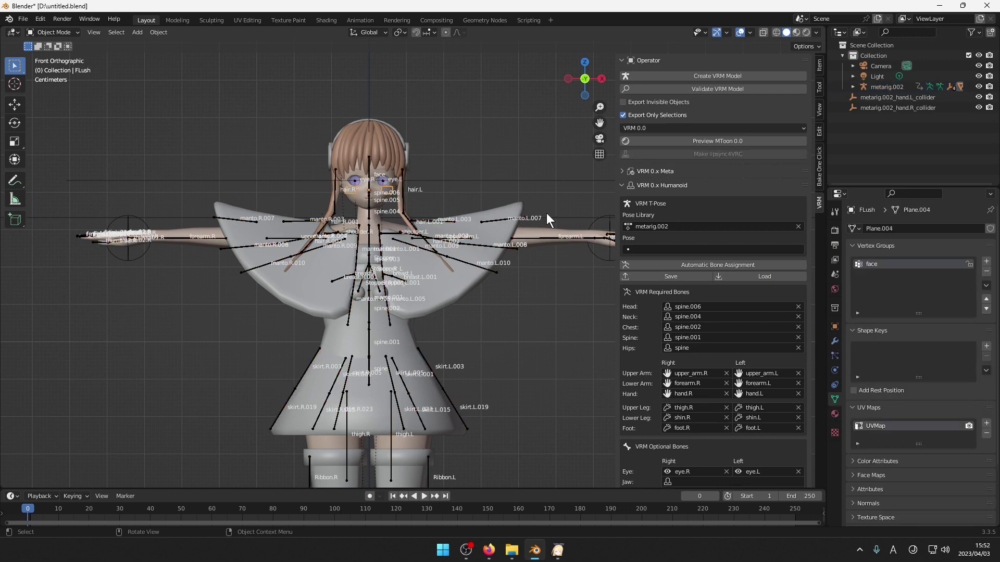
pyautogui.click(111, 33)
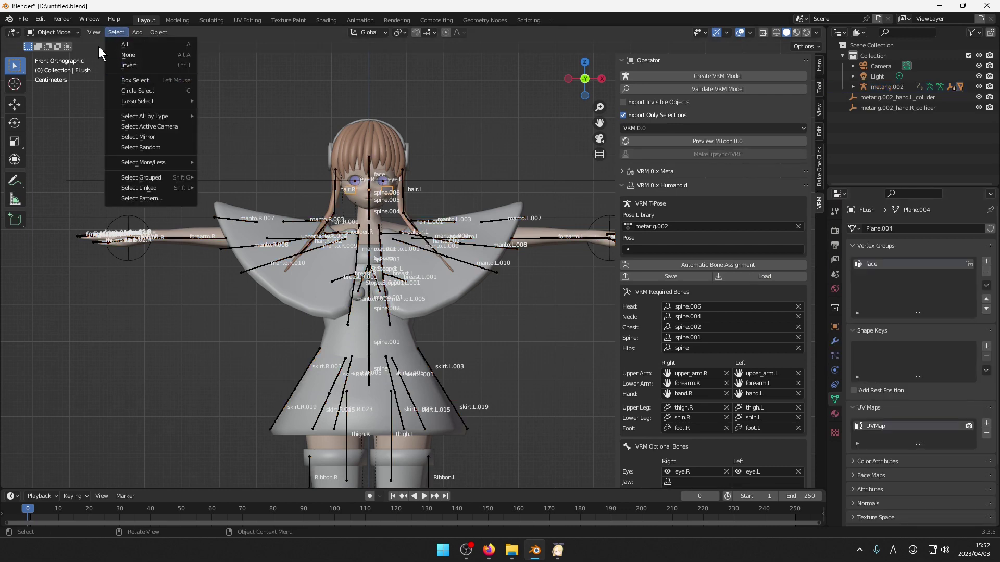
pyautogui.click(91, 30)
pyautogui.click(133, 92)
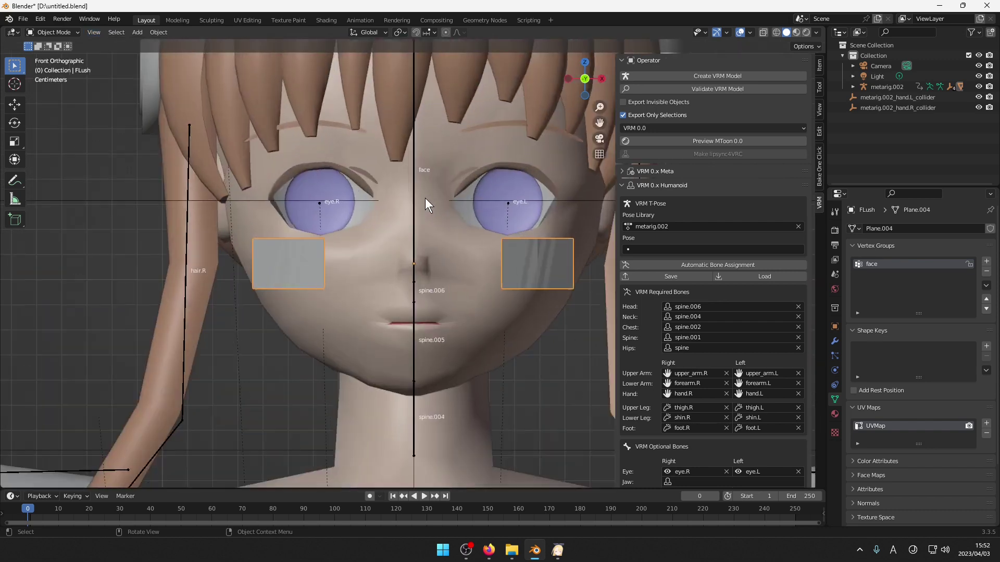
pyautogui.moveTo(598, 127); pyautogui.dragTo(520, 143)
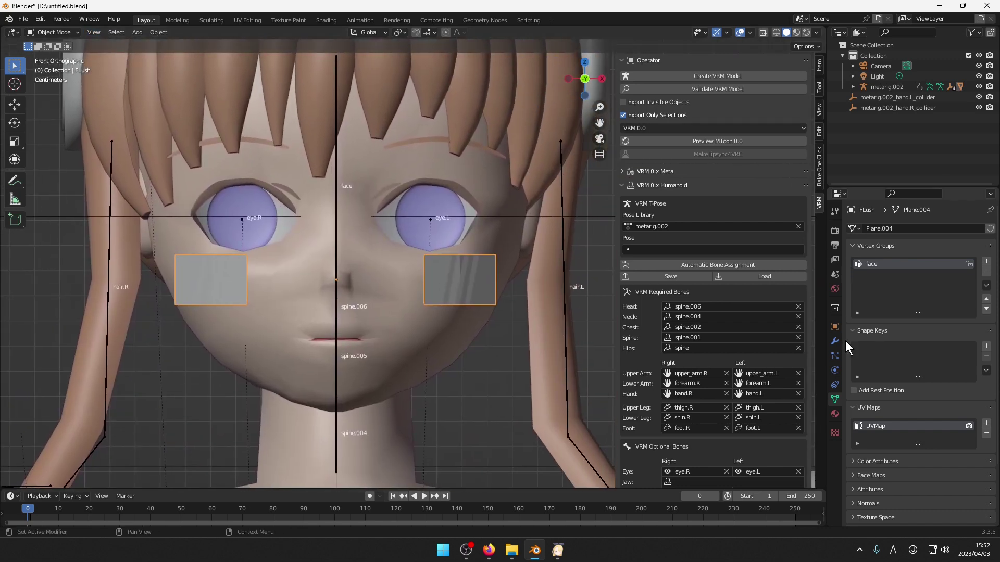
# Enable the VRM MToon Material on the blush planes' material.
pyautogui.click(835, 415)
pyautogui.scroll(-15, 948, 341)
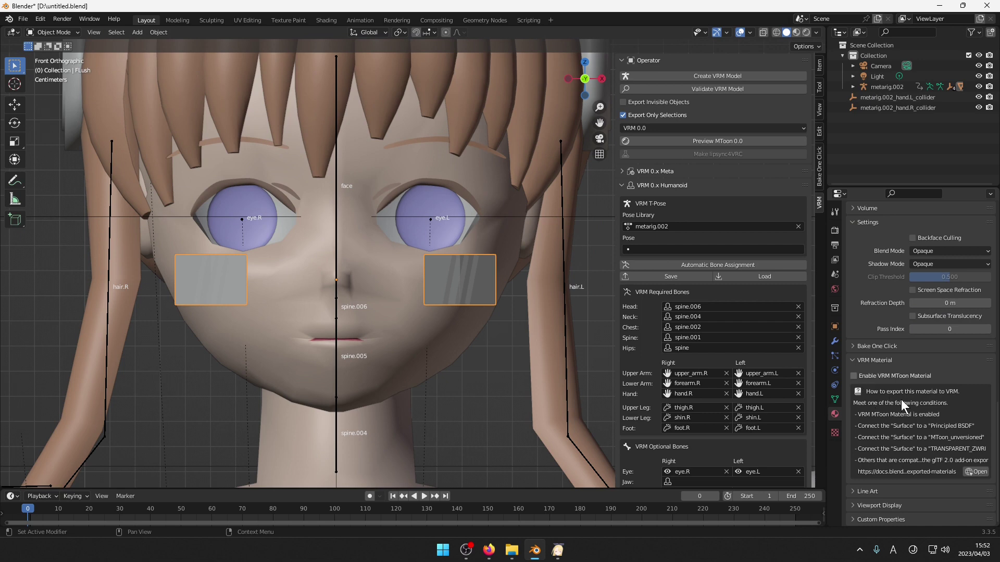
pyautogui.click(902, 377)
pyautogui.moveTo(997, 417); pyautogui.dragTo(997, 380)
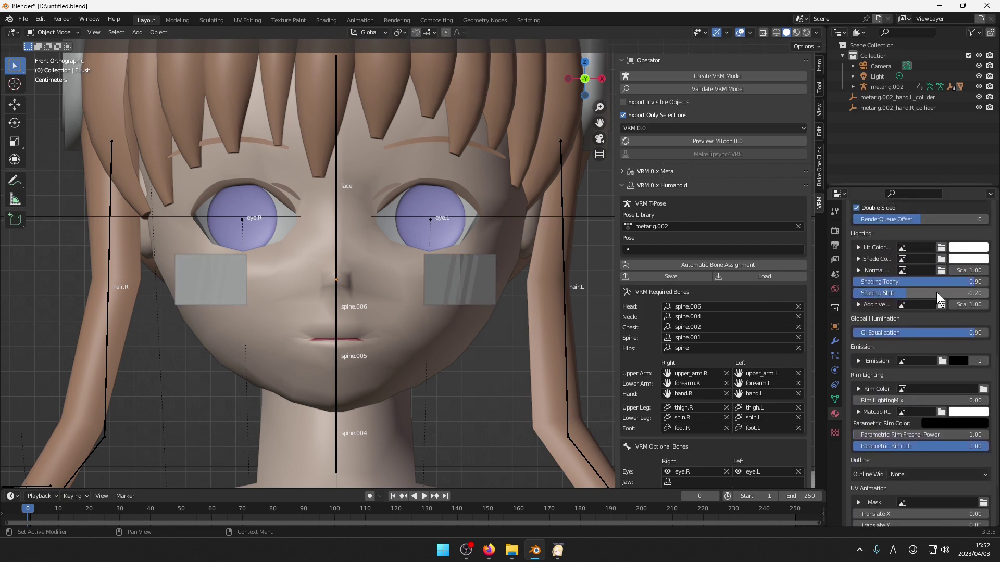
# Load Blush.png from the SnowFairy\Coppe folder as the blush's lit color texture and assign it as the shade color texture too.
pyautogui.click(941, 248)
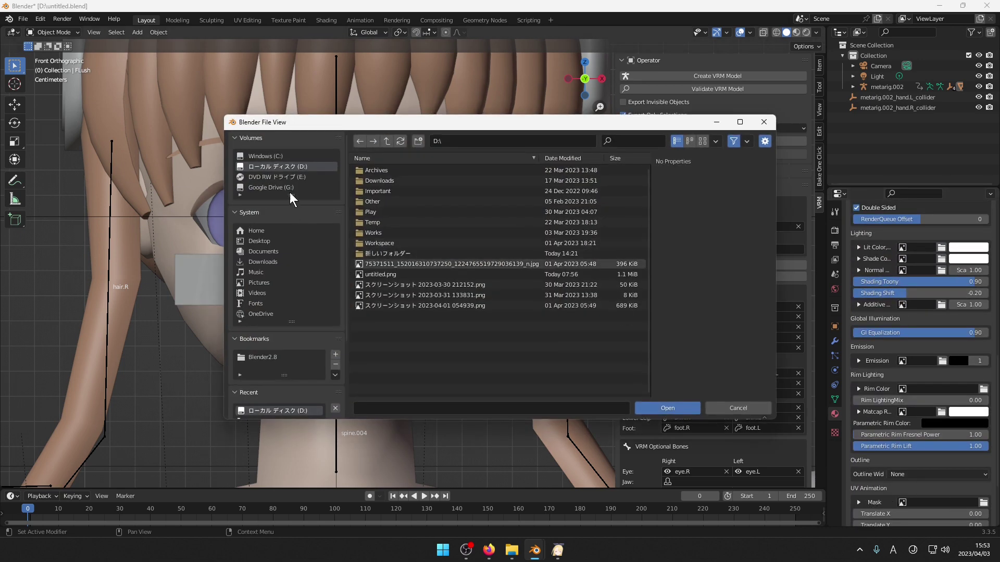
pyautogui.click(383, 244)
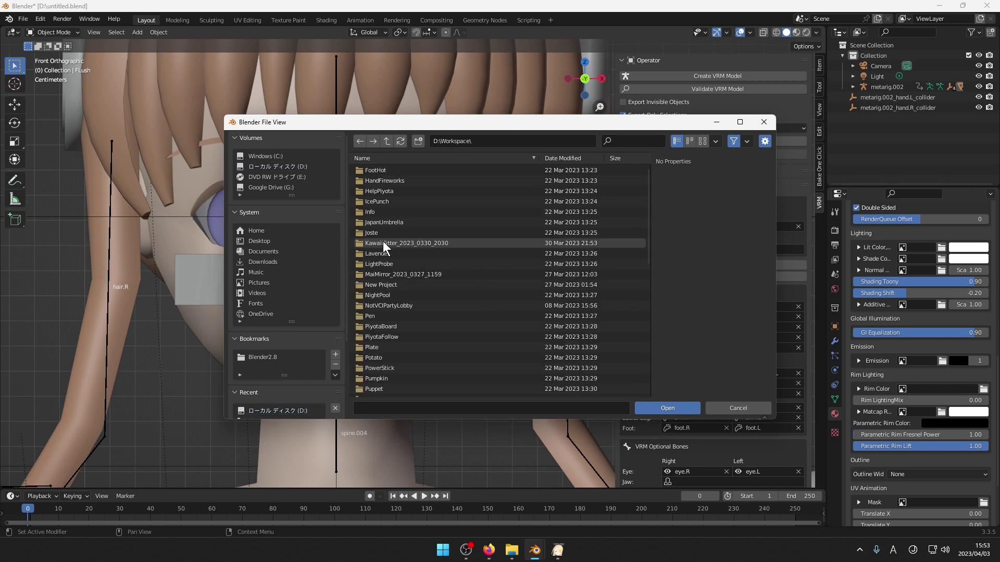
pyautogui.click(387, 141)
pyautogui.click(380, 252)
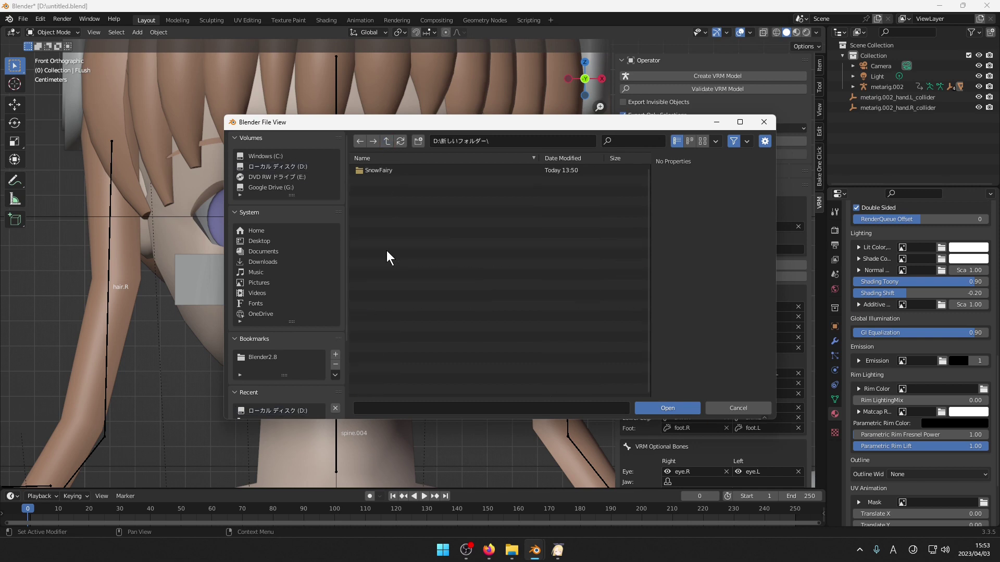
pyautogui.doubleClick(383, 173)
pyautogui.doubleClick(380, 171)
pyautogui.doubleClick(383, 192)
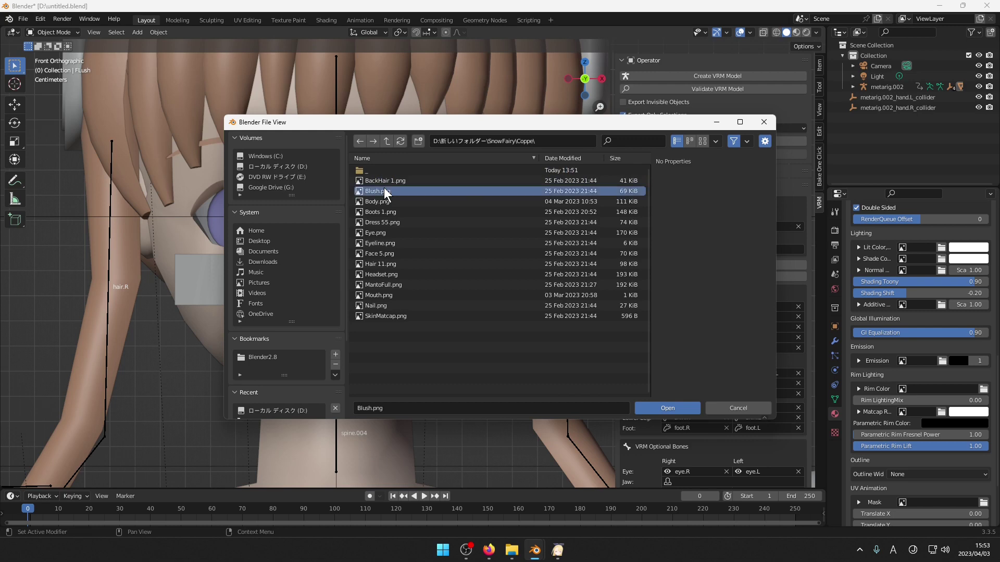
pyautogui.click(919, 258)
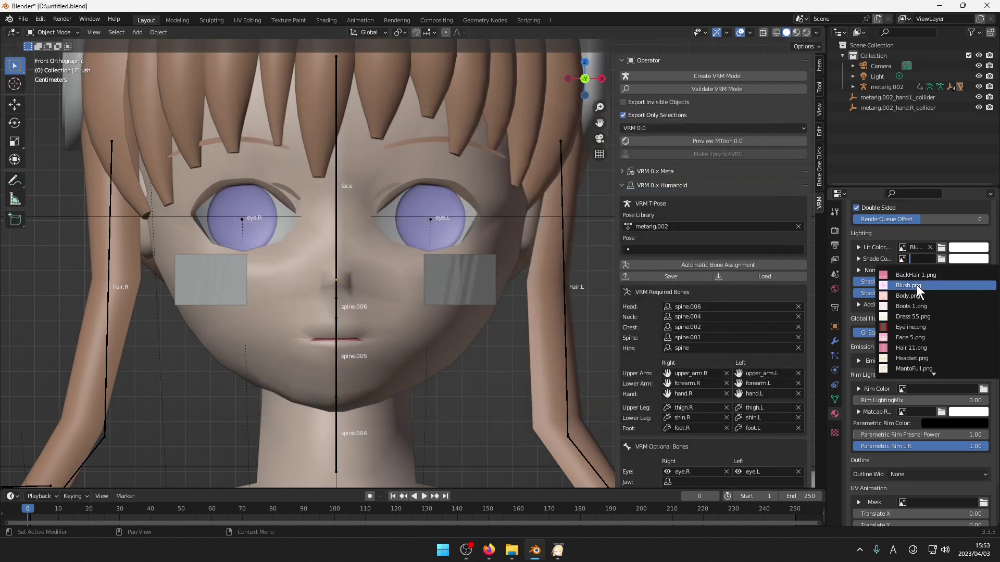
pyautogui.click(912, 286)
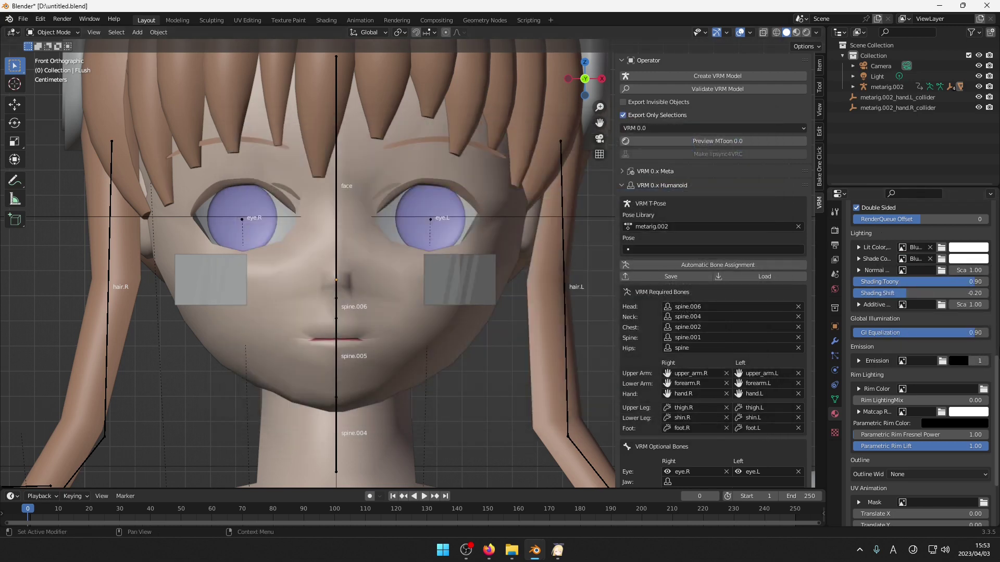
# Set the blush material's MToon alpha mode to Transparent.
pyautogui.moveTo(926, 411); pyautogui.dragTo(927, 489, button='middle')
pyautogui.click(916, 275)
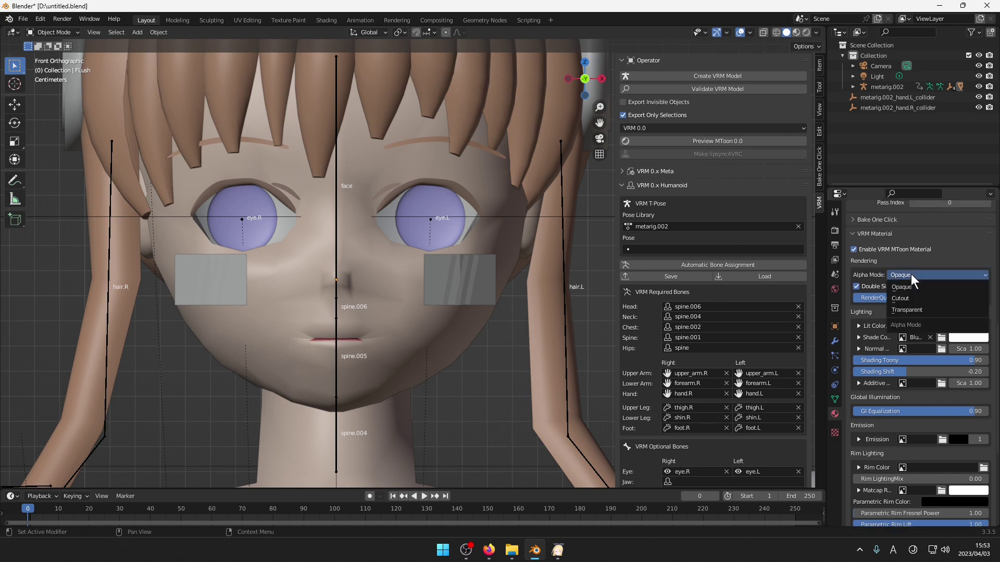
pyautogui.click(917, 310)
pyautogui.moveTo(994, 333); pyautogui.dragTo(995, 311)
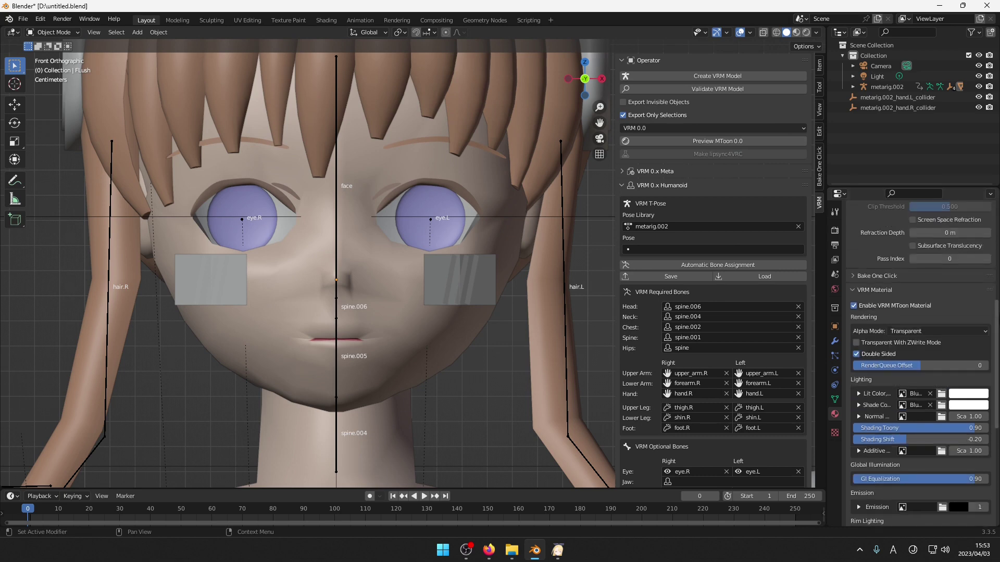
# Select the character's left eyeball and enable the VRM MToon Material on its material.
pyautogui.click(456, 204)
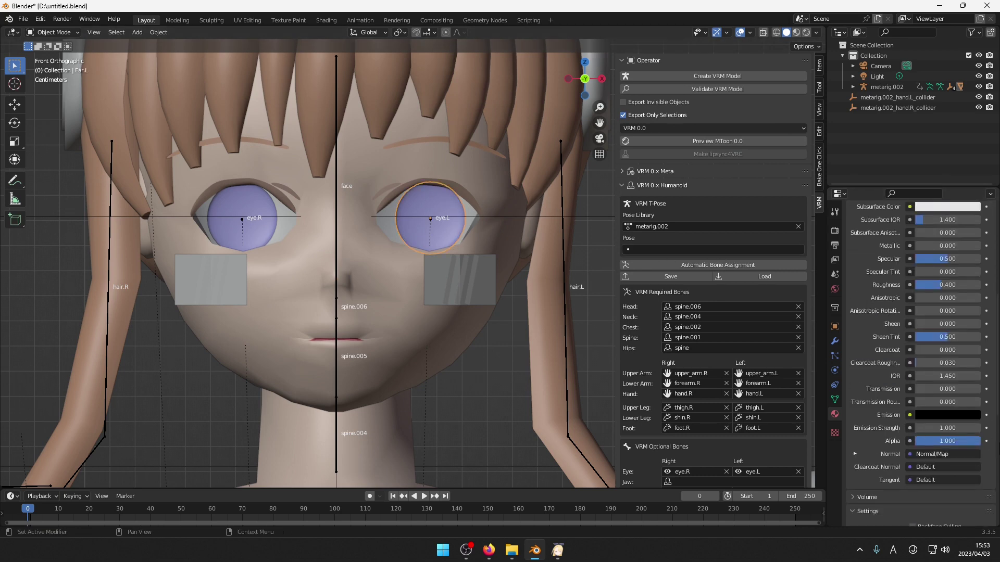
pyautogui.moveTo(995, 372); pyautogui.dragTo(993, 485)
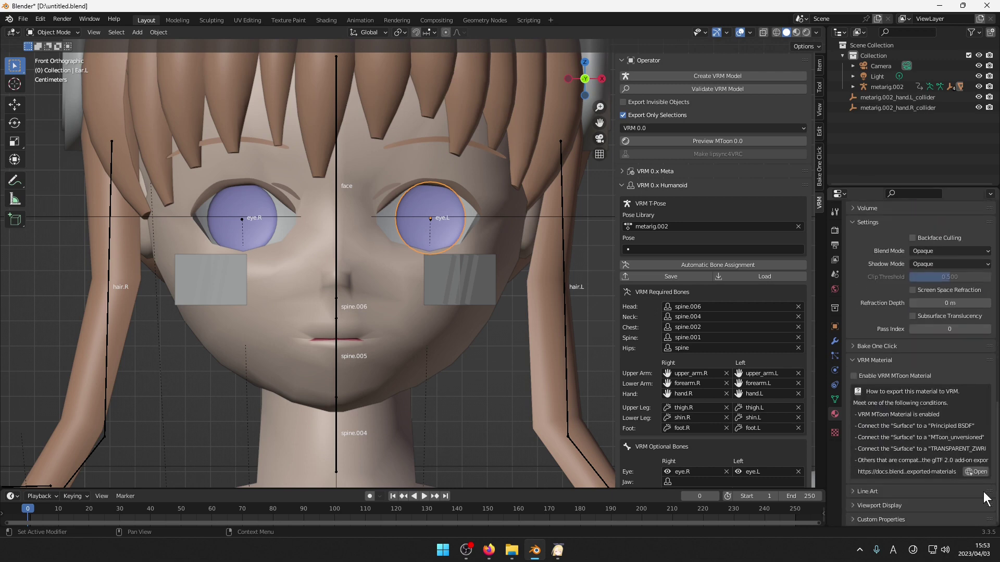
pyautogui.click(925, 378)
pyautogui.scroll(-14, 928, 392)
pyautogui.moveTo(997, 418); pyautogui.dragTo(997, 358)
# Load Eye.png from the SnowFairy\Coppe folder as the eye's lit color texture and assign it as the shade color texture too.
pyautogui.click(941, 309)
pyautogui.click(366, 257)
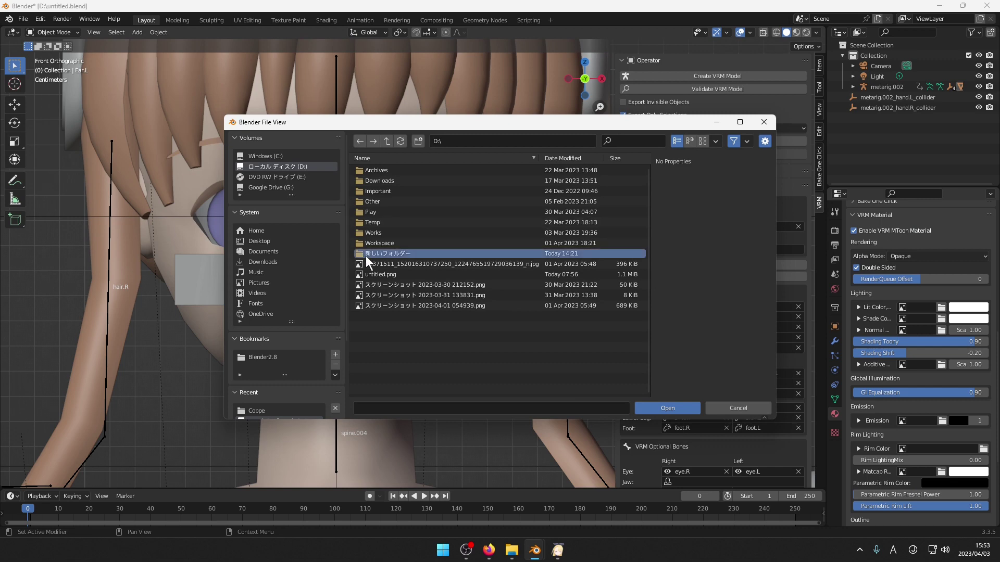
pyautogui.doubleClick(367, 256)
pyautogui.doubleClick(379, 171)
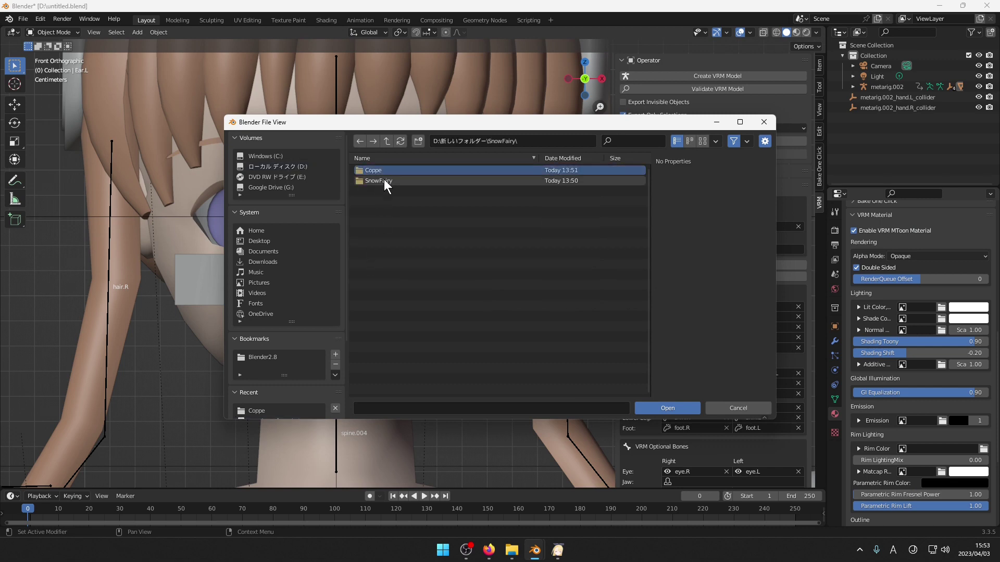
pyautogui.doubleClick(385, 171)
pyautogui.doubleClick(375, 233)
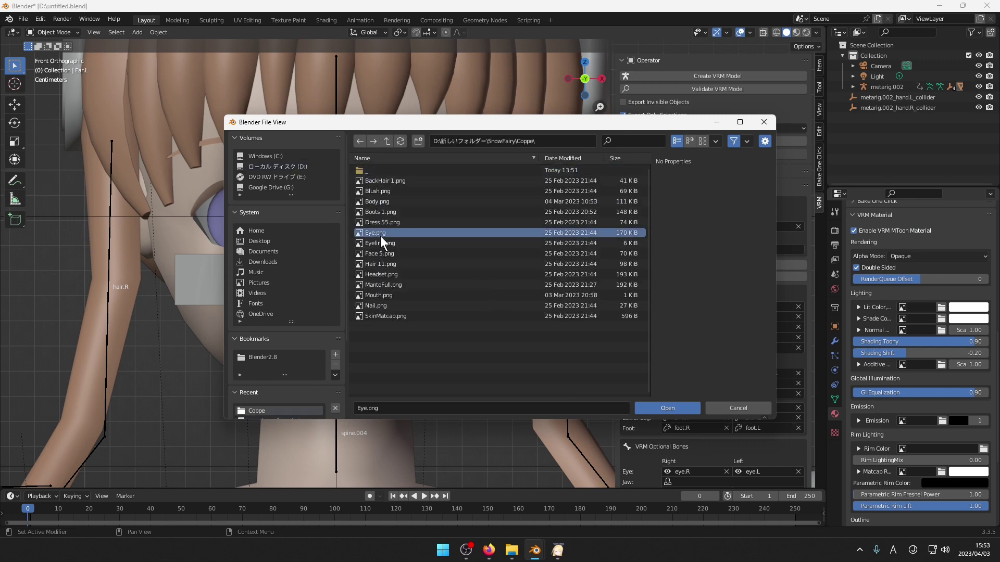
pyautogui.click(920, 319)
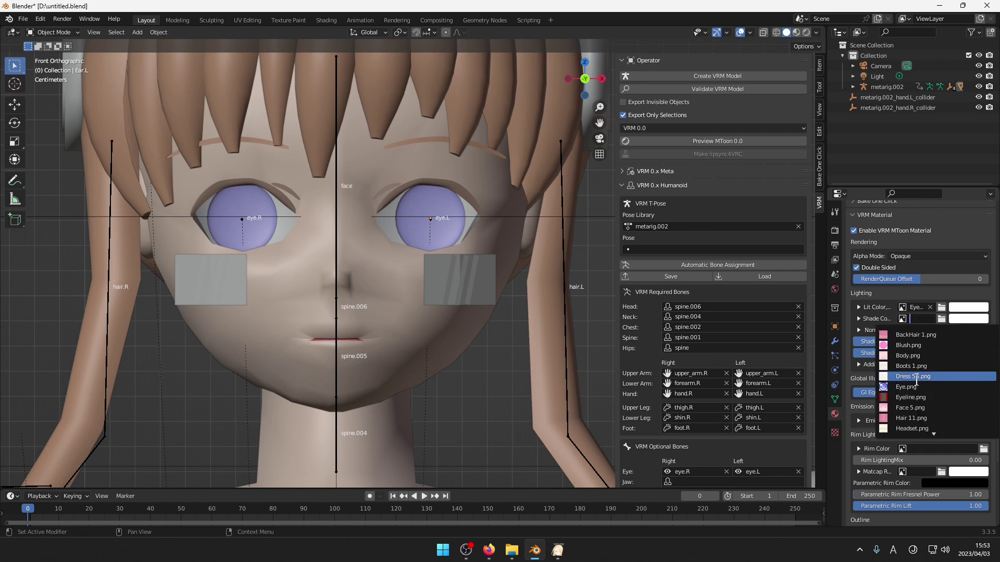
pyautogui.click(908, 387)
# Select the metarig.002 hierarchy and export only the selection as untitled.vrm on drive D, overwriting the existing file.
pyautogui.rightClick(886, 92)
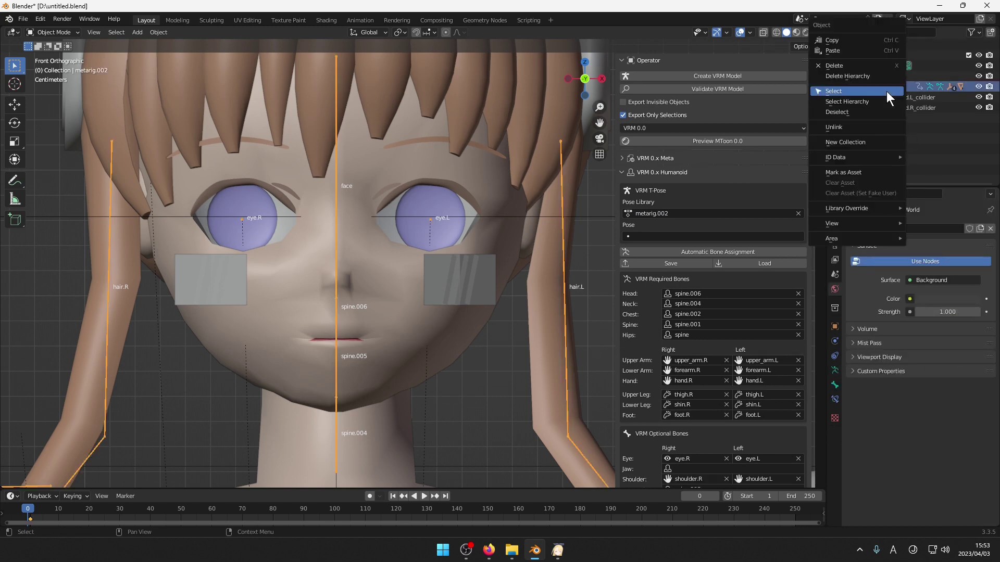
pyautogui.click(884, 101)
pyautogui.click(23, 19)
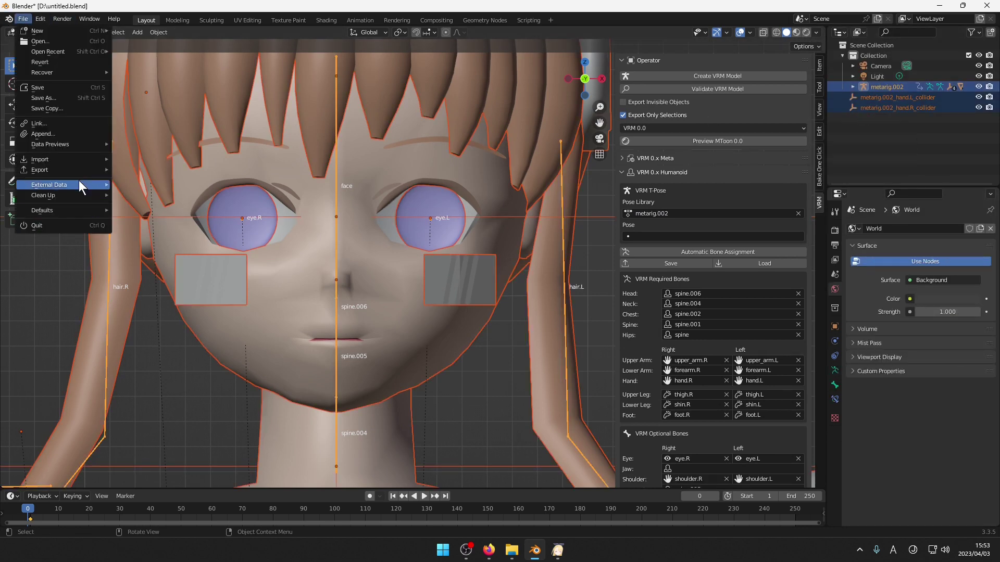
pyautogui.moveTo(78, 170)
pyautogui.click(173, 304)
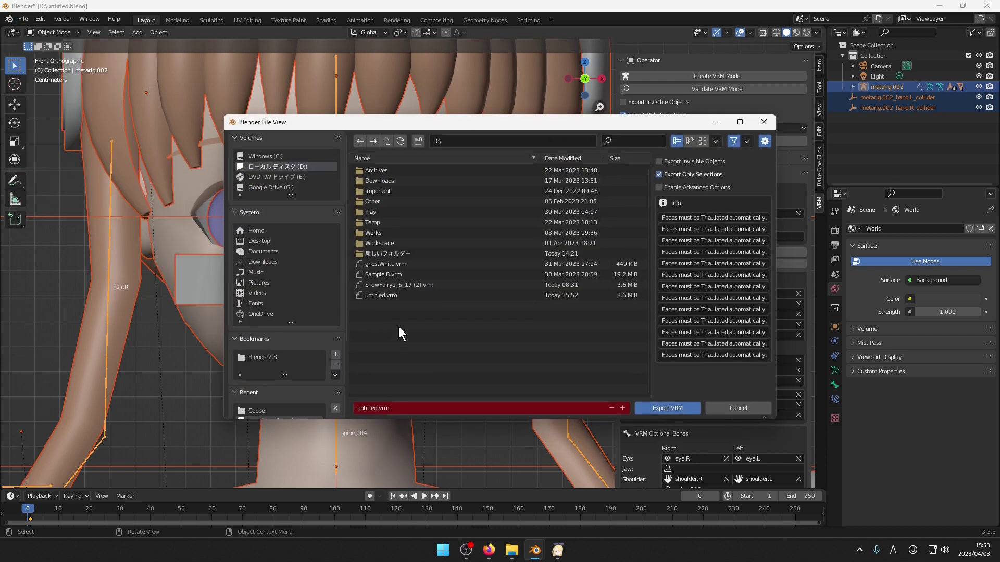
pyautogui.click(669, 407)
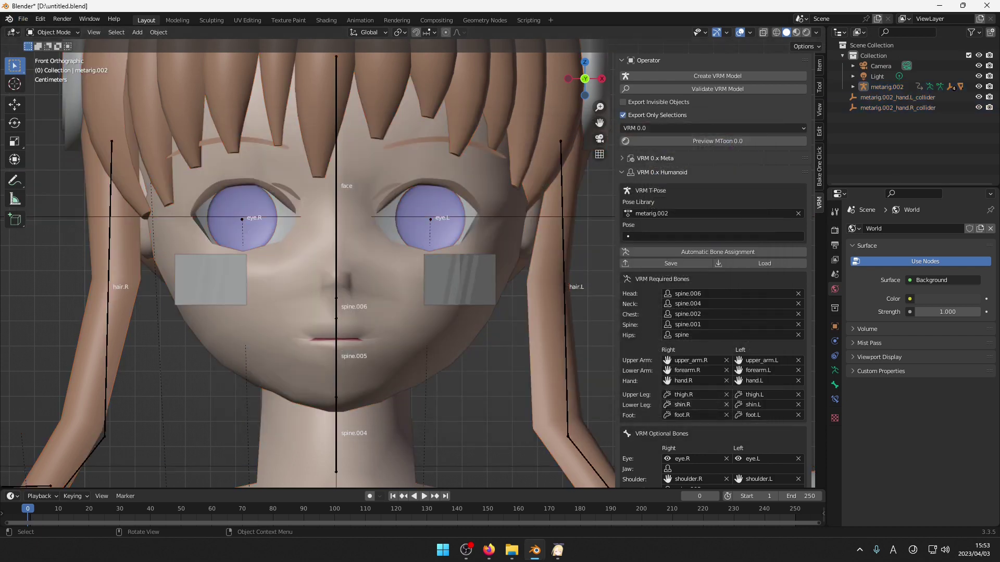
# Switch to VRMViewer, load the re-exported untitled.vrm from drive D and turn the character to face the front.
pyautogui.click(561, 553)
pyautogui.click(194, 446)
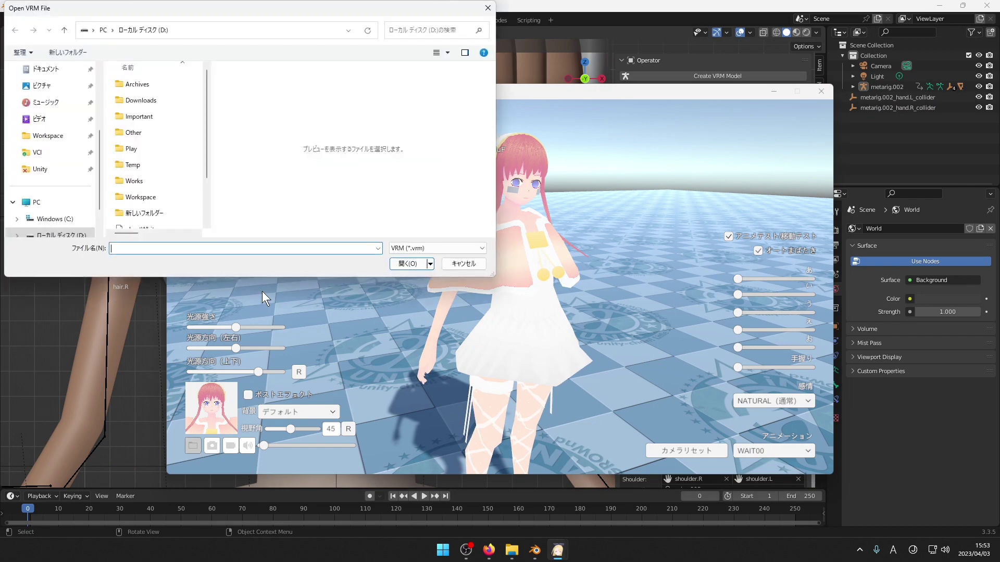
pyautogui.scroll(-1, 201, 157)
pyautogui.doubleClick(180, 217)
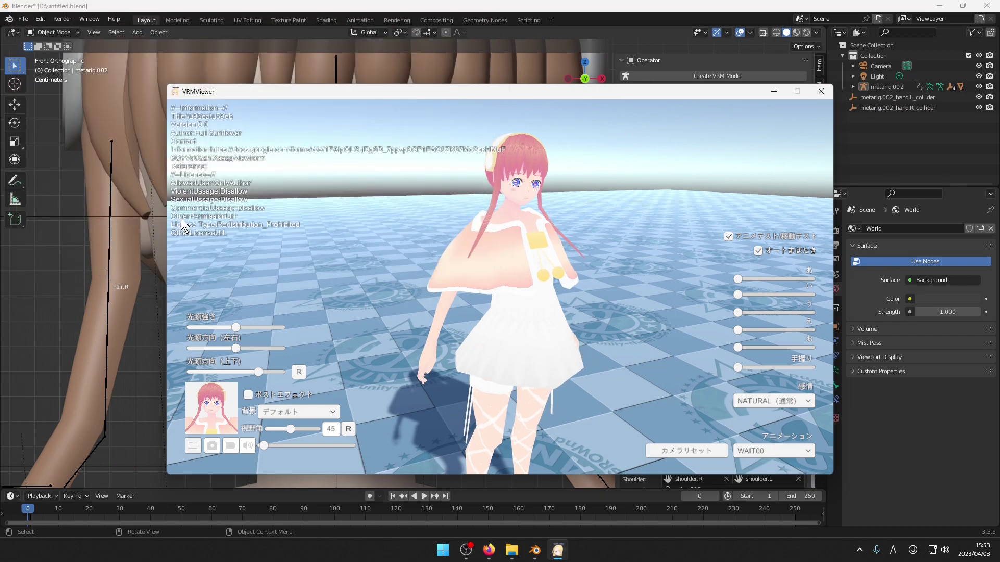
pyautogui.moveTo(533, 253); pyautogui.dragTo(408, 251)
# Preview the character with the WAIT01 animation and return to WAIT00 to check how hair and clothes move.
pyautogui.click(805, 451)
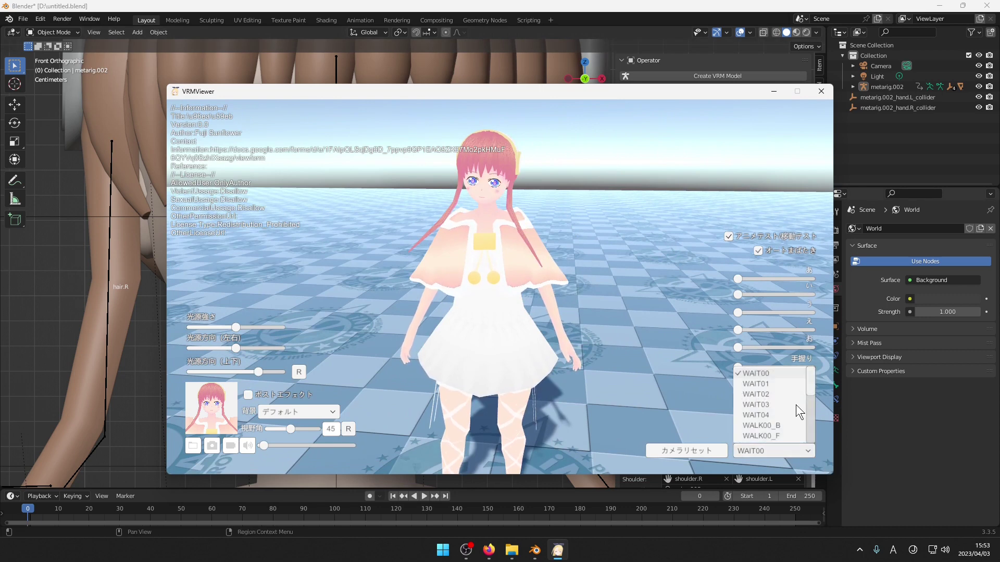
pyautogui.click(797, 400)
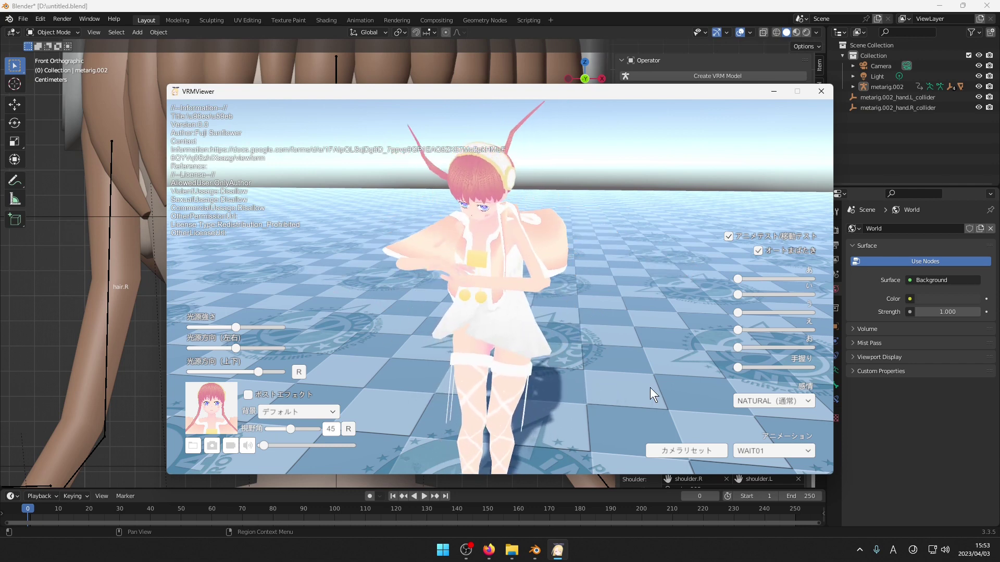
pyautogui.click(783, 451)
pyautogui.click(782, 377)
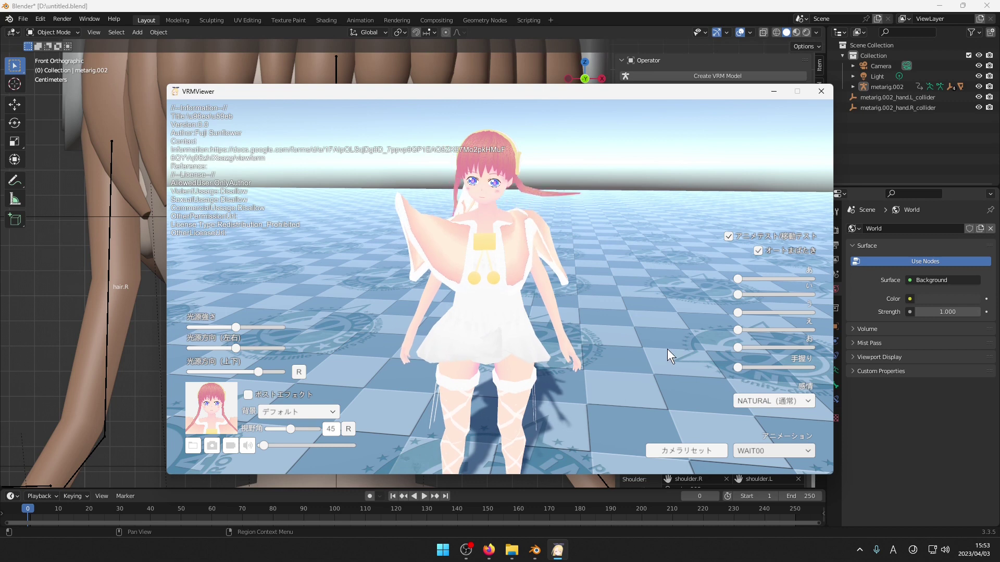
# Switch back to Blender, select the metarig.002 armature, collapse VRM 0.x Humanoid and expand its VRM 0.x Spring Bone settings down to the collider groups.
pyautogui.click(132, 257)
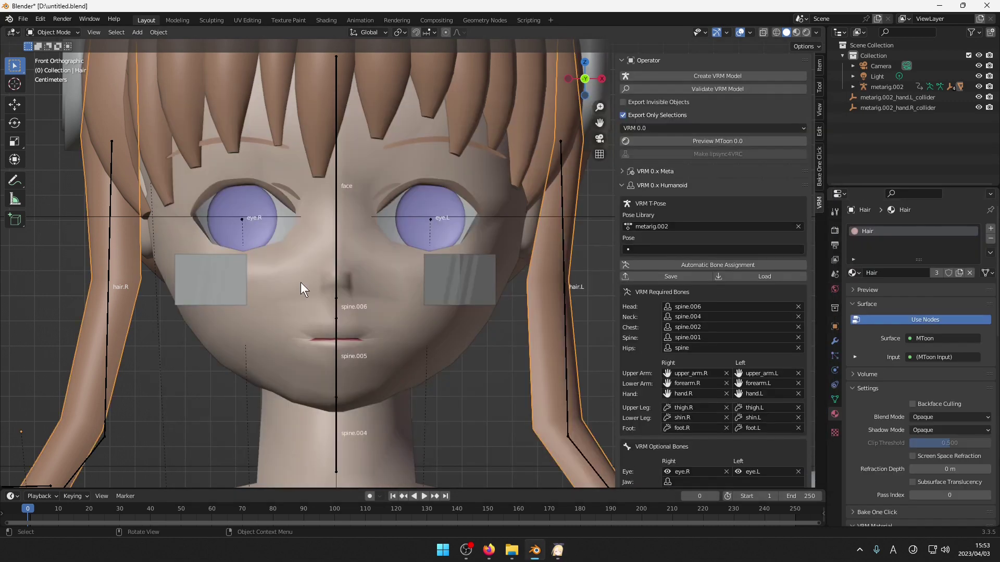
pyautogui.scroll(1, 579, 337)
pyautogui.click(594, 331)
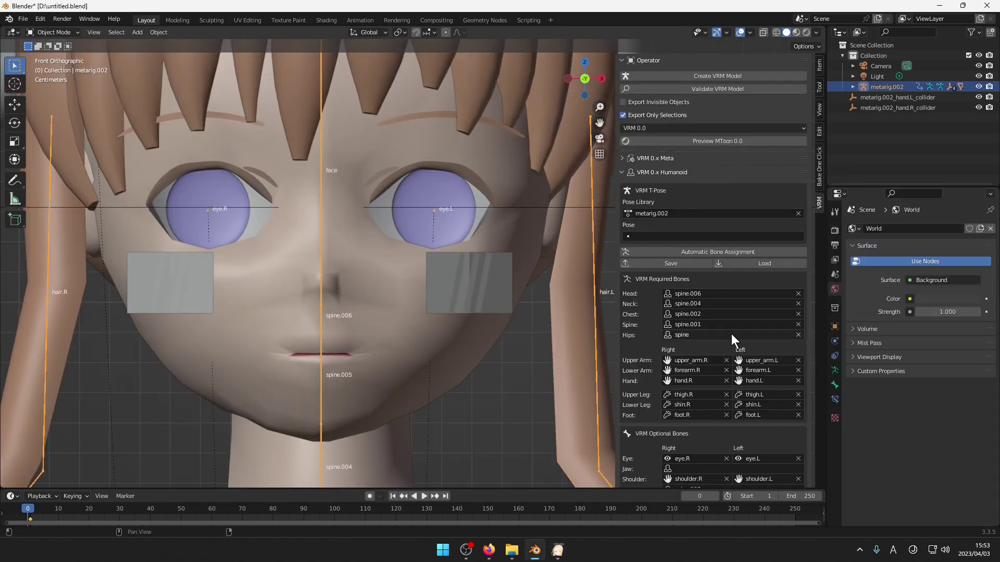
pyautogui.click(624, 172)
pyautogui.click(632, 214)
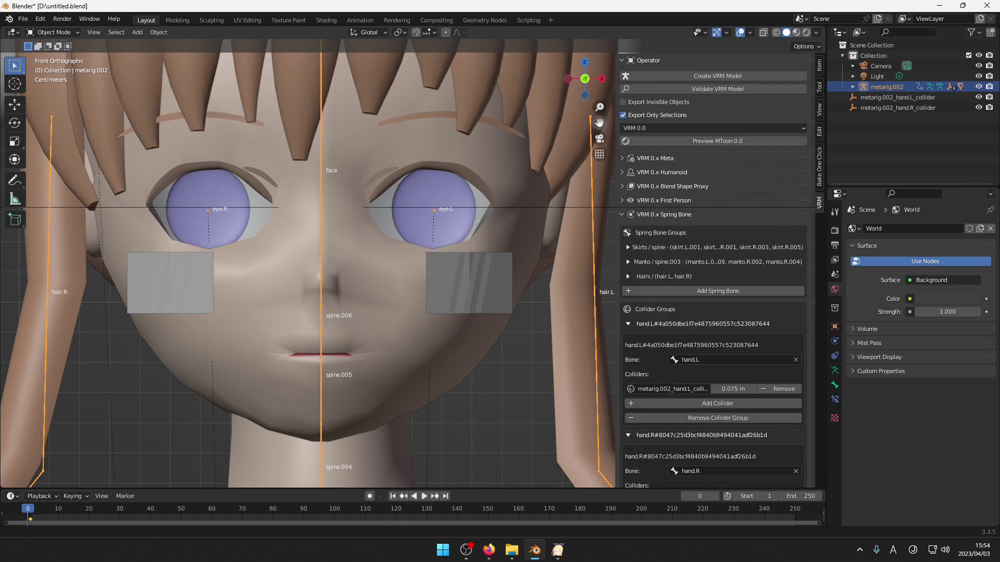
pyautogui.moveTo(599, 106); pyautogui.dragTo(599, 234)
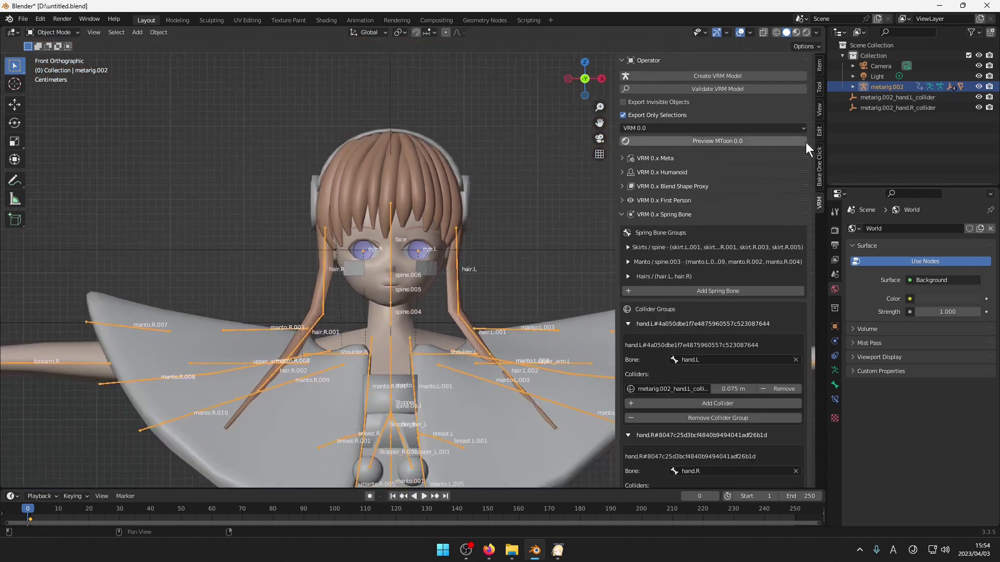
pyautogui.scroll(-3, 792, 375)
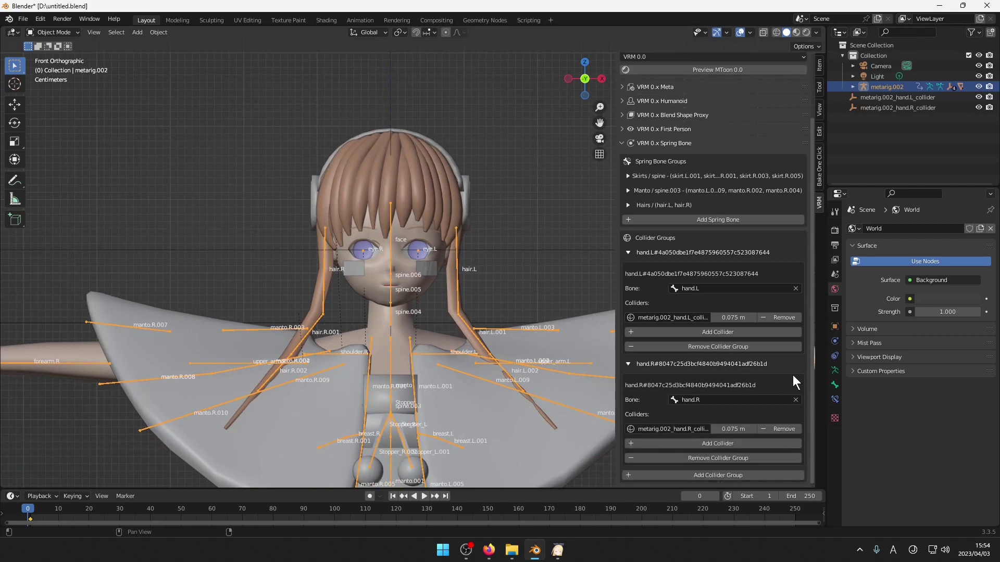
# Expand the Skirts spring bone group and set its Stiffness, Gravity Power and Drag Force to 0.1.
pyautogui.click(625, 253)
pyautogui.click(628, 248)
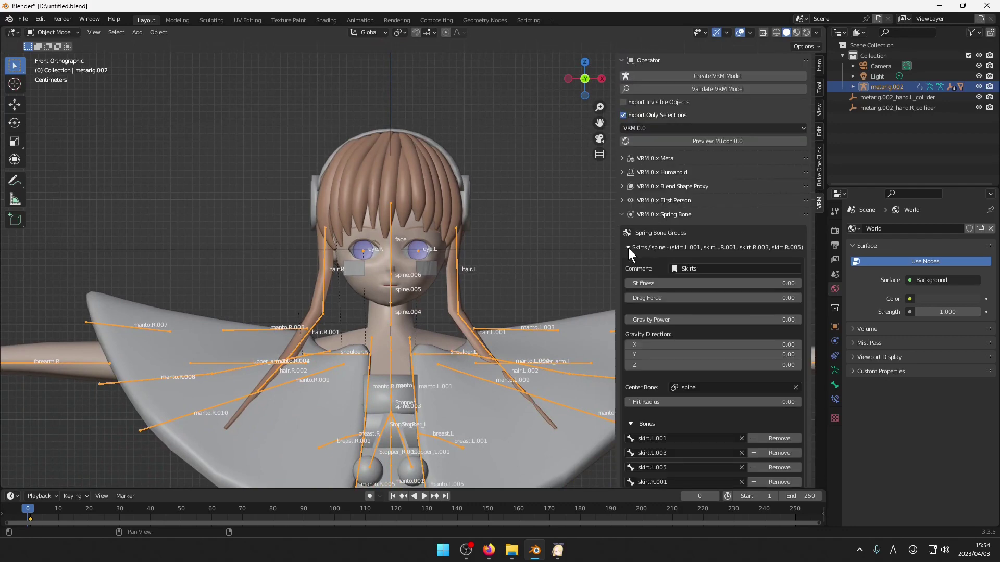
pyautogui.press('Return')
pyautogui.click(775, 284)
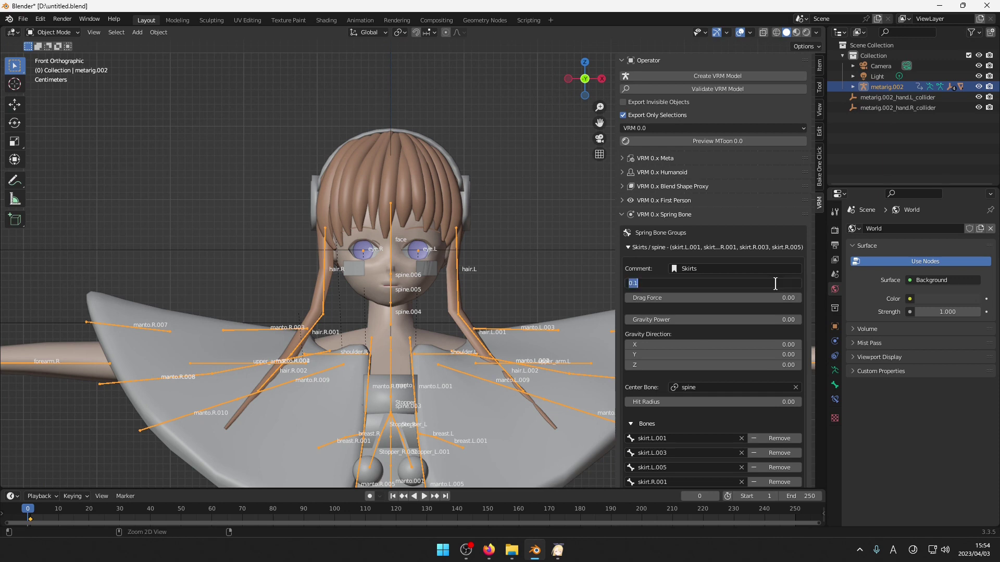
pyautogui.click(755, 316)
pyautogui.click(754, 323)
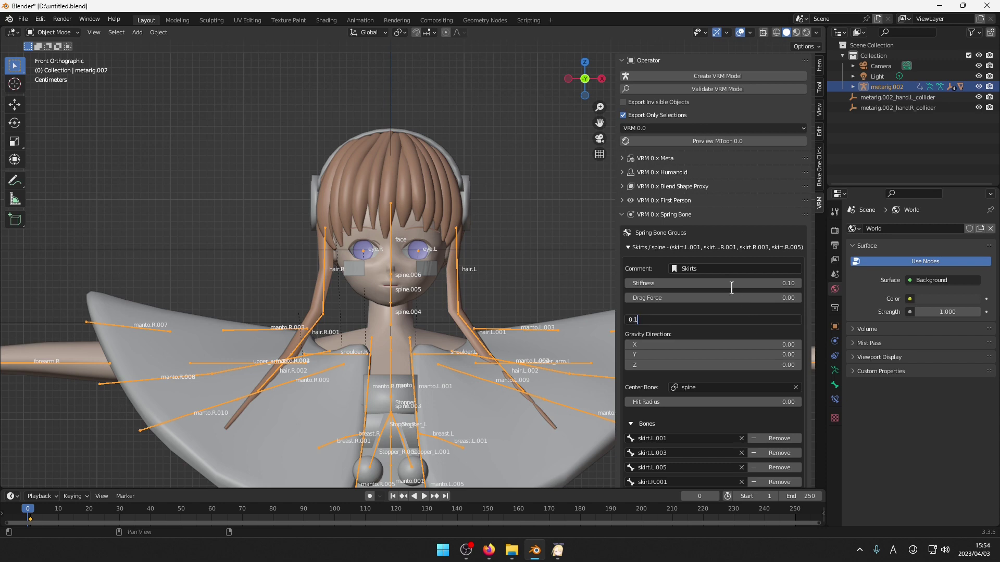
pyautogui.write('0.1')
pyautogui.press('Return')
pyautogui.click(775, 298)
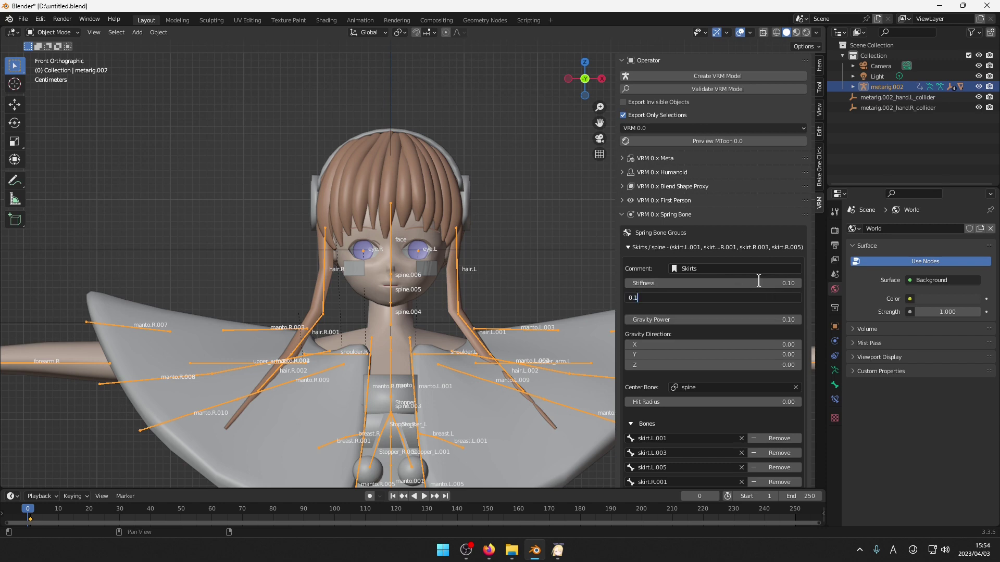
pyautogui.write('0.1')
pyautogui.press('Return')
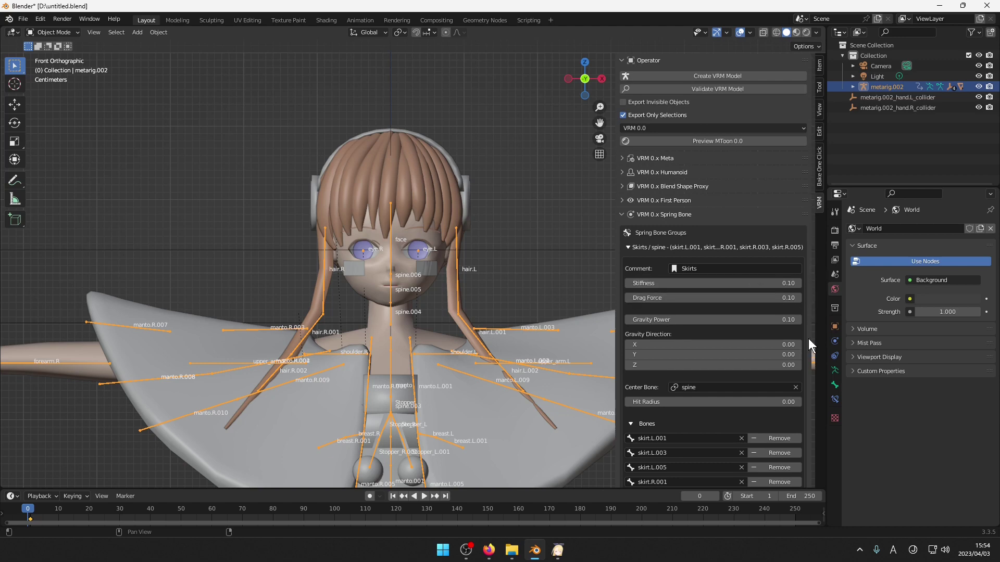
# Expand the Manto spring bone group and set its Stiffness, Drag Force and Gravity Power to 0.1.
pyautogui.scroll(-10, 804, 225)
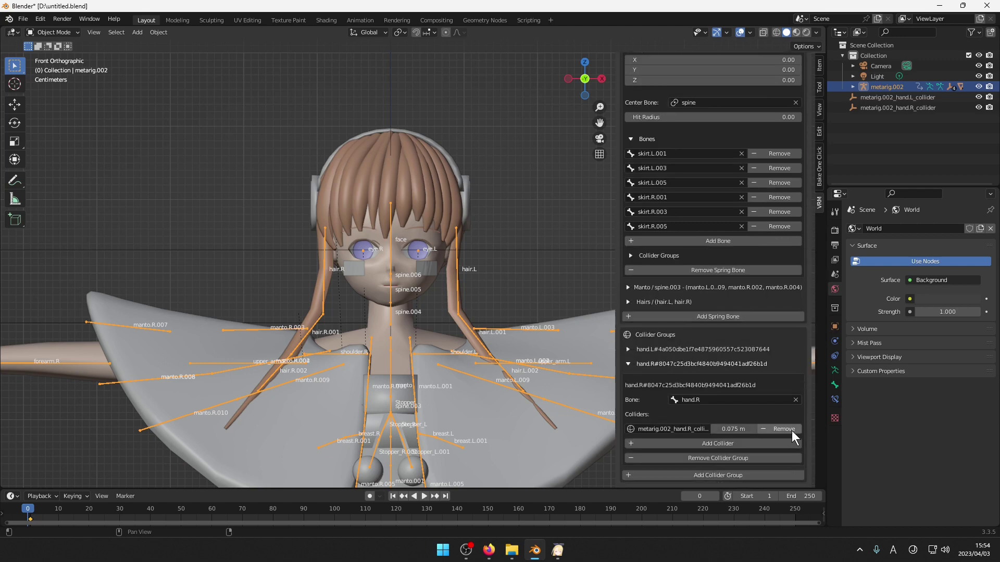
pyautogui.click(628, 288)
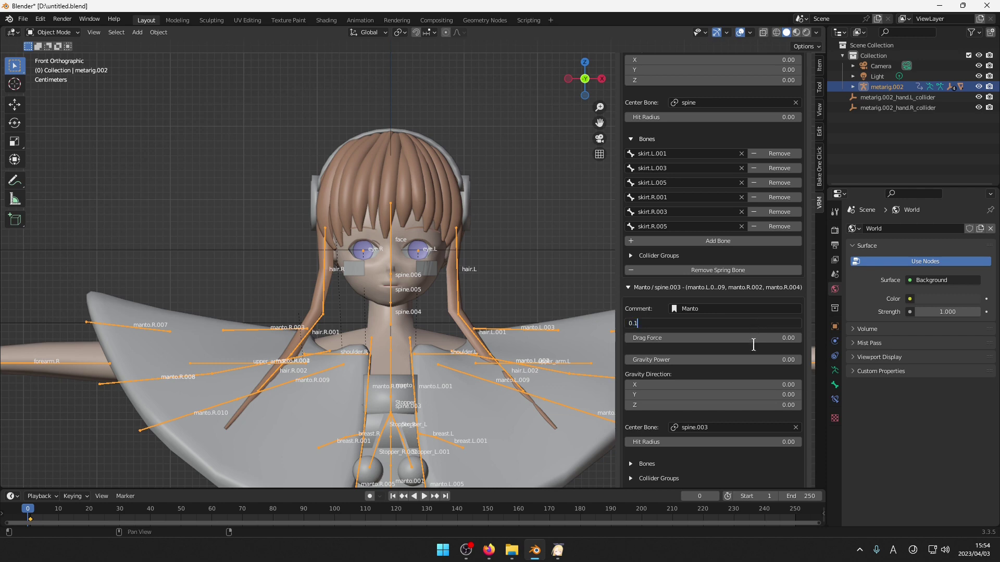
pyautogui.write('0.1')
pyautogui.press('Return')
pyautogui.press('Return')
pyautogui.doubleClick(743, 360)
pyautogui.write('0.1')
pyautogui.press('Return')
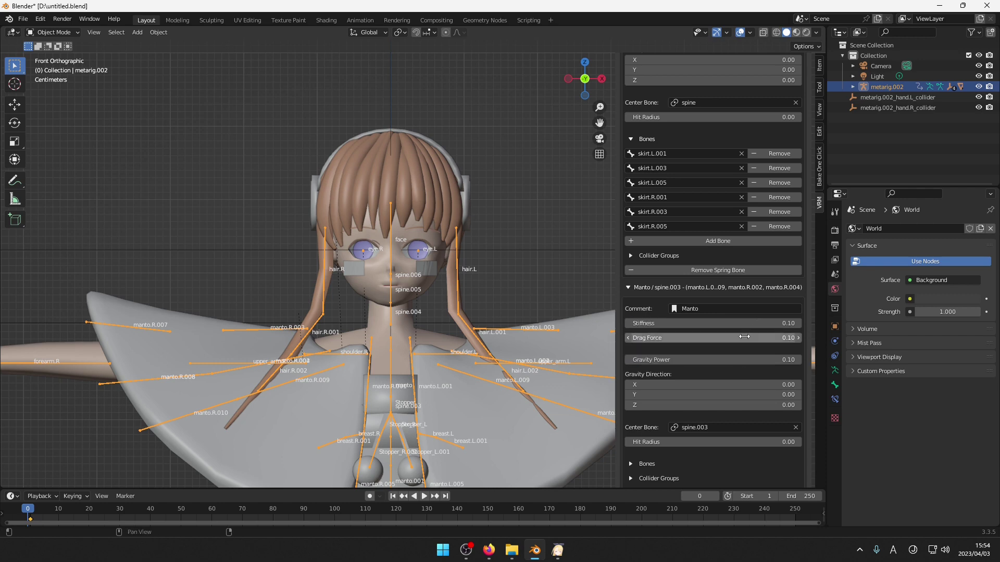
# Set the Gravity Direction Z to -1 for both the Manto and Skirts spring bone groups.
pyautogui.doubleClick(755, 391)
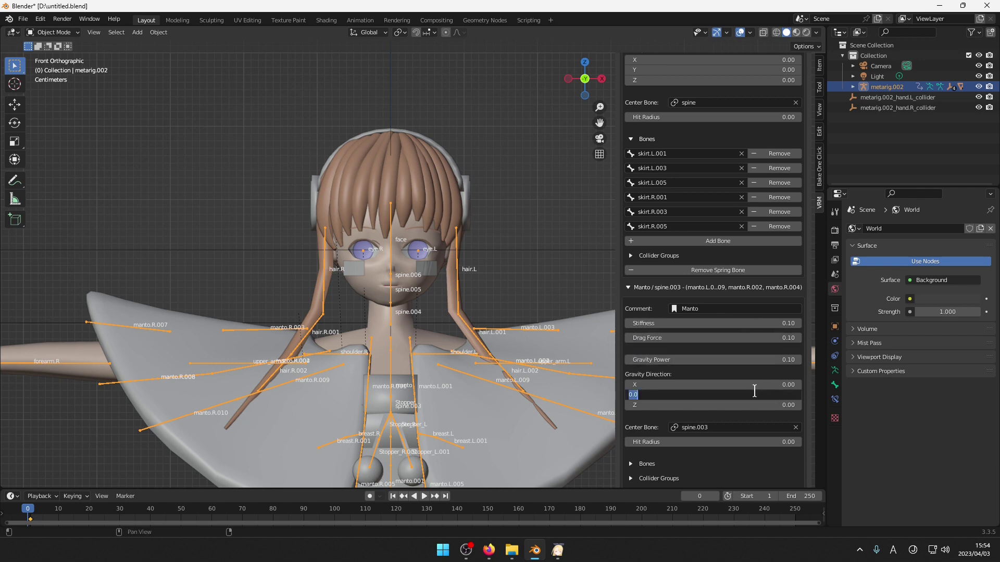
pyautogui.press('Return')
pyautogui.doubleClick(763, 404)
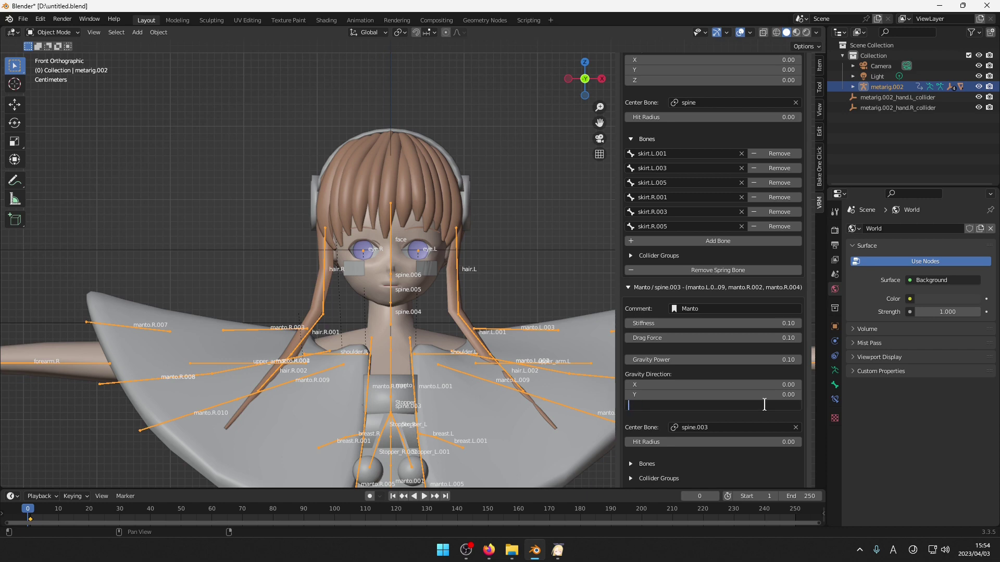
pyautogui.press('Return')
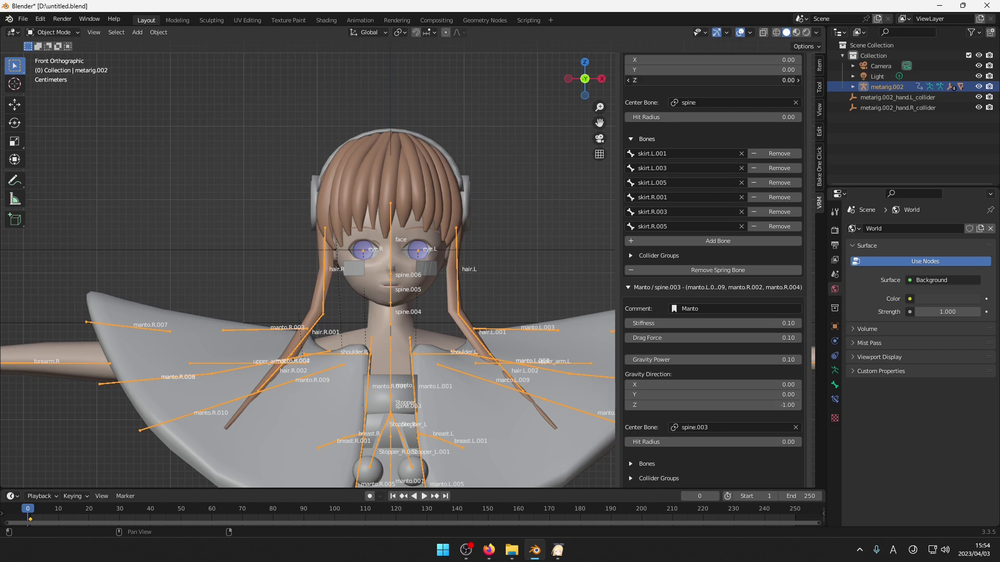
pyautogui.press('Return')
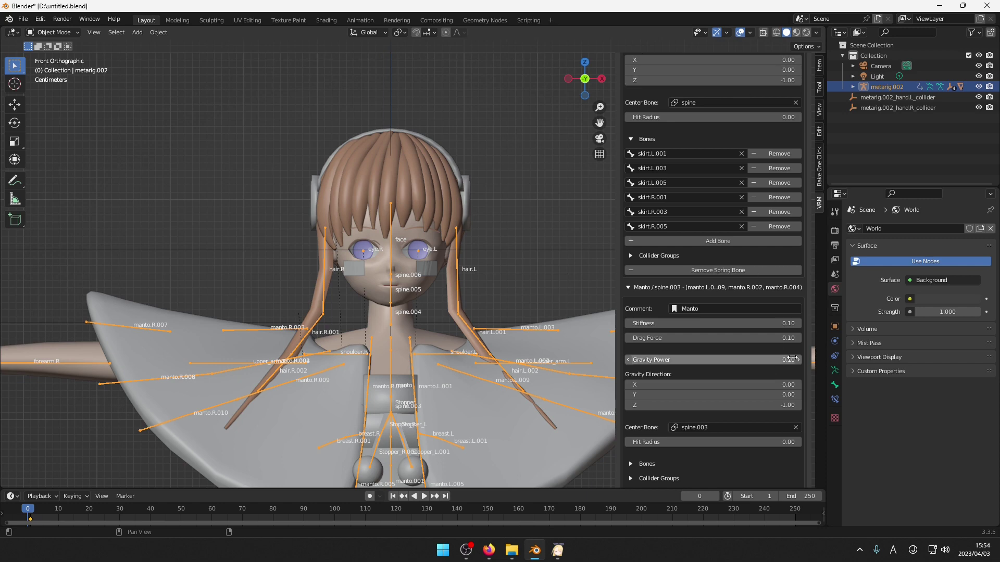
pyautogui.moveTo(811, 346); pyautogui.dragTo(816, 459)
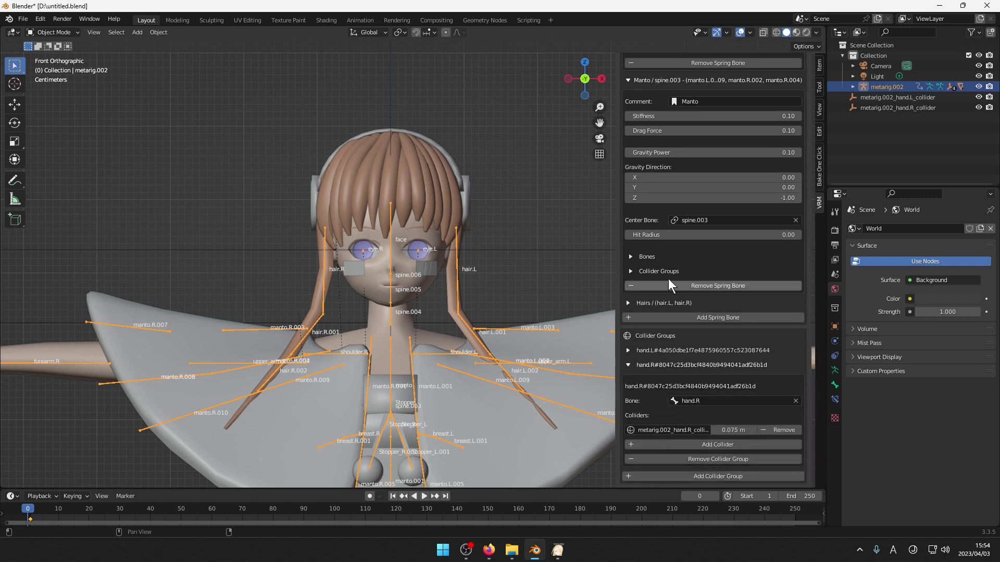
pyautogui.click(631, 256)
pyautogui.click(630, 253)
pyautogui.click(638, 268)
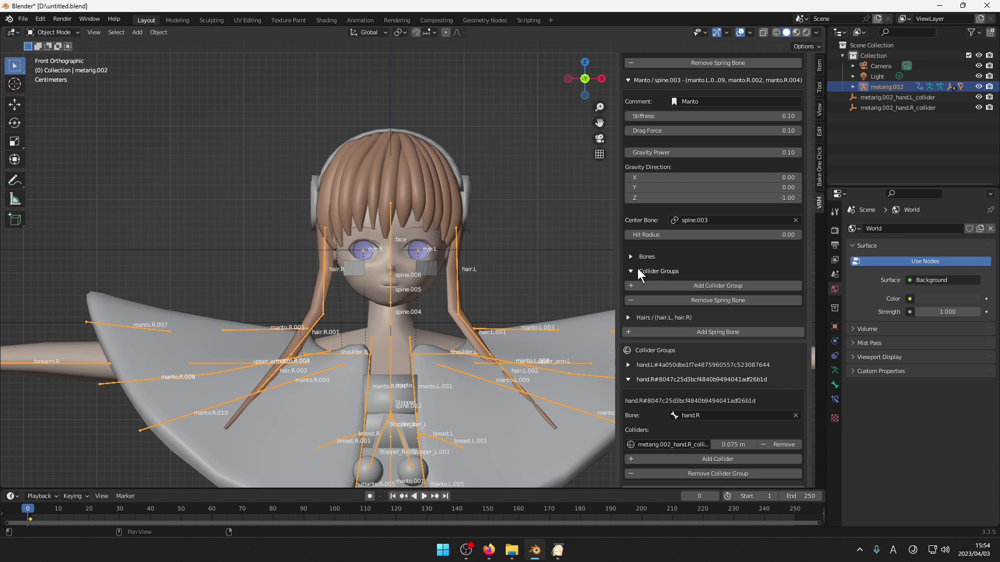
pyautogui.click(638, 268)
# Expand the Hairs spring bone group and set its Stiffness and Drag Force to 0.1.
pyautogui.click(648, 303)
pyautogui.click(716, 341)
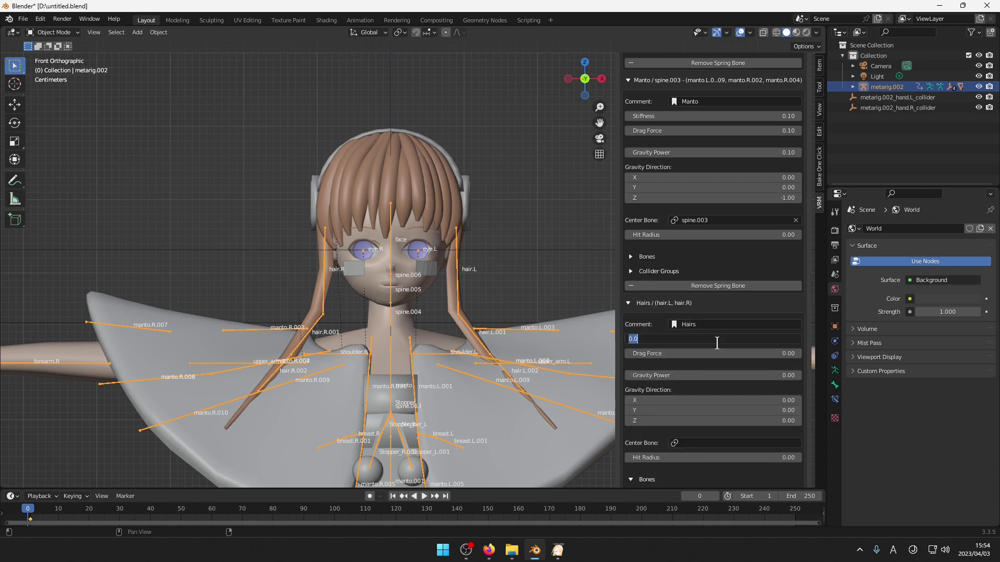
pyautogui.write('0.1')
pyautogui.press('Return')
pyautogui.click(722, 355)
pyautogui.write('0.1')
pyautogui.press('Return')
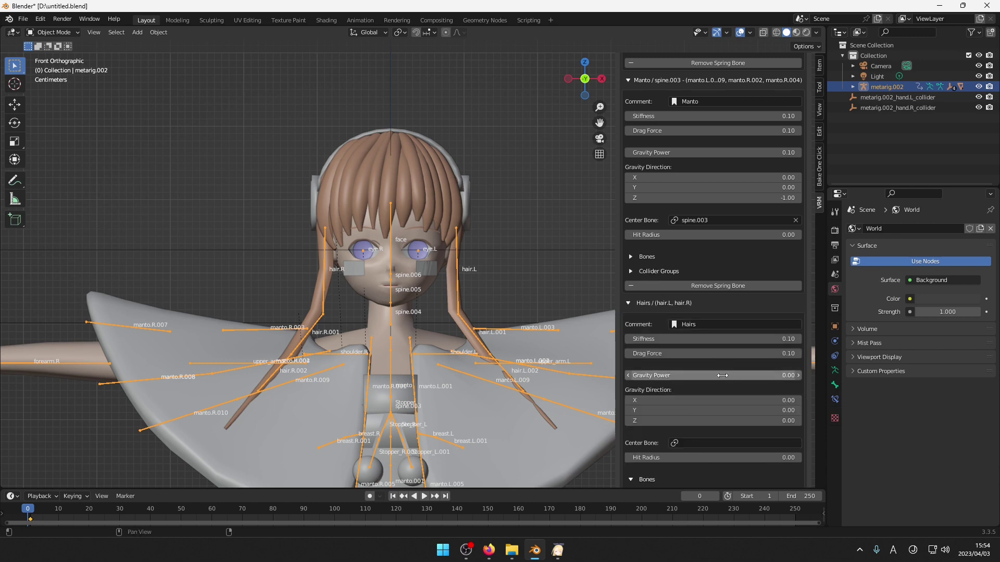
# Set the Hairs group's Gravity Direction Z to -1 and its Gravity Power to 0.1.
pyautogui.click(726, 419)
pyautogui.write('-1')
pyautogui.press('Return')
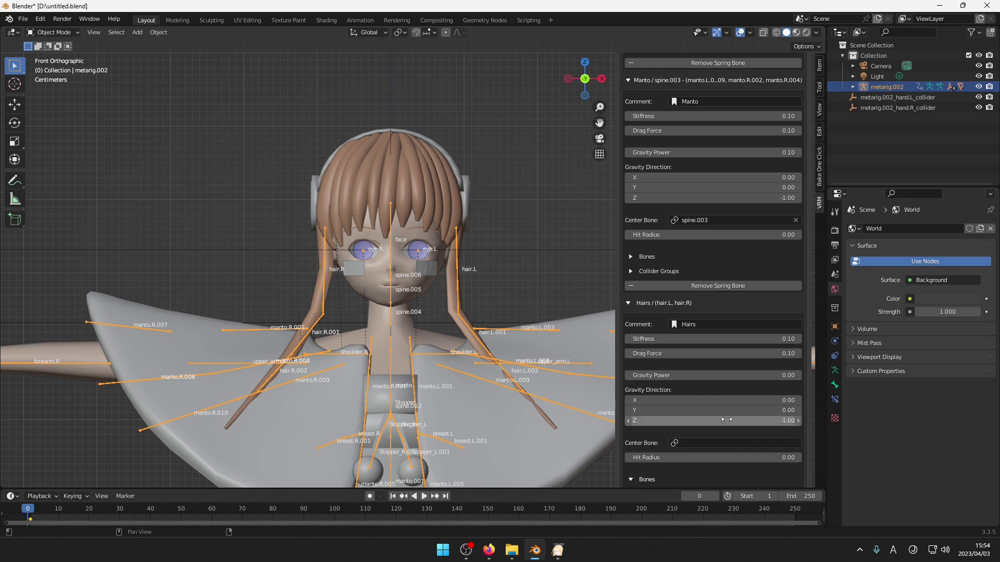
pyautogui.click(745, 374)
pyautogui.write('0.1')
pyautogui.press('Return')
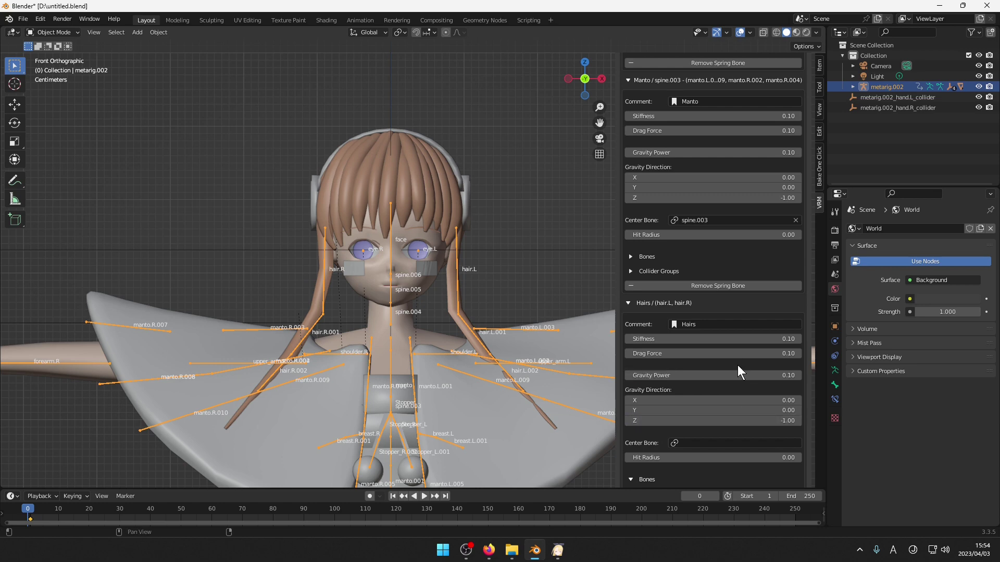
# Select the metarig.002 hierarchy and export only the selection as untitled.vrm on drive D, overwriting the existing file.
pyautogui.rightClick(883, 89)
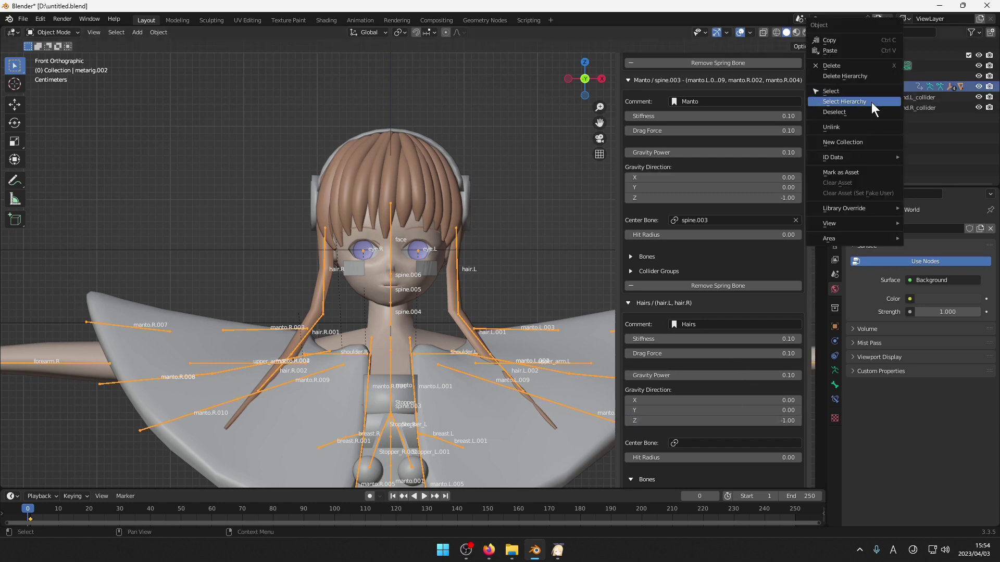
pyautogui.click(870, 102)
pyautogui.click(23, 18)
pyautogui.moveTo(56, 169)
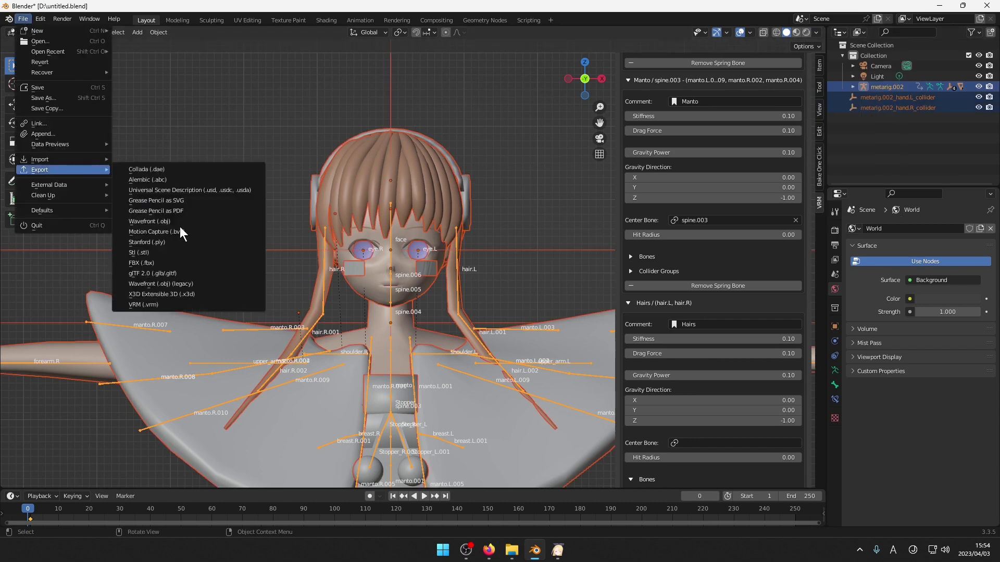
pyautogui.click(198, 306)
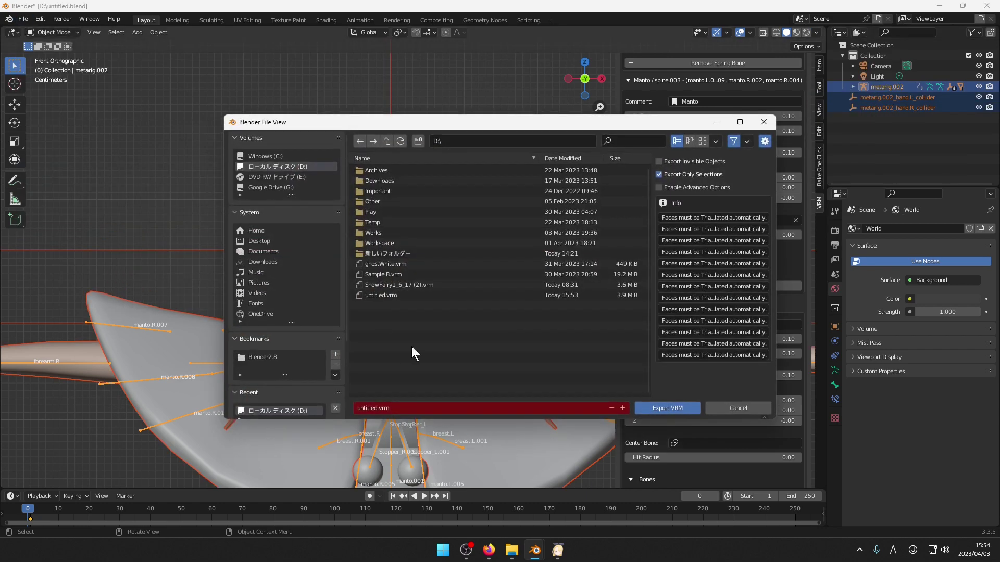
pyautogui.click(657, 407)
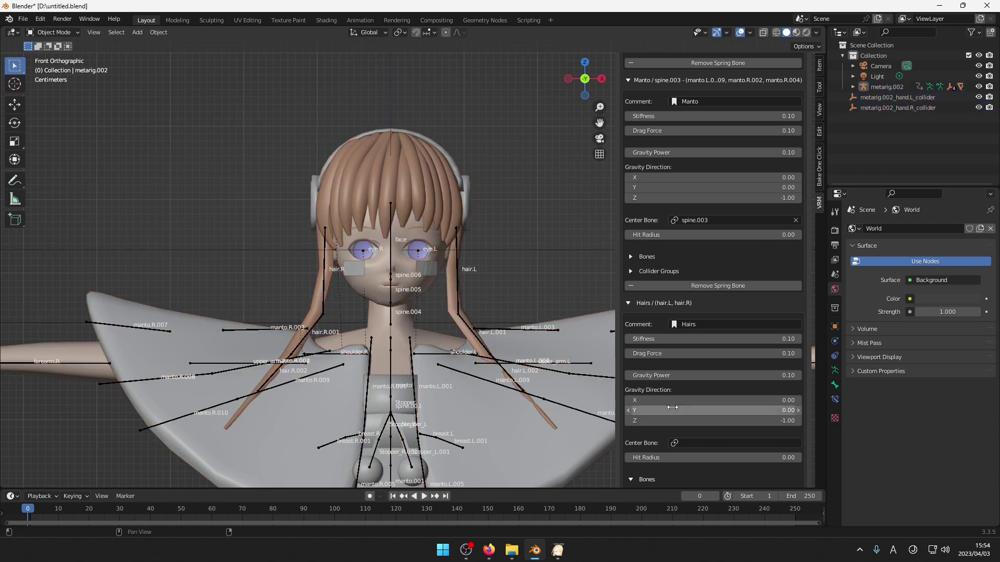
# Switch to VRMViewer and load the newly exported untitled.vrm from drive D.
pyautogui.click(558, 550)
pyautogui.click(192, 445)
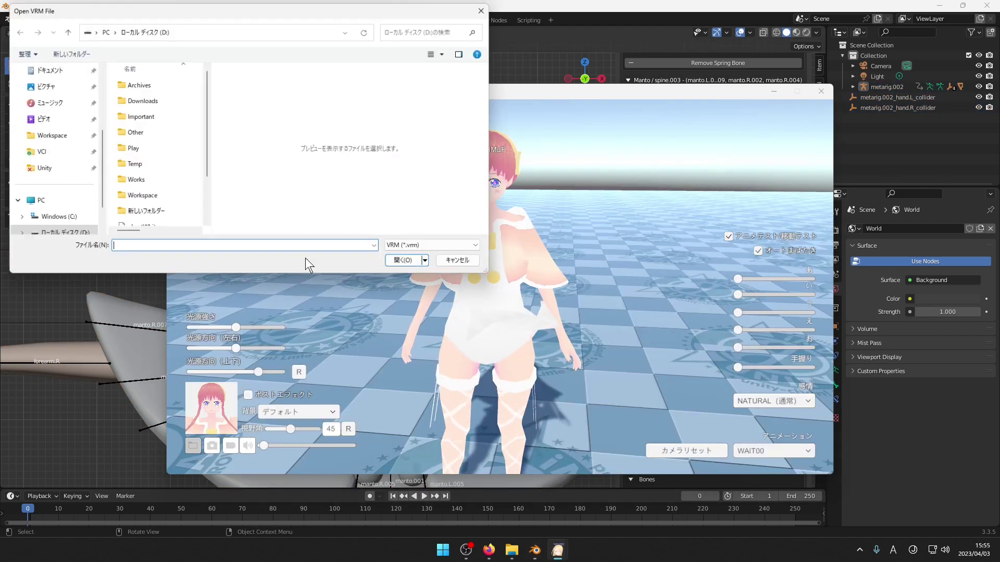
pyautogui.doubleClick(166, 218)
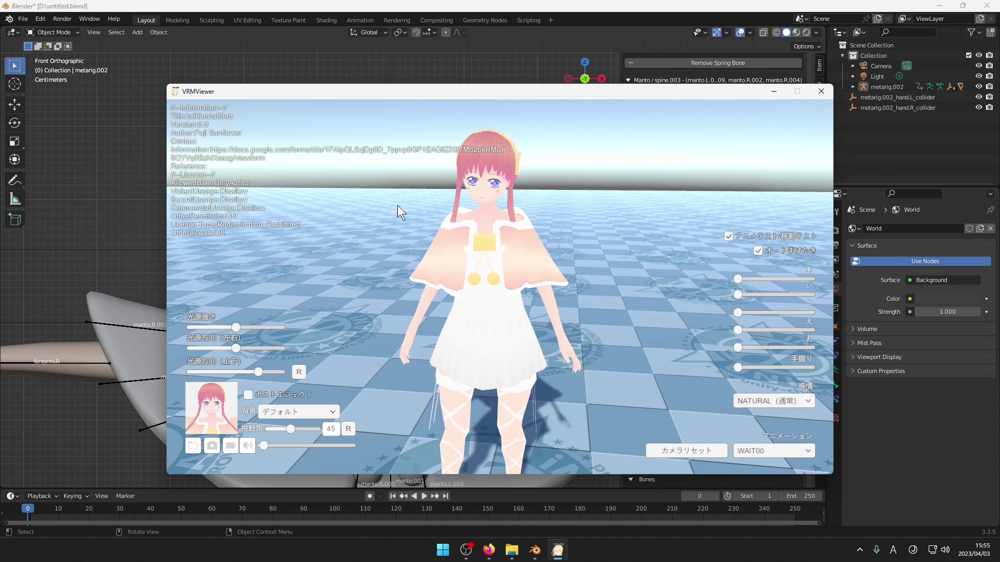
# Preview the character with the WAIT01 and WAIT03 animations to check how hair, cape and skirt move, and return to WAIT00.
pyautogui.click(779, 450)
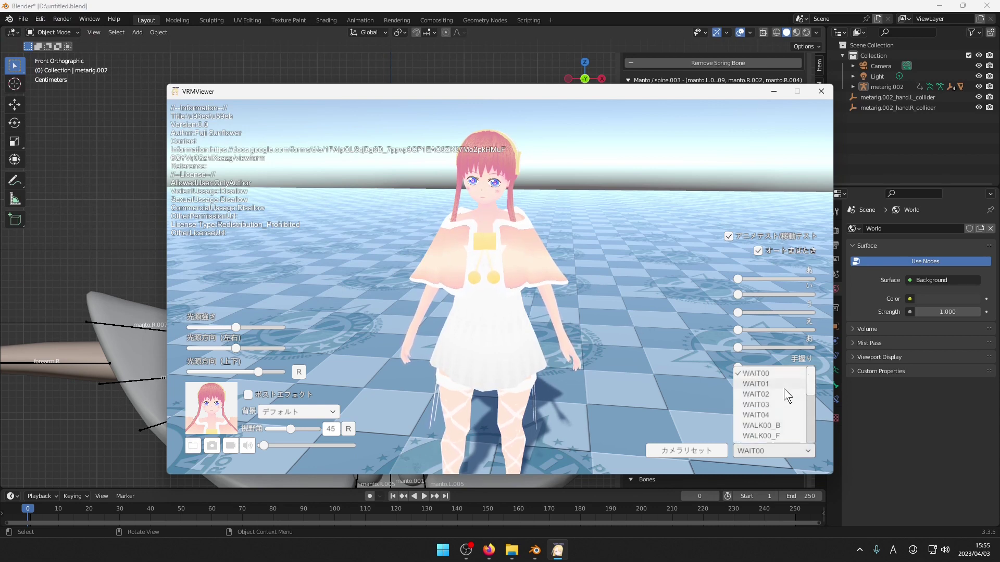
pyautogui.click(782, 384)
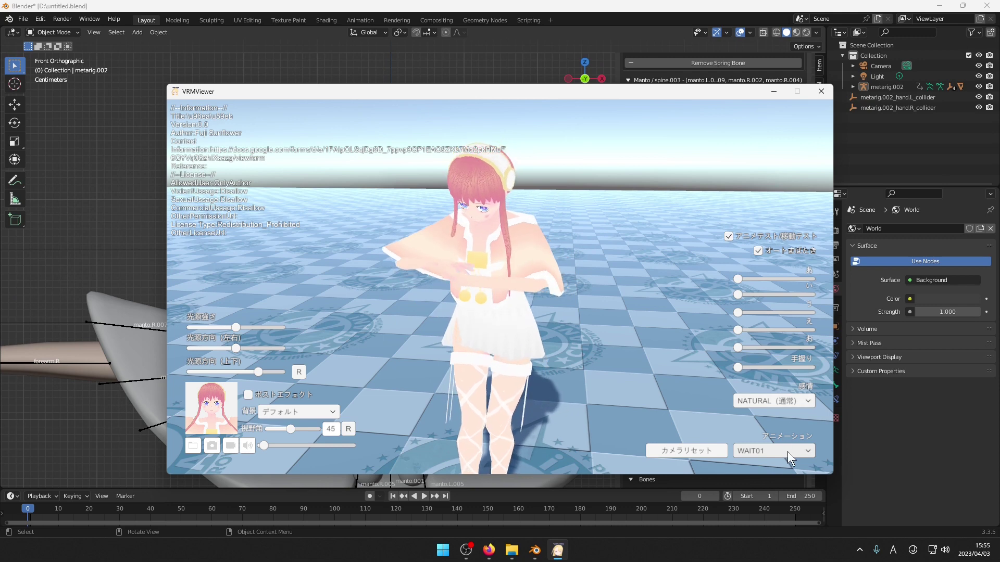
pyautogui.click(787, 451)
pyautogui.click(782, 404)
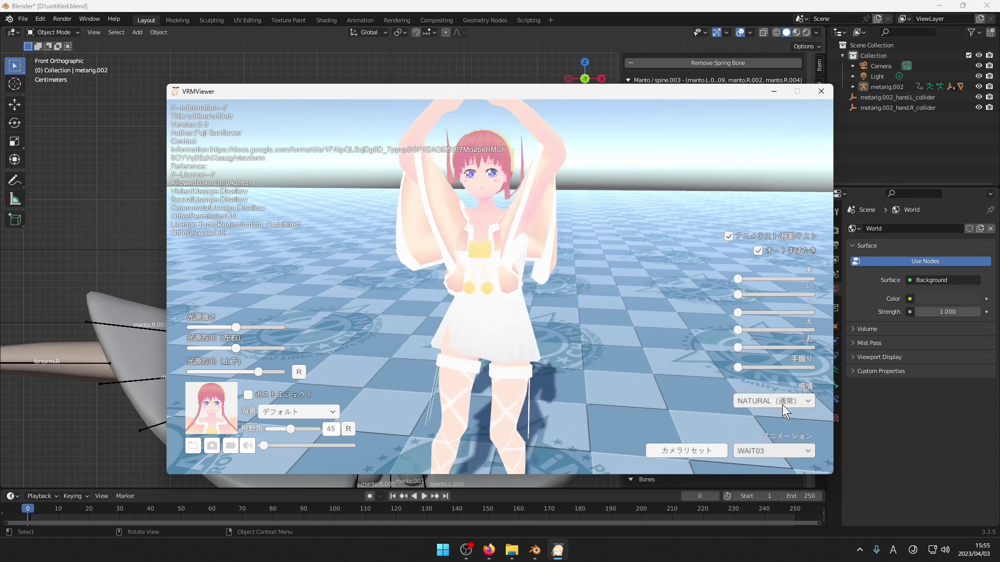
pyautogui.click(775, 450)
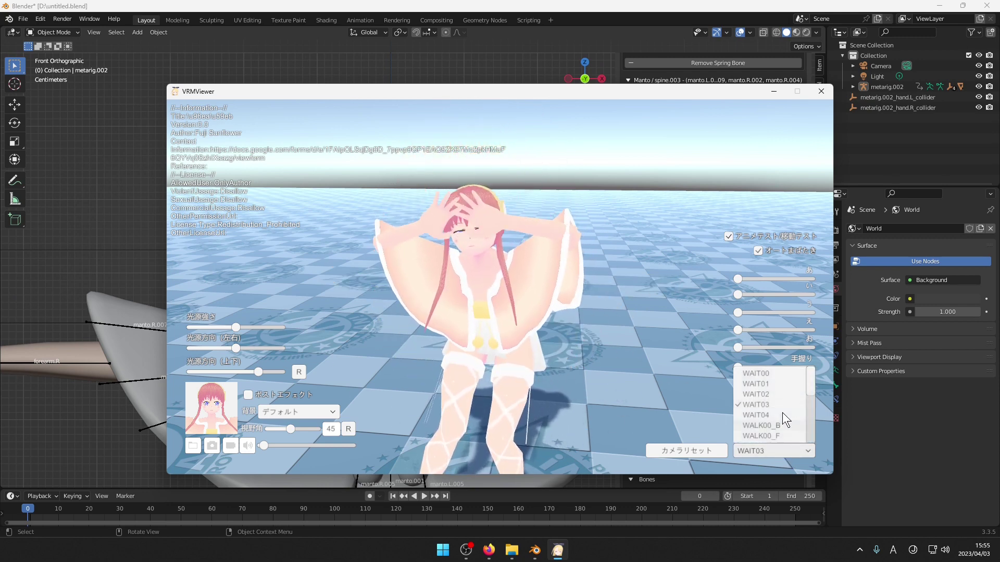
pyautogui.click(779, 373)
# Switch back to Blender and set the Gravity Power of the Hairs and Manto spring bone groups to 0.
pyautogui.click(151, 241)
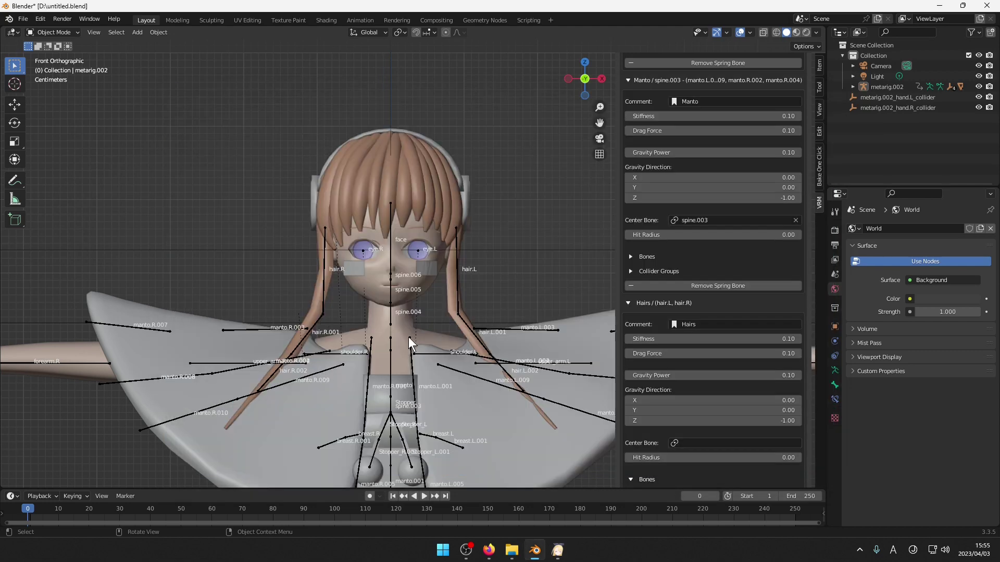
pyautogui.moveTo(813, 364); pyautogui.dragTo(805, 388)
pyautogui.click(747, 318)
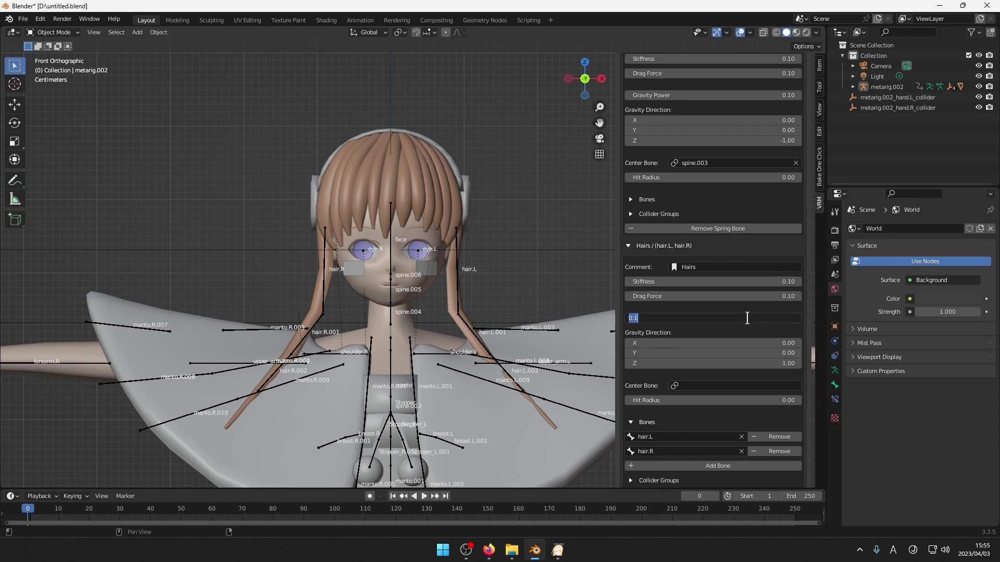
pyautogui.write('0')
pyautogui.press('Return')
pyautogui.moveTo(810, 352); pyautogui.dragTo(805, 288)
pyautogui.click(761, 275)
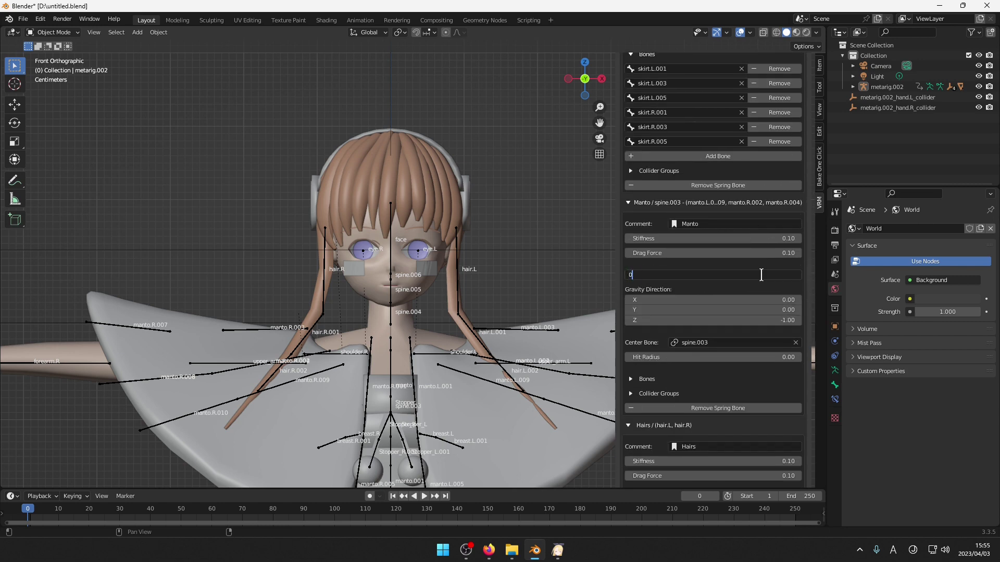
pyautogui.write('0')
pyautogui.press('Return')
# Select metarig.002 with its whole hierarchy and re-export only the selection over untitled.vrm on drive D.
pyautogui.rightClick(879, 89)
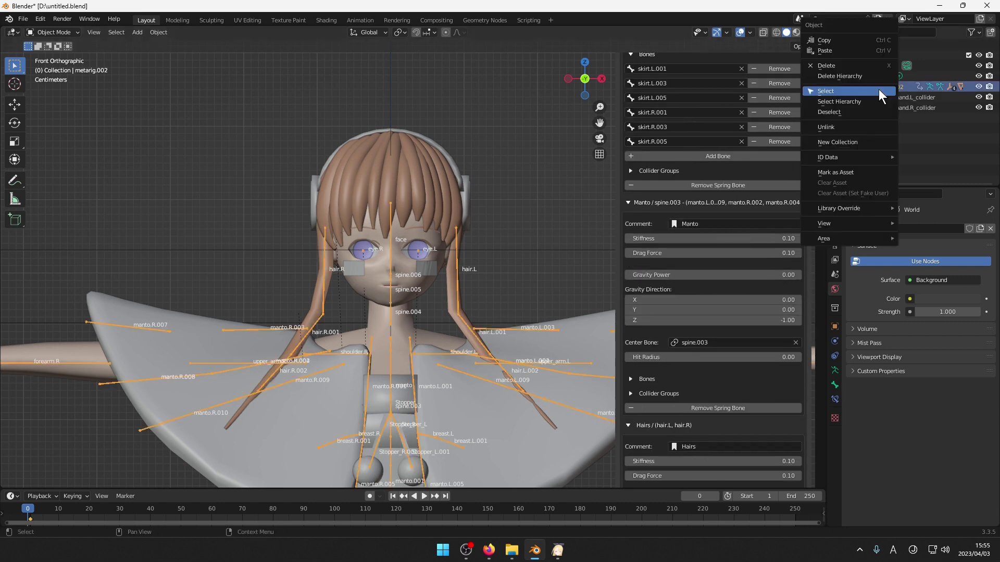
pyautogui.click(879, 91)
pyautogui.click(23, 19)
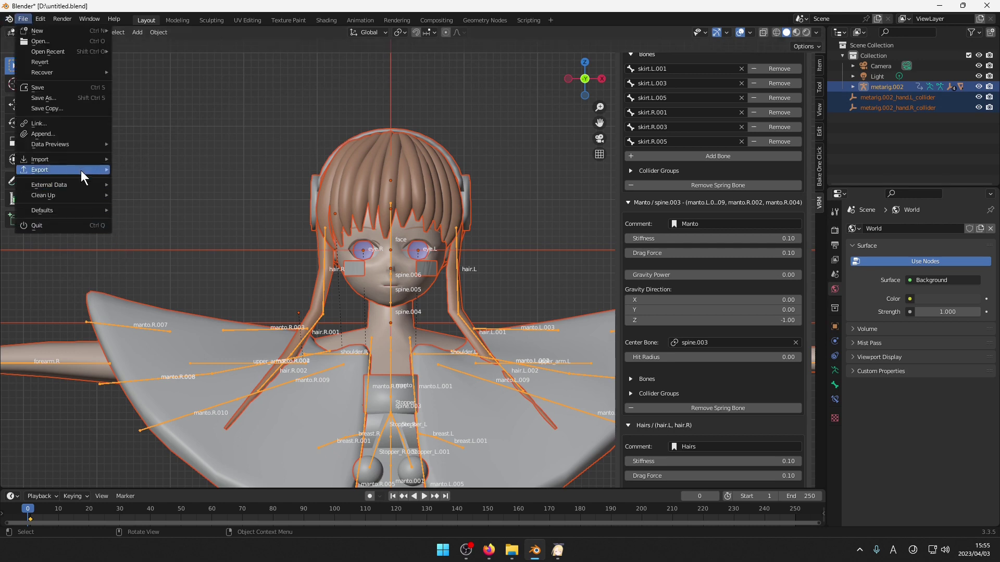
pyautogui.moveTo(80, 169)
pyautogui.click(196, 302)
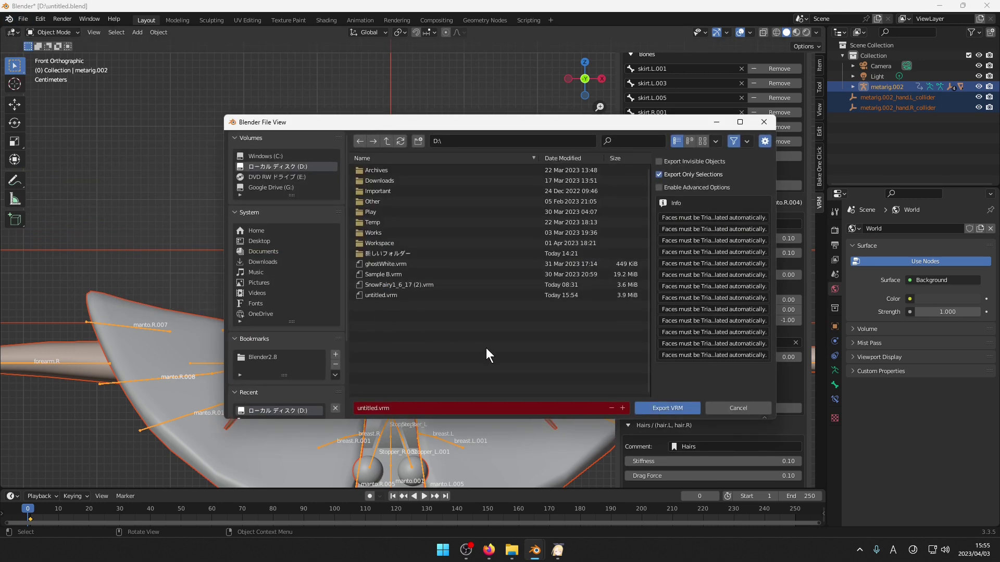
pyautogui.click(661, 409)
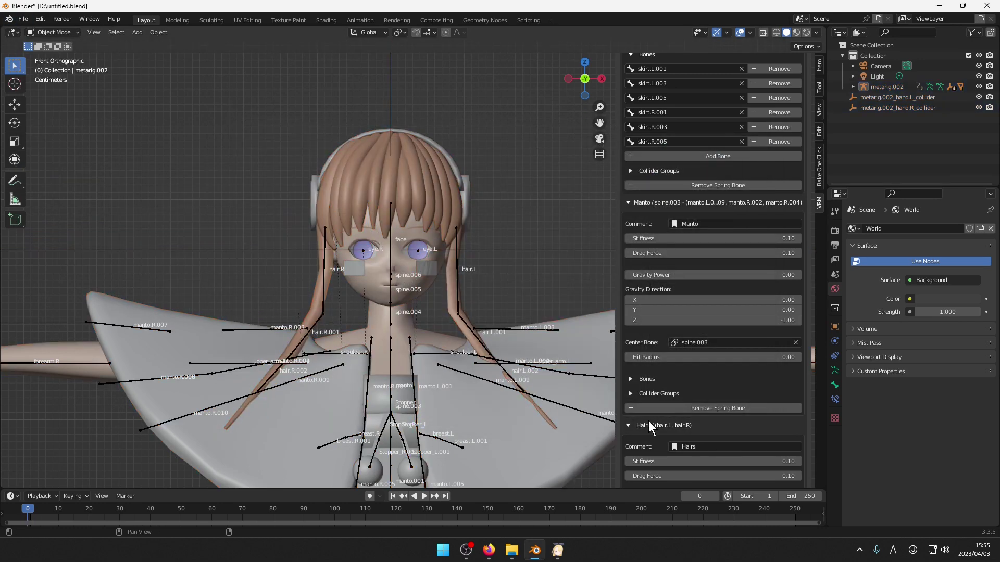
# Switch to VRMViewer and reload the re-exported untitled.vrm from drive D.
pyautogui.click(560, 555)
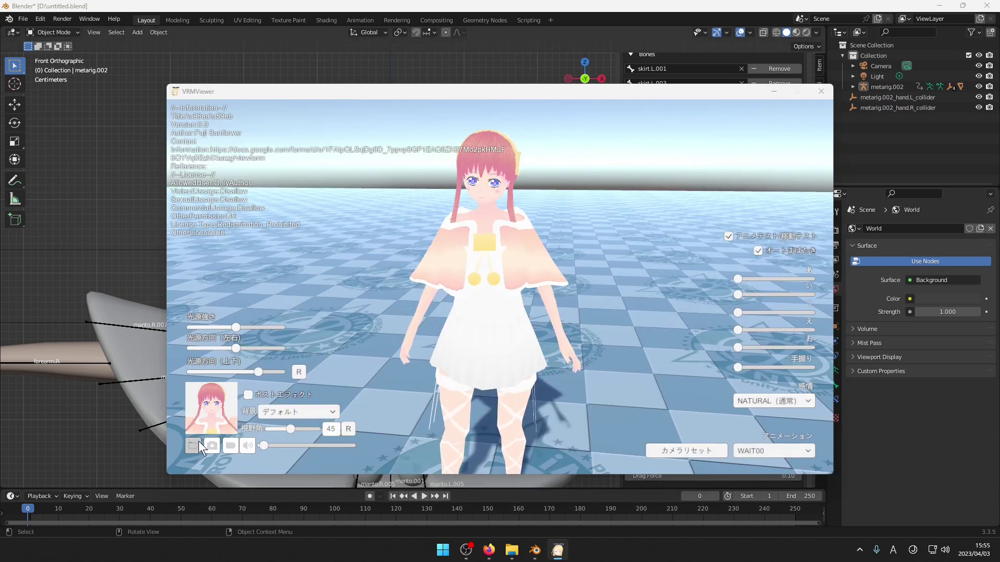
pyautogui.click(193, 444)
pyautogui.scroll(-2, 207, 215)
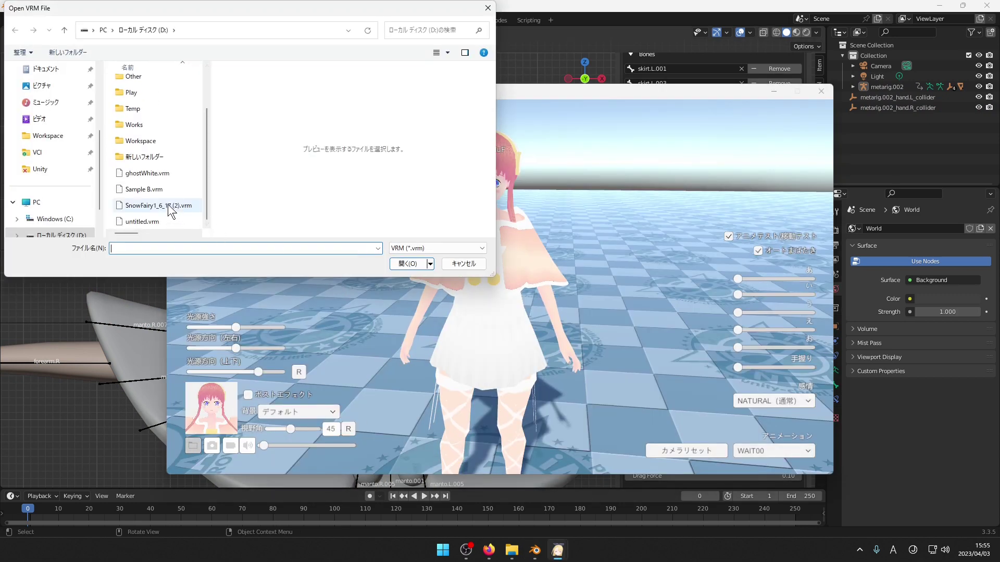
pyautogui.doubleClick(163, 220)
# Play the WAIT02, WAIT01 and WIN00 animations on the character to check the hair and cape movement.
pyautogui.click(796, 449)
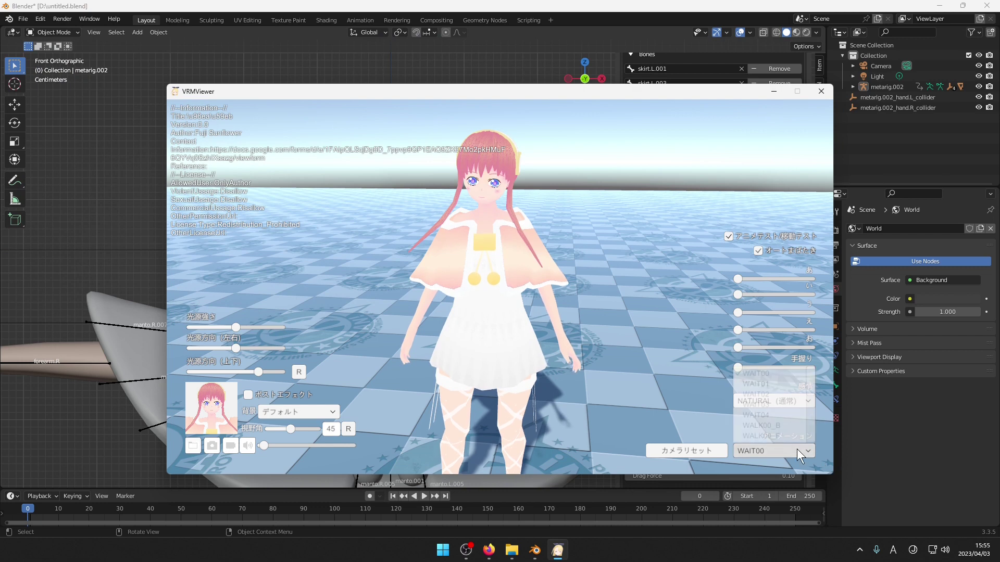
pyautogui.click(785, 392)
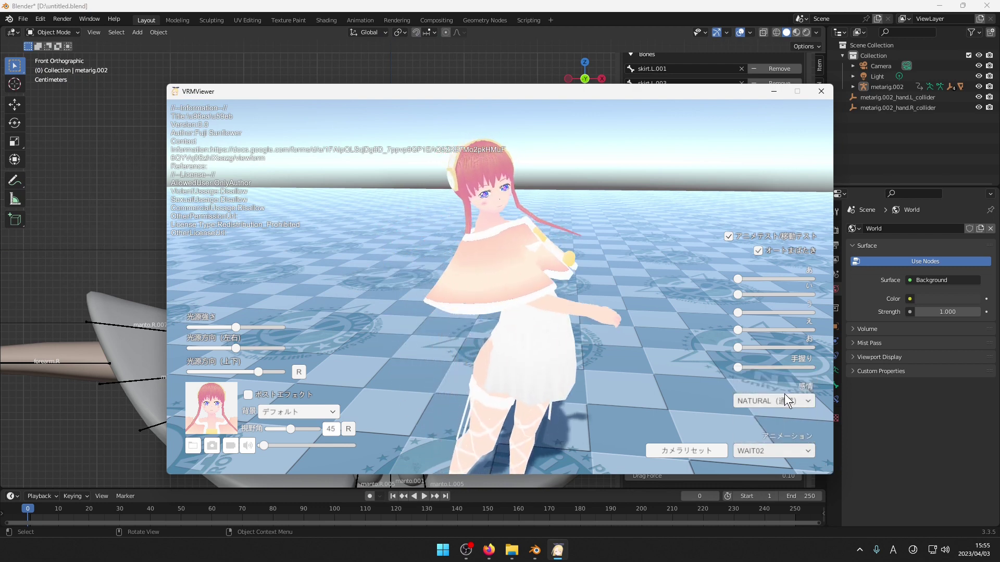
pyautogui.click(776, 451)
pyautogui.click(778, 384)
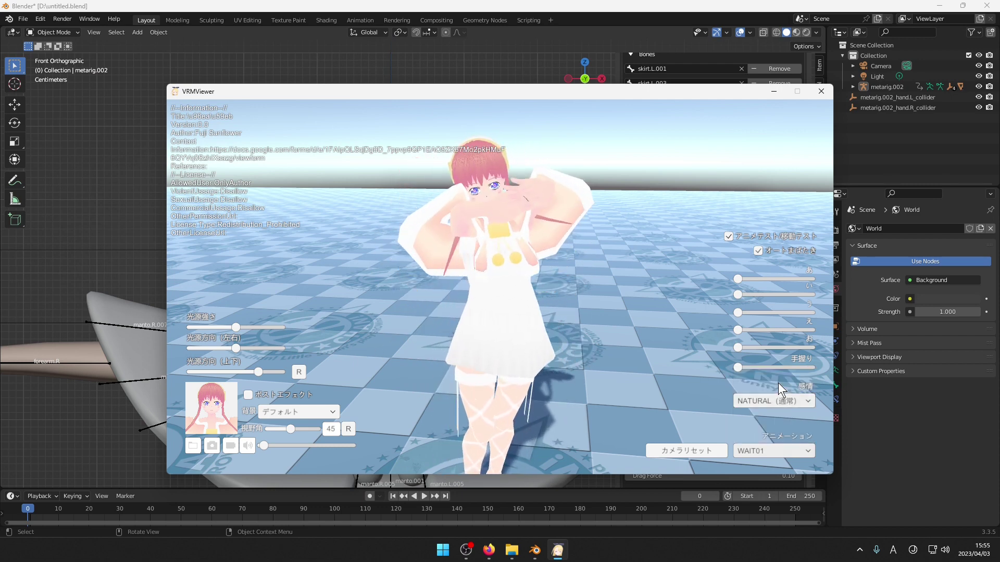
pyautogui.click(779, 449)
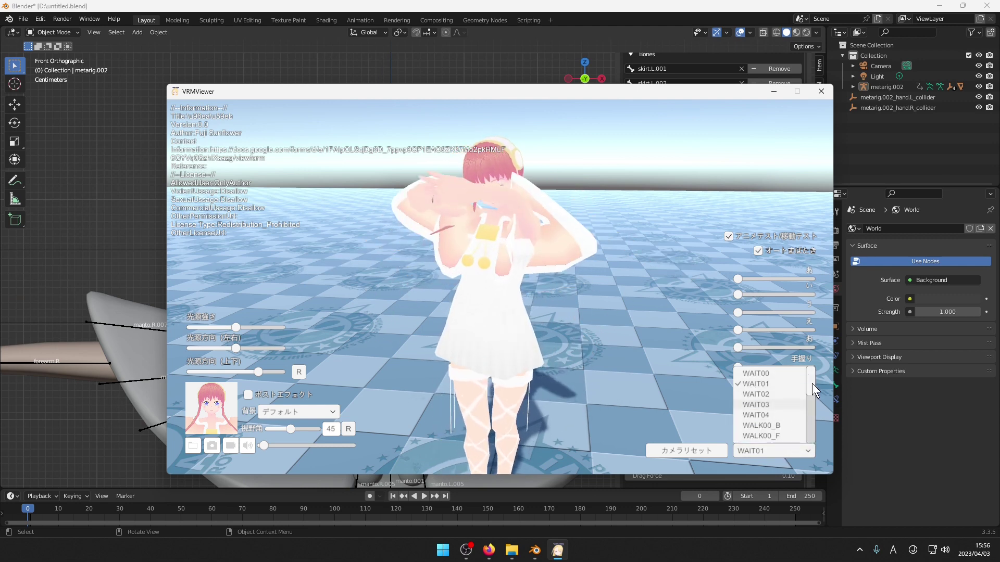
pyautogui.moveTo(811, 383)
pyautogui.mouseDown()
pyautogui.moveTo(812, 433)
pyautogui.moveTo(813, 392)
pyautogui.mouseUp()
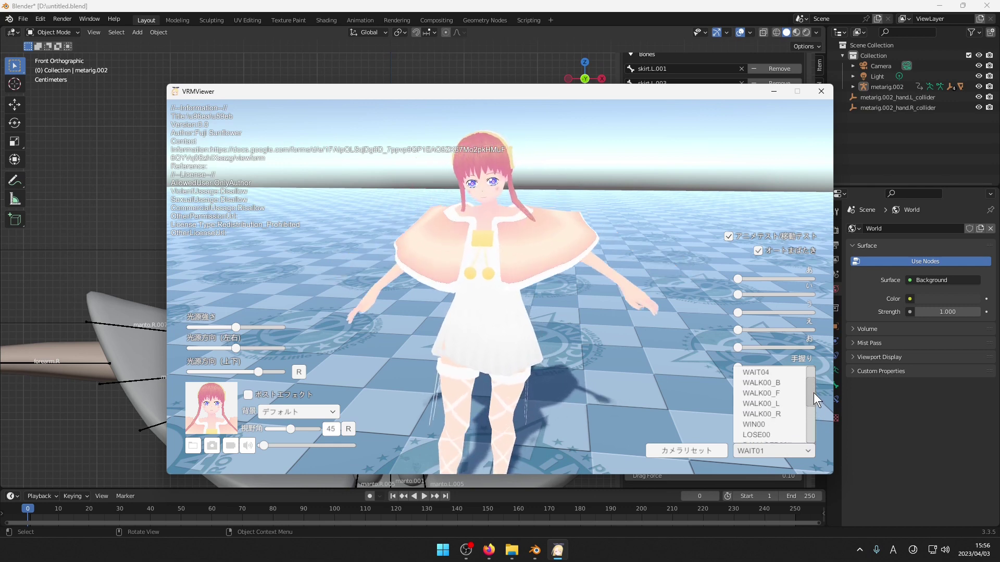
pyautogui.click(788, 423)
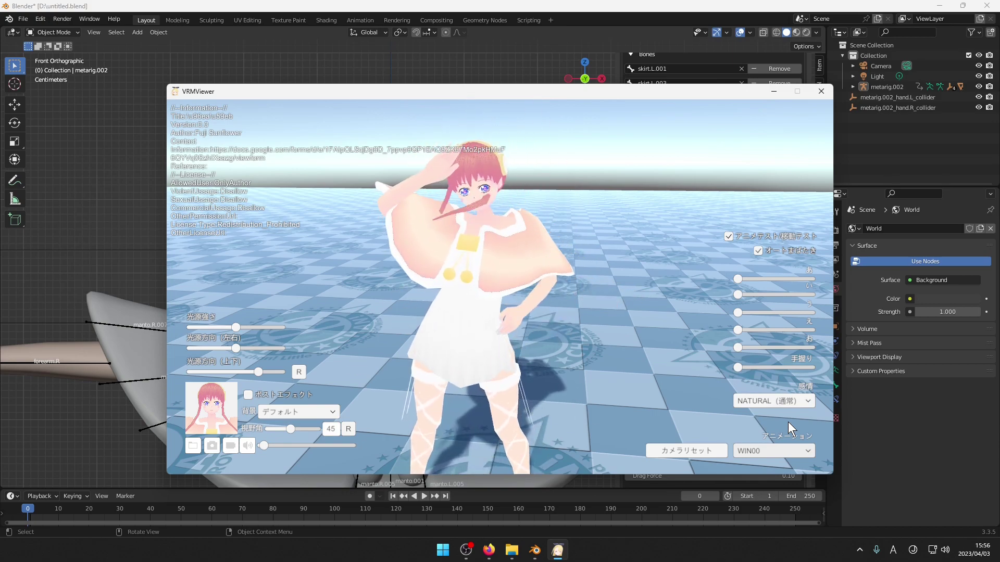